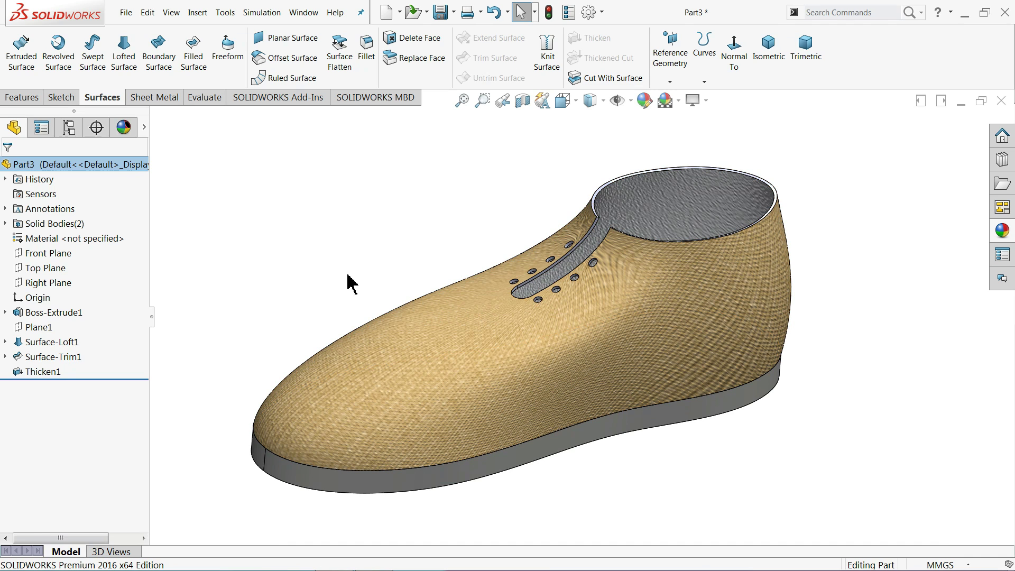
{"action": "key", "text": "Escape"}
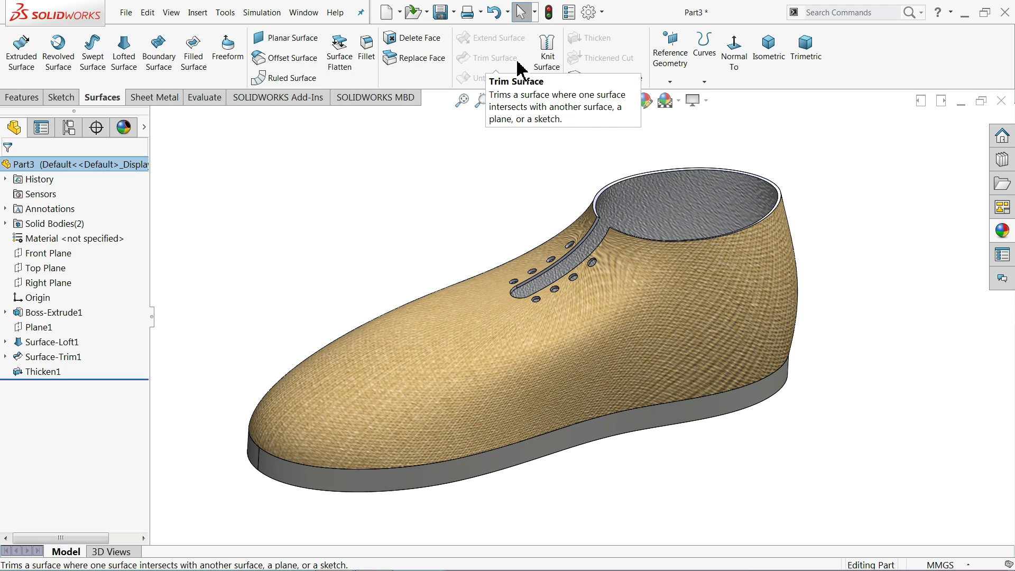
{"action": "middle_click_drag", "start_coordinate": [362, 290], "coordinate": [344, 238]}
{"action": "key", "text": "Escape"}
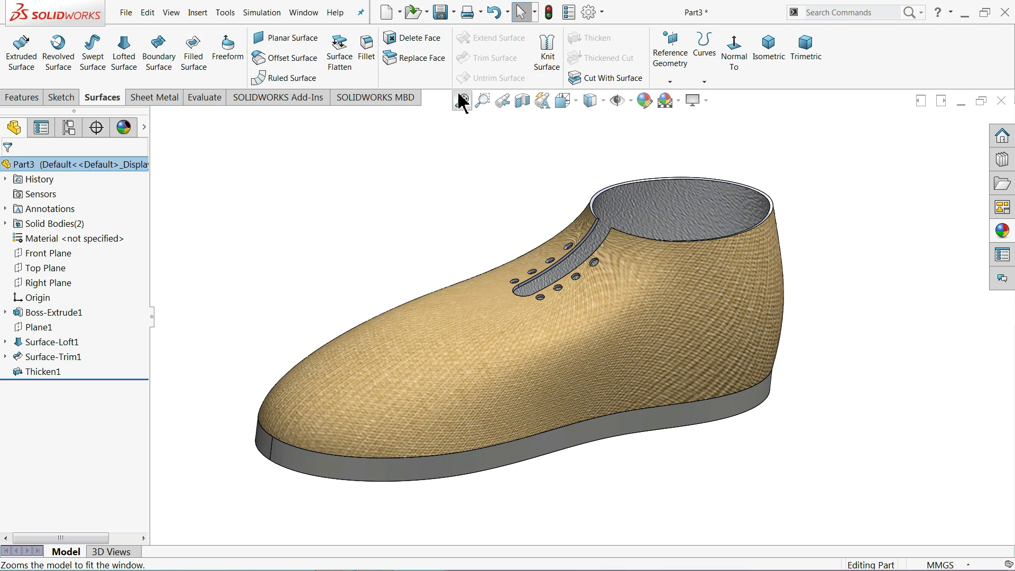
{"action": "mouse_move", "coordinate": [369, 185]}
{"action": "middle_mouse_down"}
{"action": "mouse_move", "coordinate": [317, 182]}
{"action": "mouse_move", "coordinate": [370, 186]}
{"action": "middle_mouse_up"}
{"action": "key", "text": "Escape"}
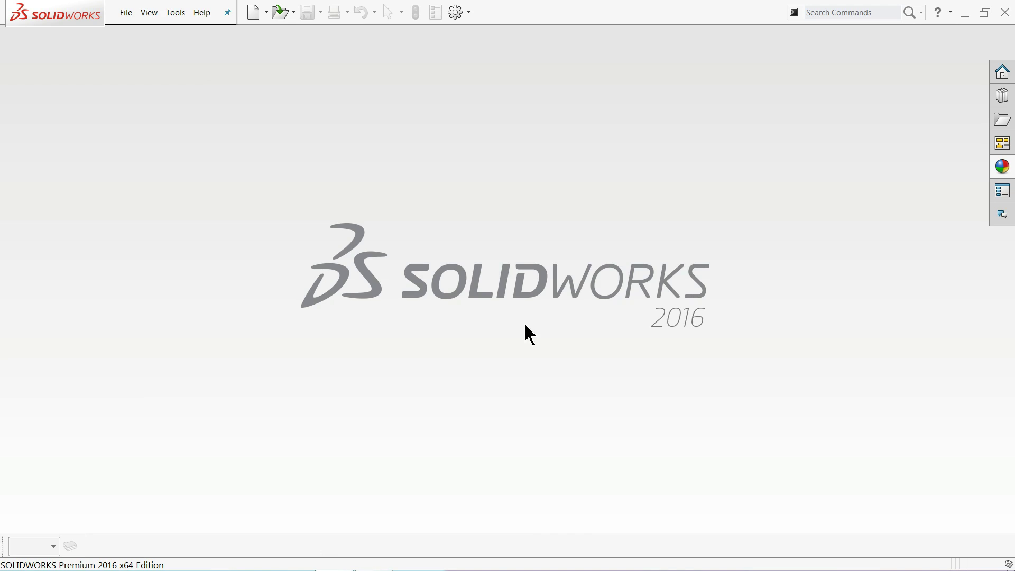
Create a new part document from the Part template and give it a plain white scene background.
{"action": "left_click", "coordinate": [122, 20]}
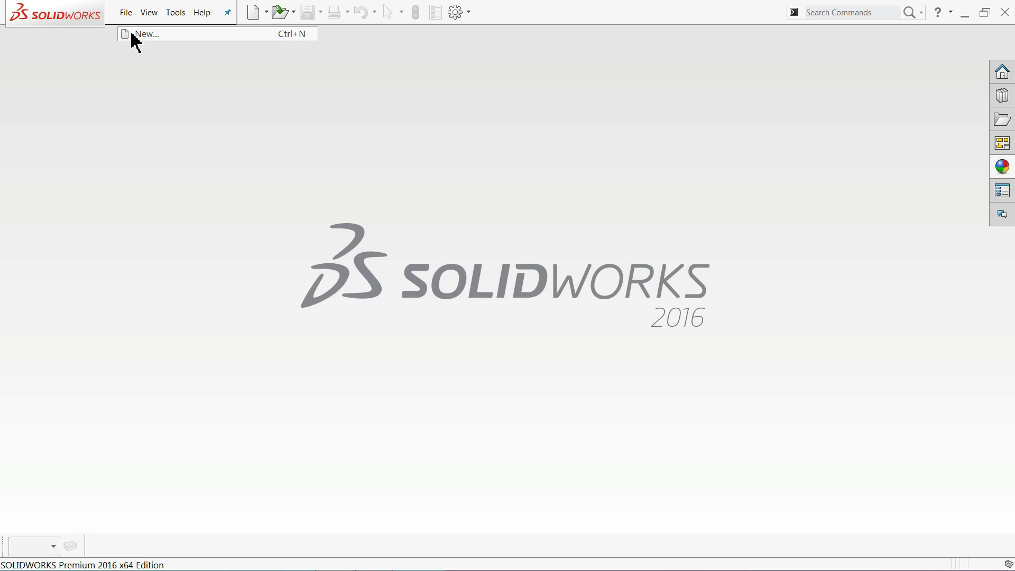
{"action": "left_click", "coordinate": [132, 33]}
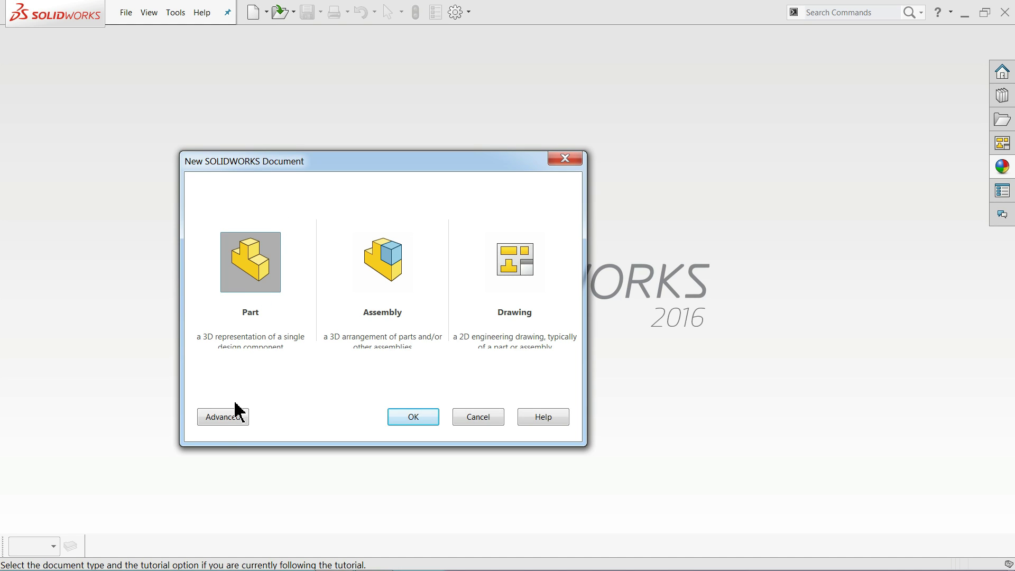
{"action": "left_click", "coordinate": [220, 417]}
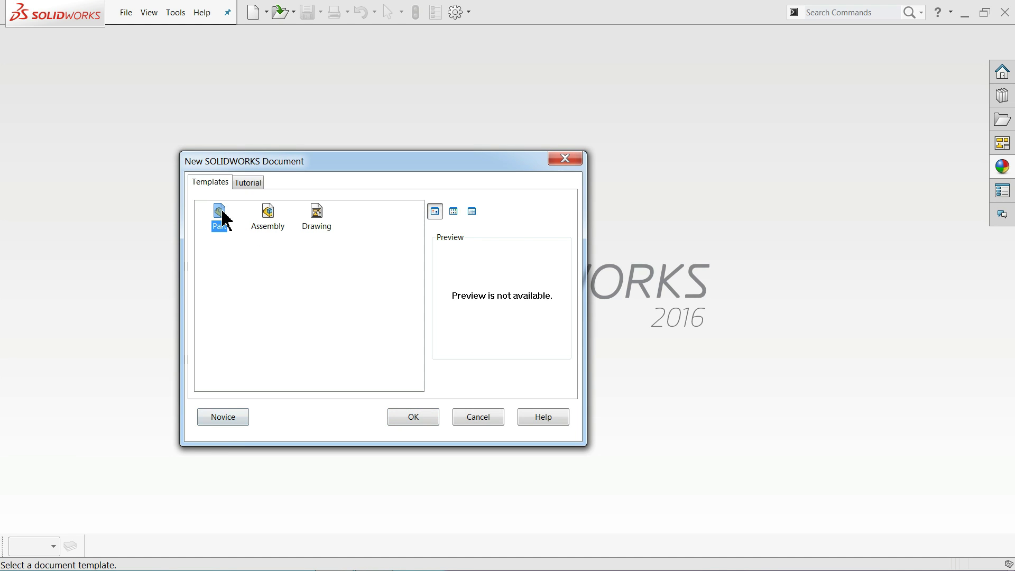
{"action": "left_click", "coordinate": [411, 422]}
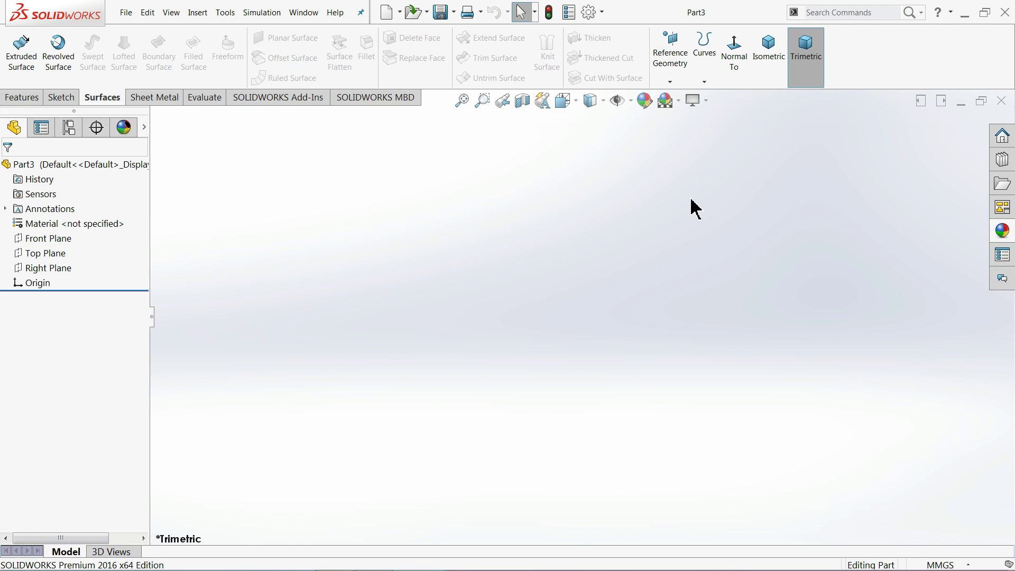
{"action": "left_click", "coordinate": [679, 101]}
{"action": "left_click", "coordinate": [687, 30]}
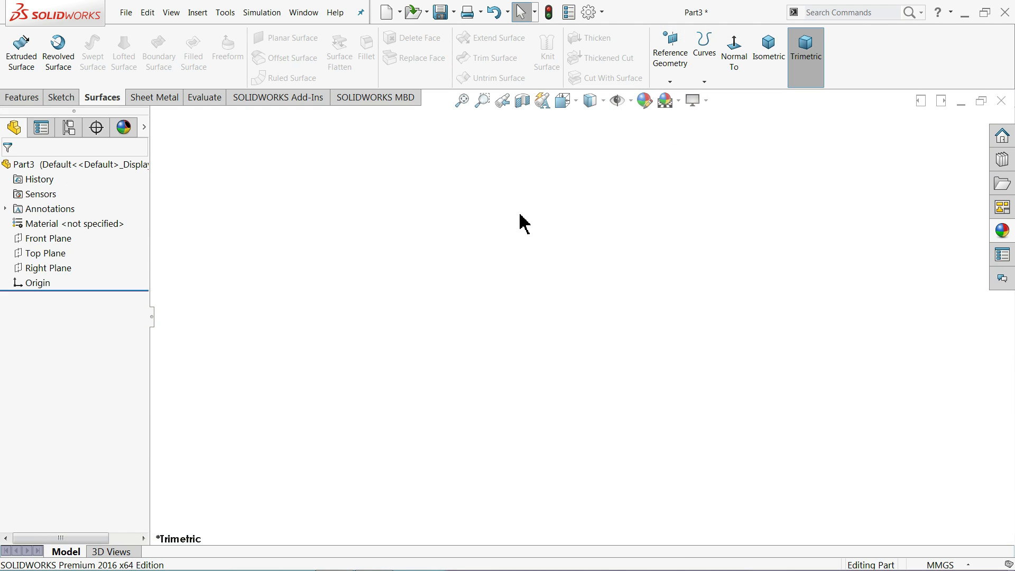
Set the document's shaded and wireframe image quality resolutions both to the highest level.
{"action": "left_click", "coordinate": [588, 16]}
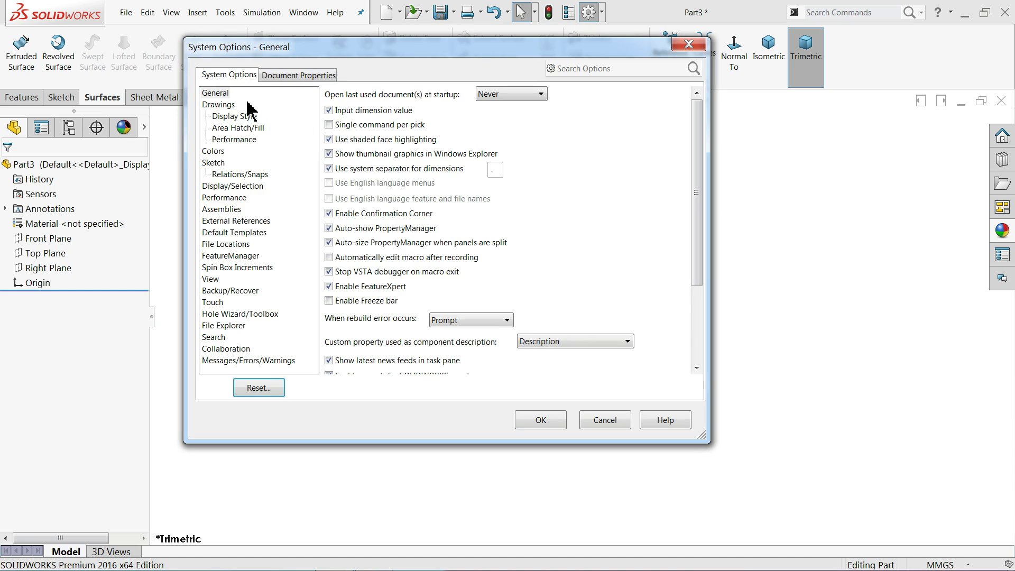
{"action": "left_click", "coordinate": [294, 74]}
{"action": "left_click", "coordinate": [233, 222]}
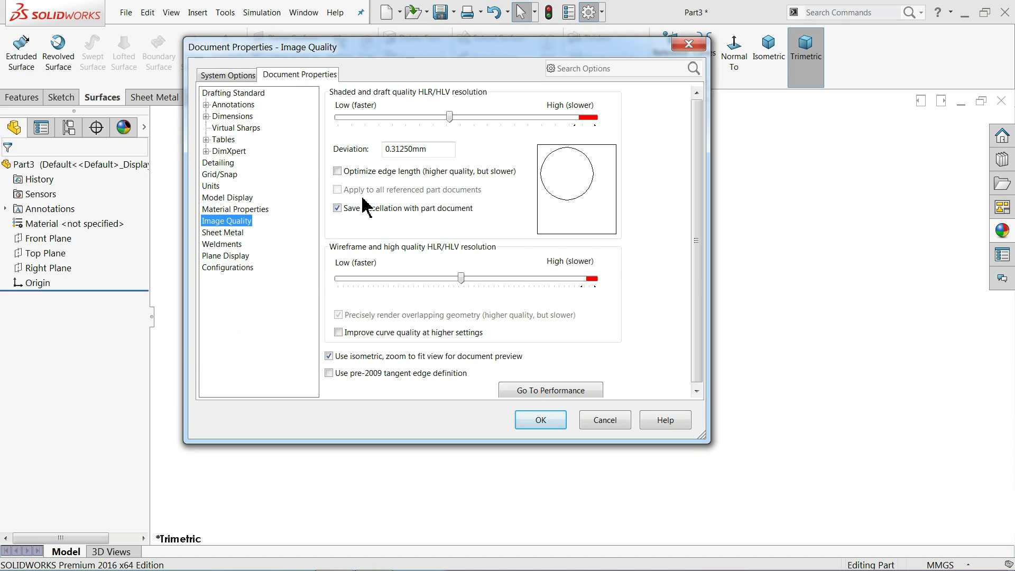
{"action": "left_click_drag", "start_coordinate": [450, 120], "coordinate": [601, 128]}
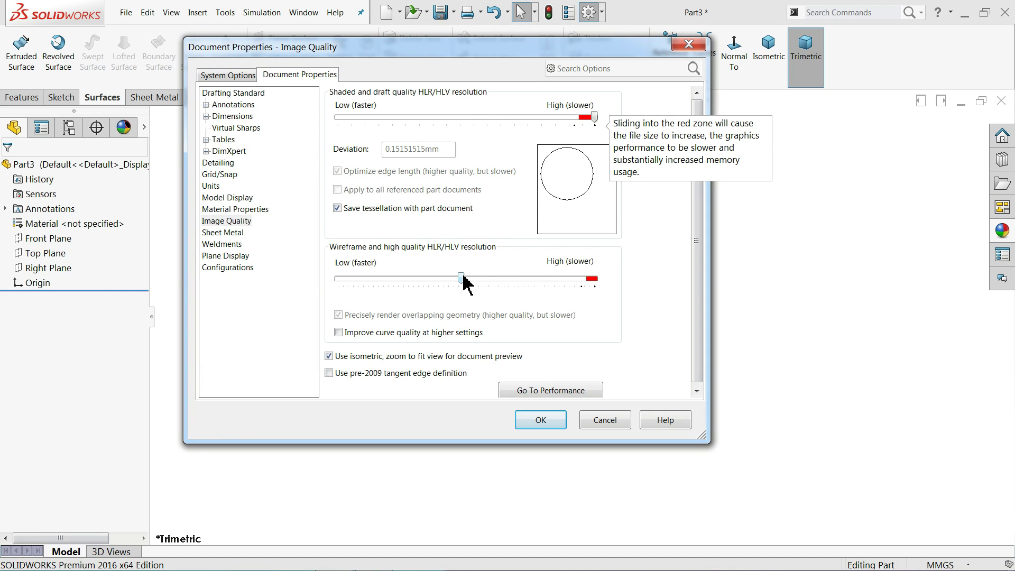
{"action": "left_click_drag", "start_coordinate": [460, 280], "coordinate": [581, 335]}
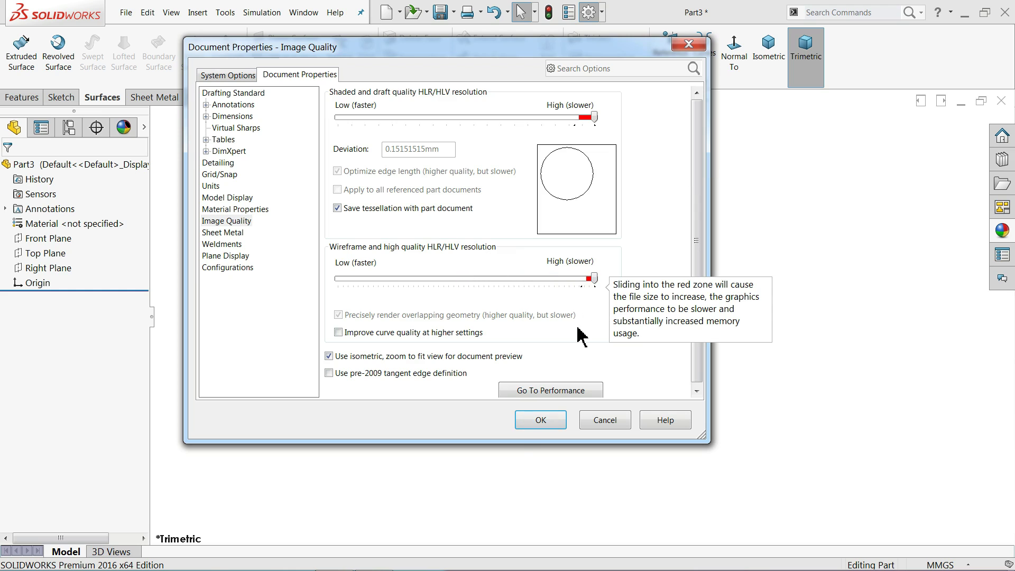
{"action": "left_click", "coordinate": [539, 423]}
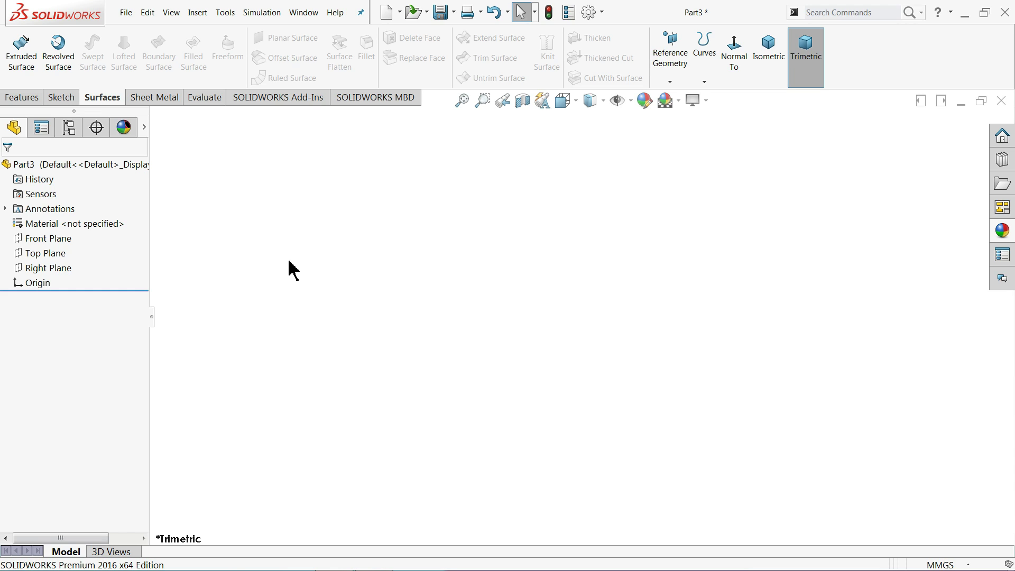
Start a sketch on the Top Plane and draw a horizontal centerline about 191 mm long passing through the origin.
{"action": "left_click", "coordinate": [43, 249]}
{"action": "left_click", "coordinate": [55, 239]}
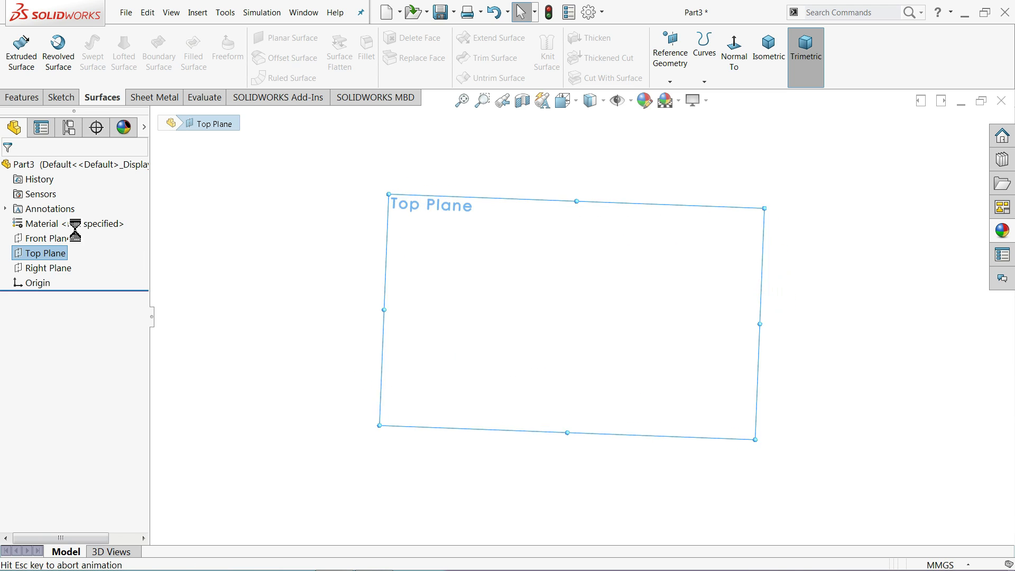
{"action": "left_click", "coordinate": [99, 38]}
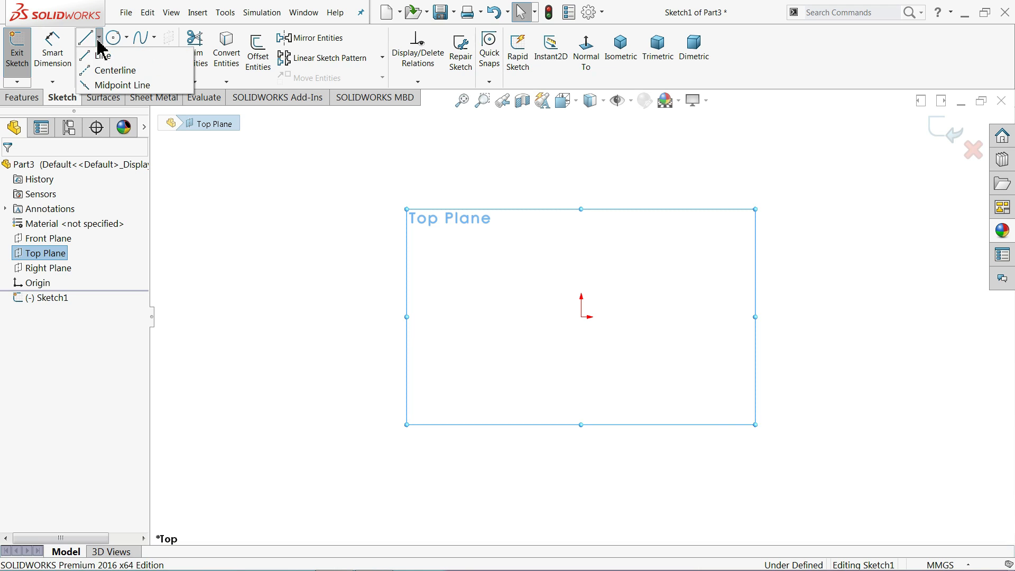
{"action": "left_click", "coordinate": [107, 70]}
{"action": "left_click", "coordinate": [582, 316]}
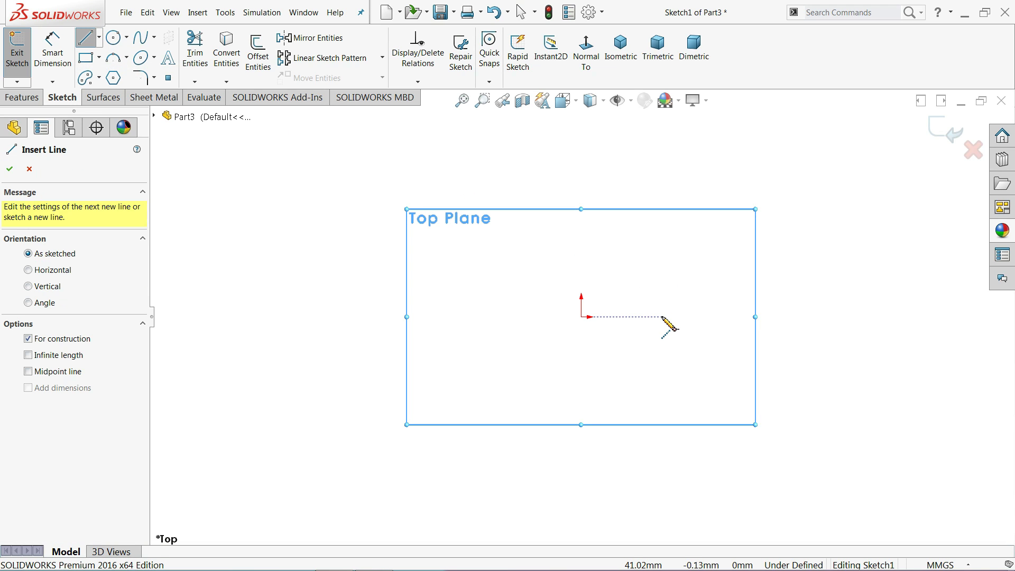
{"action": "left_click", "coordinate": [662, 317]}
{"action": "left_click", "coordinate": [288, 317]}
{"action": "right_click", "coordinate": [295, 231]}
{"action": "left_click", "coordinate": [320, 237]}
Dimension the horizontal centerline's total length as 285 mm.
{"action": "left_click", "coordinate": [480, 317]}
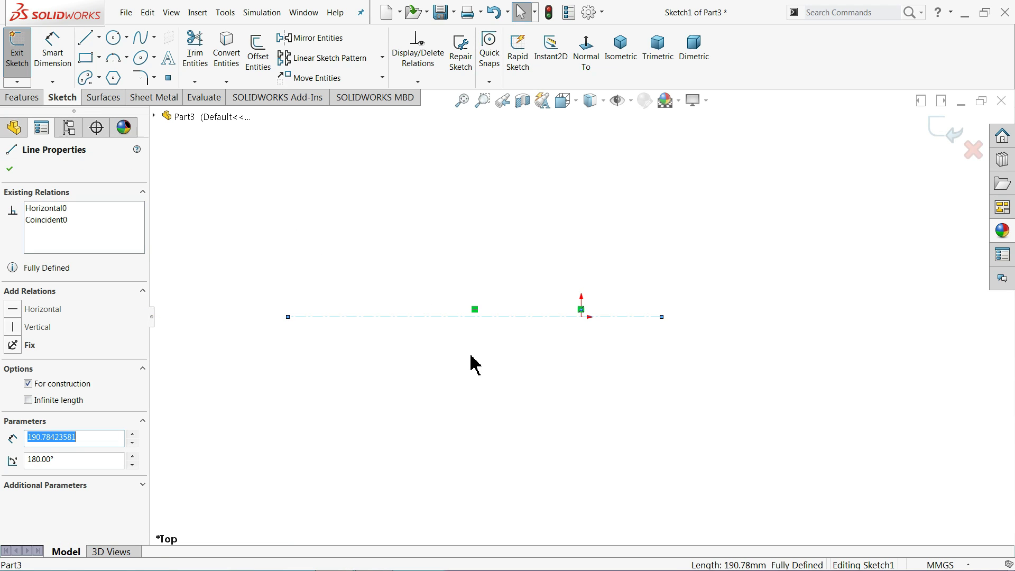
{"action": "left_click", "coordinate": [52, 51]}
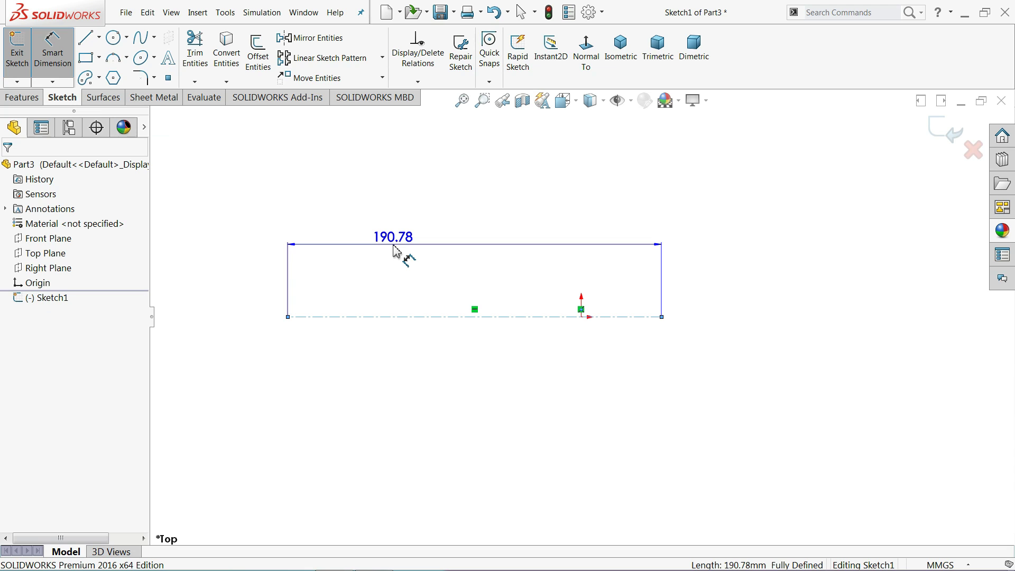
{"action": "left_click", "coordinate": [457, 392]}
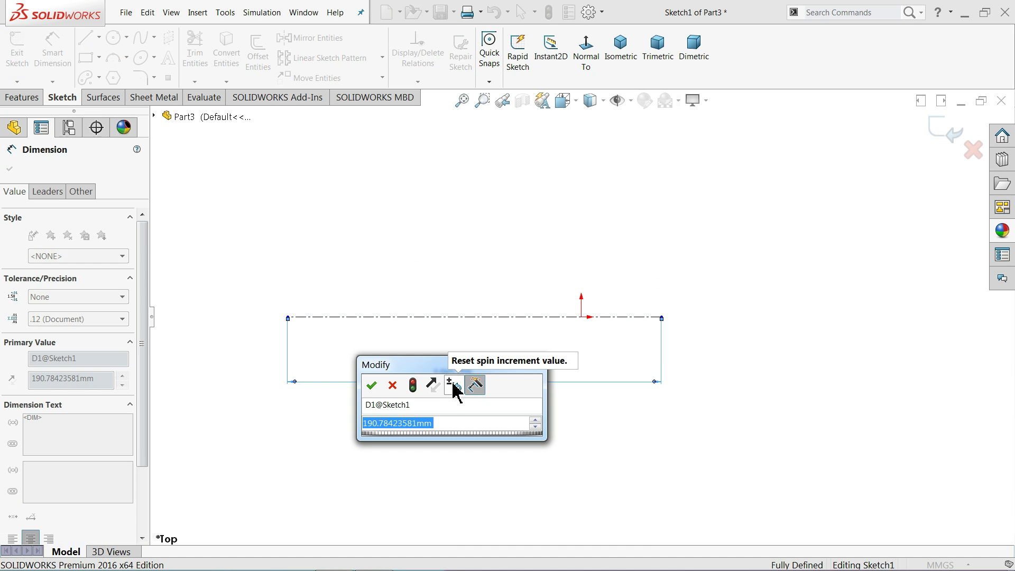
{"action": "type", "text": "28"}
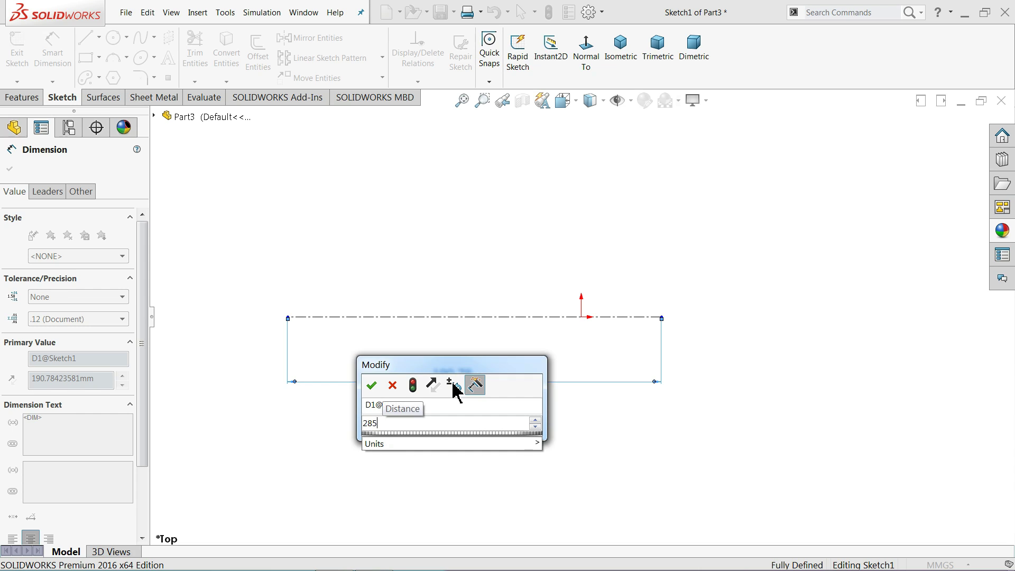
{"action": "type", "text": "5"}
{"action": "key", "text": "Return"}
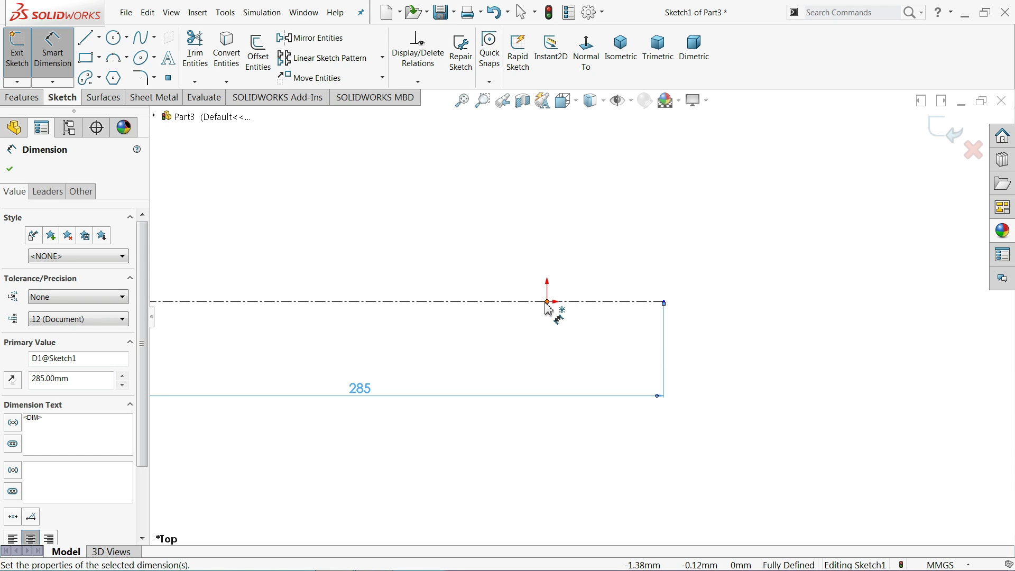
Dimension the distance from the origin to the centerline's right endpoint as 35 mm.
{"action": "left_click", "coordinate": [547, 303]}
{"action": "left_click", "coordinate": [664, 303]}
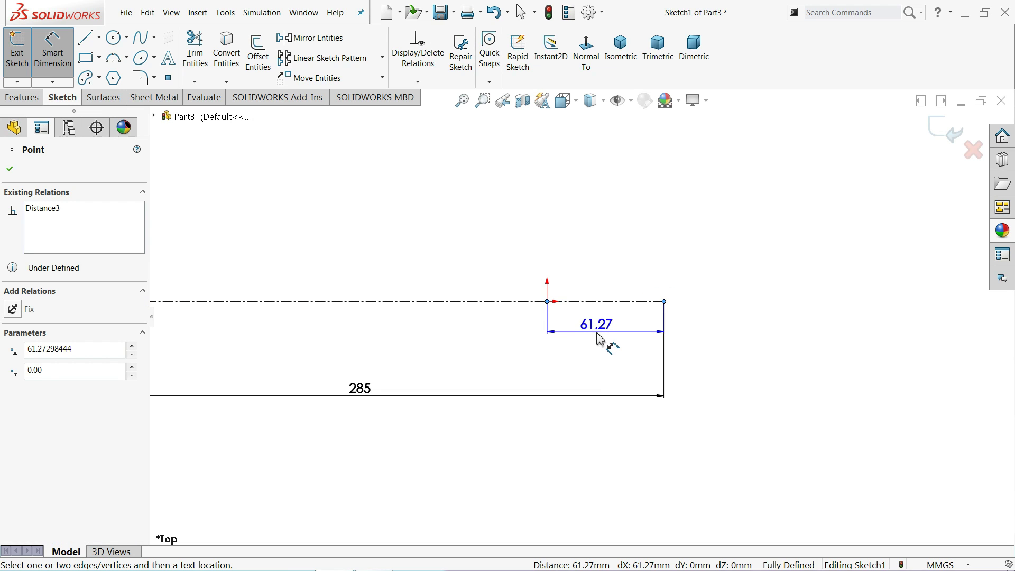
{"action": "left_click", "coordinate": [602, 340]}
{"action": "type", "text": "35"}
{"action": "key", "text": "Return"}
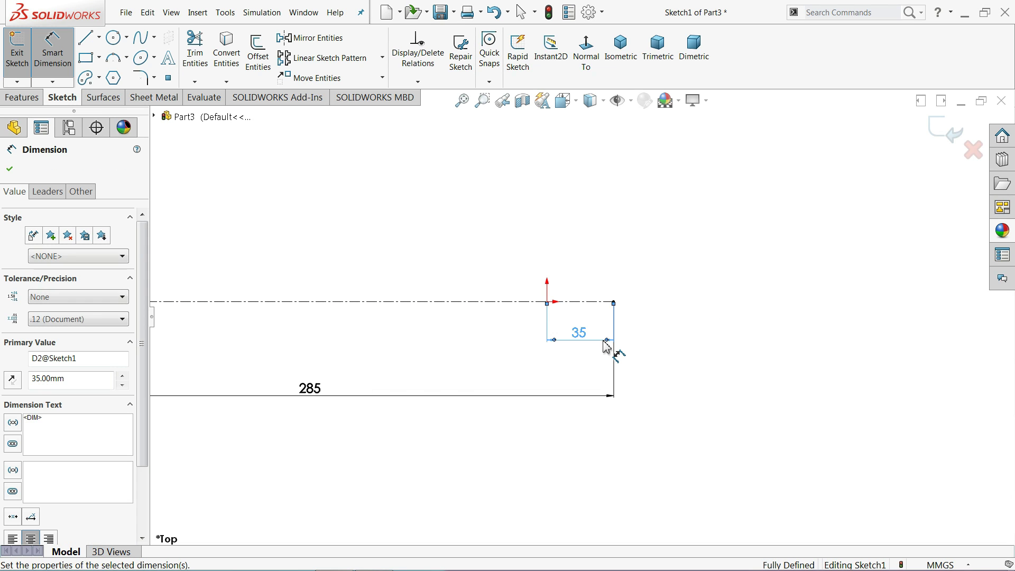
{"action": "scroll", "coordinate": [608, 349], "scroll_direction": "up", "scroll_amount": 2}
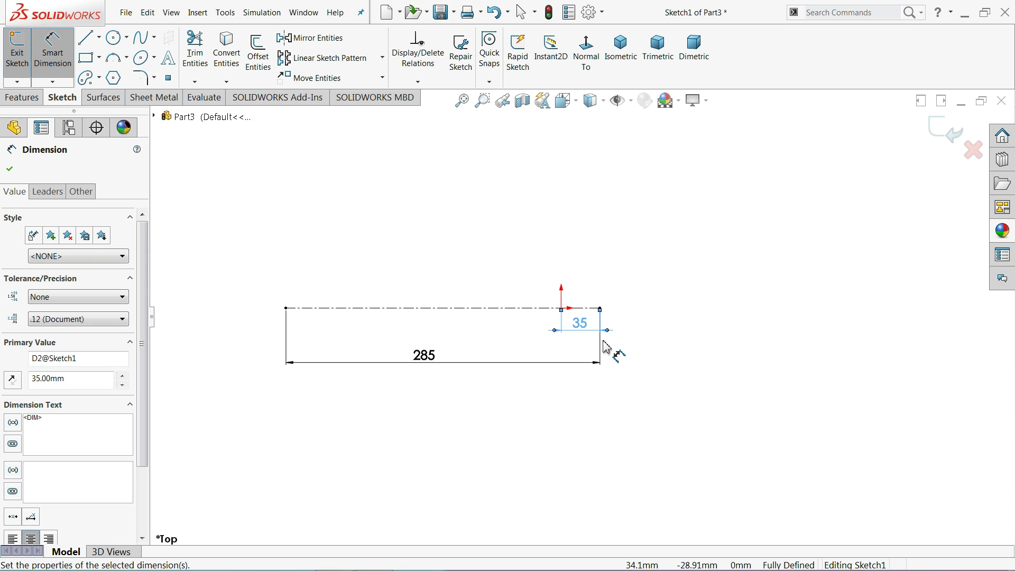
Draw a 40 mm vertical centerline upward from the origin.
{"action": "left_click", "coordinate": [99, 38]}
{"action": "left_click", "coordinate": [106, 70]}
{"action": "scroll", "coordinate": [423, 316], "scroll_direction": "down", "scroll_amount": 1}
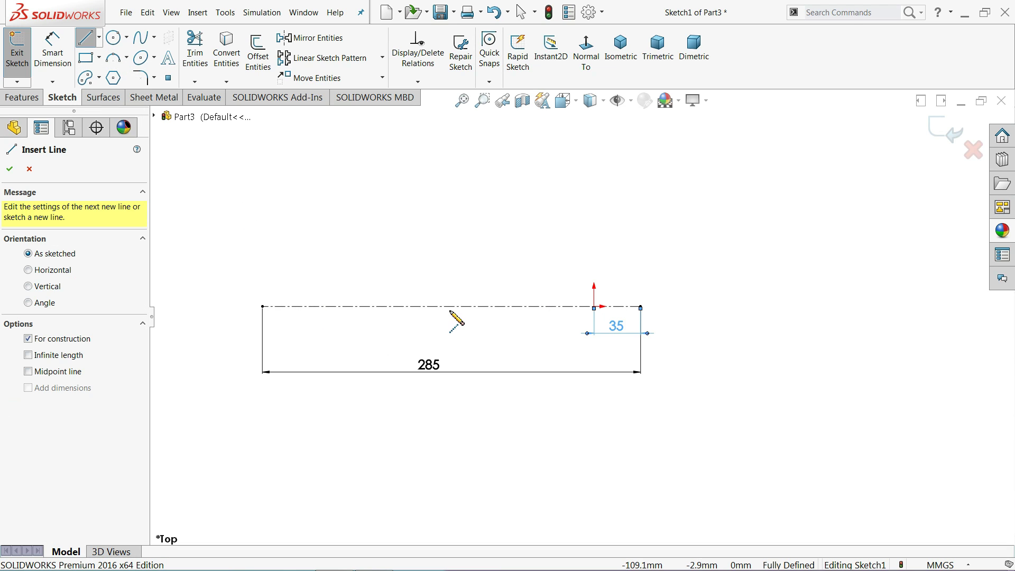
{"action": "left_click", "coordinate": [594, 307]}
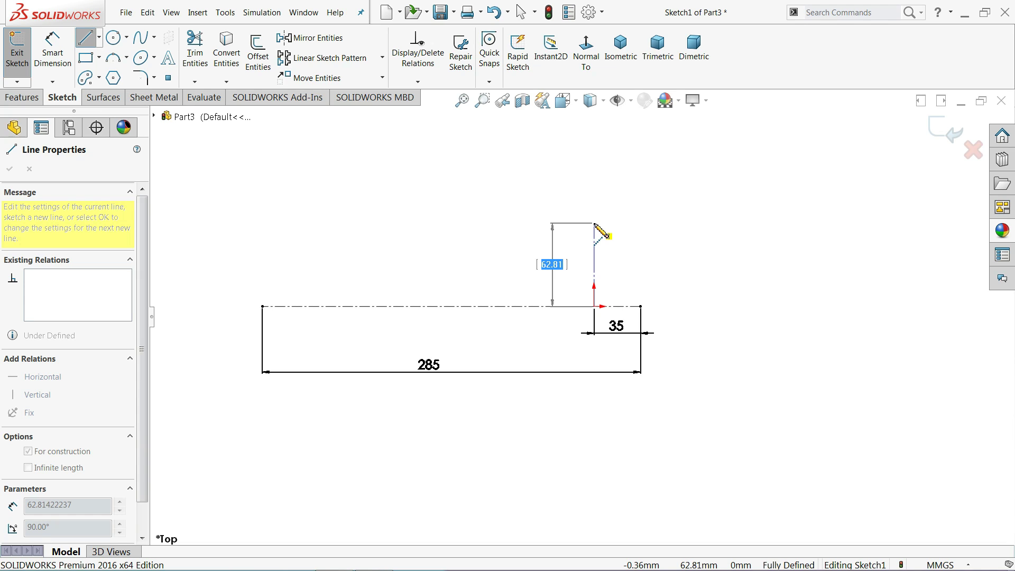
{"action": "type", "text": "40"}
{"action": "key", "text": "Return"}
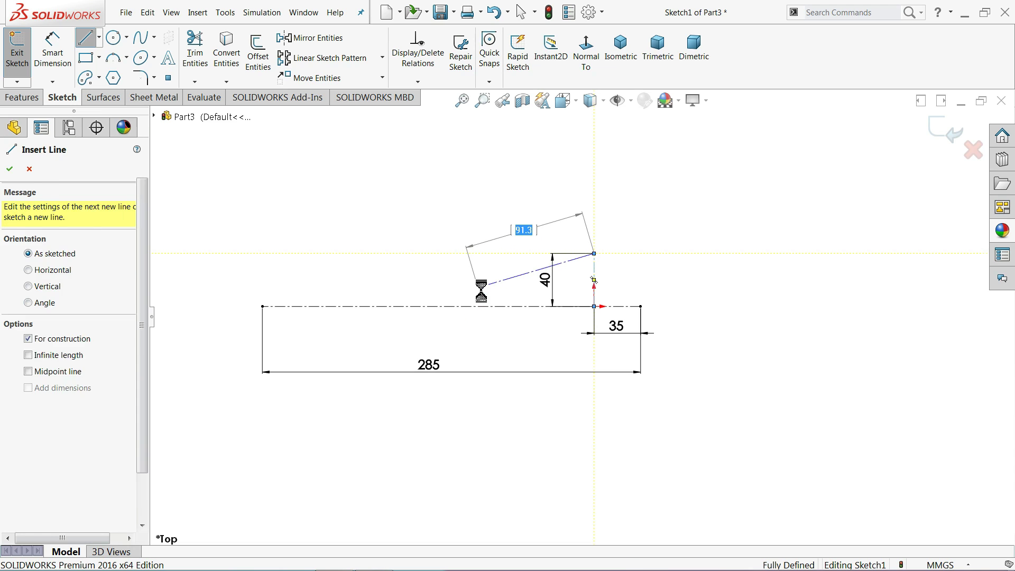
{"action": "key", "text": "Escape"}
Draw a 40 mm vertical line upward from the horizontal centerline, to the left of the origin.
{"action": "left_click", "coordinate": [85, 38]}
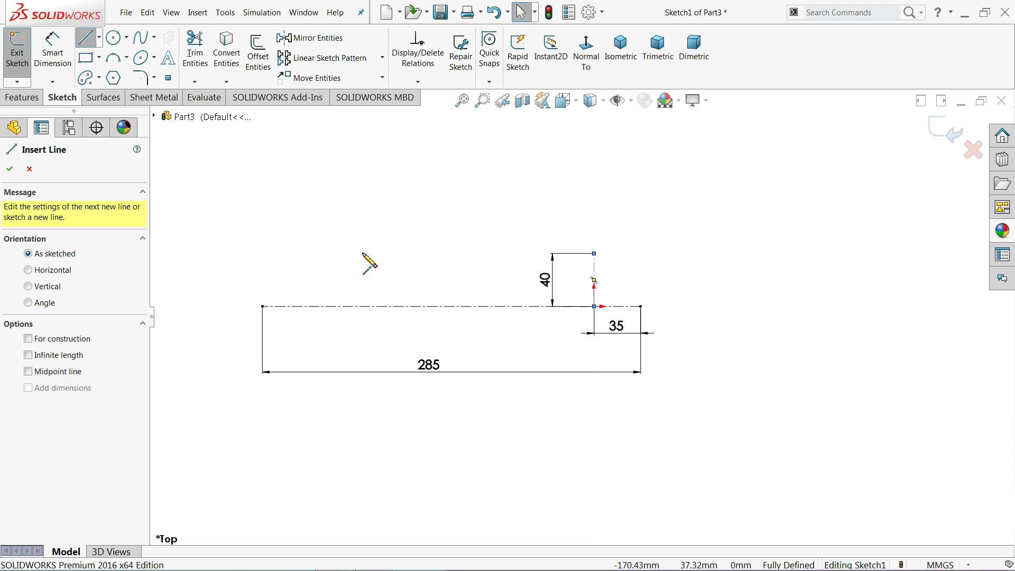
{"action": "left_click", "coordinate": [479, 306]}
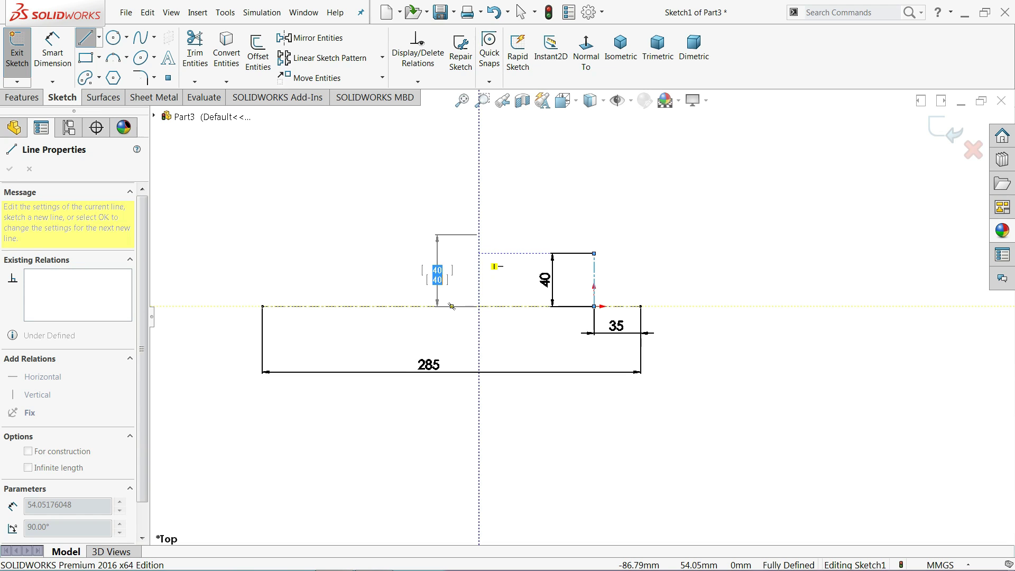
{"action": "key", "text": "Return"}
{"action": "key", "text": "Escape"}
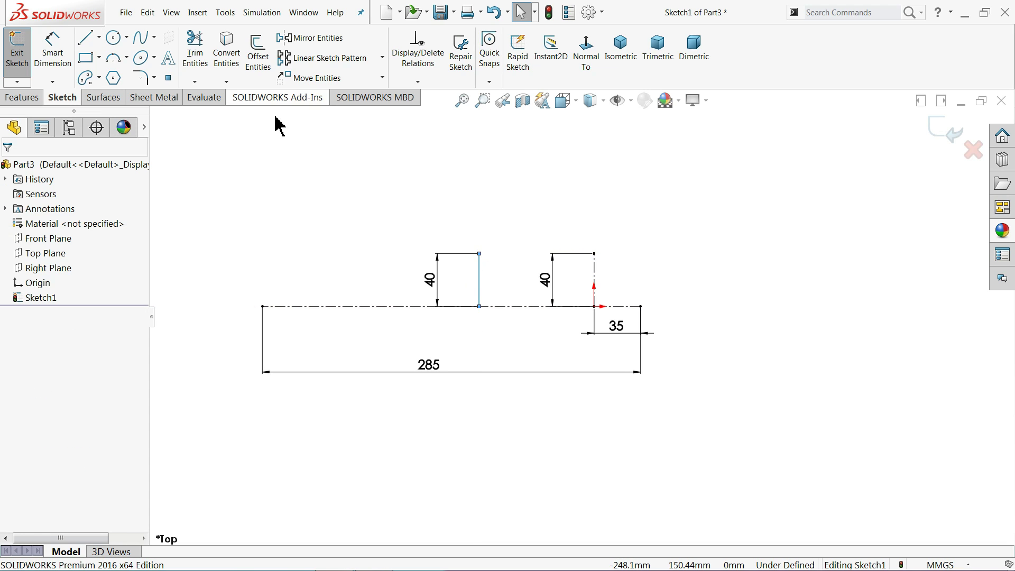
Draw a 50 mm vertical line upward from the horizontal centerline, between its left end and the 40 mm solid line.
{"action": "left_click", "coordinate": [86, 37]}
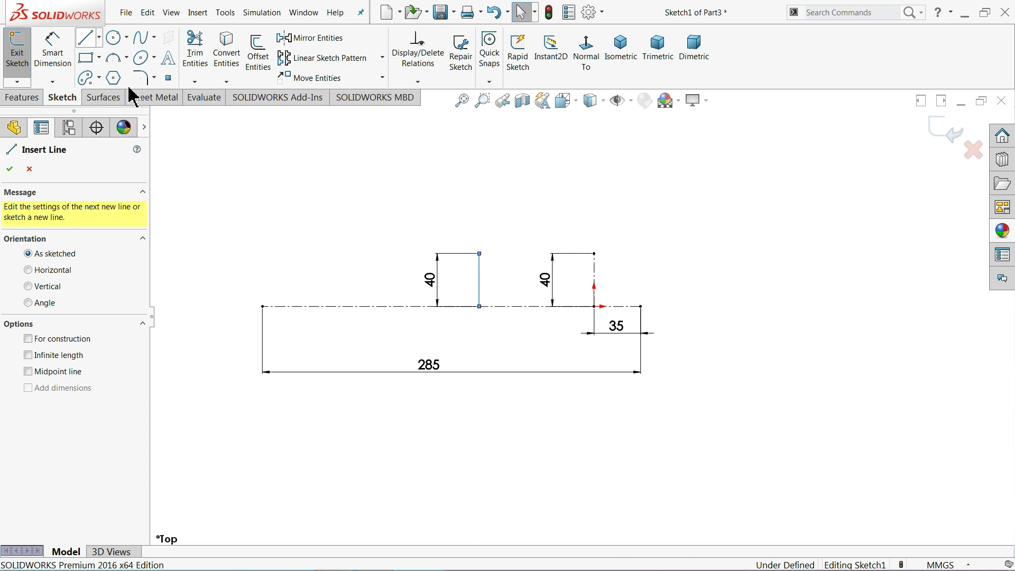
{"action": "left_click", "coordinate": [352, 307]}
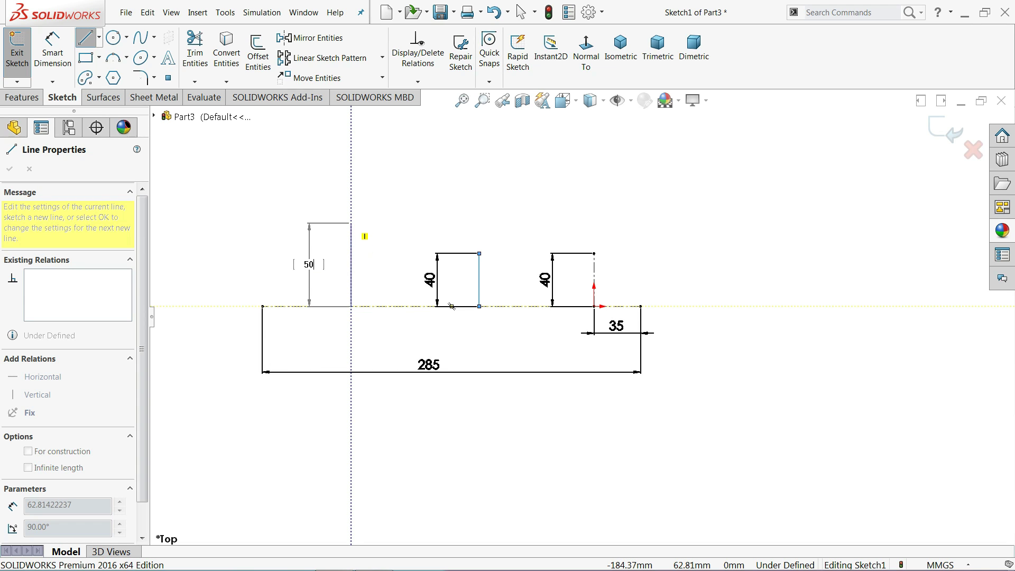
{"action": "key", "text": "Return"}
{"action": "key", "text": "Escape"}
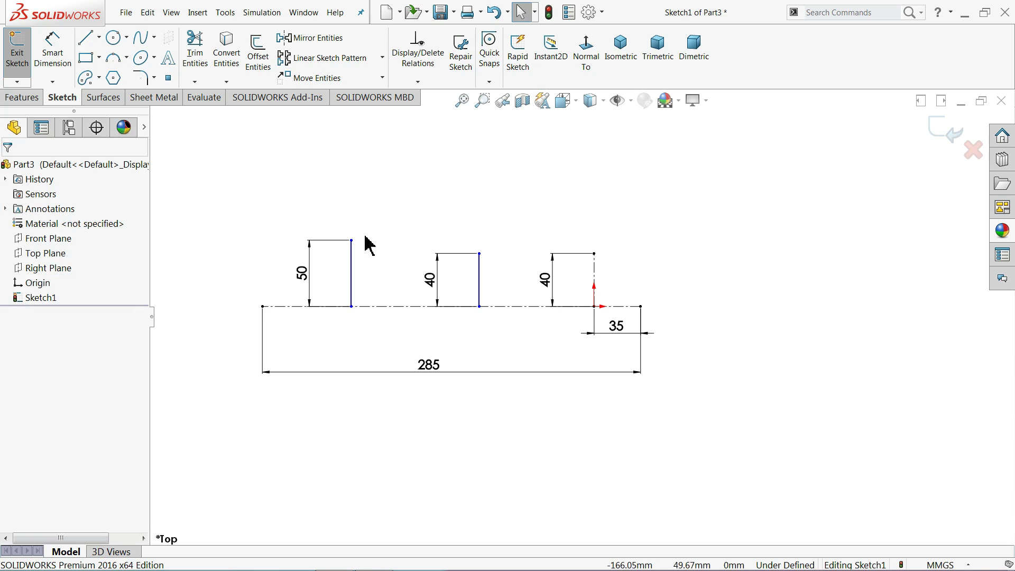
Convert the two solid vertical lines to construction geometry.
{"action": "left_click", "coordinate": [479, 293]}
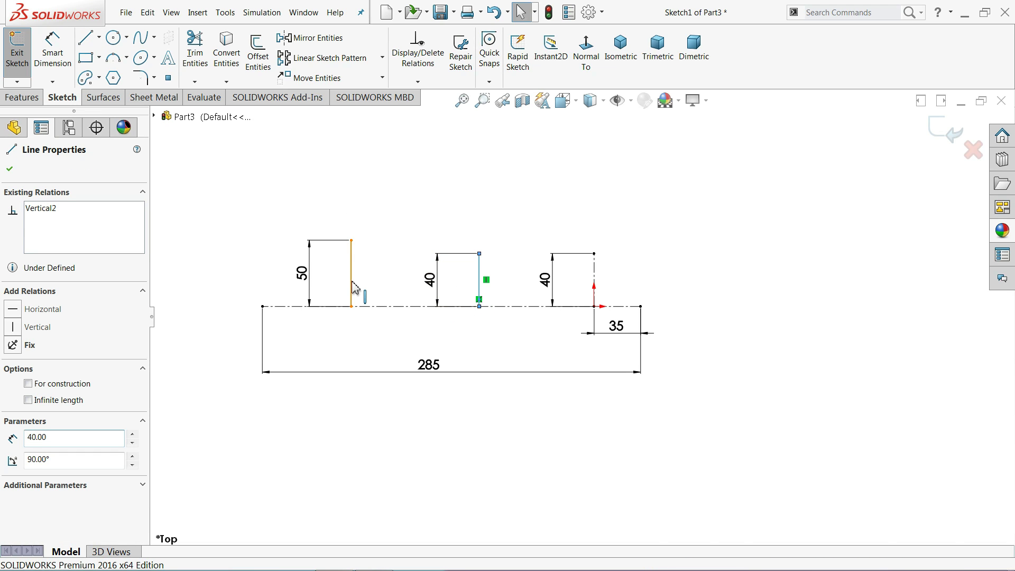
{"action": "left_click", "coordinate": [354, 288], "text": "ctrl"}
{"action": "left_click", "coordinate": [398, 256]}
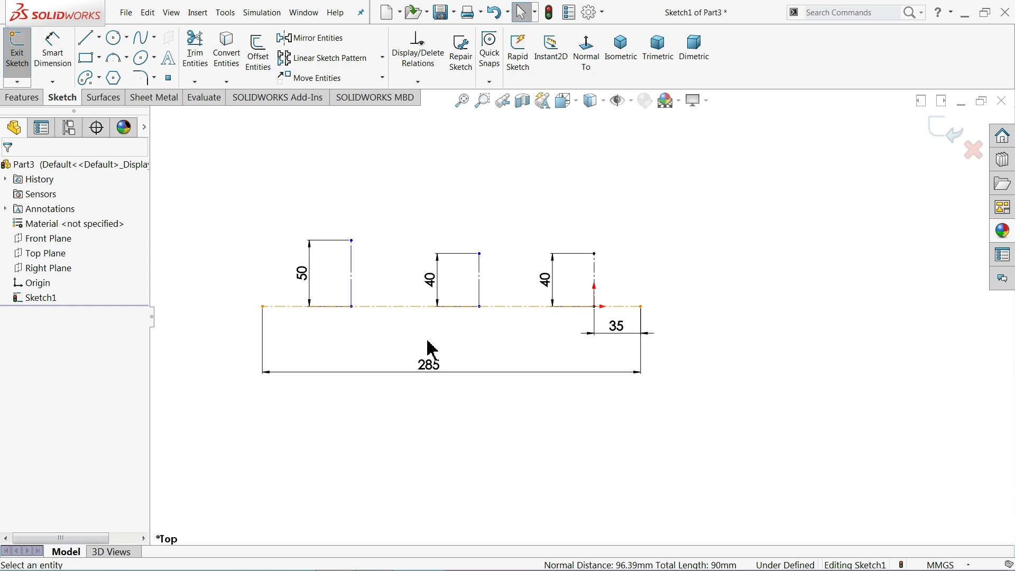
Dimension the horizontal distance from the centerline's left end to the 50 mm vertical construction line as 80 mm.
{"action": "left_click", "coordinate": [52, 53]}
{"action": "scroll", "coordinate": [402, 280], "scroll_direction": "down", "scroll_amount": 2}
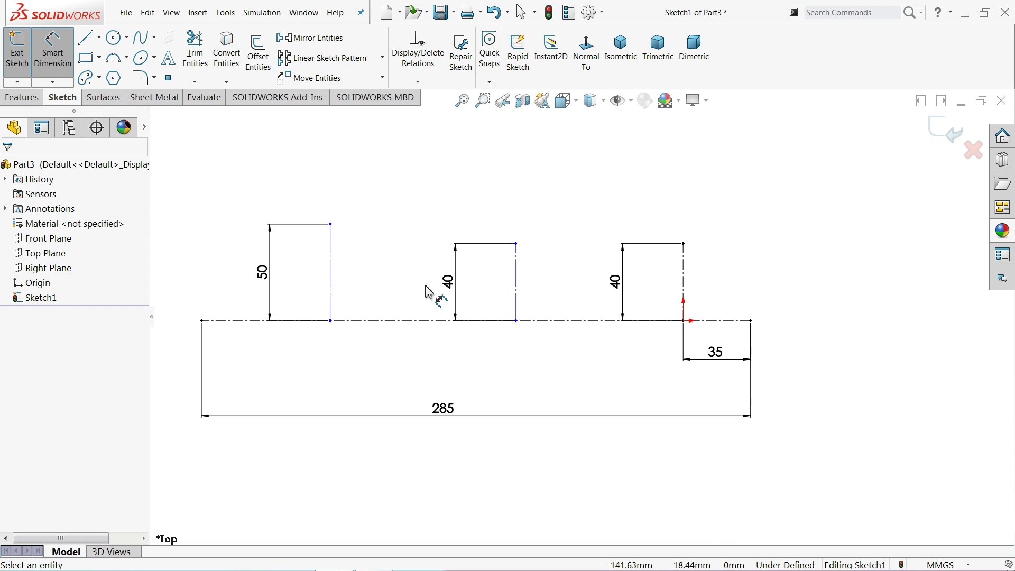
{"action": "left_click", "coordinate": [333, 285]}
{"action": "left_click", "coordinate": [201, 320]}
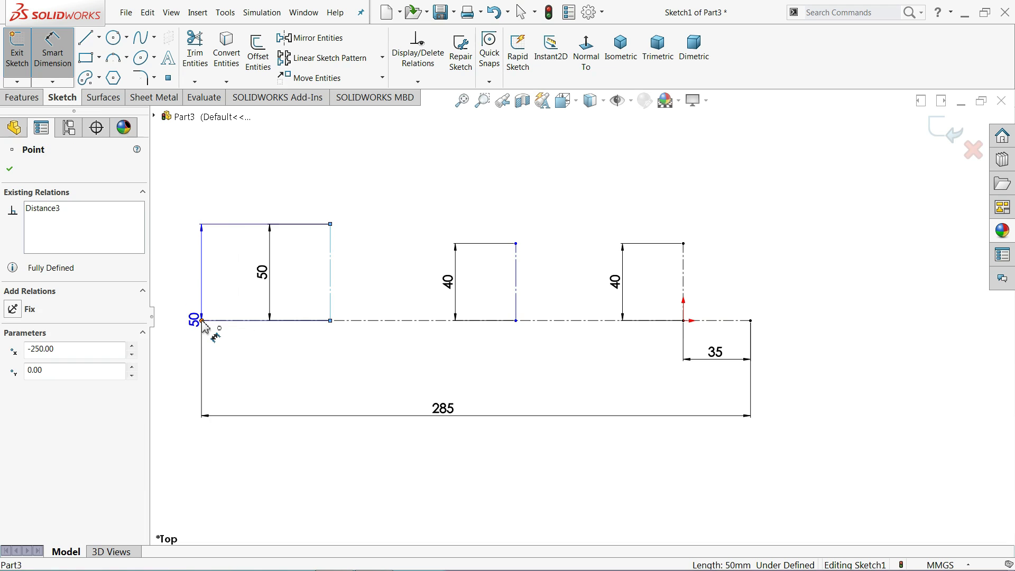
{"action": "left_click", "coordinate": [252, 155]}
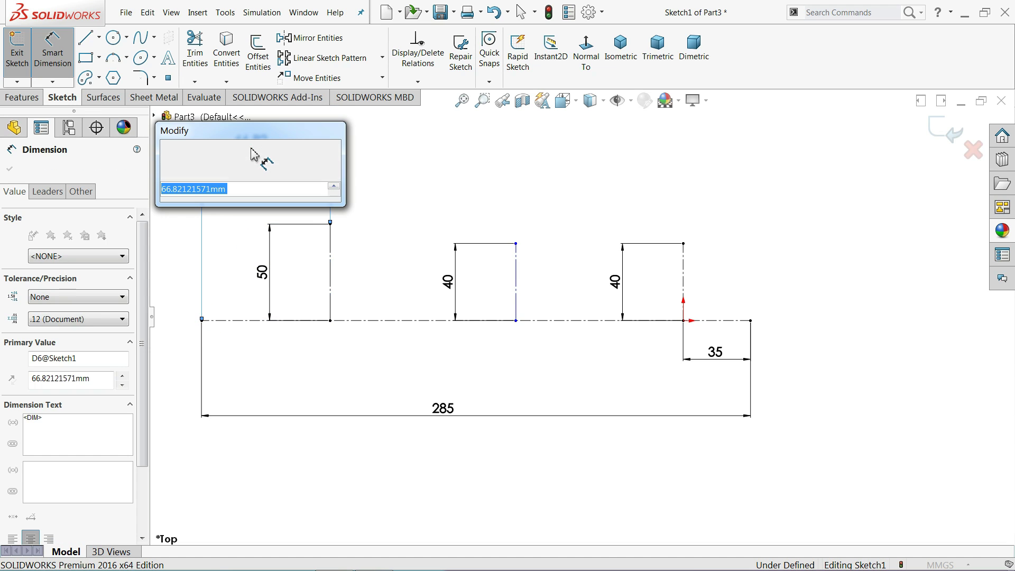
{"action": "key", "text": "Return"}
{"action": "type", "text": "80"}
{"action": "key", "text": "Return"}
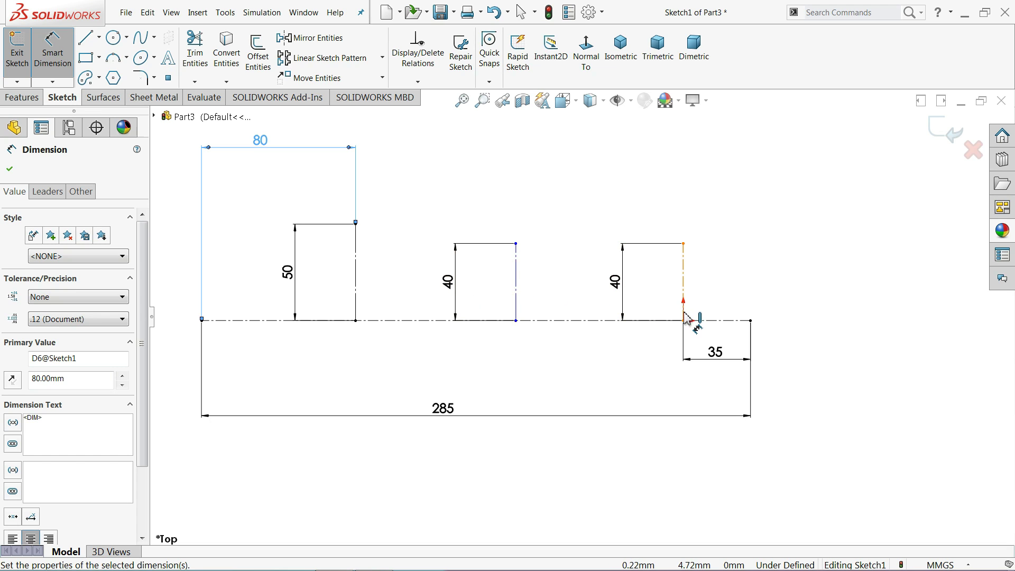
Dimension the distance between the vertical centerline at the origin and the middle 40 mm construction line as 70 mm.
{"action": "left_click", "coordinate": [684, 295]}
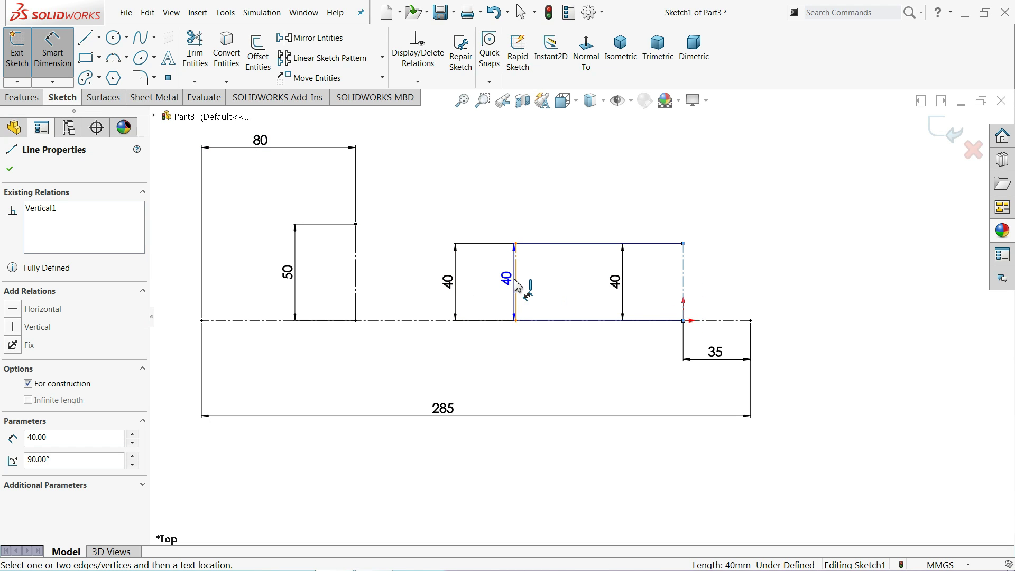
{"action": "left_click", "coordinate": [515, 283]}
{"action": "left_click", "coordinate": [581, 182]}
{"action": "type", "text": "70"}
{"action": "key", "text": "Return"}
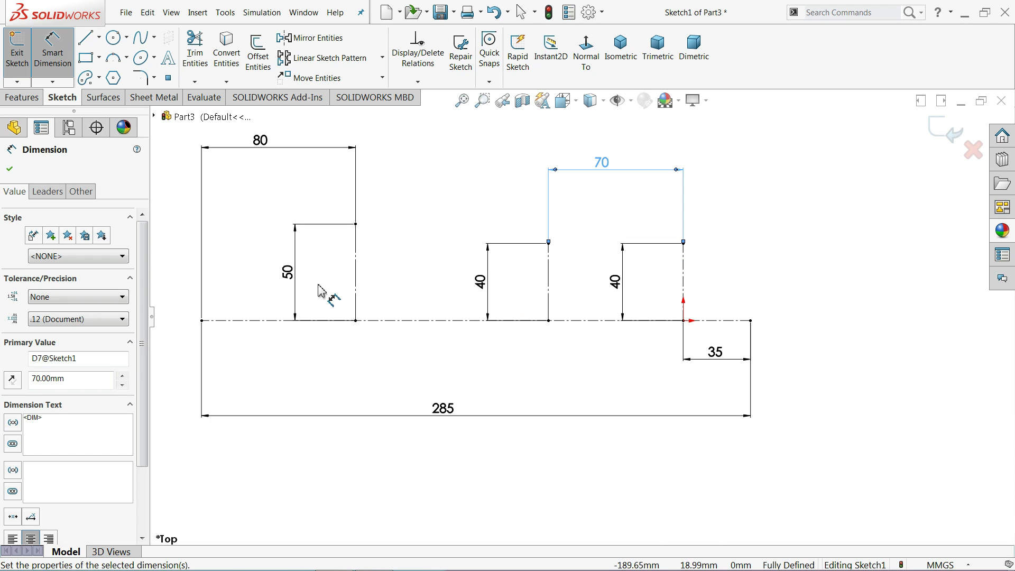
Draw a spline from the horizontal centerline's left end through the upper ends of the three vertical construction lines to its right end.
{"action": "left_click", "coordinate": [141, 42]}
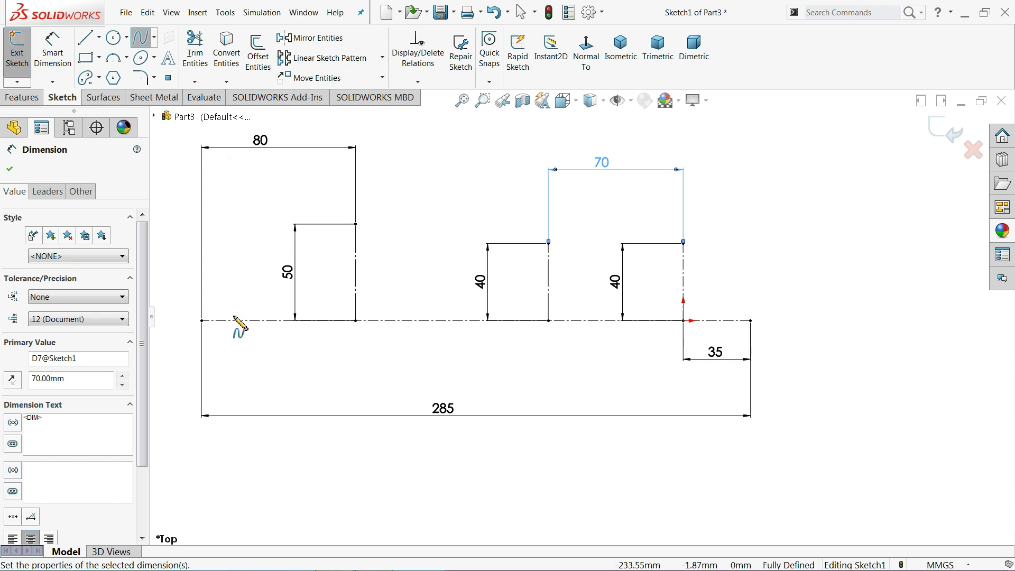
{"action": "left_click", "coordinate": [202, 320]}
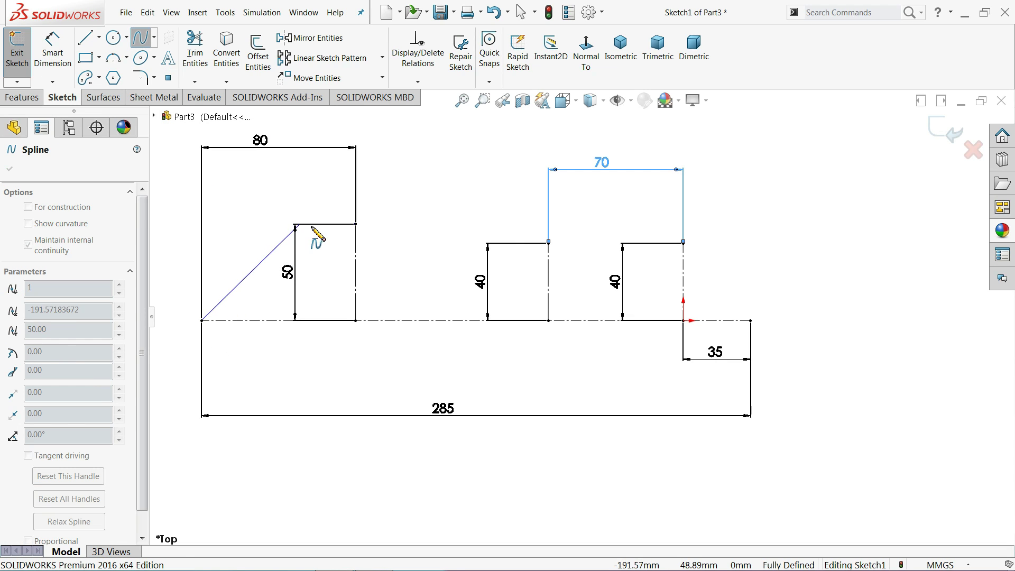
{"action": "left_click", "coordinate": [355, 224]}
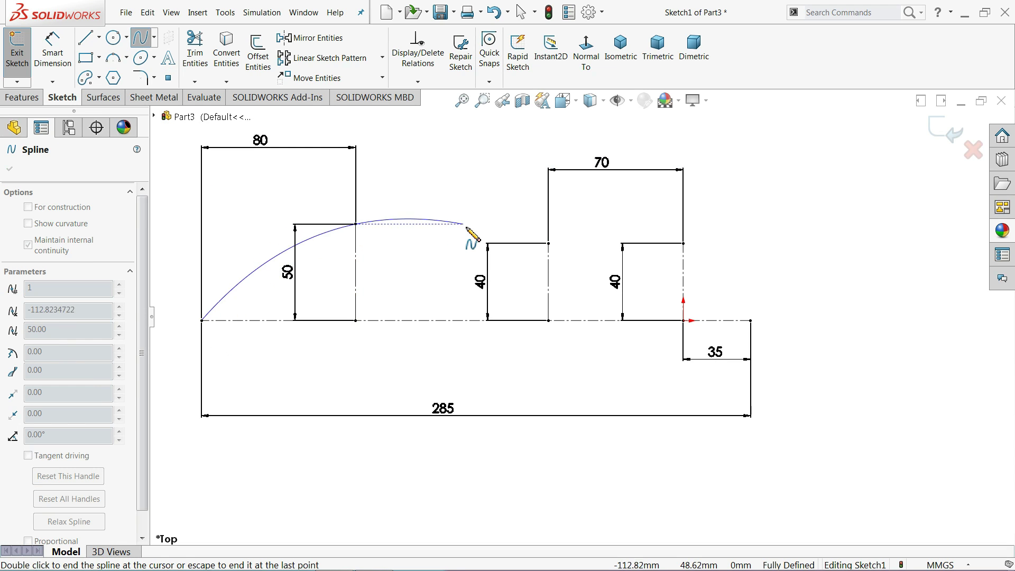
{"action": "left_click", "coordinate": [549, 244]}
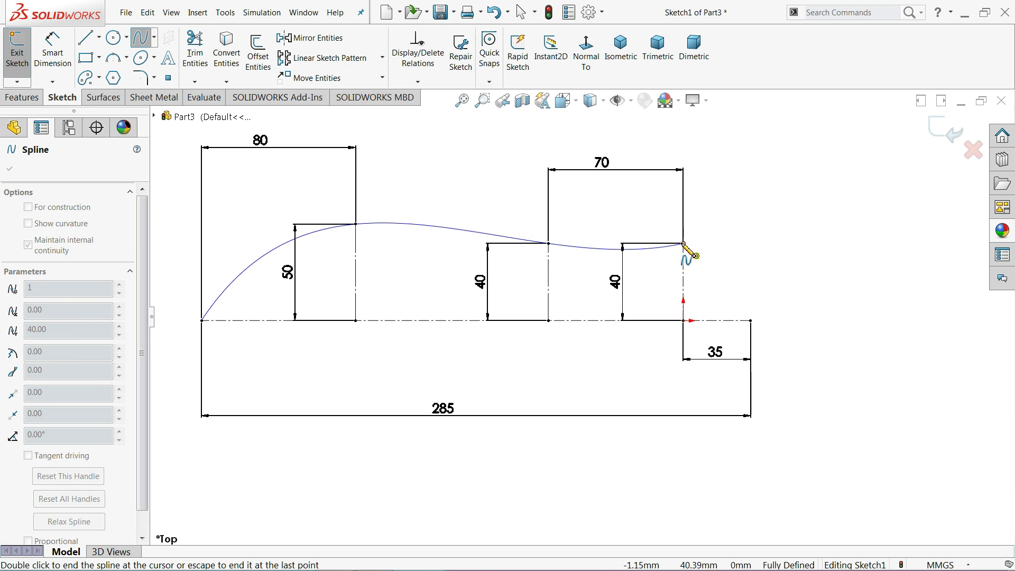
{"action": "left_click", "coordinate": [683, 244]}
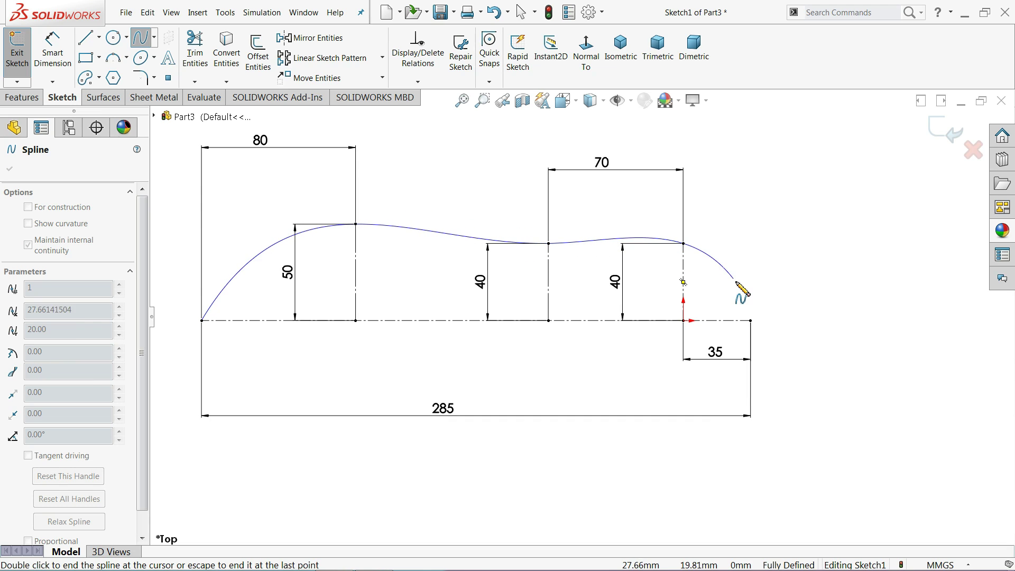
{"action": "double_click", "coordinate": [751, 320]}
{"action": "right_click", "coordinate": [817, 267]}
{"action": "left_click", "coordinate": [842, 269]}
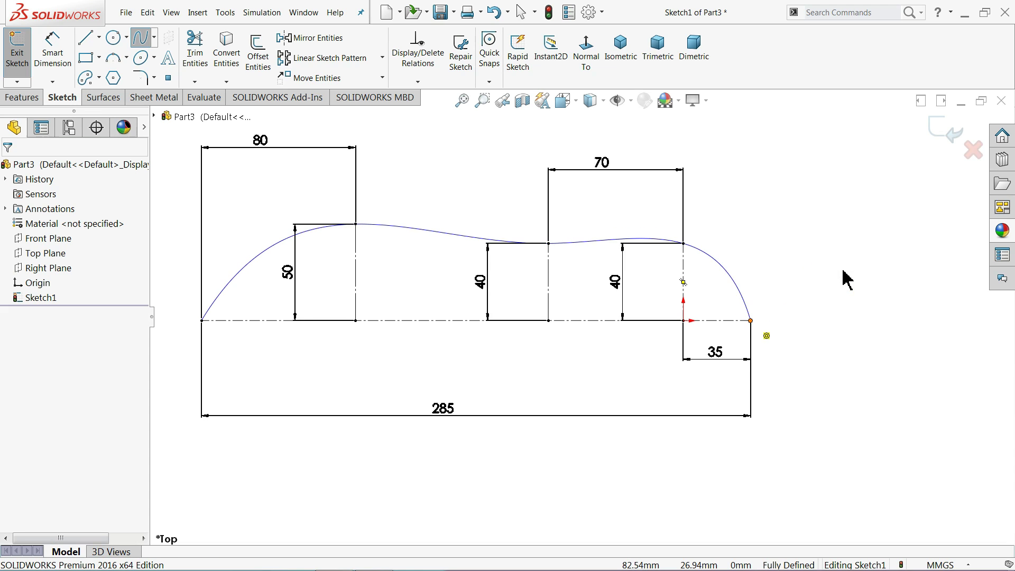
Adjust the tangent handle at the spline's right end and constrain it vertical.
{"action": "left_click", "coordinate": [735, 285]}
{"action": "left_click_drag", "start_coordinate": [739, 283], "coordinate": [749, 292]}
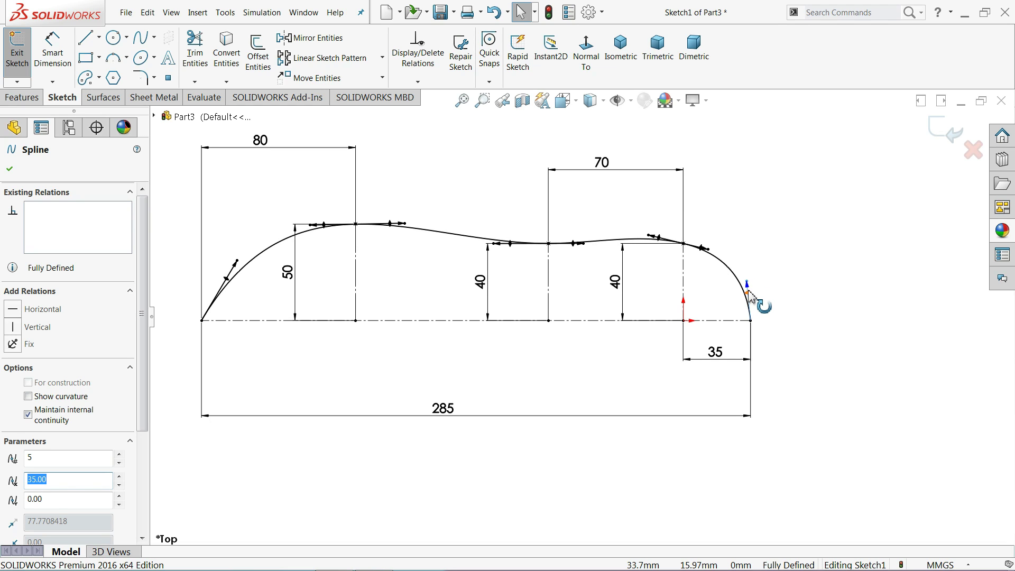
{"action": "left_click", "coordinate": [27, 330]}
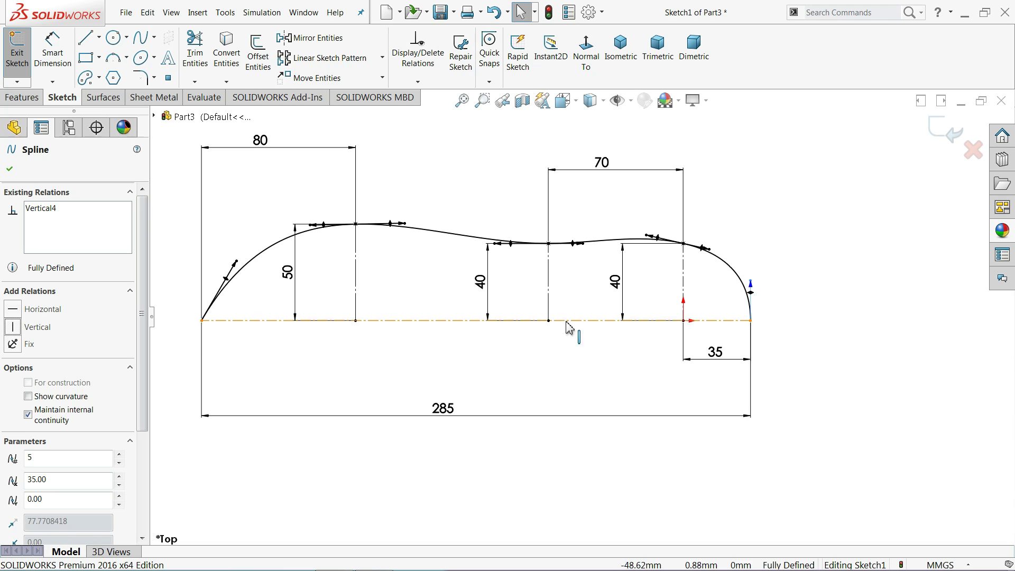
Constrain the tangent handle at the spline's left end vertical and shorten it to flatten the toe curve.
{"action": "left_click", "coordinate": [235, 265]}
{"action": "left_click", "coordinate": [39, 331]}
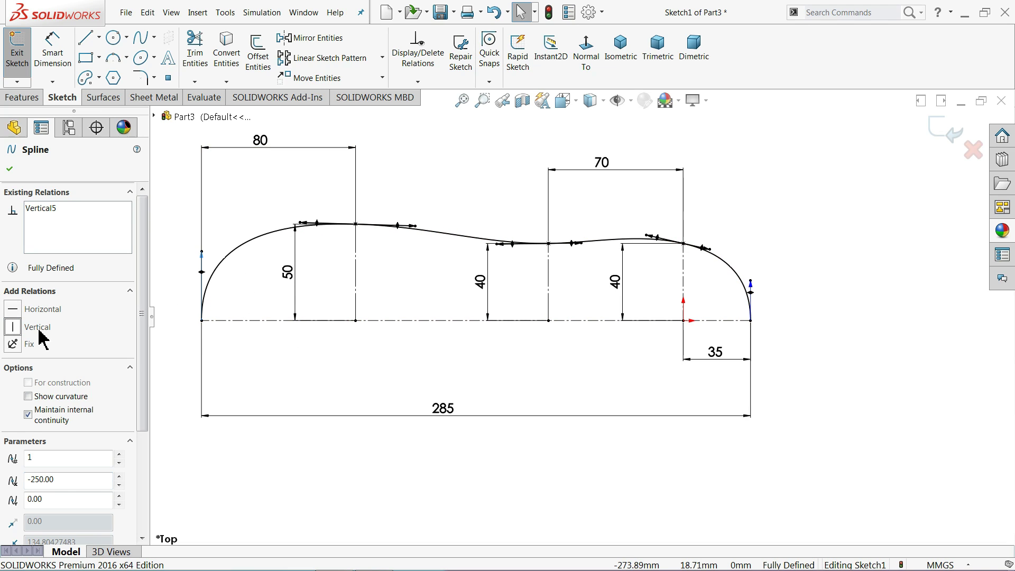
{"action": "left_click_drag", "start_coordinate": [203, 259], "coordinate": [207, 291]}
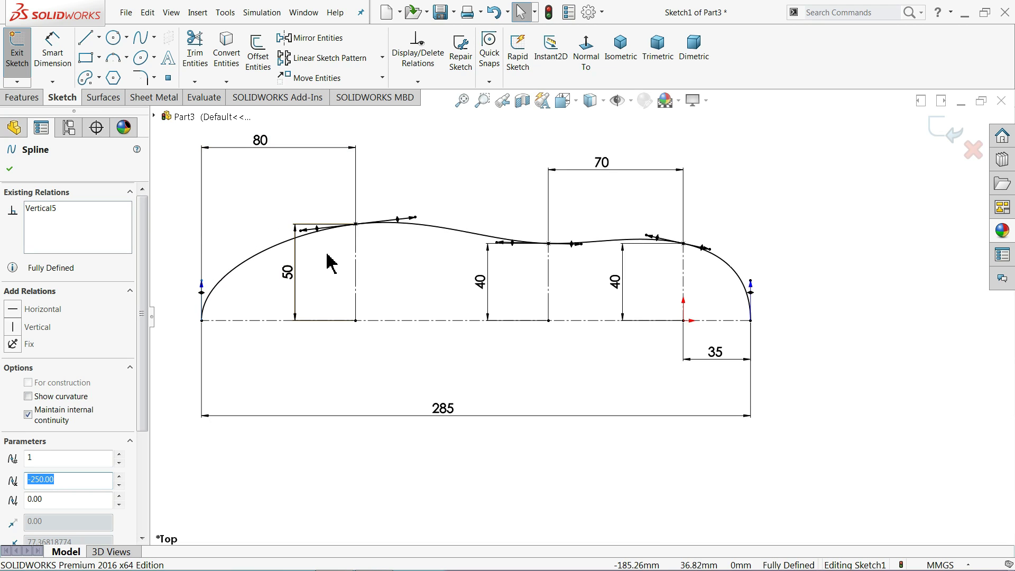
{"action": "left_click", "coordinate": [317, 229]}
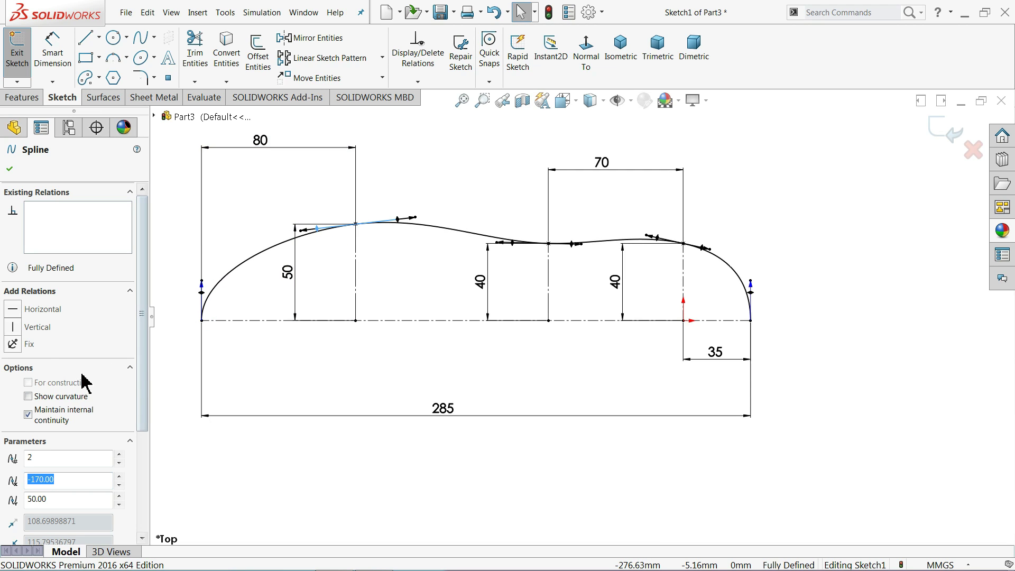
{"action": "left_click", "coordinate": [38, 327]}
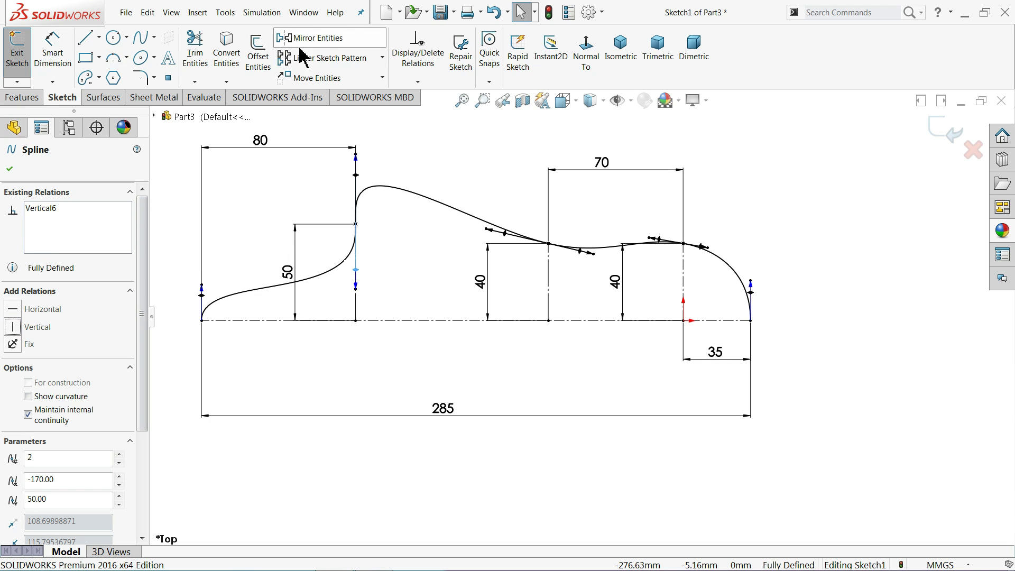
{"action": "left_click", "coordinate": [495, 13]}
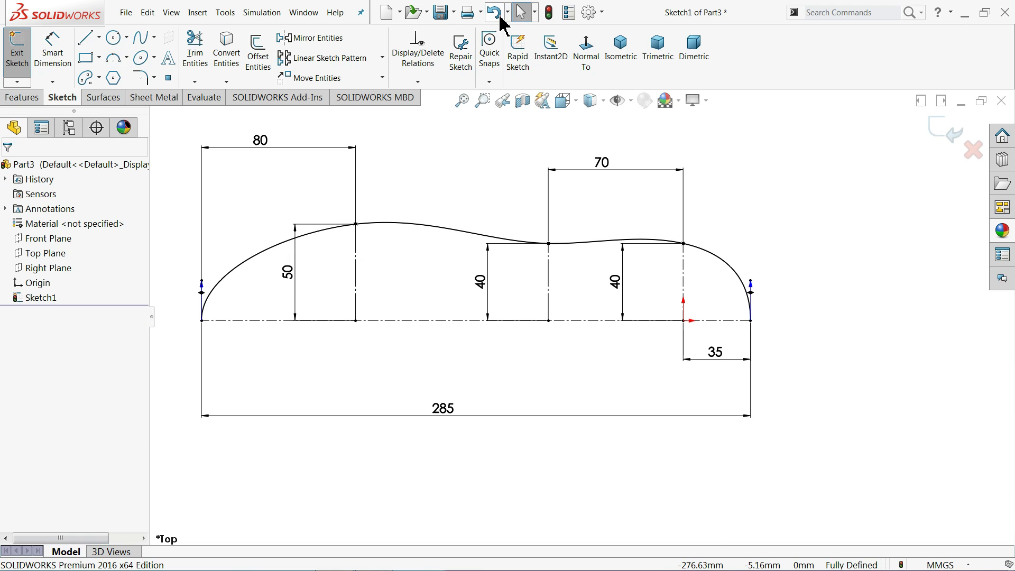
Constrain the spline's tangent handle at the upper end of the 50 mm construction line horizontal.
{"action": "left_click", "coordinate": [352, 228]}
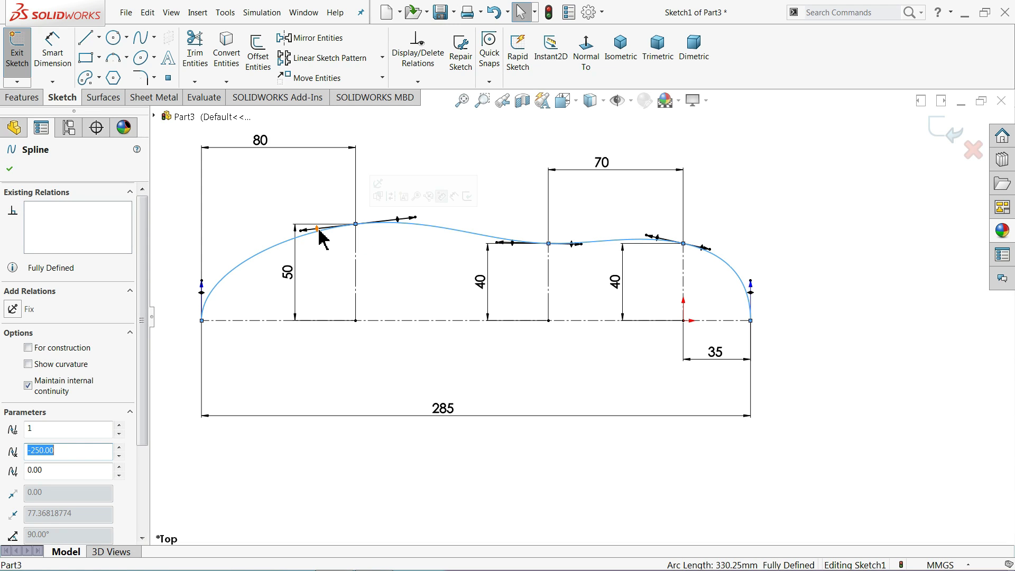
{"action": "left_click", "coordinate": [317, 230]}
{"action": "left_click", "coordinate": [44, 318]}
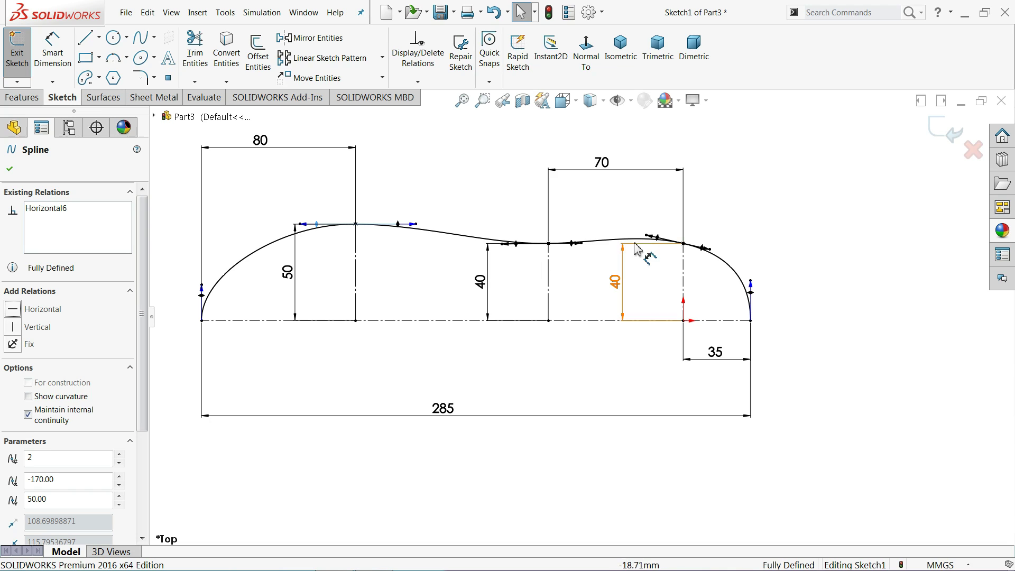
Shorten the vertical tangent handle at the spline's right end slightly to refine the heel curve.
{"action": "scroll", "coordinate": [727, 293], "scroll_direction": "down", "scroll_amount": 1}
{"action": "scroll", "coordinate": [727, 292], "scroll_direction": "down", "scroll_amount": 3}
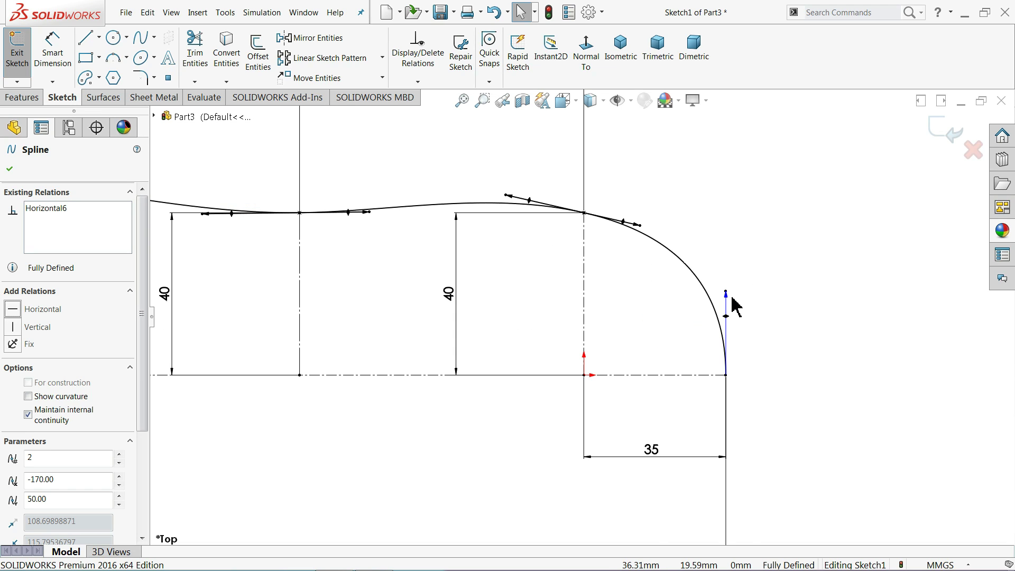
{"action": "left_click", "coordinate": [728, 297]}
{"action": "left_click_drag", "start_coordinate": [727, 296], "coordinate": [729, 306]}
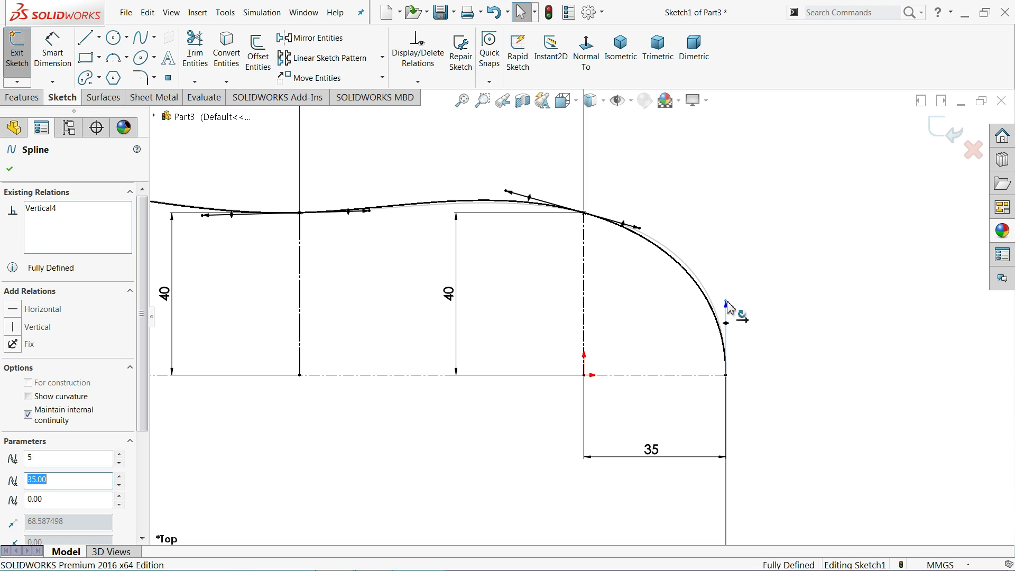
Mirror the spline about the horizontal centerline, keeping the original, to close the sole outline.
{"action": "scroll", "coordinate": [650, 329], "scroll_direction": "up", "scroll_amount": 5}
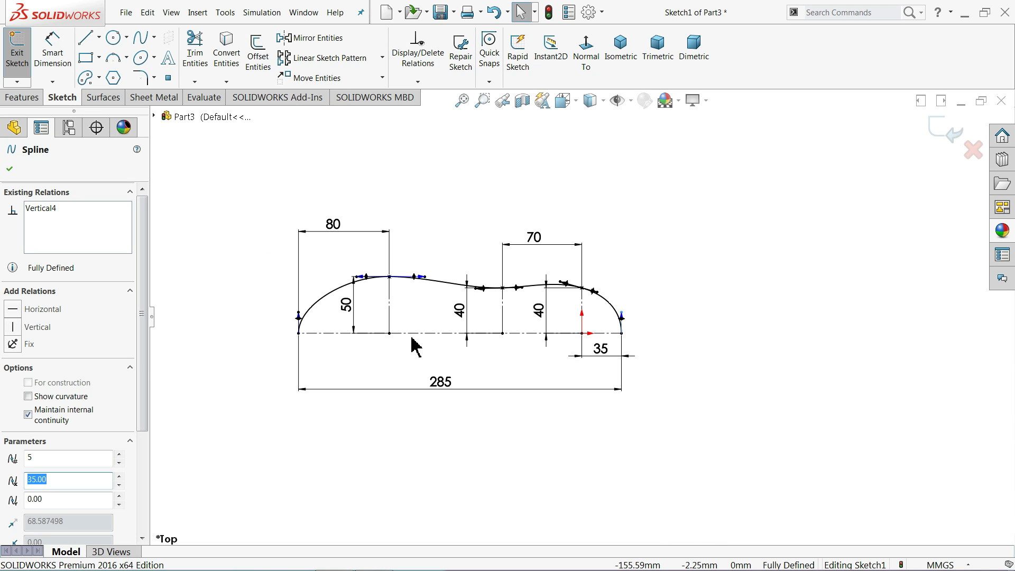
{"action": "left_click", "coordinate": [311, 38]}
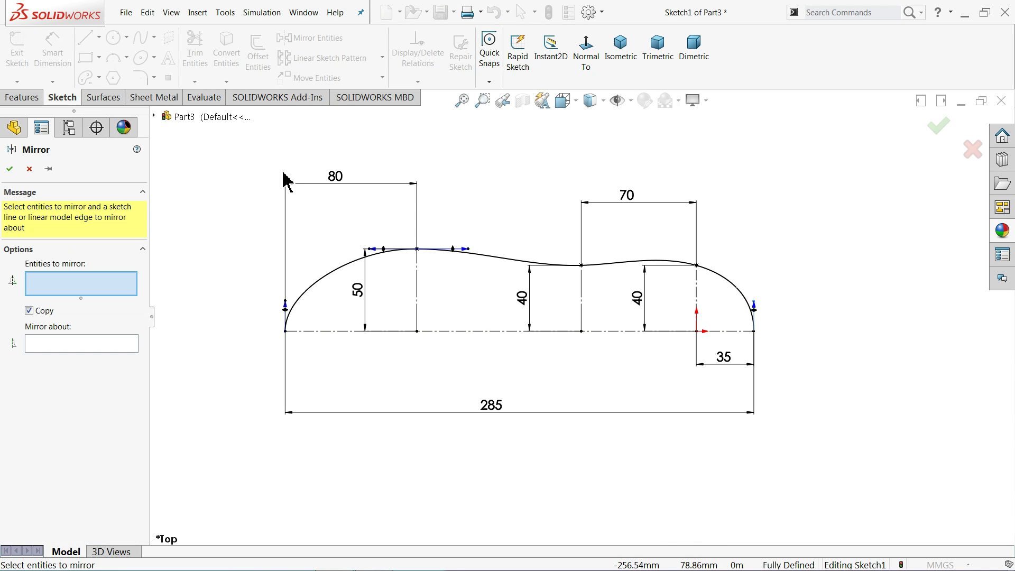
{"action": "left_click", "coordinate": [355, 264]}
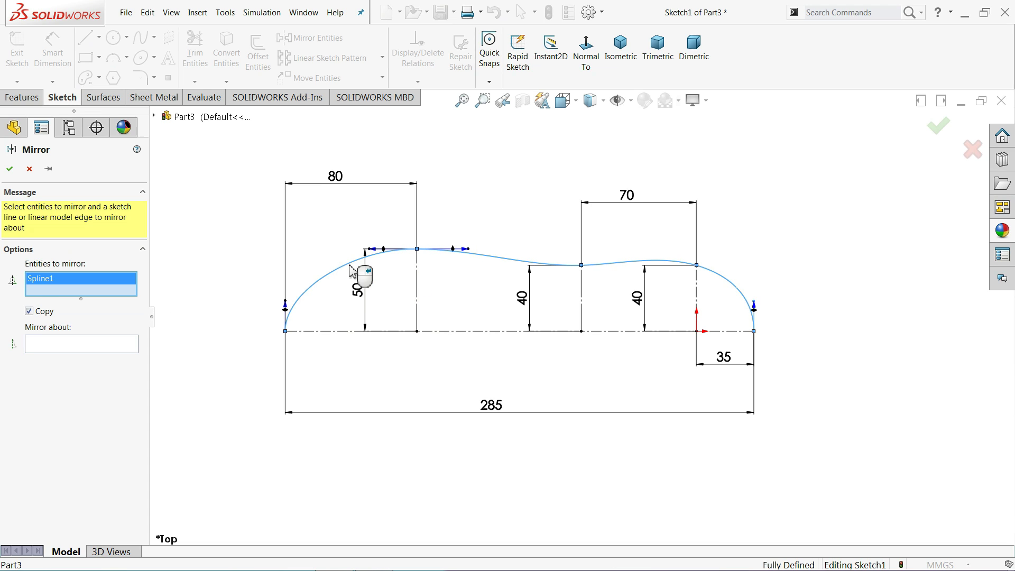
{"action": "left_click", "coordinate": [103, 345]}
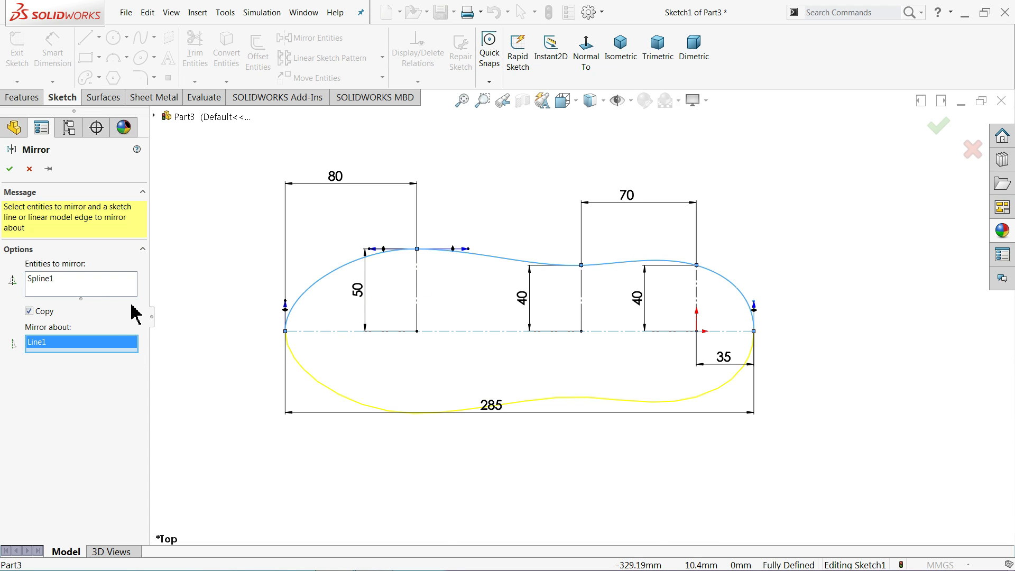
{"action": "left_click", "coordinate": [10, 172]}
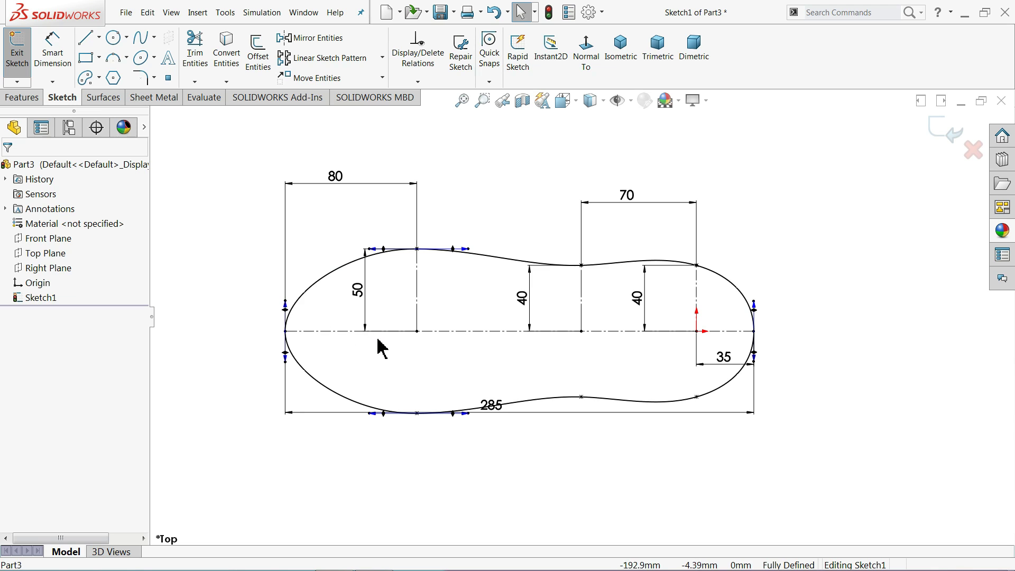
Move the 285 mm overall length dimension below the mirrored sole outline.
{"action": "left_click_drag", "start_coordinate": [492, 406], "coordinate": [533, 449]}
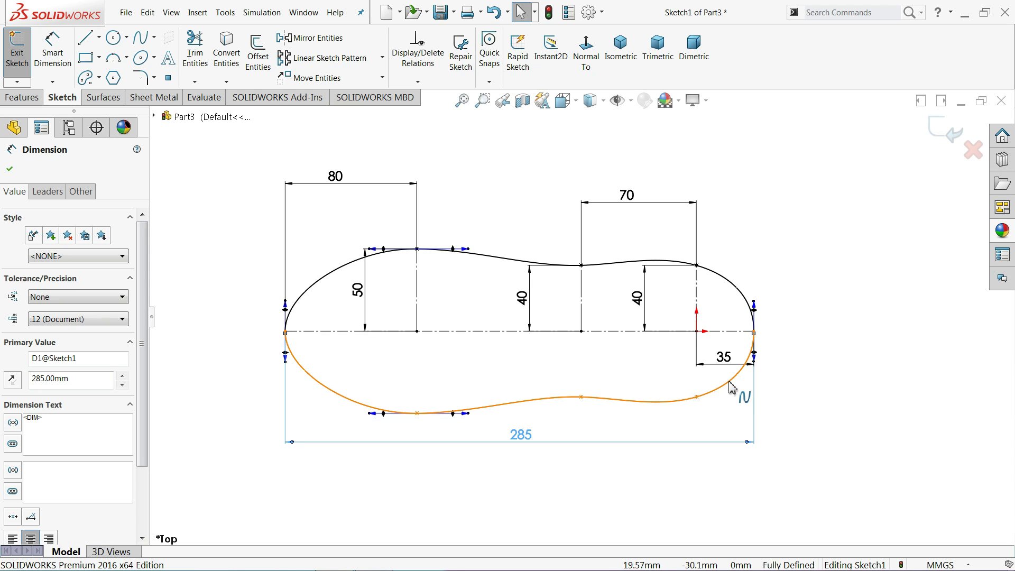
{"action": "scroll", "coordinate": [741, 397], "scroll_direction": "down", "scroll_amount": 3}
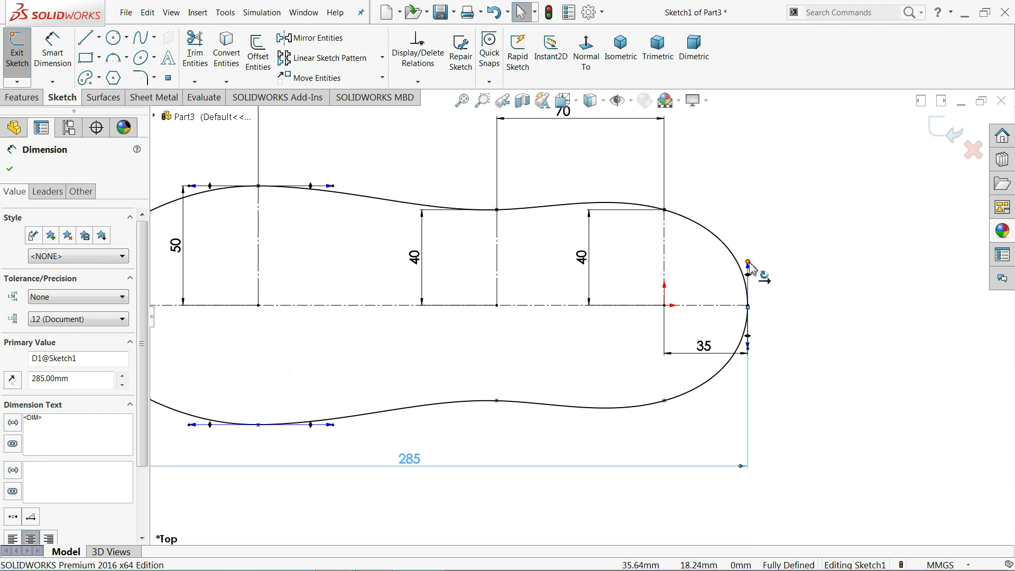
{"action": "scroll", "coordinate": [751, 270], "scroll_direction": "up", "scroll_amount": 3}
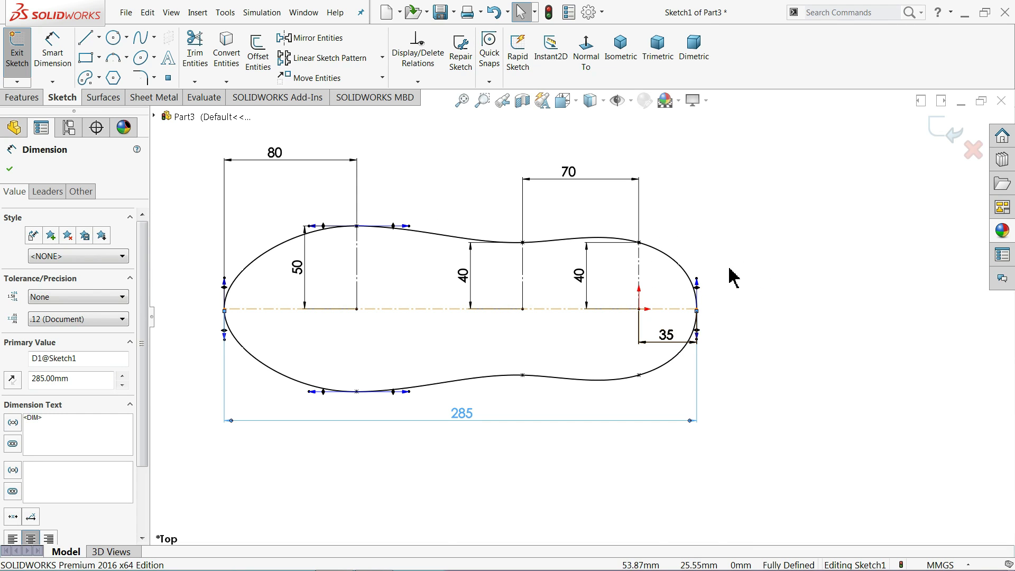
{"action": "left_click", "coordinate": [10, 169]}
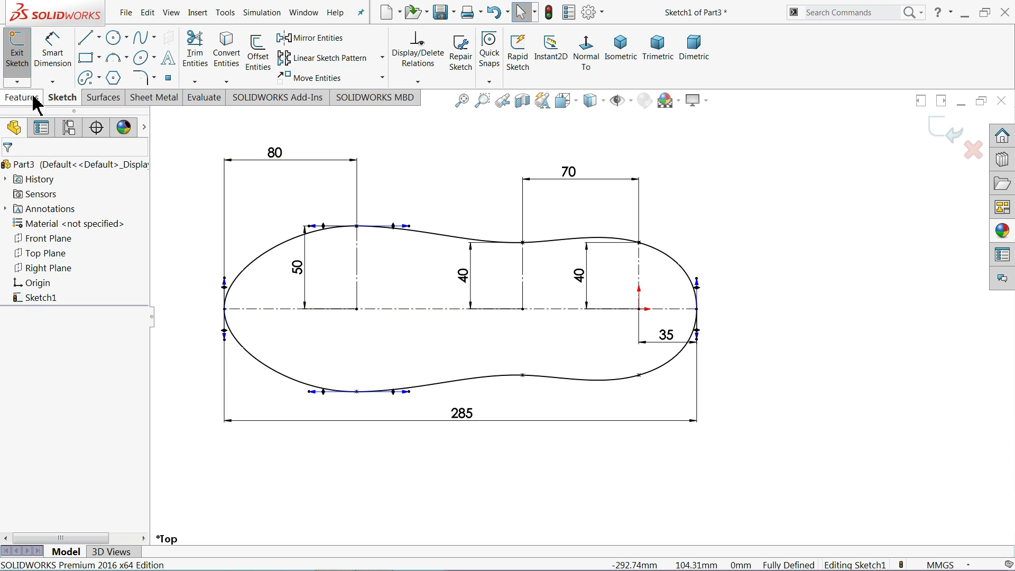
Extrude the closed sole outline as a boss with a blind depth of 12 mm.
{"action": "left_click", "coordinate": [33, 97]}
{"action": "left_click", "coordinate": [28, 77]}
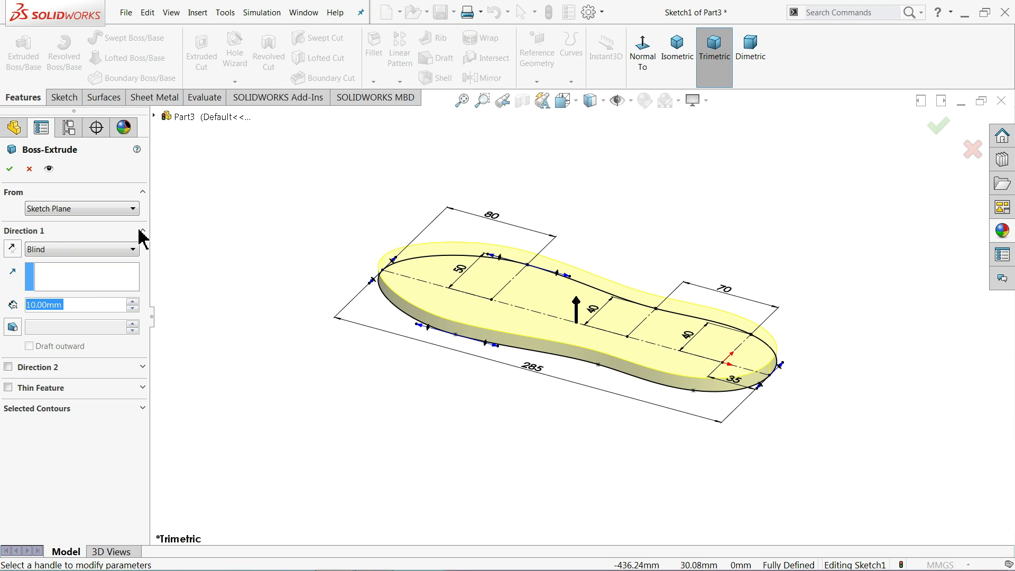
{"action": "type", "text": "12"}
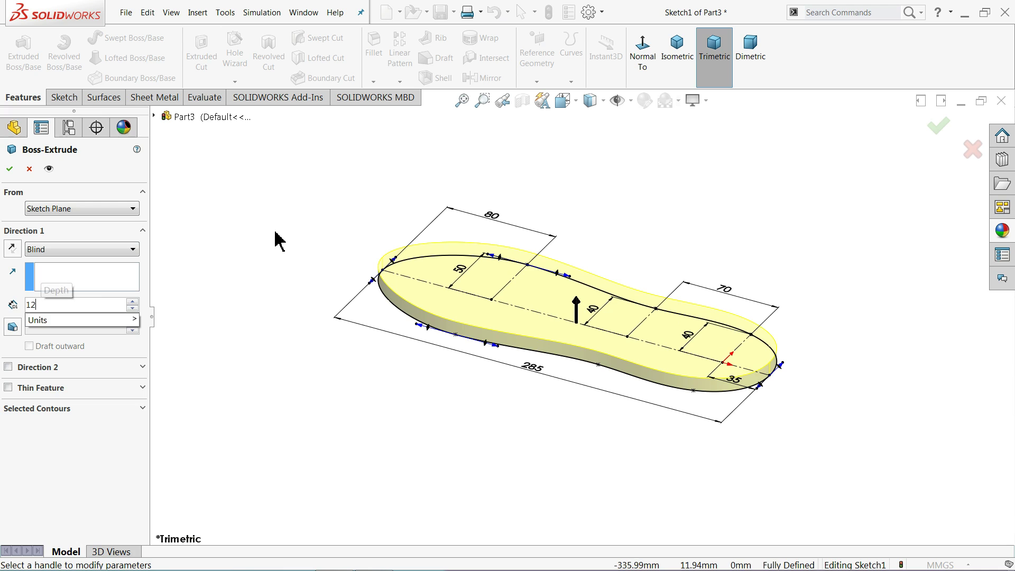
{"action": "key", "text": "Return"}
{"action": "left_click", "coordinate": [10, 170]}
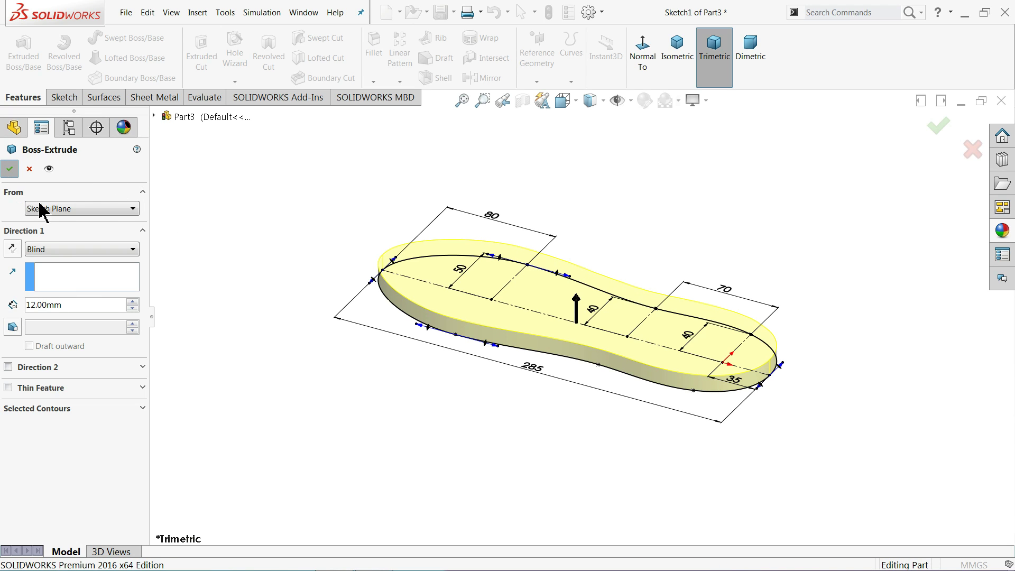
{"action": "scroll", "coordinate": [576, 265], "scroll_direction": "down", "scroll_amount": 2}
{"action": "left_click", "coordinate": [593, 329]}
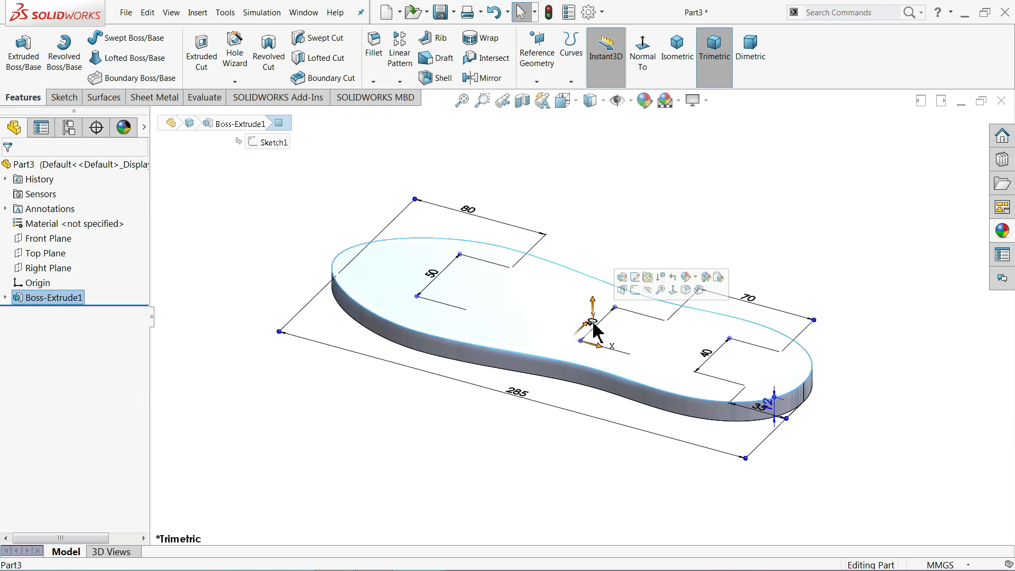
{"action": "left_click", "coordinate": [632, 229]}
{"action": "scroll", "coordinate": [555, 275], "scroll_direction": "down", "scroll_amount": 1}
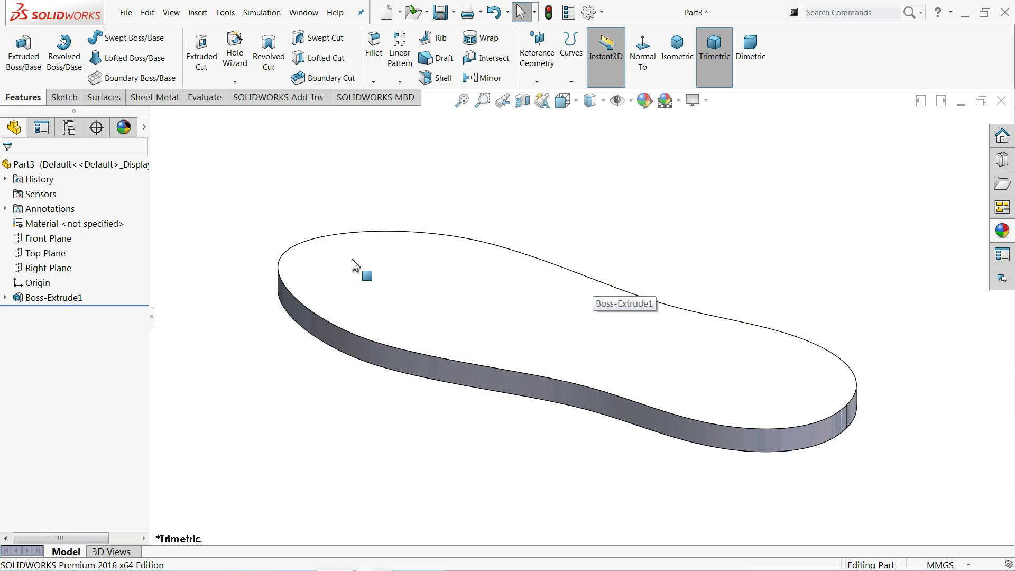
Create a reference plane offset 80 mm above the sole's top face.
{"action": "left_click", "coordinate": [104, 98]}
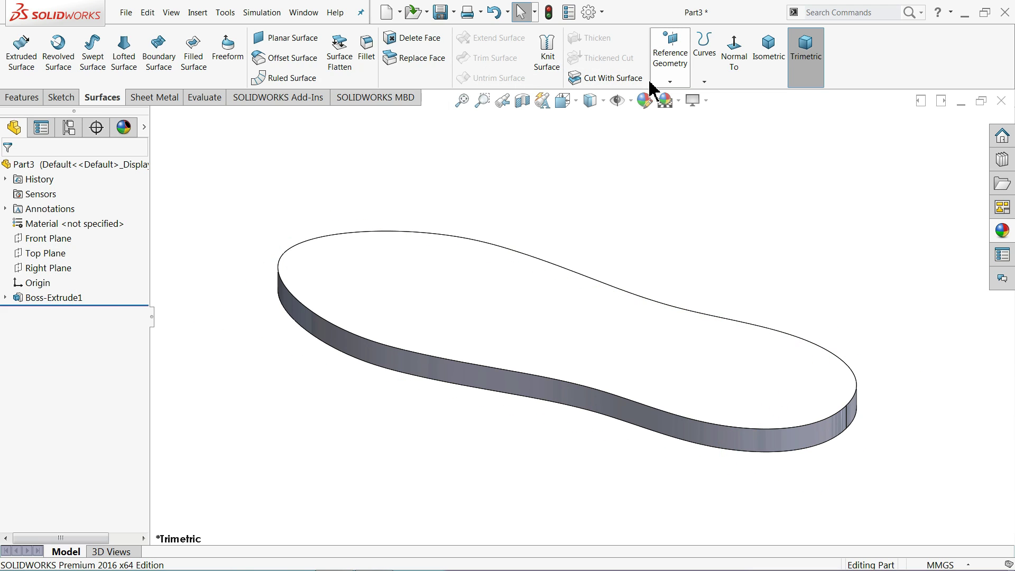
{"action": "left_click", "coordinate": [670, 82]}
{"action": "left_click", "coordinate": [677, 93]}
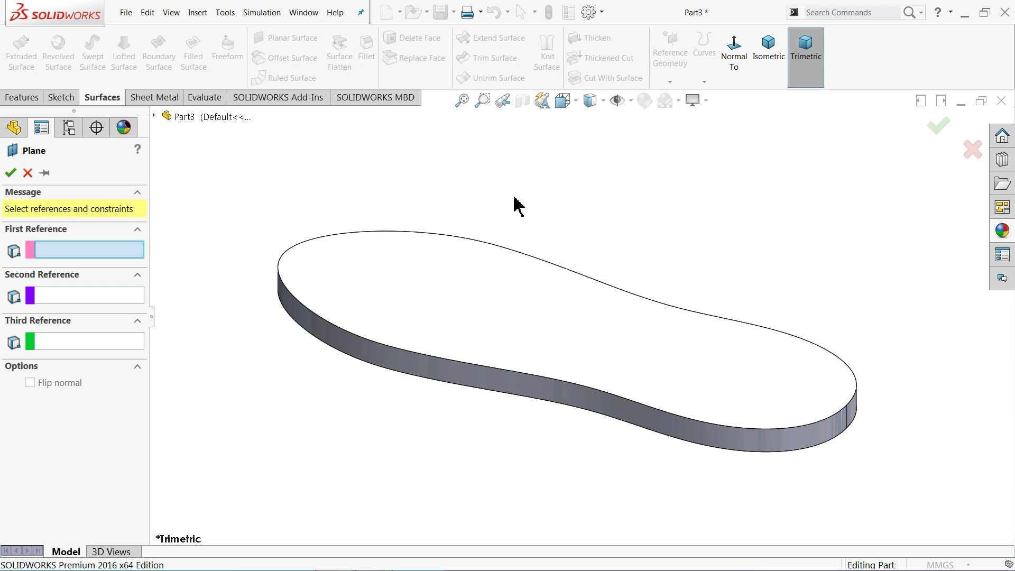
{"action": "left_click", "coordinate": [418, 283]}
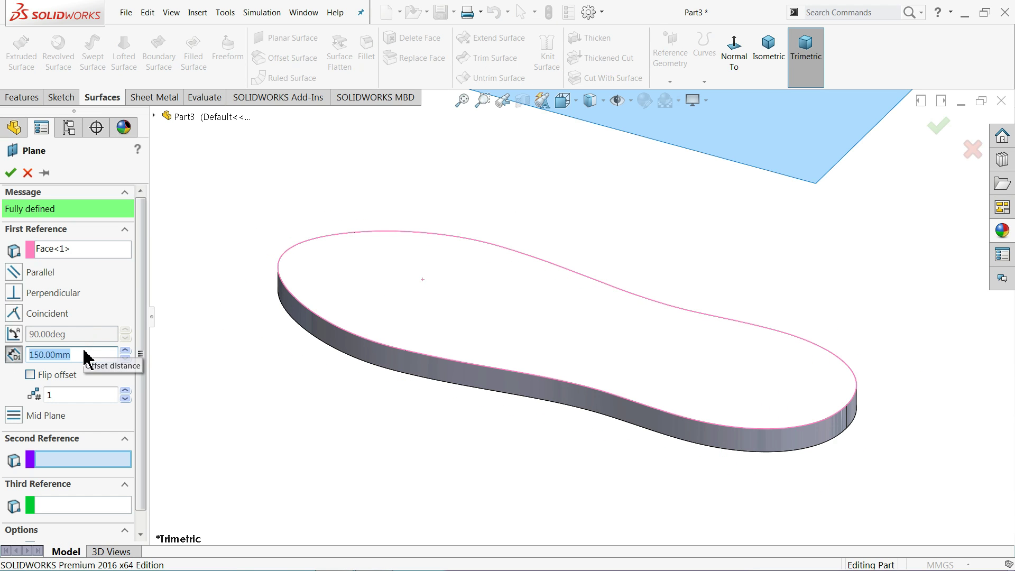
{"action": "key", "text": "Return"}
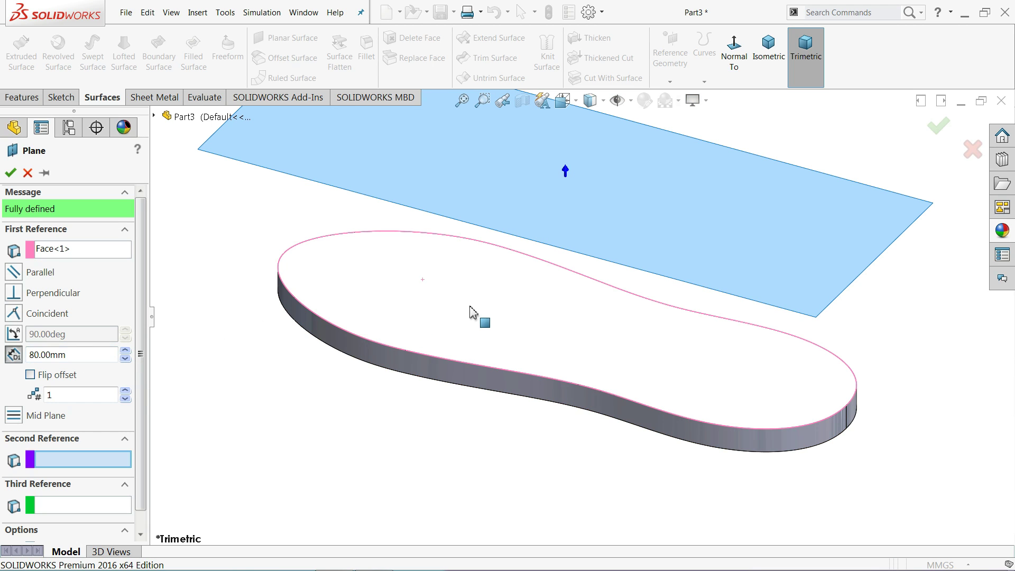
{"action": "scroll", "coordinate": [582, 275], "scroll_direction": "up", "scroll_amount": 1}
{"action": "scroll", "coordinate": [603, 264], "scroll_direction": "down", "scroll_amount": 1}
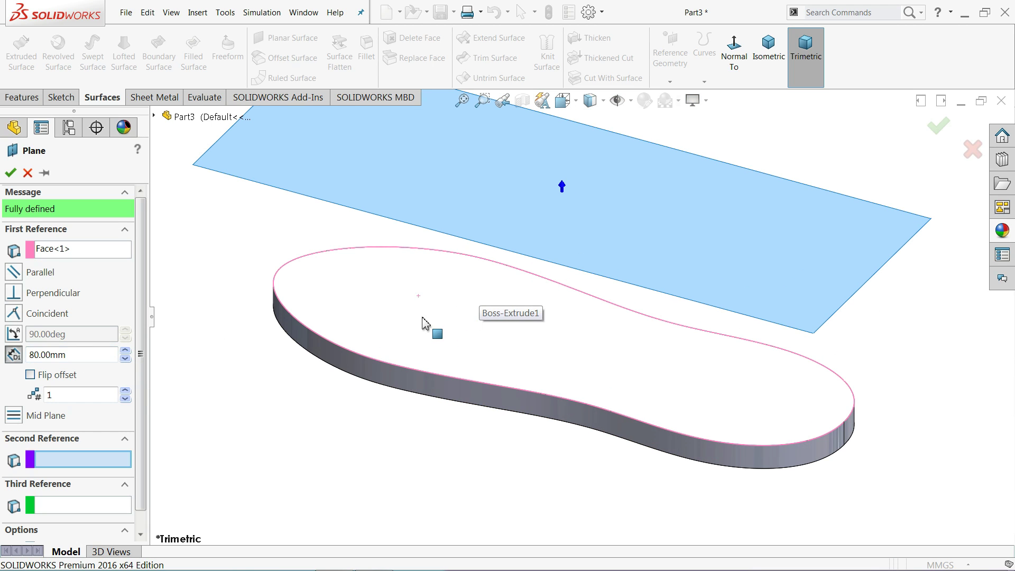
{"action": "left_click", "coordinate": [10, 173]}
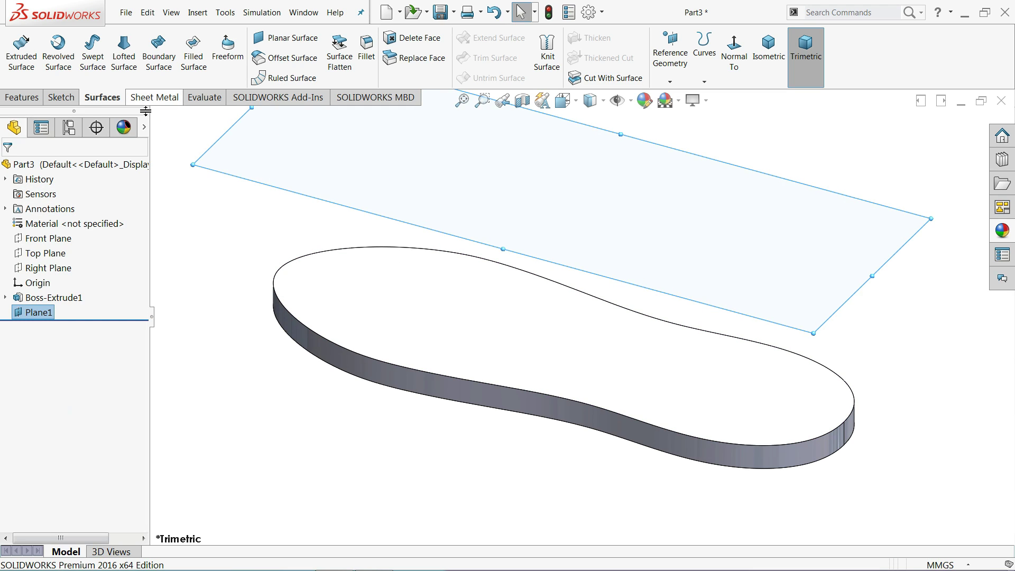
Start a sketch on the new offset plane and draw a horizontal centerline about 94 mm long through the origin near the heel.
{"action": "left_click", "coordinate": [62, 98]}
{"action": "left_click", "coordinate": [12, 61]}
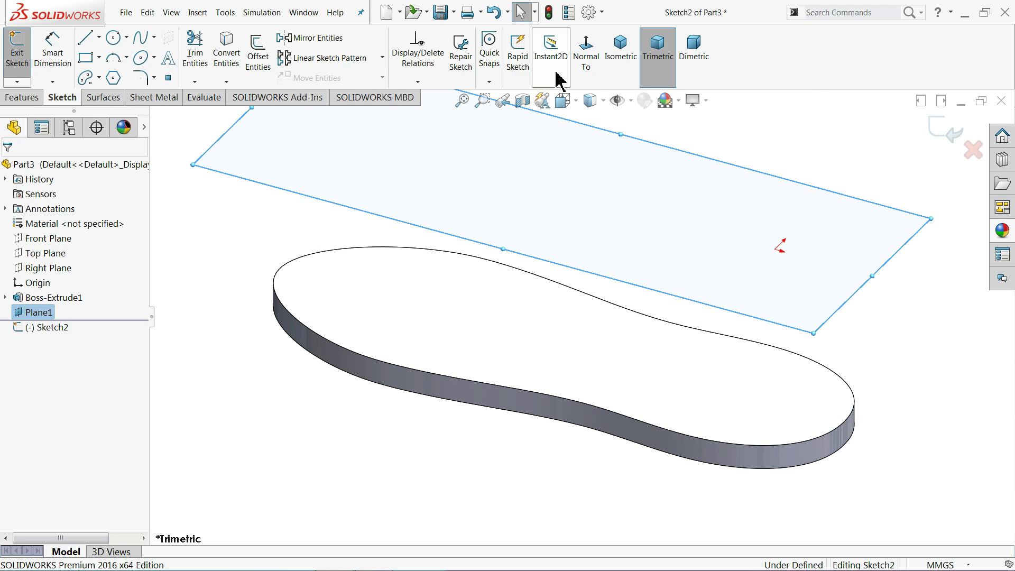
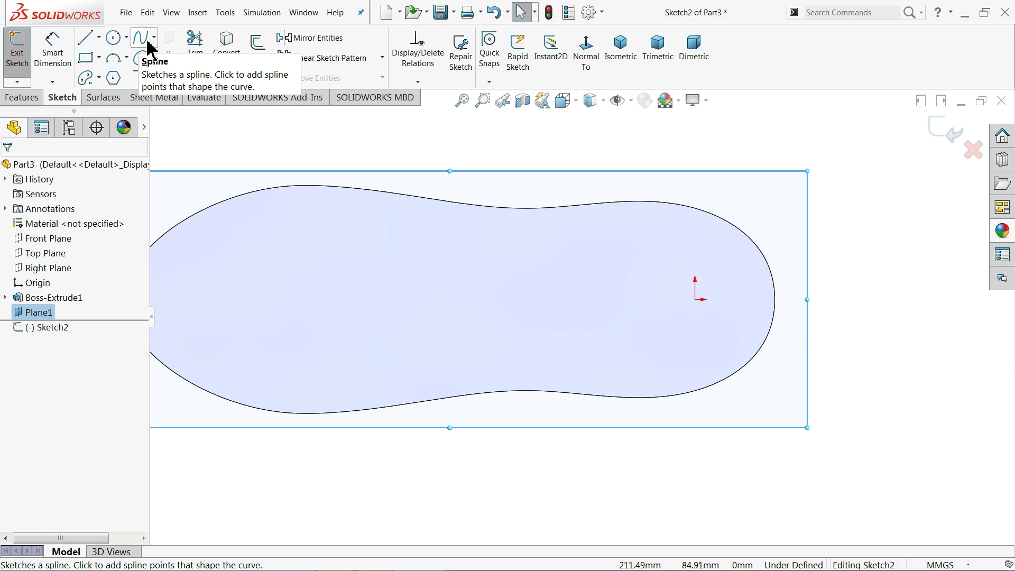
{"action": "left_click", "coordinate": [99, 37]}
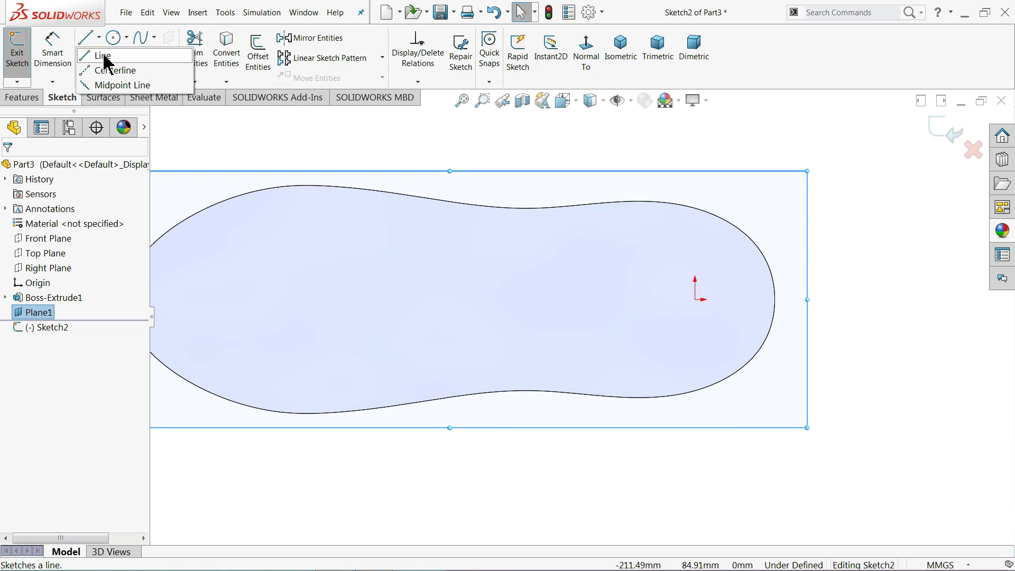
{"action": "left_click", "coordinate": [108, 70]}
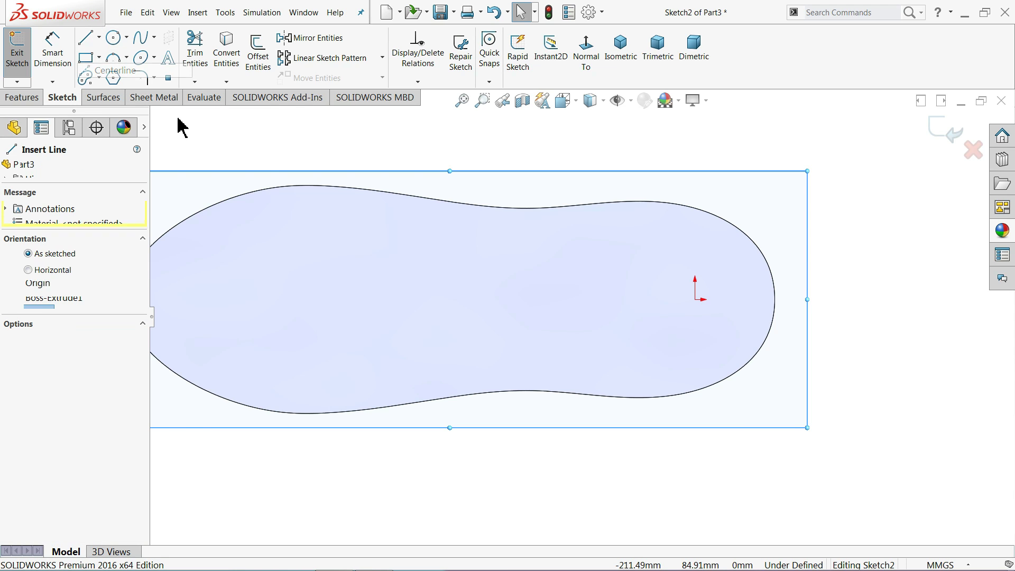
{"action": "left_click", "coordinate": [763, 299]}
{"action": "left_click", "coordinate": [548, 299]}
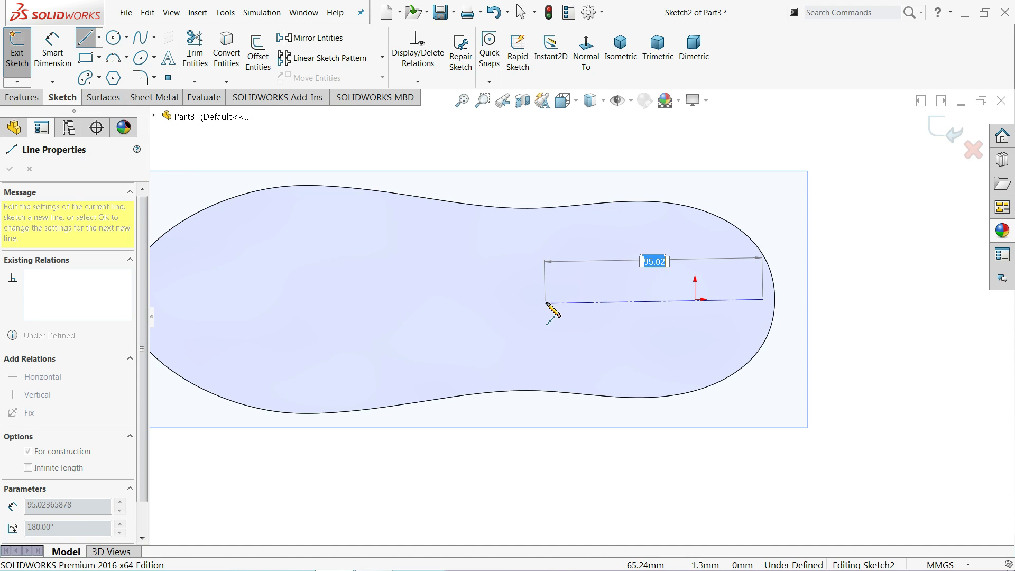
{"action": "right_click", "coordinate": [546, 283]}
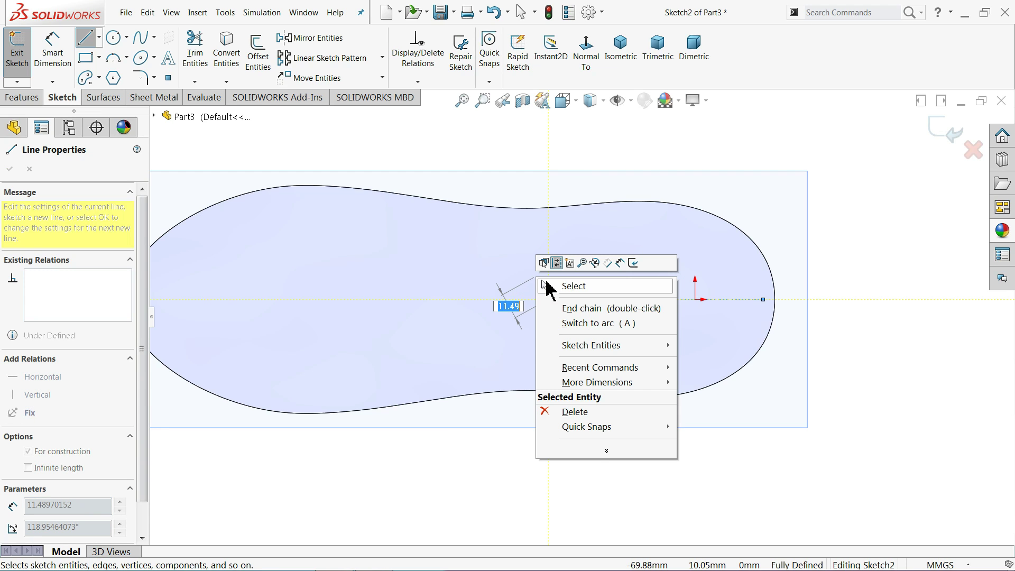
{"action": "left_click", "coordinate": [573, 286]}
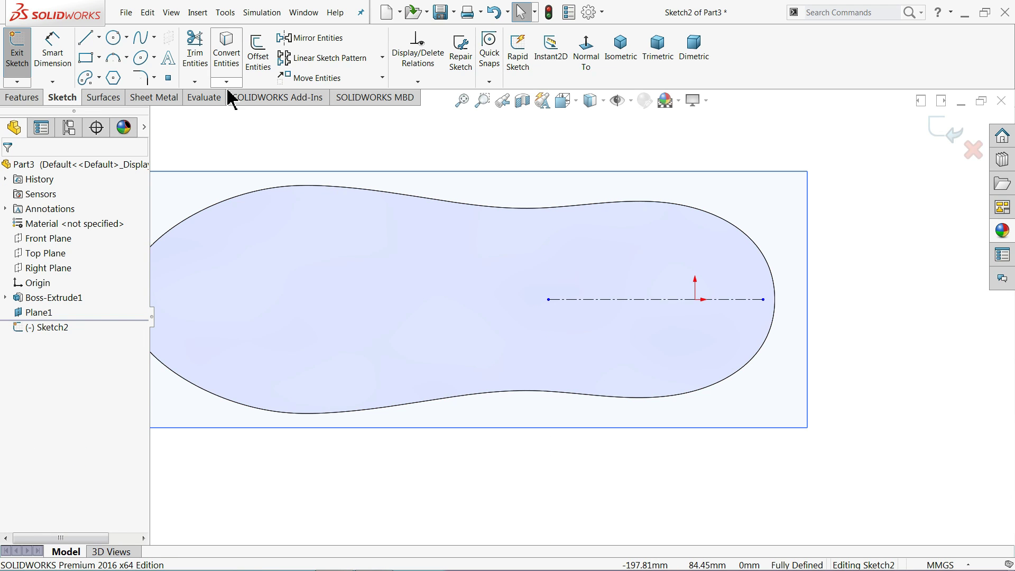
Dimension the horizontal centerline's length to 95 mm, placing the dimension below the sole outline.
{"action": "left_click", "coordinate": [52, 47]}
{"action": "left_click", "coordinate": [654, 302]}
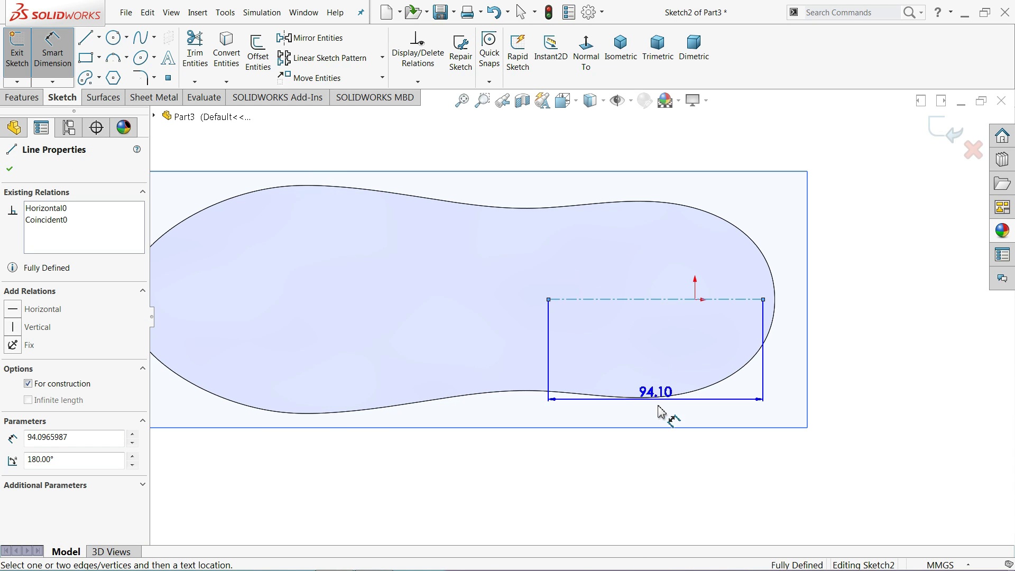
{"action": "left_click", "coordinate": [659, 460]}
{"action": "type", "text": "95"}
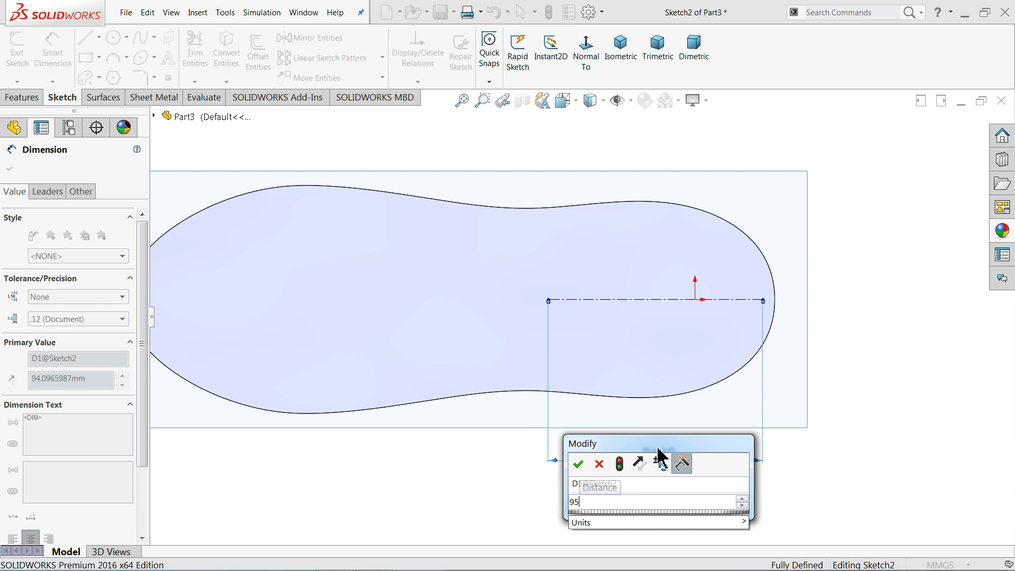
{"action": "key", "text": "Return"}
Dimension the distance from the origin to the centerline's heel-side endpoint as 30 mm.
{"action": "scroll", "coordinate": [776, 306], "scroll_direction": "down", "scroll_amount": 2}
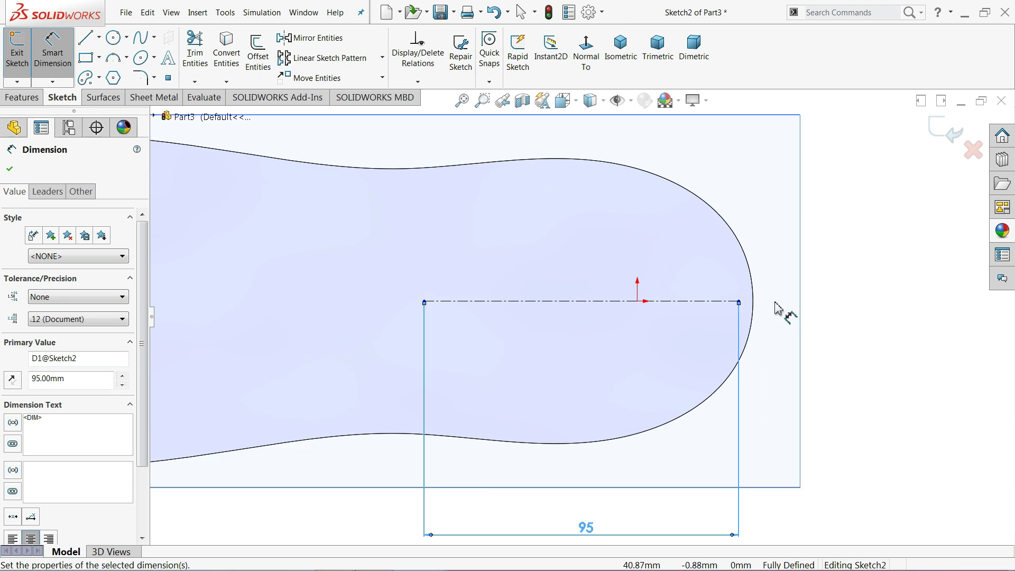
{"action": "left_click", "coordinate": [637, 304]}
{"action": "left_click", "coordinate": [741, 304]}
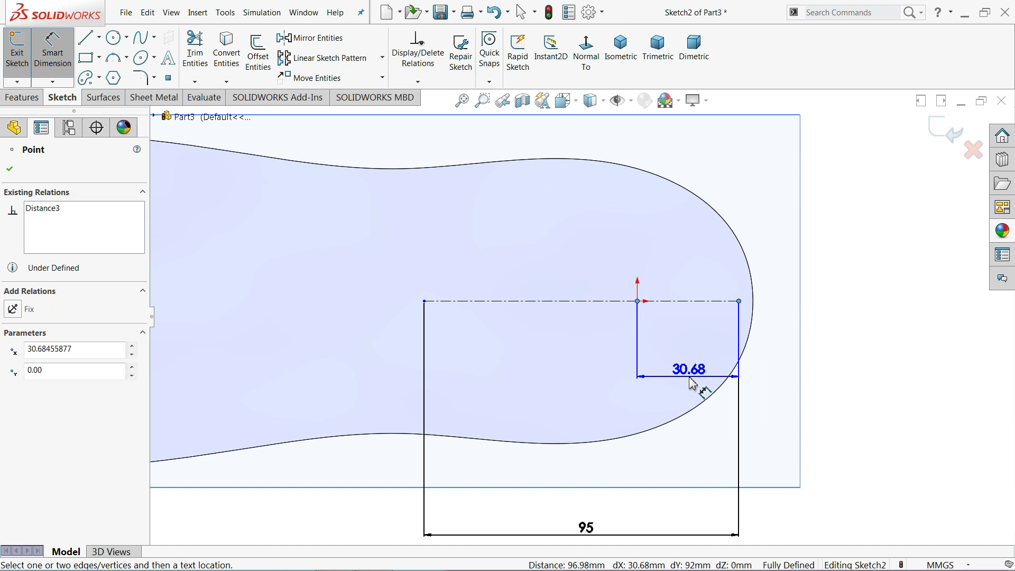
{"action": "left_click", "coordinate": [694, 385]}
{"action": "type", "text": "30.00mm"}
{"action": "key", "text": "Return"}
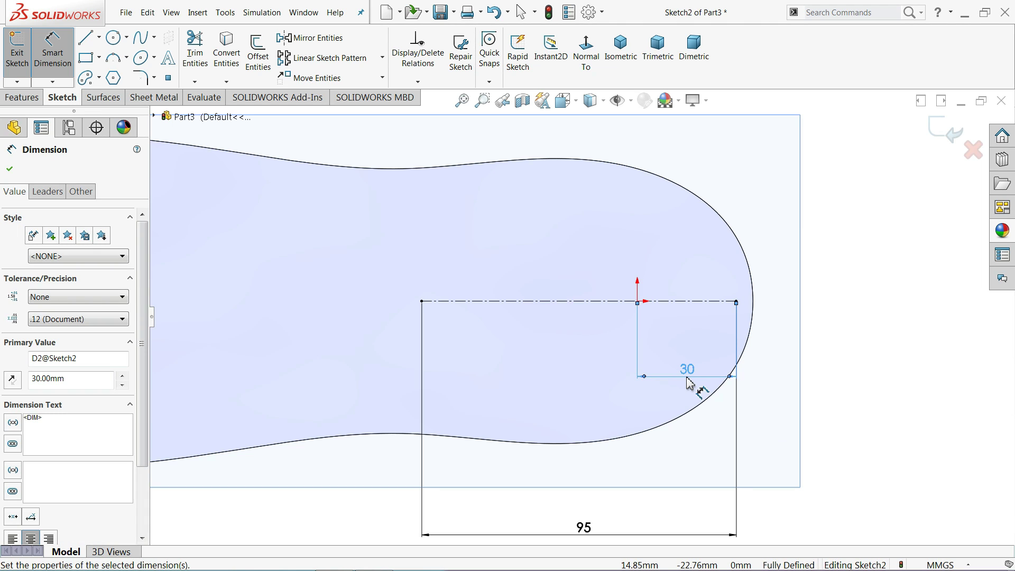
{"action": "left_click", "coordinate": [10, 171]}
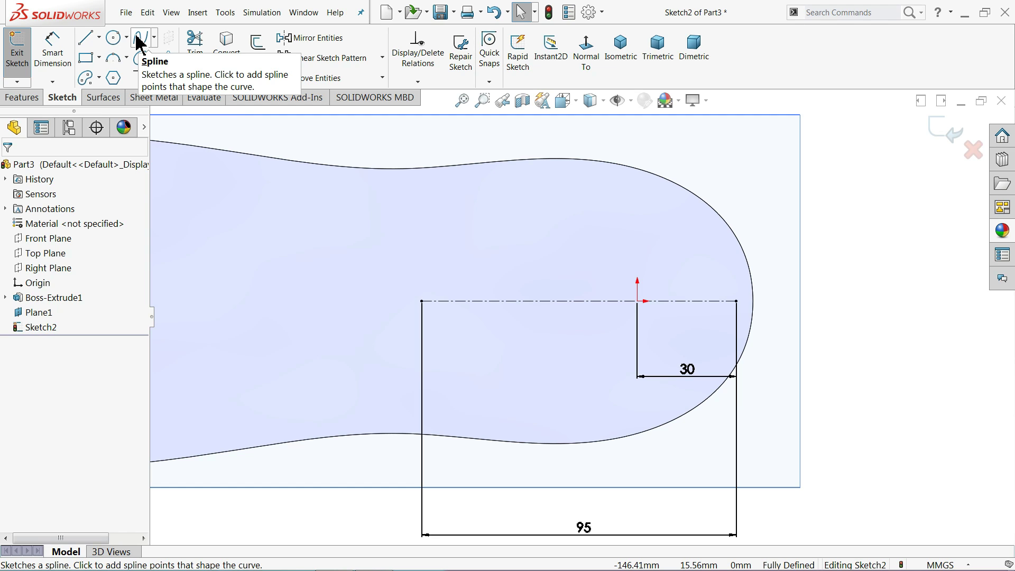
Draw a vertical line about 61 mm long through the origin and convert it to construction geometry.
{"action": "left_click", "coordinate": [87, 39]}
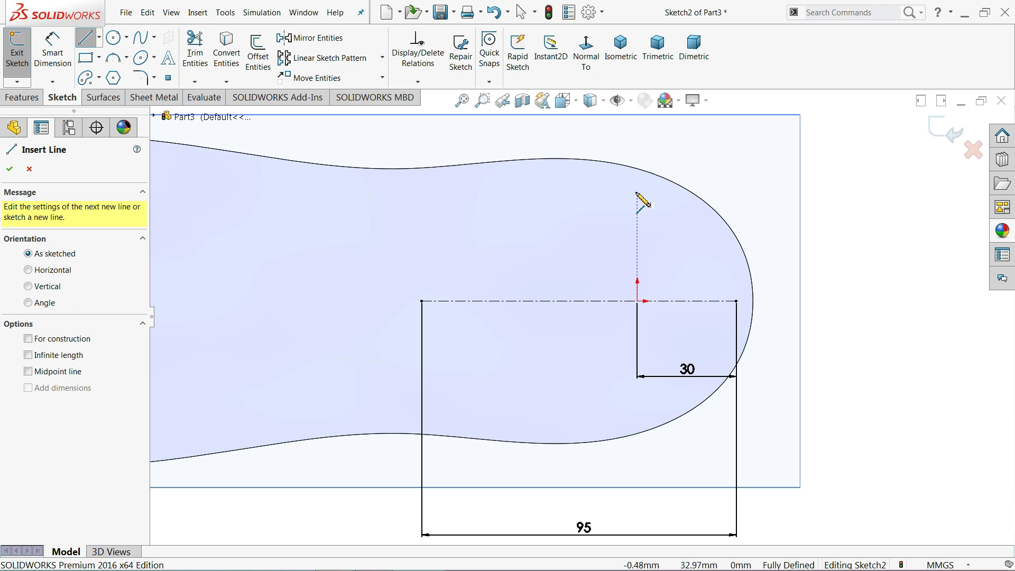
{"action": "left_click", "coordinate": [638, 192]}
{"action": "left_click", "coordinate": [637, 393]}
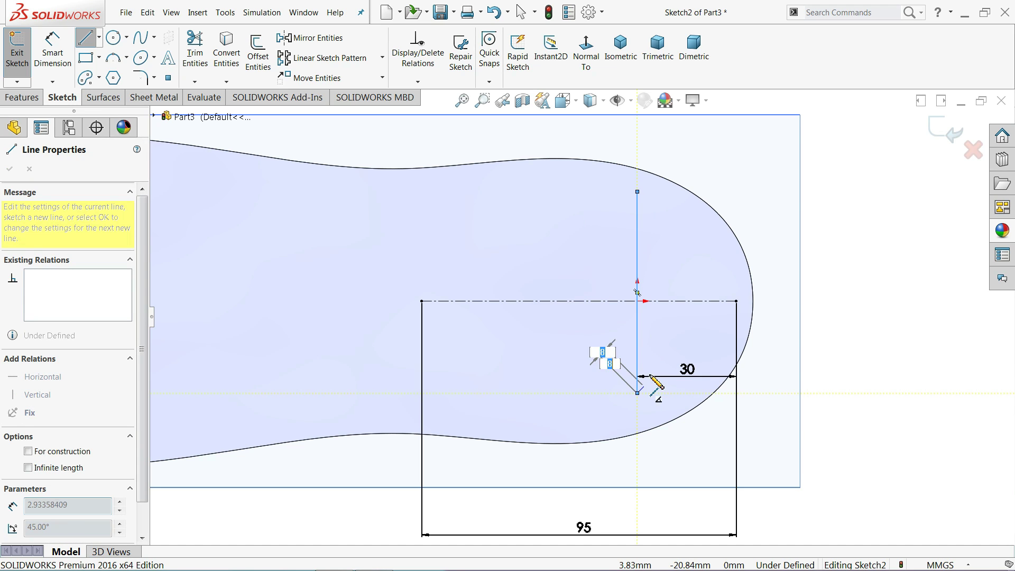
{"action": "right_click", "coordinate": [657, 384]}
{"action": "left_click", "coordinate": [680, 351]}
{"action": "left_click", "coordinate": [638, 346]}
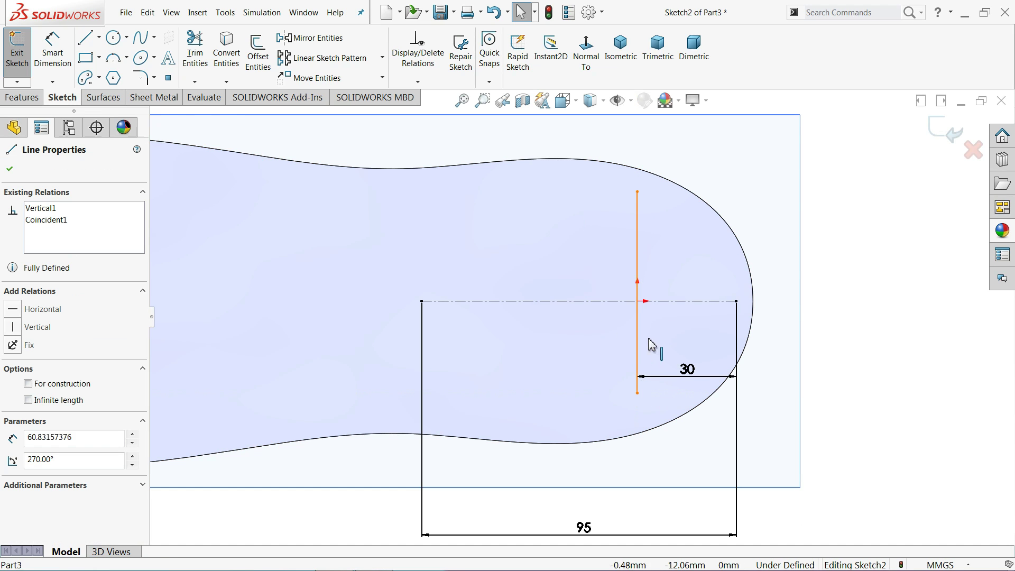
{"action": "left_click", "coordinate": [690, 297]}
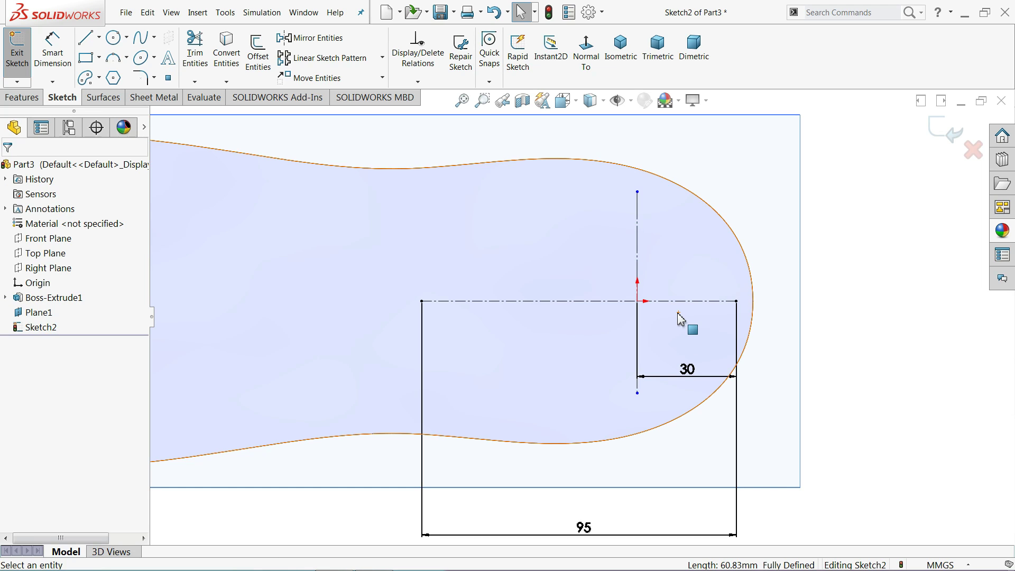
{"action": "left_click", "coordinate": [829, 226]}
Dimension the vertical construction line's upper endpoint 32 mm from the origin.
{"action": "left_click", "coordinate": [52, 53]}
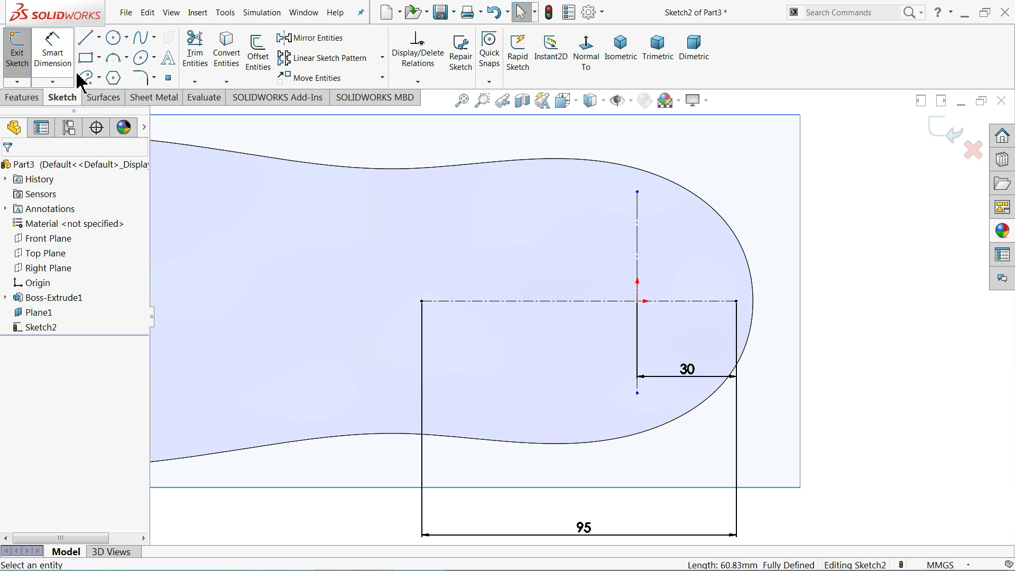
{"action": "left_click", "coordinate": [638, 302]}
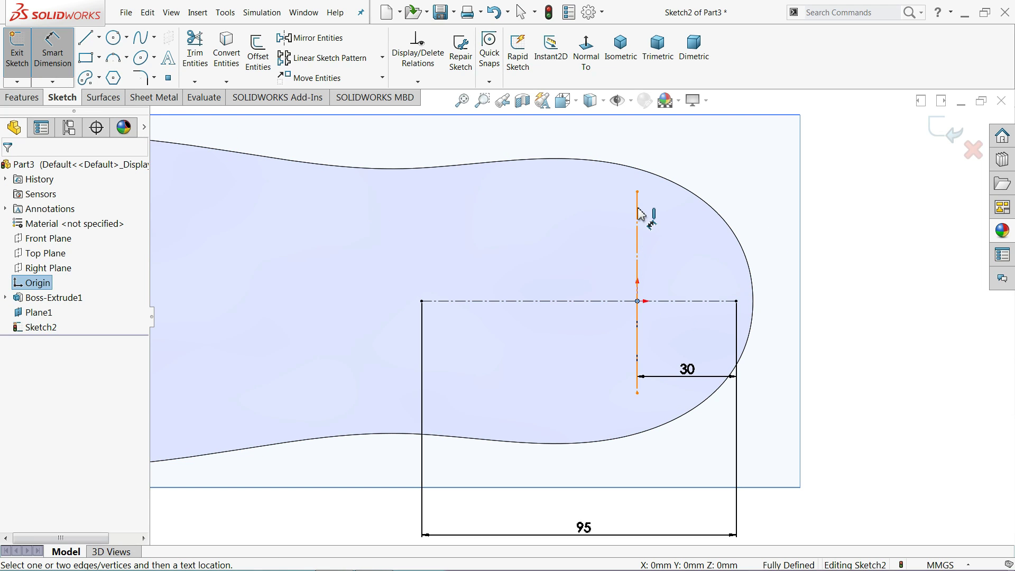
{"action": "left_click", "coordinate": [638, 194]}
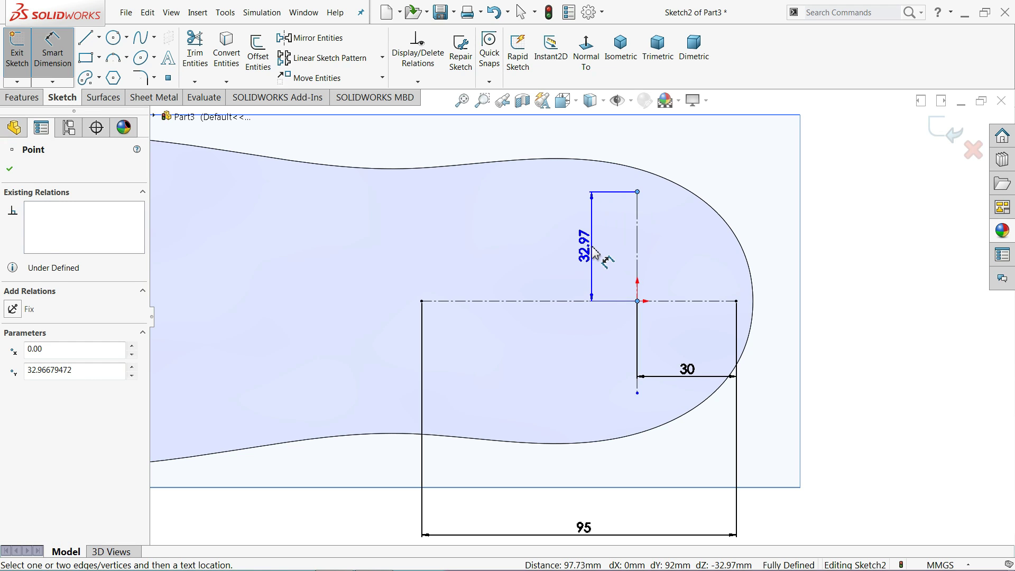
{"action": "left_click", "coordinate": [594, 252]}
{"action": "type", "text": "32"}
{"action": "key", "text": "Return"}
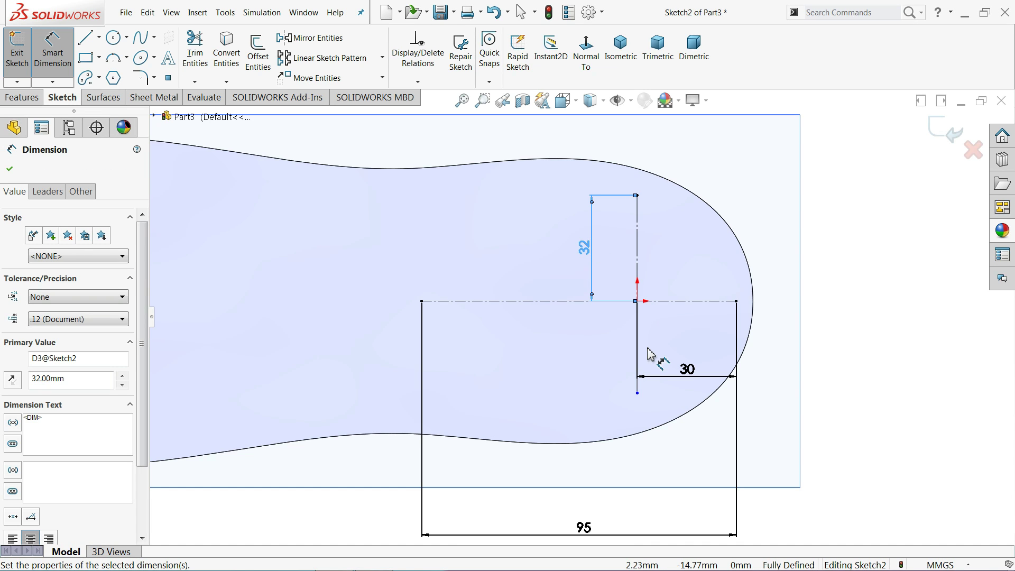
Dimension the vertical construction line's lower endpoint 32 mm from the origin.
{"action": "key", "text": "Escape"}
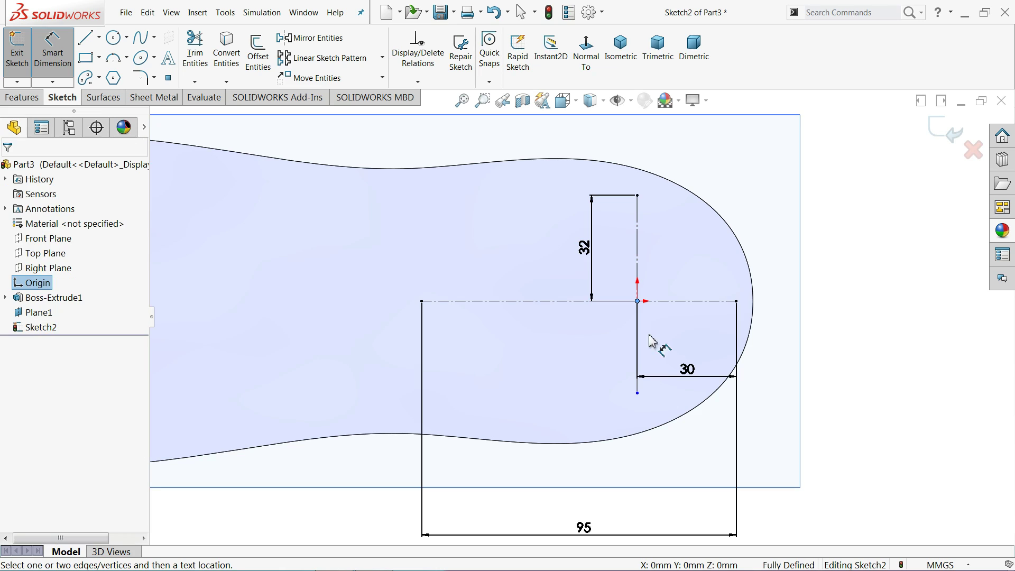
{"action": "left_click", "coordinate": [640, 394]}
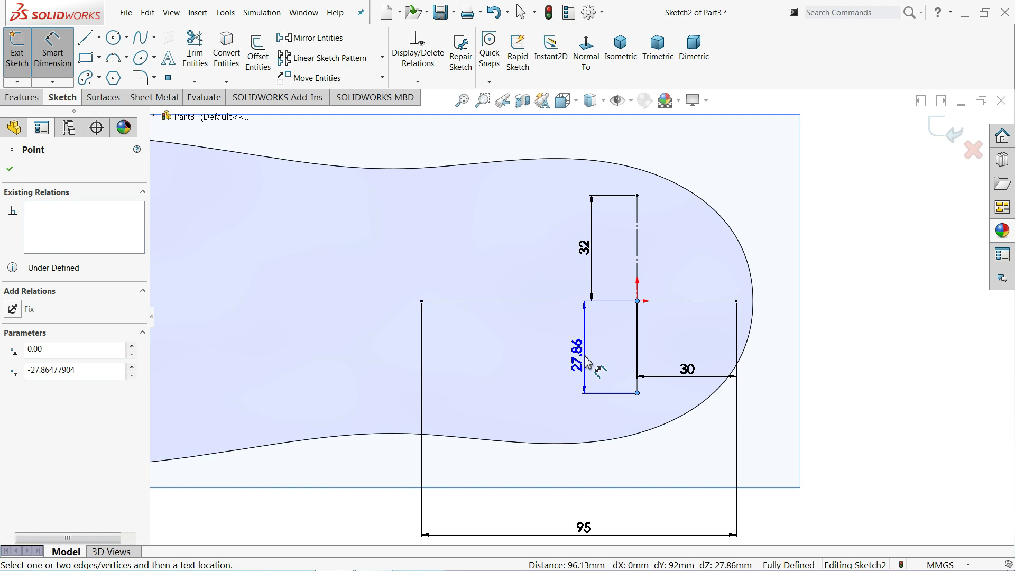
{"action": "left_click", "coordinate": [587, 362]}
{"action": "type", "text": "32"}
{"action": "key", "text": "Return"}
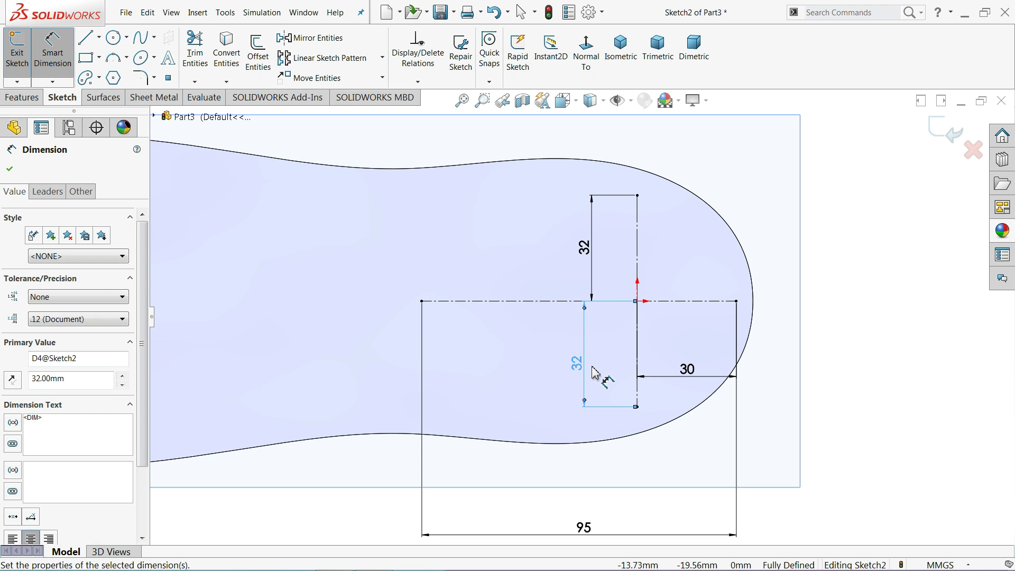
{"action": "left_click", "coordinate": [10, 170]}
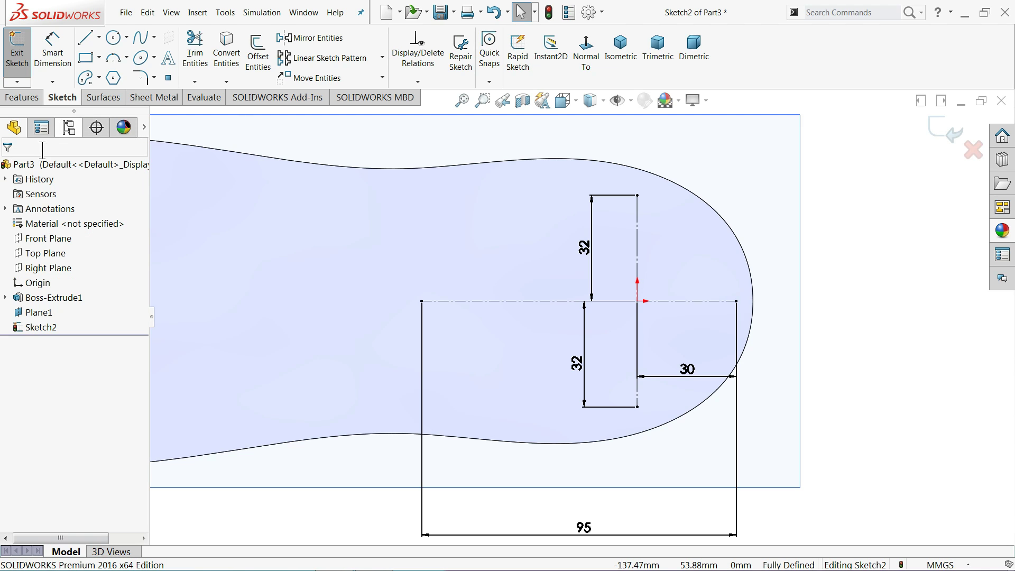
Draw a closed six-point spline through the four construction line endpoints, with one free point on each side toward the toe.
{"action": "left_click", "coordinate": [142, 38]}
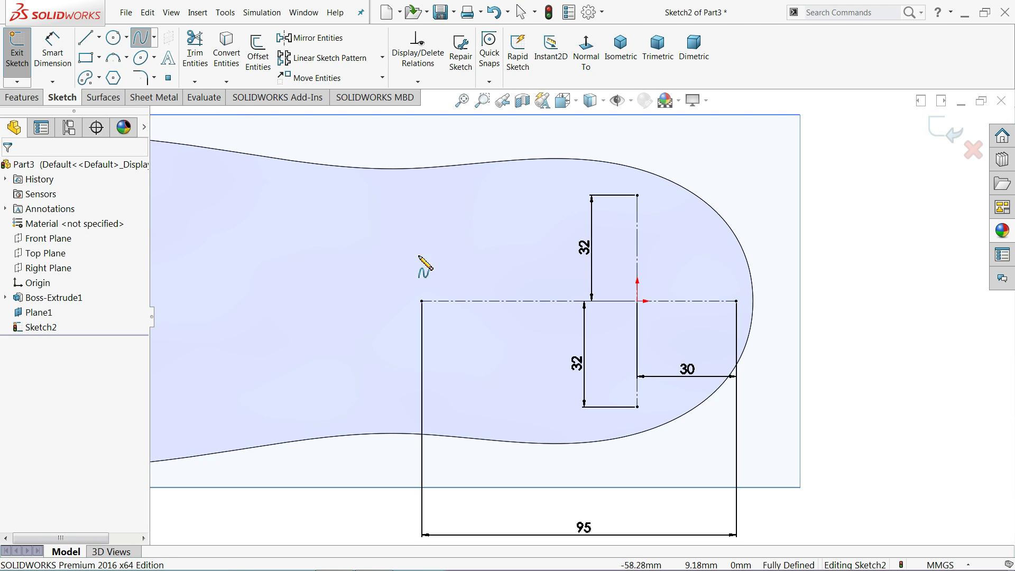
{"action": "left_click", "coordinate": [737, 301]}
{"action": "left_click", "coordinate": [637, 195]}
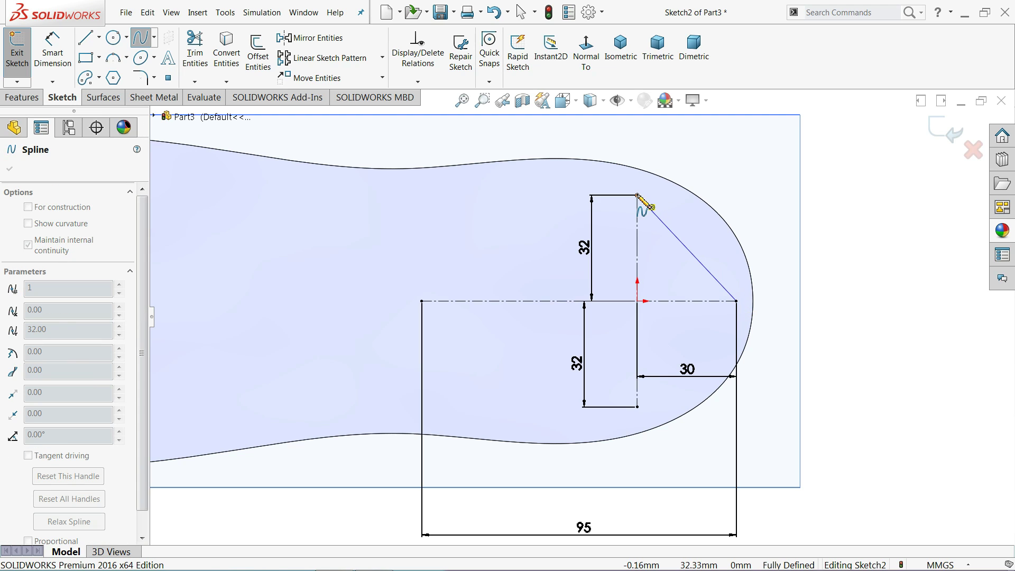
{"action": "left_click", "coordinate": [478, 203]}
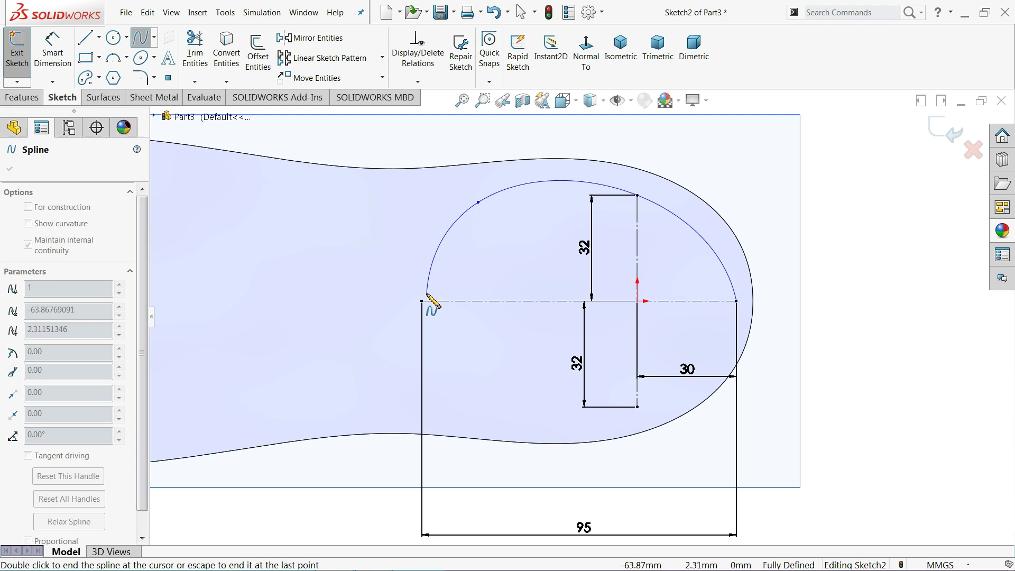
{"action": "left_click", "coordinate": [422, 301]}
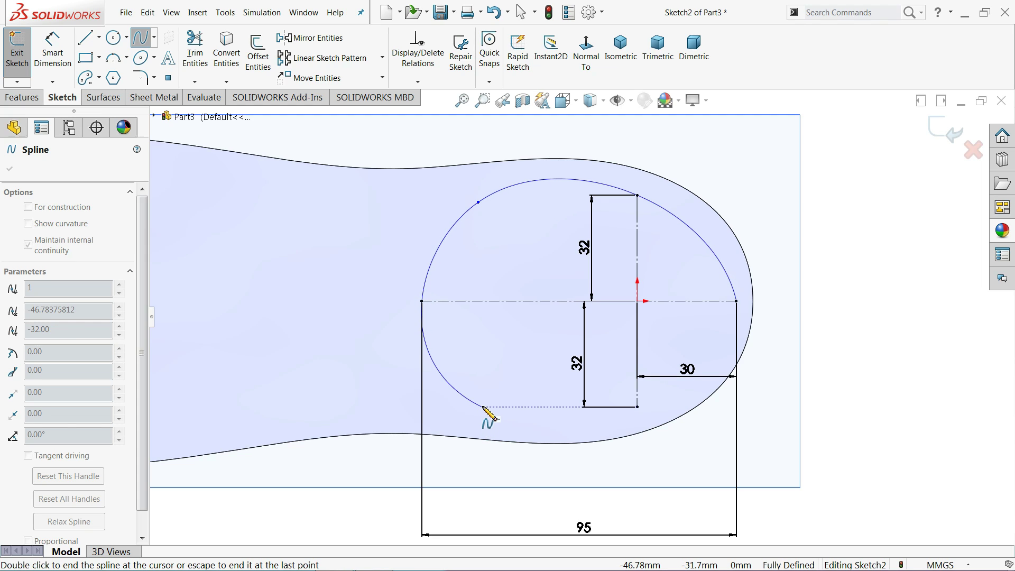
{"action": "left_click", "coordinate": [483, 407]}
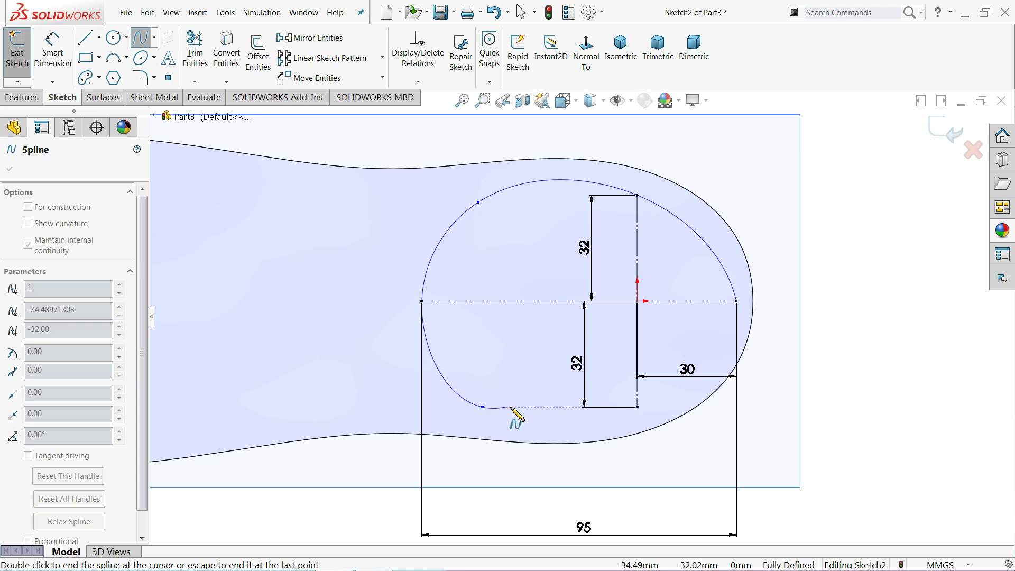
{"action": "left_click", "coordinate": [637, 407]}
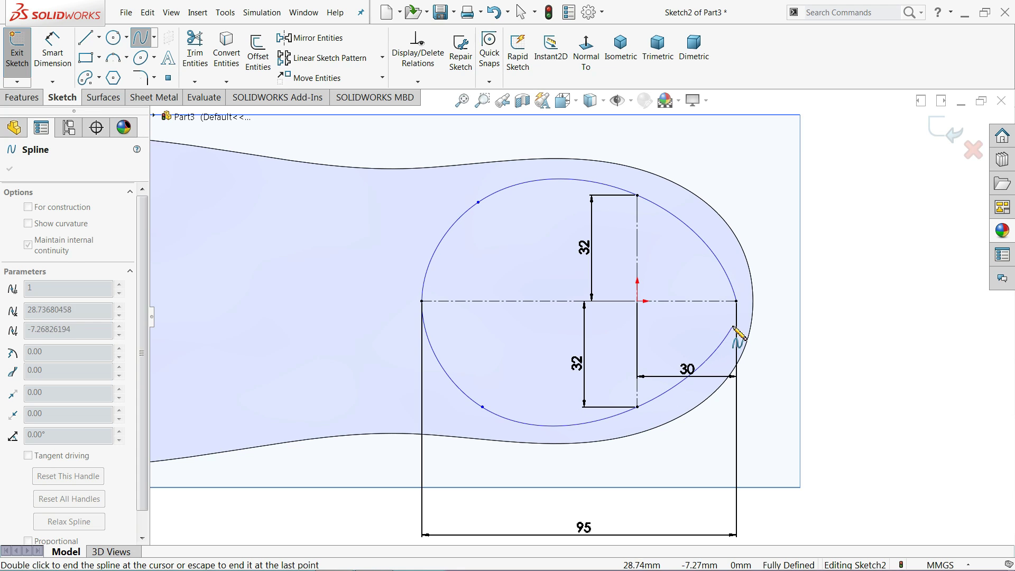
{"action": "left_click", "coordinate": [737, 301]}
{"action": "right_click", "coordinate": [836, 276]}
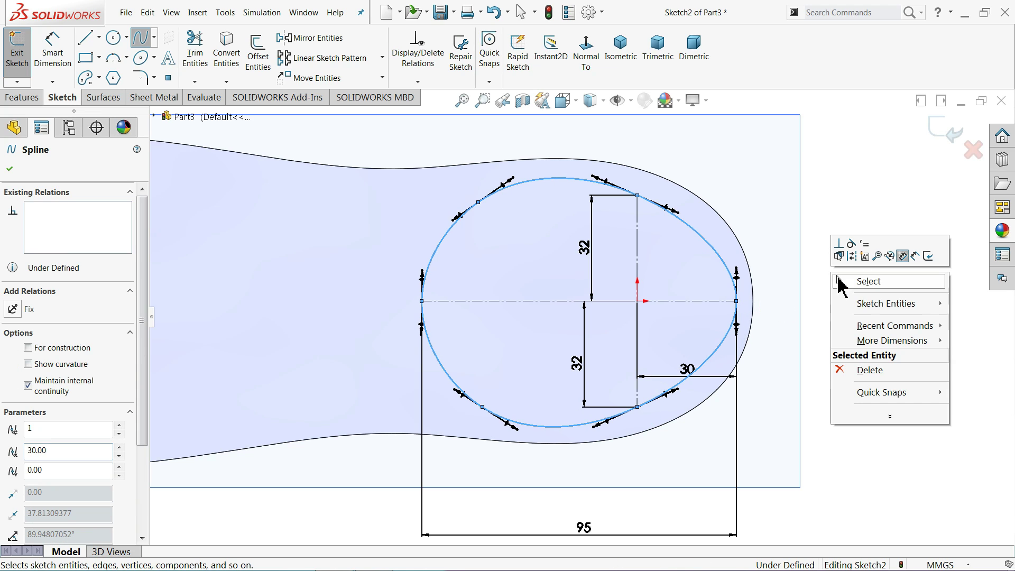
{"action": "left_click", "coordinate": [875, 281]}
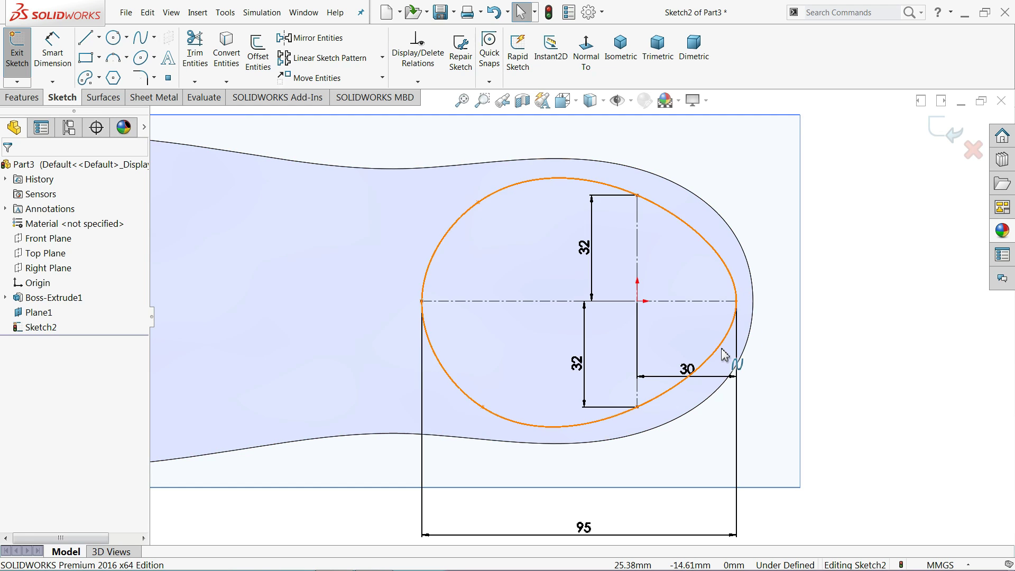
Set the distance from the origin to the centerline's heel-side endpoint to 29 mm.
{"action": "scroll", "coordinate": [725, 358], "scroll_direction": "down", "scroll_amount": 1}
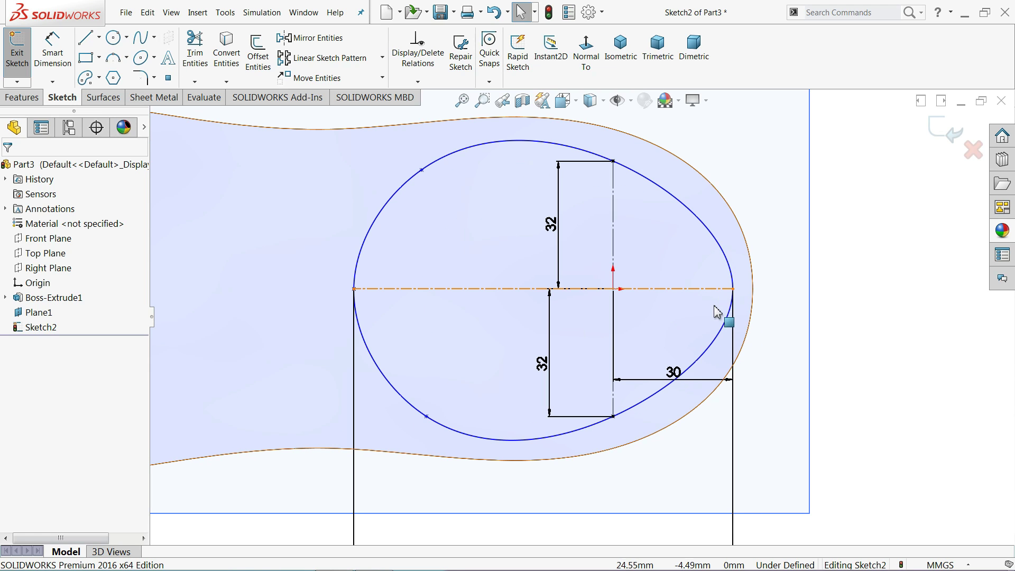
{"action": "double_click", "coordinate": [675, 380]}
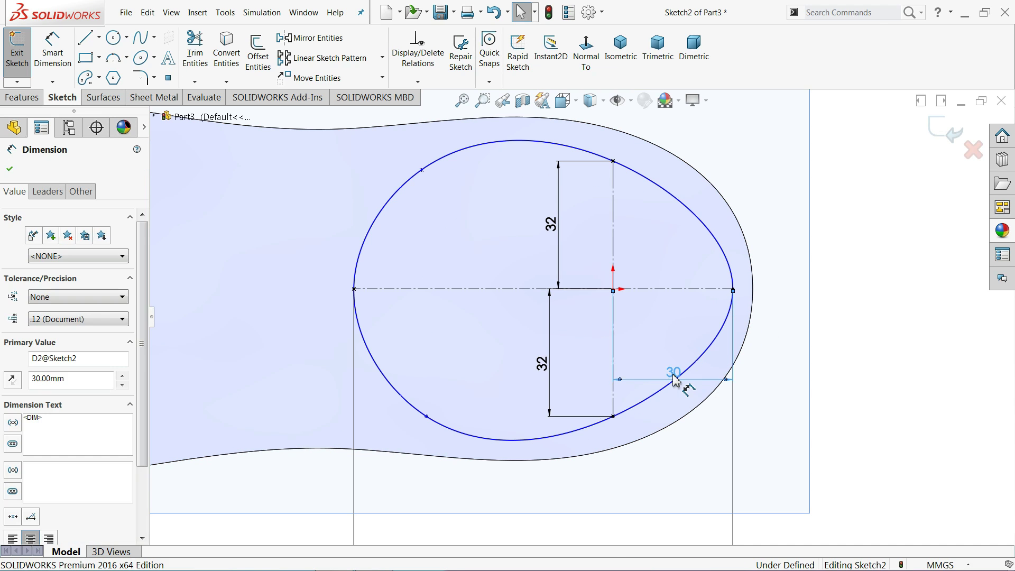
{"action": "type", "text": "29"}
{"action": "key", "text": "Return"}
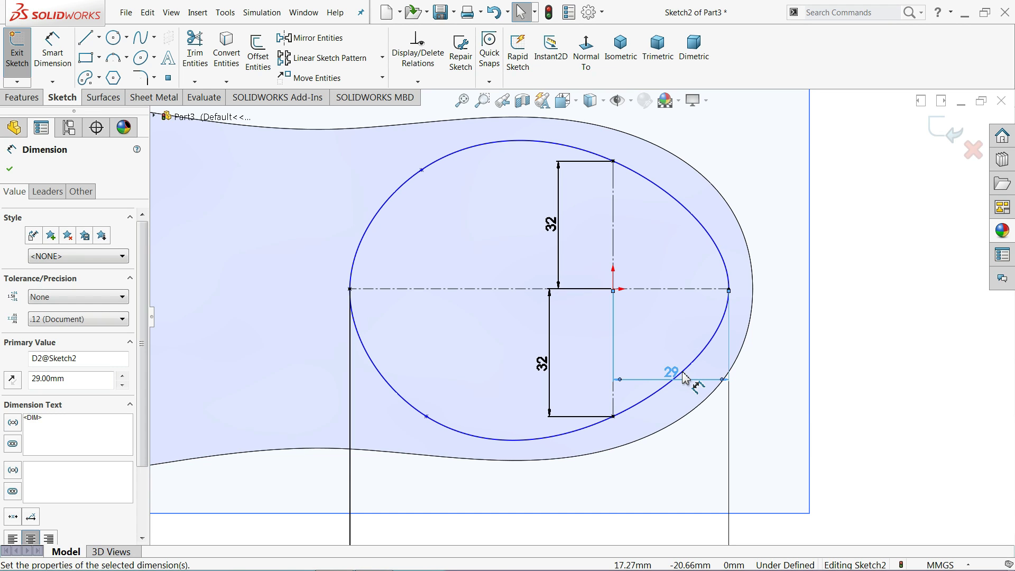
Reposition the two free toe-side spline points to make the ankle outline rounder and more even.
{"action": "scroll", "coordinate": [575, 307], "scroll_direction": "up", "scroll_amount": 2}
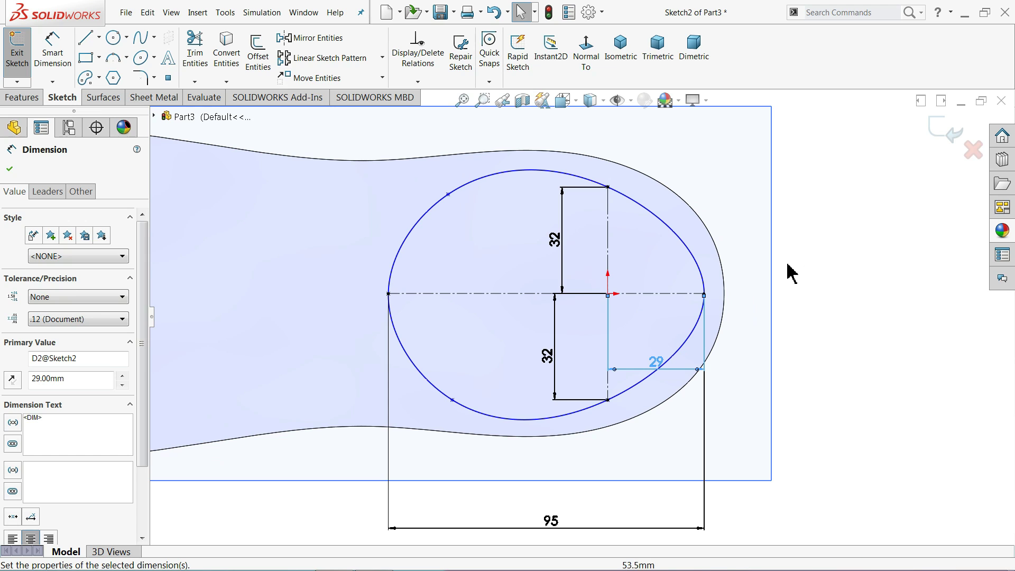
{"action": "scroll", "coordinate": [782, 278], "scroll_direction": "up", "scroll_amount": 1}
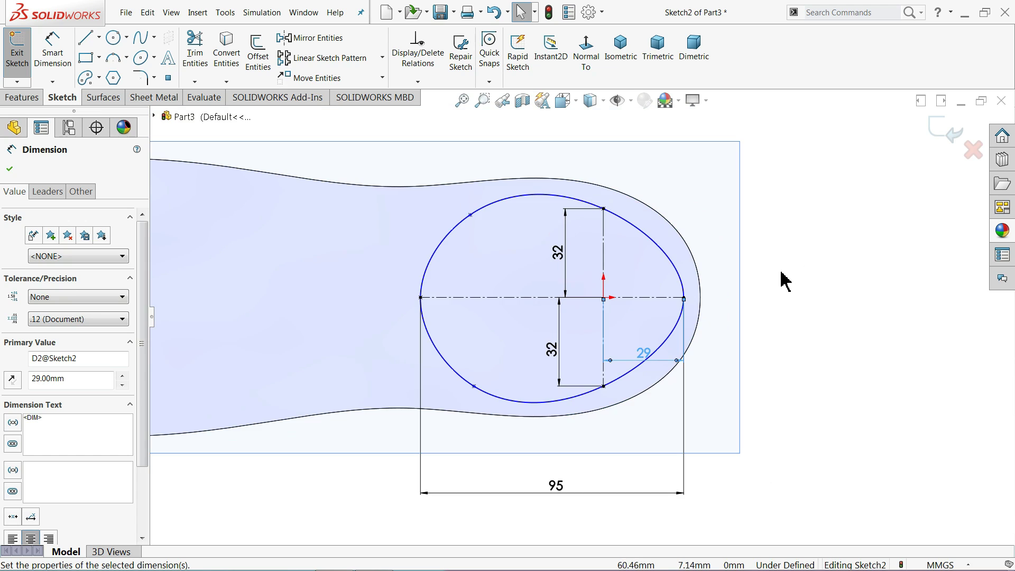
{"action": "left_click", "coordinate": [474, 387]}
{"action": "left_click_drag", "start_coordinate": [480, 392], "coordinate": [481, 384]}
{"action": "left_click", "coordinate": [604, 387]}
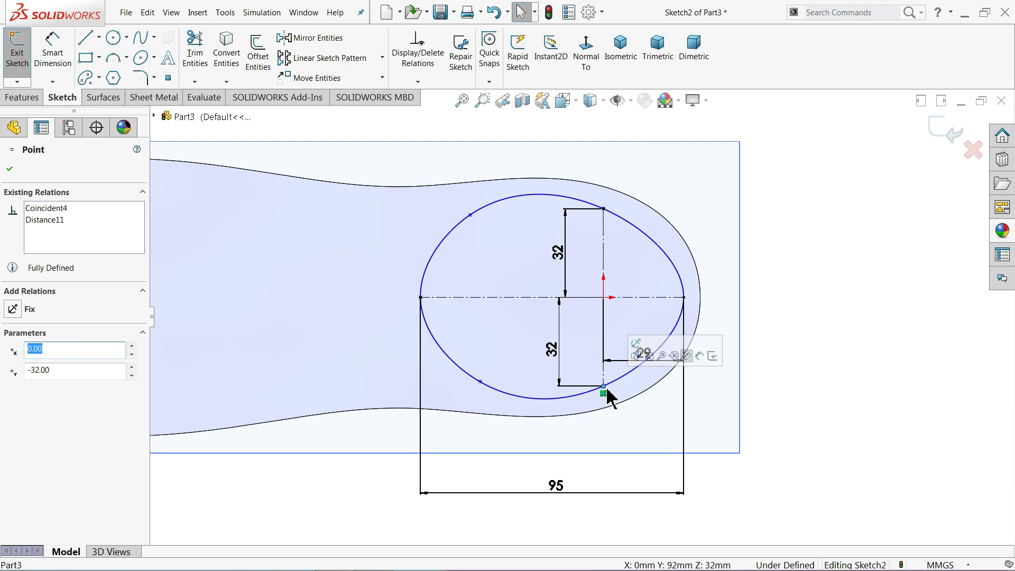
{"action": "left_click", "coordinate": [501, 207]}
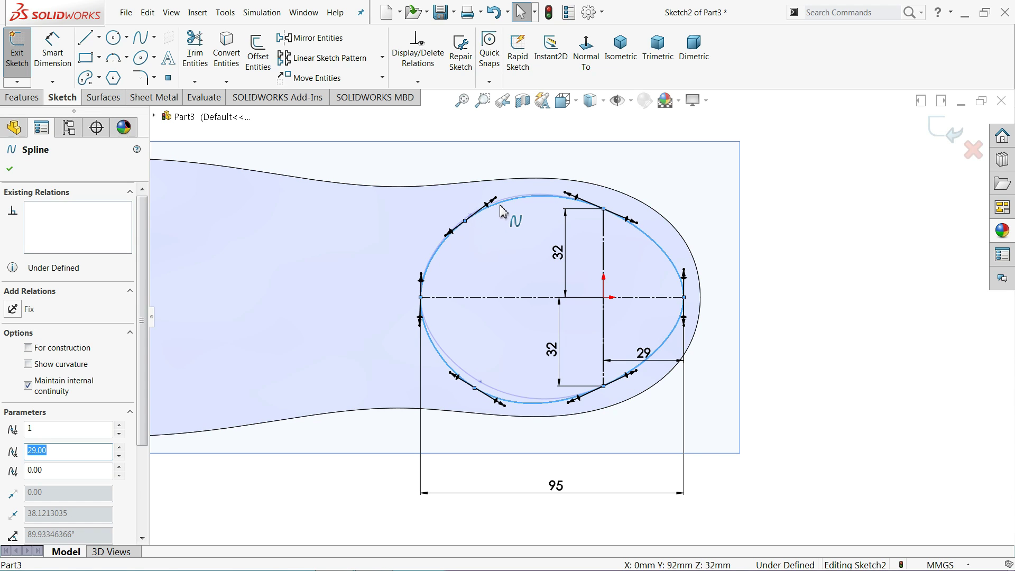
{"action": "left_click_drag", "start_coordinate": [501, 209], "coordinate": [502, 207]}
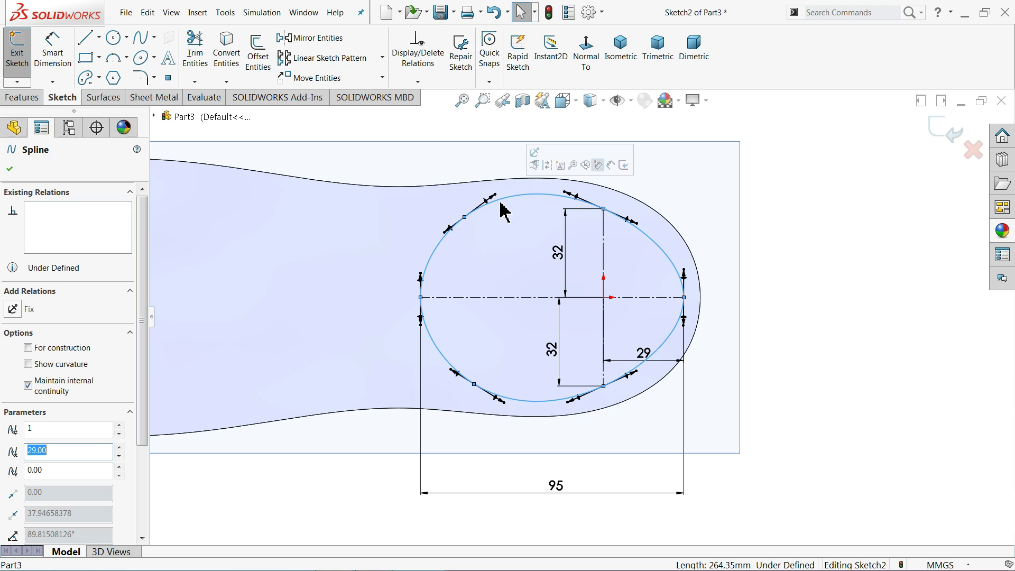
Adjust the spline's tangent handles at both vertical construction line endpoints and at the lower free point to smooth the outline.
{"action": "left_click_drag", "start_coordinate": [566, 194], "coordinate": [568, 203]}
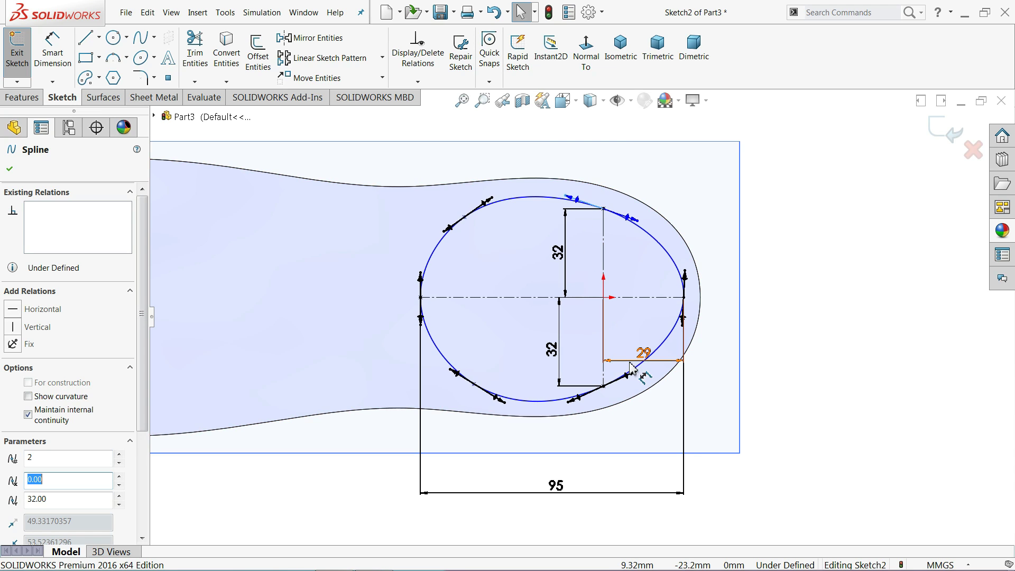
{"action": "left_click", "coordinate": [636, 380]}
{"action": "left_click_drag", "start_coordinate": [637, 380], "coordinate": [637, 380]}
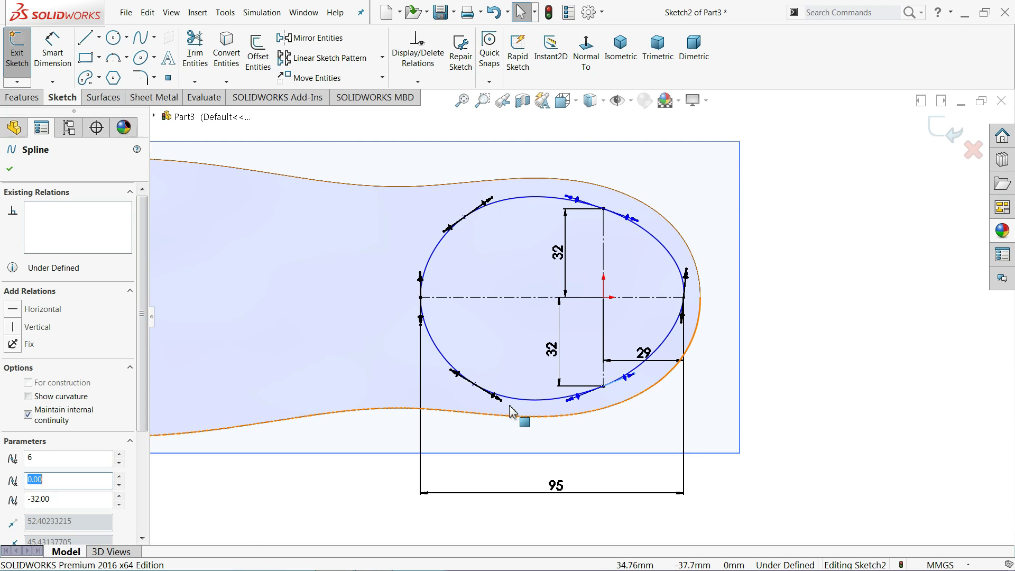
{"action": "left_click_drag", "start_coordinate": [503, 402], "coordinate": [510, 409]}
Make the spline's tangent handle at the heel-side endpoint vertical and close the ankle opening sketch.
{"action": "key", "text": "z"}
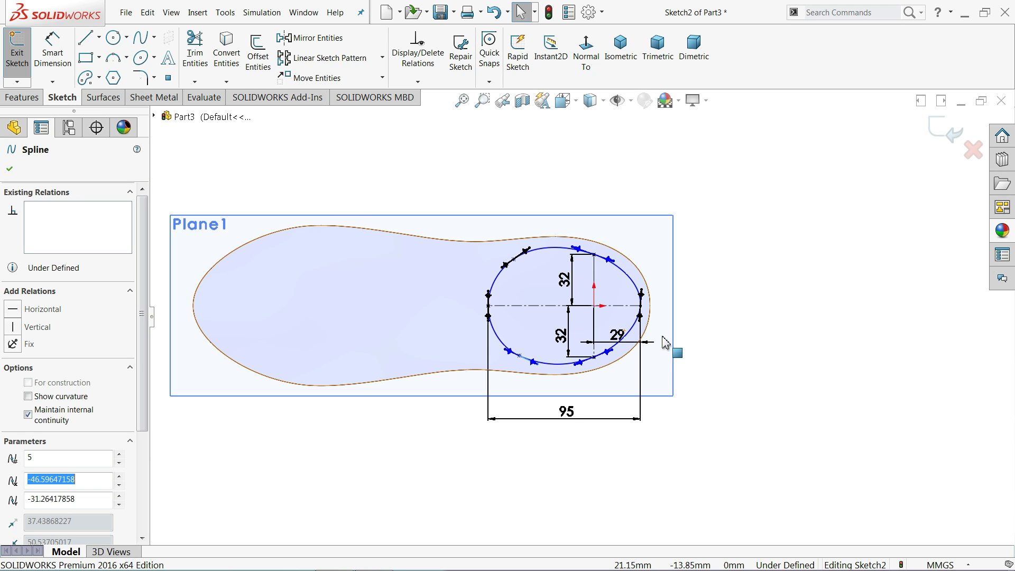
{"action": "middle_click_drag", "start_coordinate": [707, 381], "coordinate": [708, 285]}
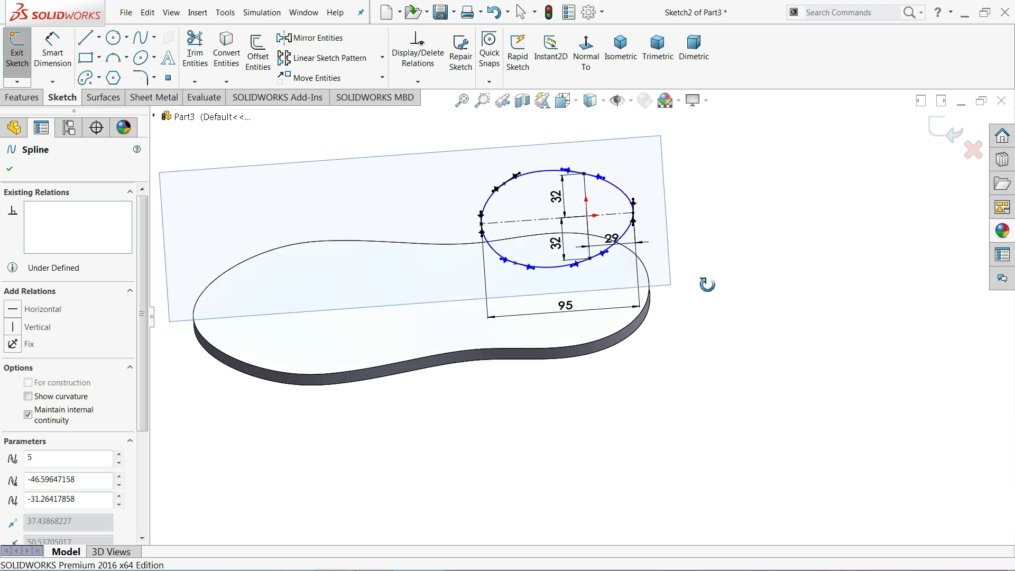
{"action": "left_click", "coordinate": [587, 58]}
{"action": "scroll", "coordinate": [805, 319], "scroll_direction": "down", "scroll_amount": 6}
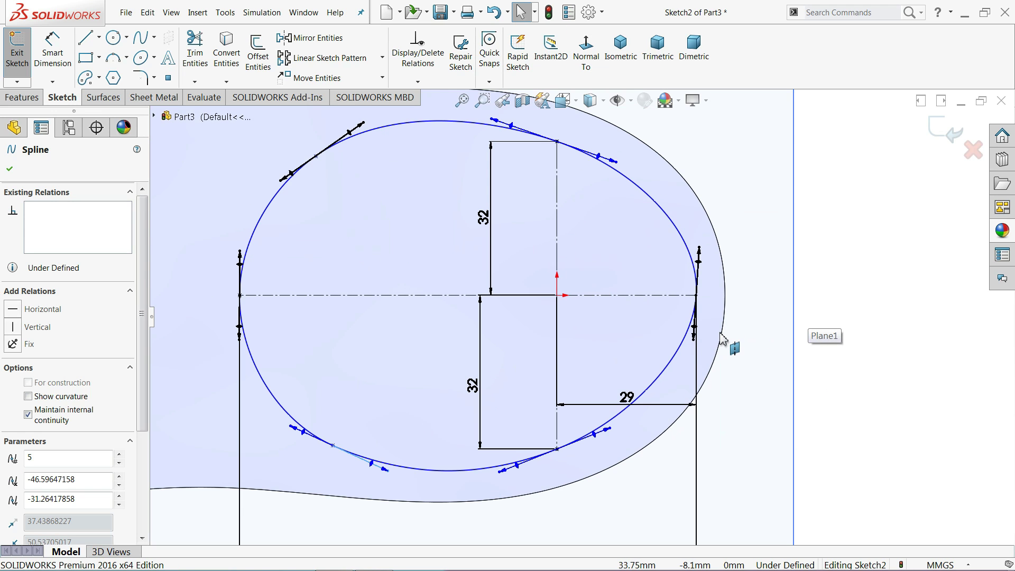
{"action": "left_click_drag", "start_coordinate": [697, 346], "coordinate": [703, 349]}
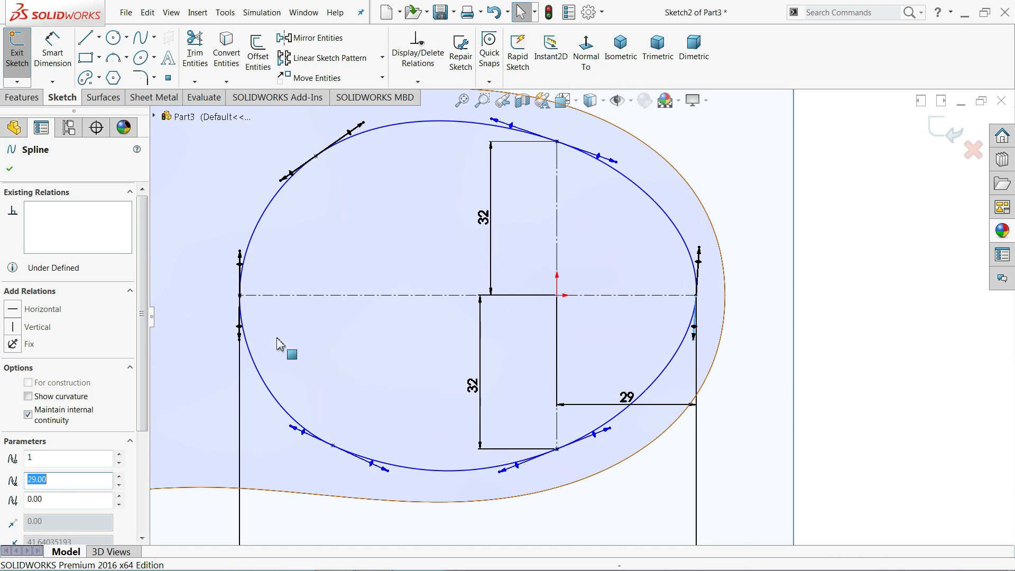
{"action": "left_click", "coordinate": [41, 329]}
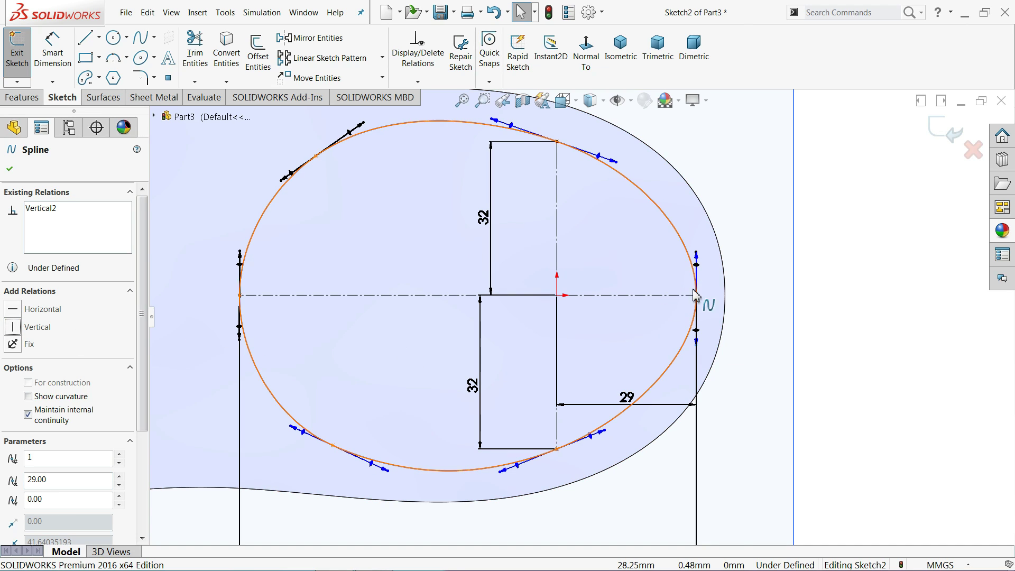
{"action": "key", "text": "f"}
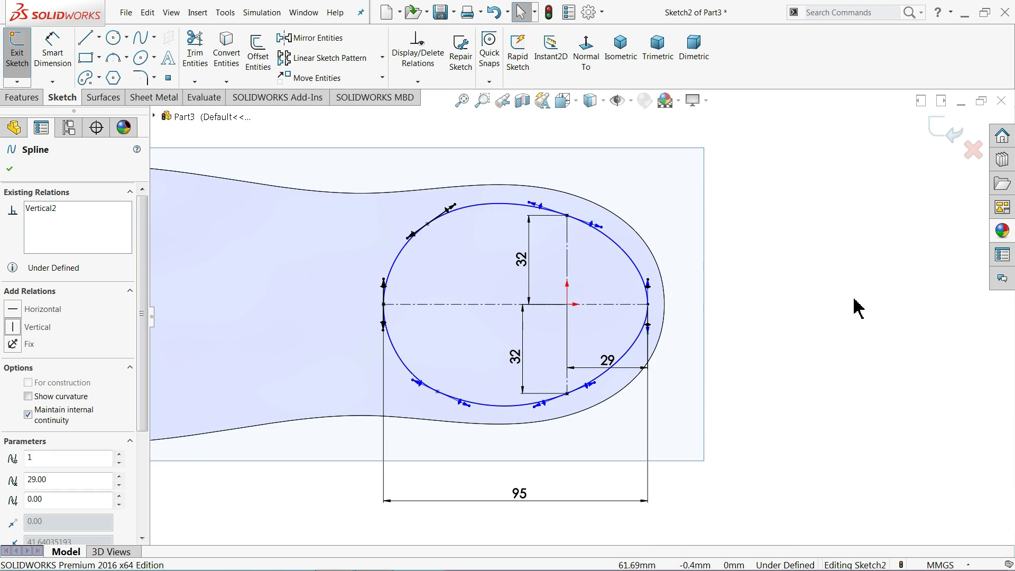
{"action": "left_click", "coordinate": [948, 132]}
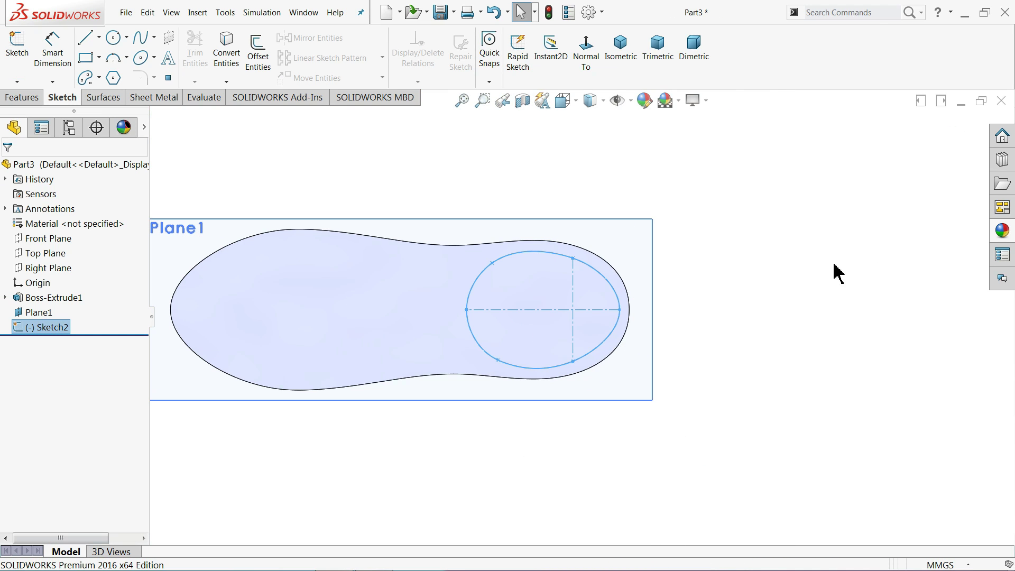
Hide the reference plane located 80 mm above the sole.
{"action": "scroll", "coordinate": [834, 271], "scroll_direction": "up", "scroll_amount": 5}
{"action": "mouse_move", "coordinate": [707, 387]}
{"action": "middle_mouse_down"}
{"action": "mouse_move", "coordinate": [689, 206]}
{"action": "mouse_move", "coordinate": [714, 243]}
{"action": "middle_mouse_up"}
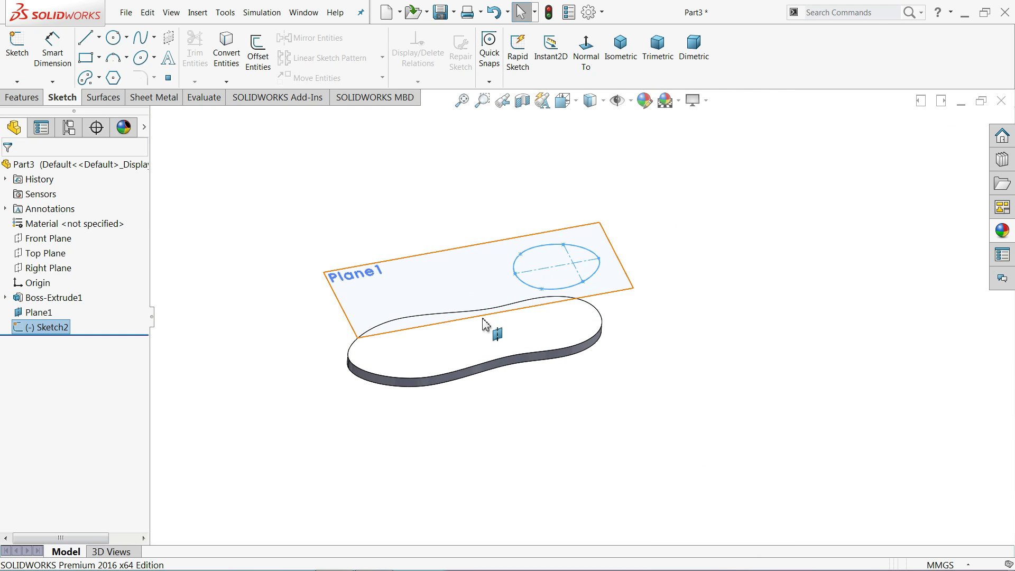
{"action": "scroll", "coordinate": [465, 322], "scroll_direction": "down", "scroll_amount": 3}
{"action": "left_click", "coordinate": [360, 246]}
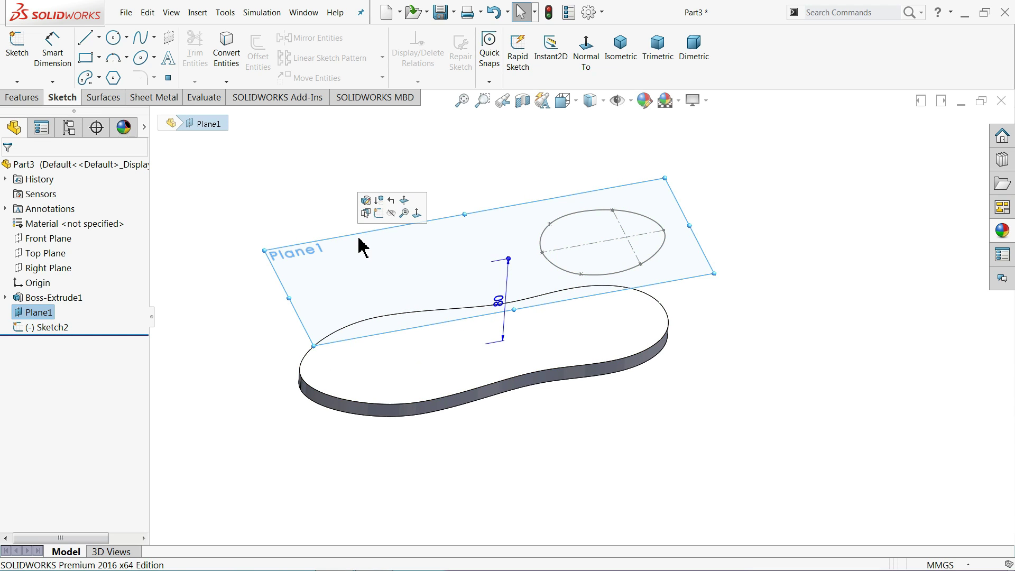
{"action": "left_click", "coordinate": [391, 214]}
{"action": "middle_click_drag", "start_coordinate": [501, 267], "coordinate": [512, 220]}
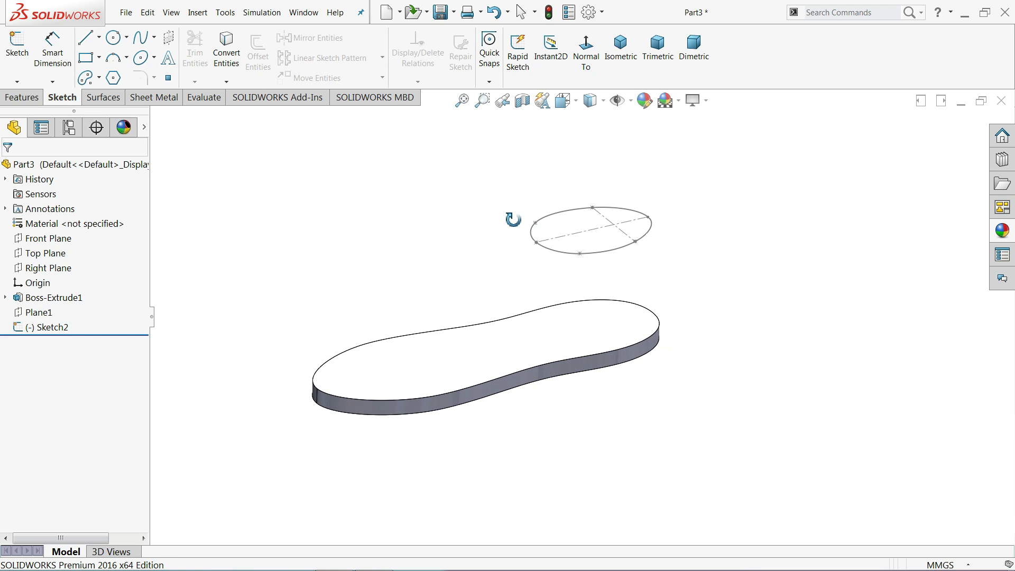
Start a new sketch on the Front Plane and view it face-on.
{"action": "left_click", "coordinate": [62, 240]}
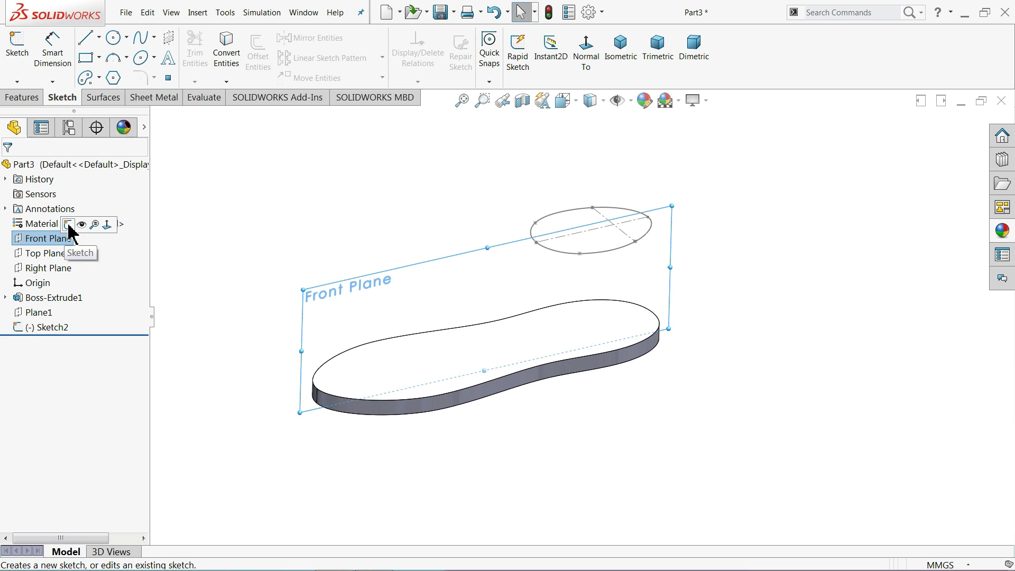
{"action": "left_click", "coordinate": [68, 225]}
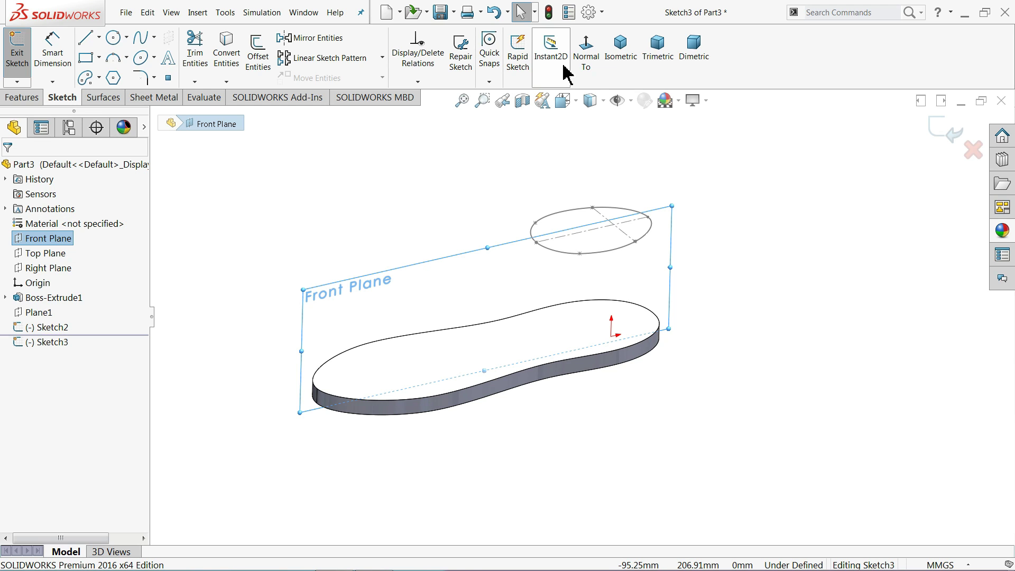
{"action": "left_click", "coordinate": [587, 50]}
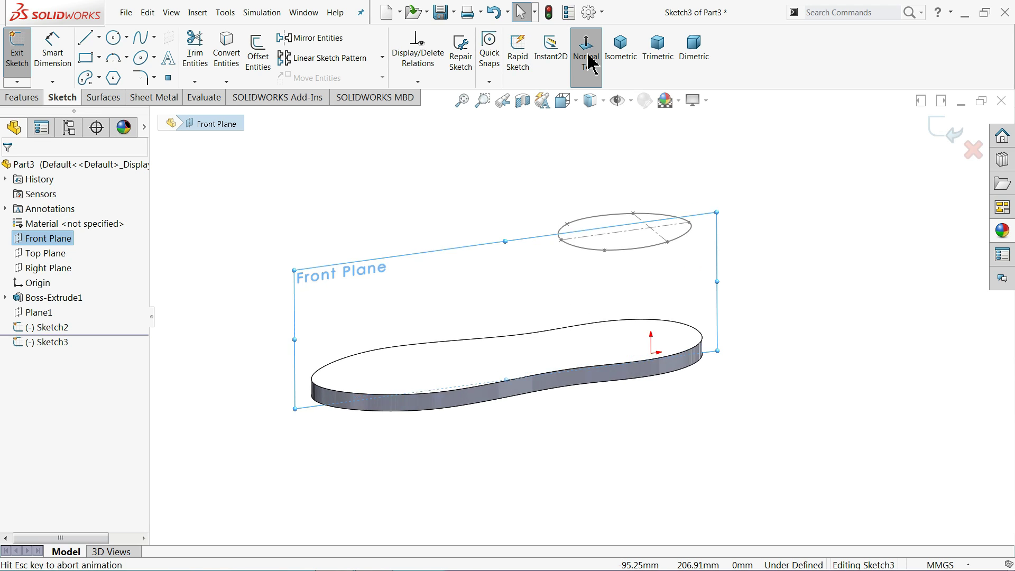
Draw a two-point spline from near the ankle outline's heel end down to near the sole's upper heel edge.
{"action": "left_click", "coordinate": [141, 38]}
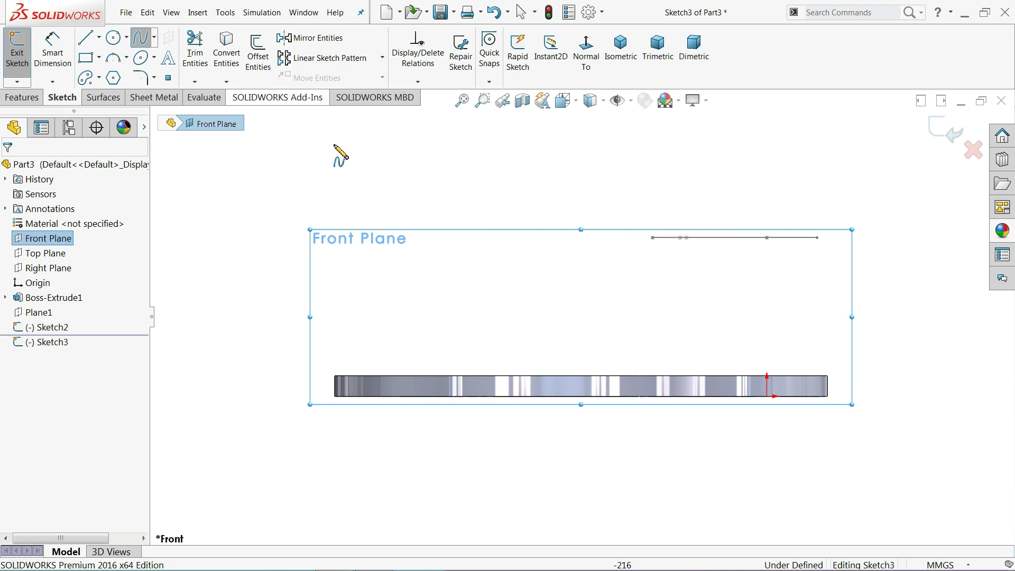
{"action": "left_click", "coordinate": [821, 243]}
{"action": "left_click", "coordinate": [831, 373]}
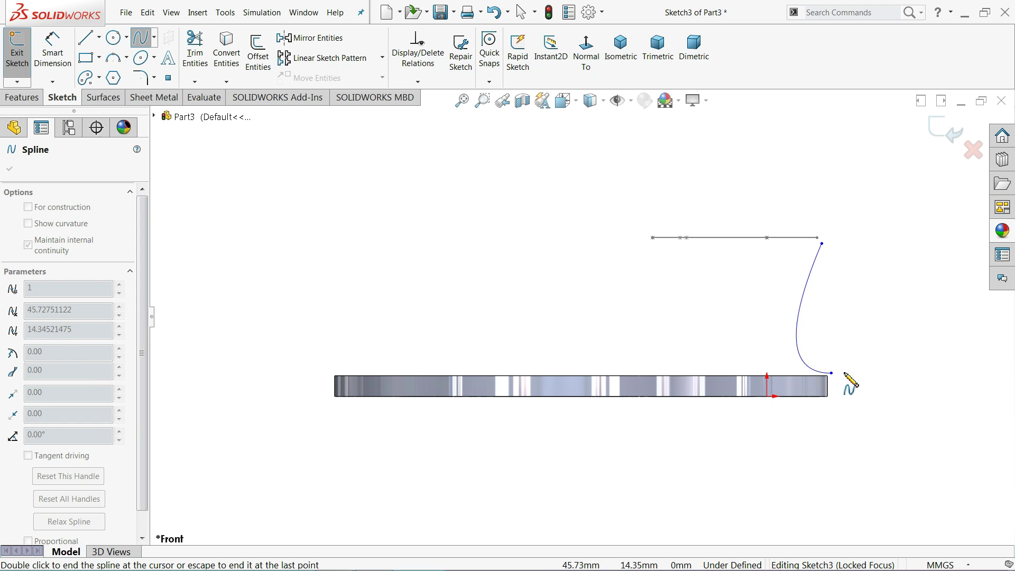
{"action": "right_click", "coordinate": [878, 365]}
{"action": "left_click", "coordinate": [908, 376]}
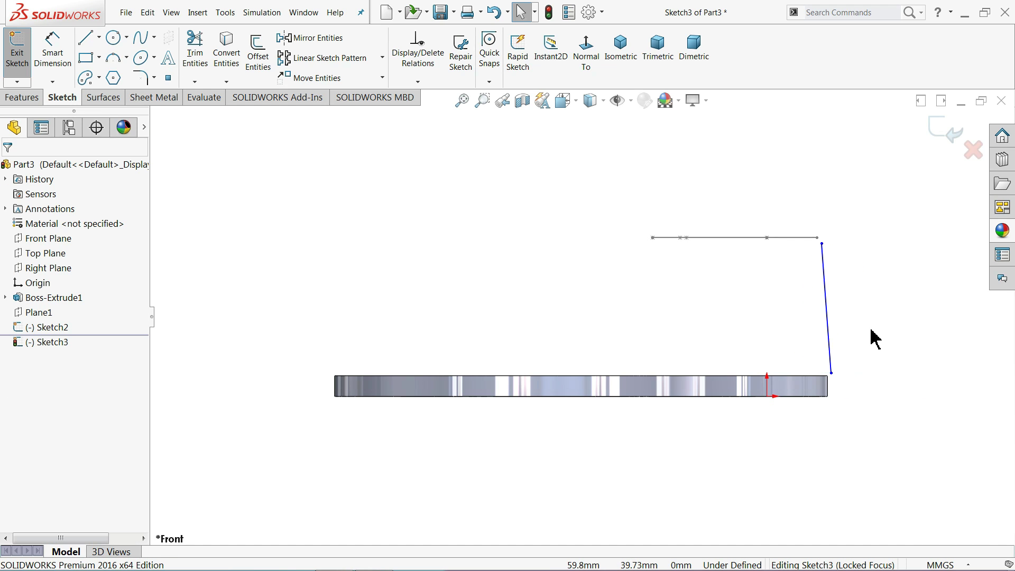
{"action": "middle_click_drag", "start_coordinate": [870, 335], "coordinate": [852, 310]}
{"action": "scroll", "coordinate": [852, 309], "scroll_direction": "down", "scroll_amount": 5}
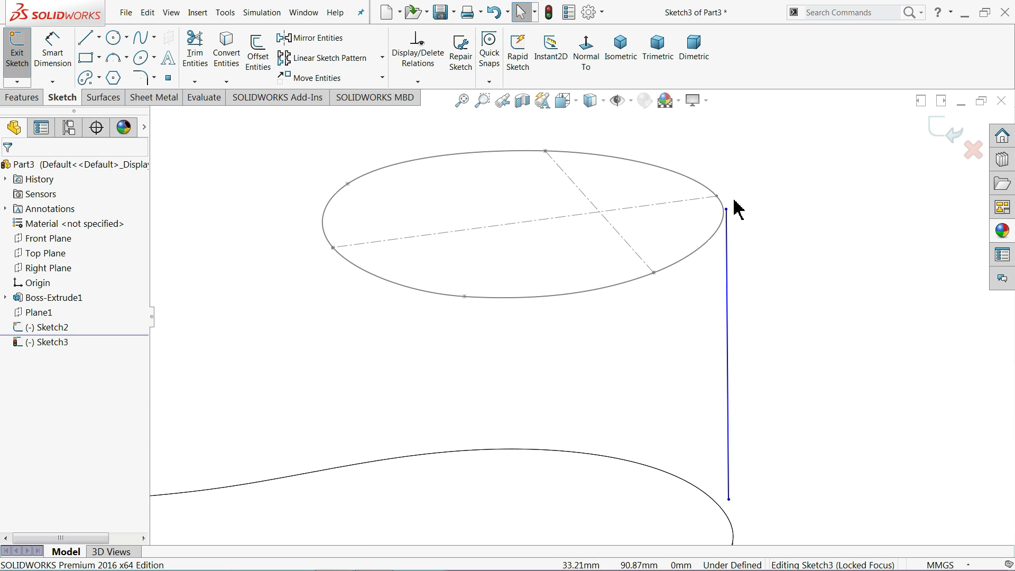
Add a pierce relation between the heel spline's upper endpoint and the ankle opening outline.
{"action": "left_click", "coordinate": [726, 210]}
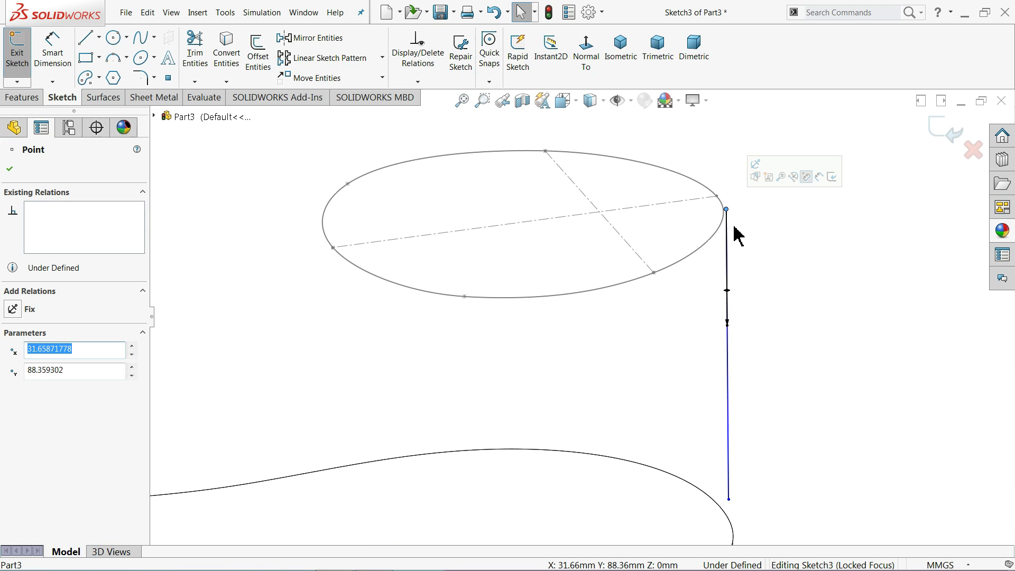
{"action": "left_click", "coordinate": [723, 217], "text": "ctrl"}
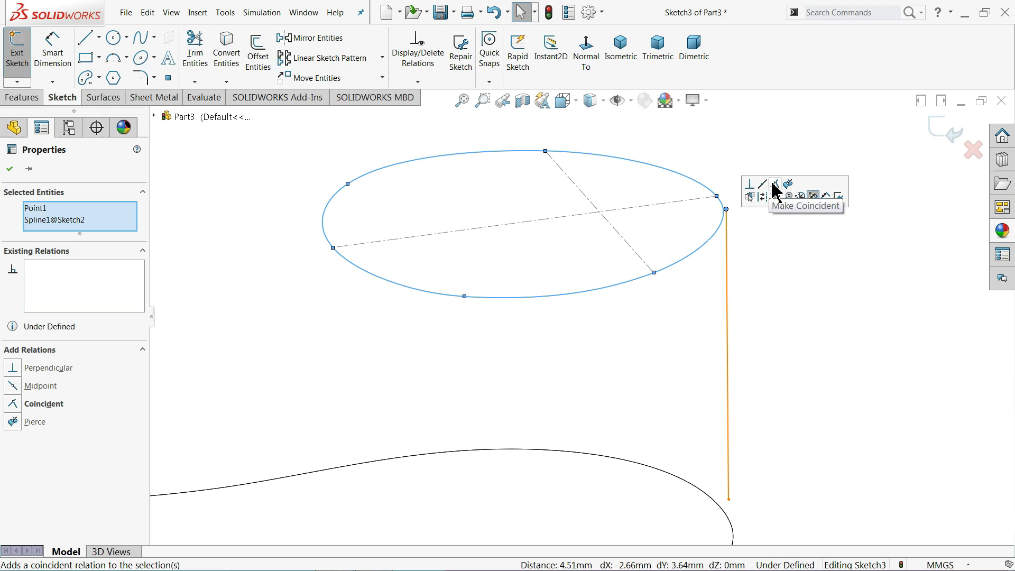
{"action": "left_click", "coordinate": [792, 186]}
{"action": "scroll", "coordinate": [740, 391], "scroll_direction": "up", "scroll_amount": 2}
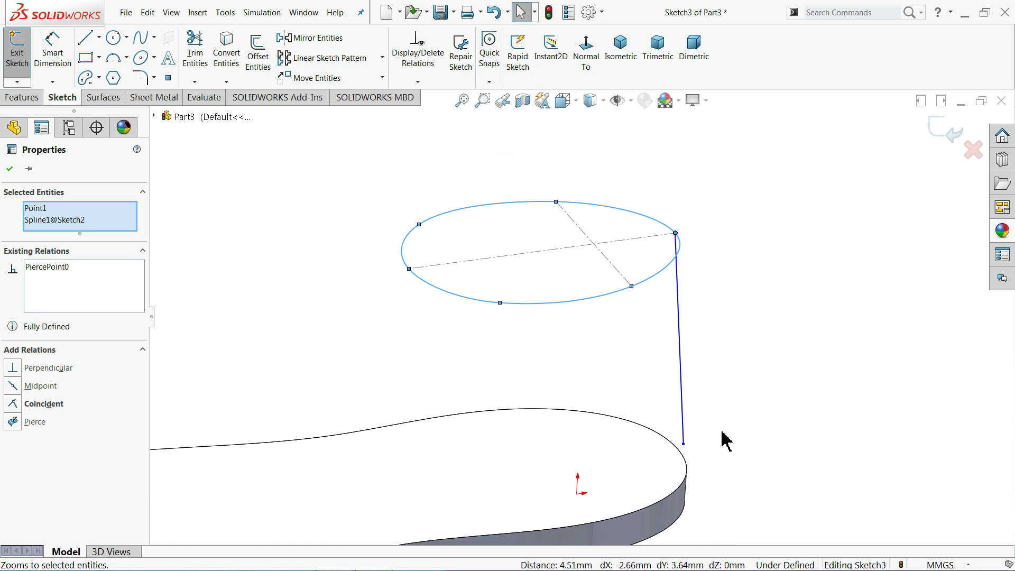
{"action": "left_click", "coordinate": [687, 472]}
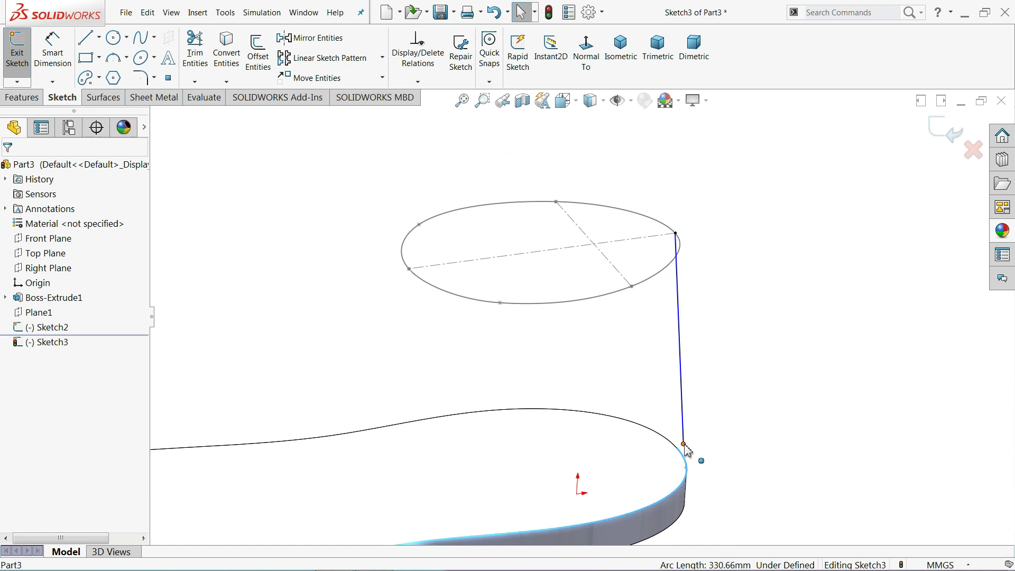
{"action": "left_click", "coordinate": [684, 444], "text": "ctrl"}
{"action": "left_click", "coordinate": [721, 408]}
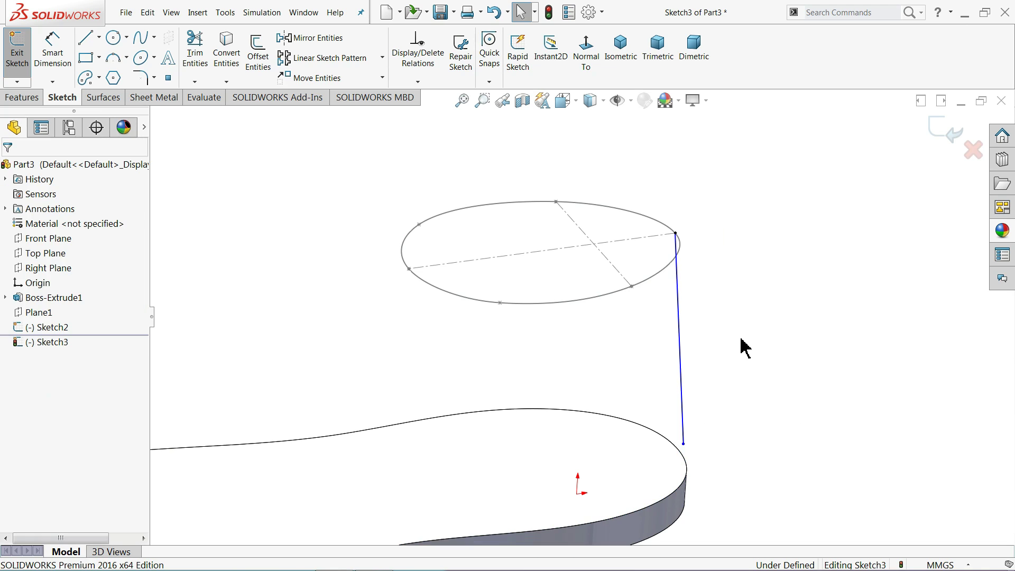
{"action": "left_click", "coordinate": [682, 447]}
{"action": "left_click", "coordinate": [684, 444], "text": "ctrl"}
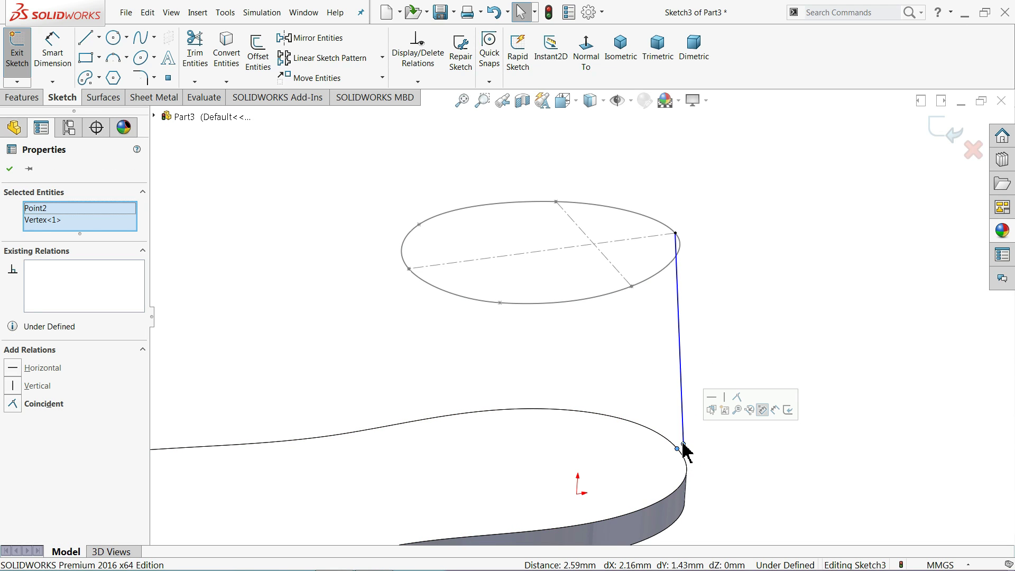
{"action": "left_click", "coordinate": [737, 408]}
Add a pierce relation between the heel spline's lower endpoint and the sole's upper edge.
{"action": "scroll", "coordinate": [684, 455], "scroll_direction": "up", "scroll_amount": 2}
{"action": "scroll", "coordinate": [651, 423], "scroll_direction": "down", "scroll_amount": 3}
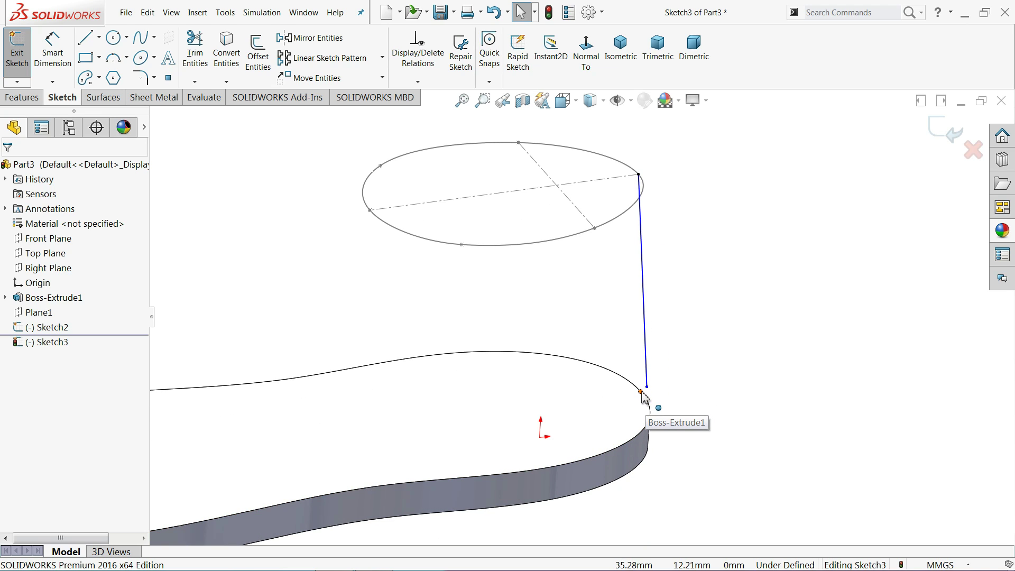
{"action": "left_click", "coordinate": [645, 396]}
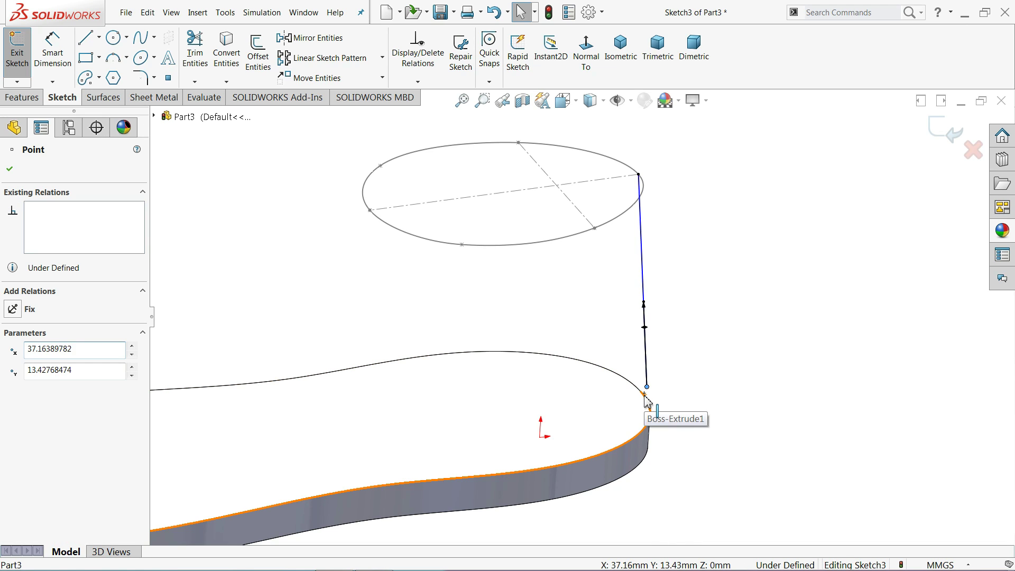
{"action": "left_click", "coordinate": [647, 413], "text": "ctrl"}
{"action": "left_click", "coordinate": [712, 351]}
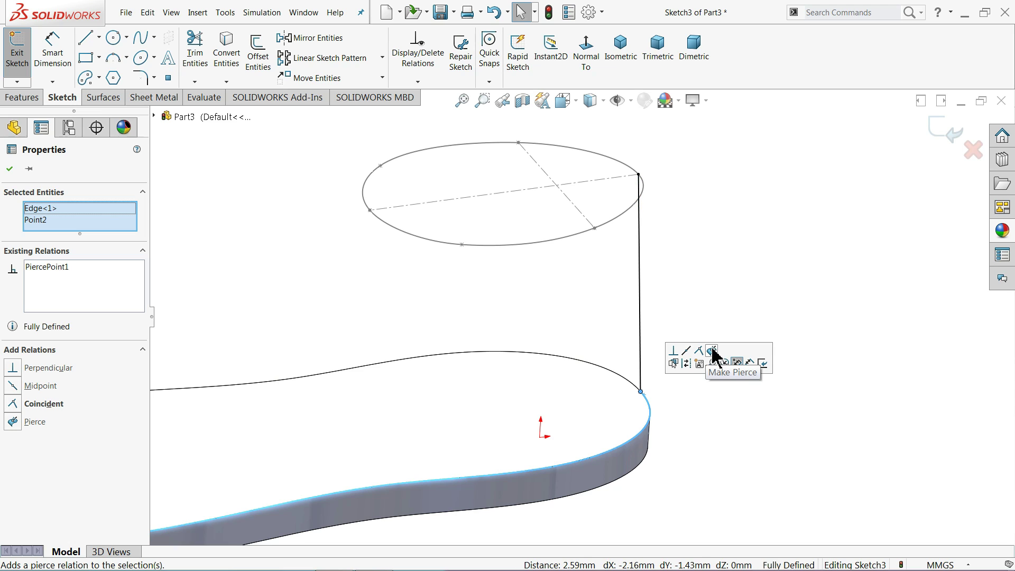
{"action": "left_click", "coordinate": [695, 407]}
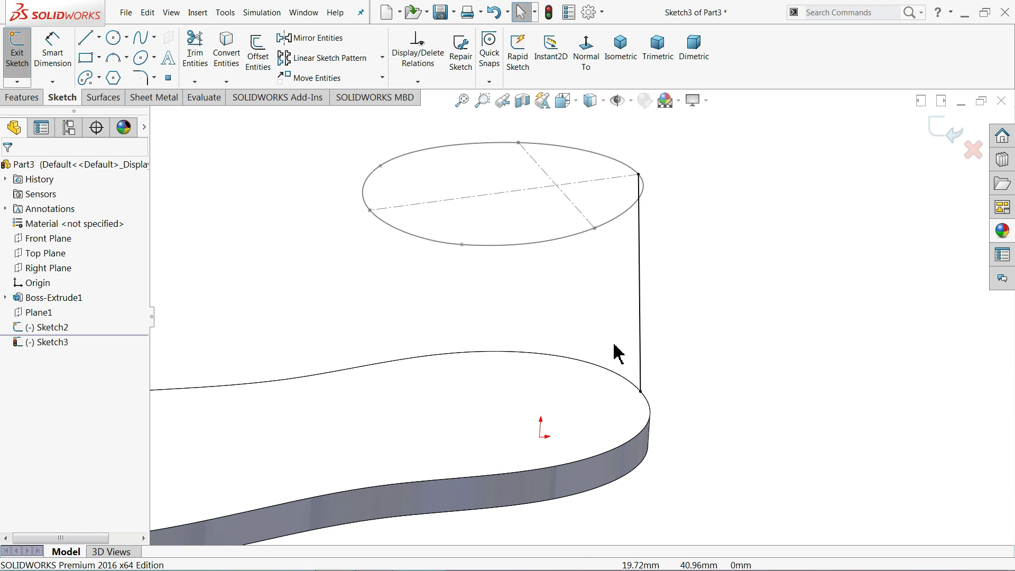
Bow the heel spline outward with the tangent handles at both of its endpoints and close the sketch.
{"action": "left_click", "coordinate": [585, 58]}
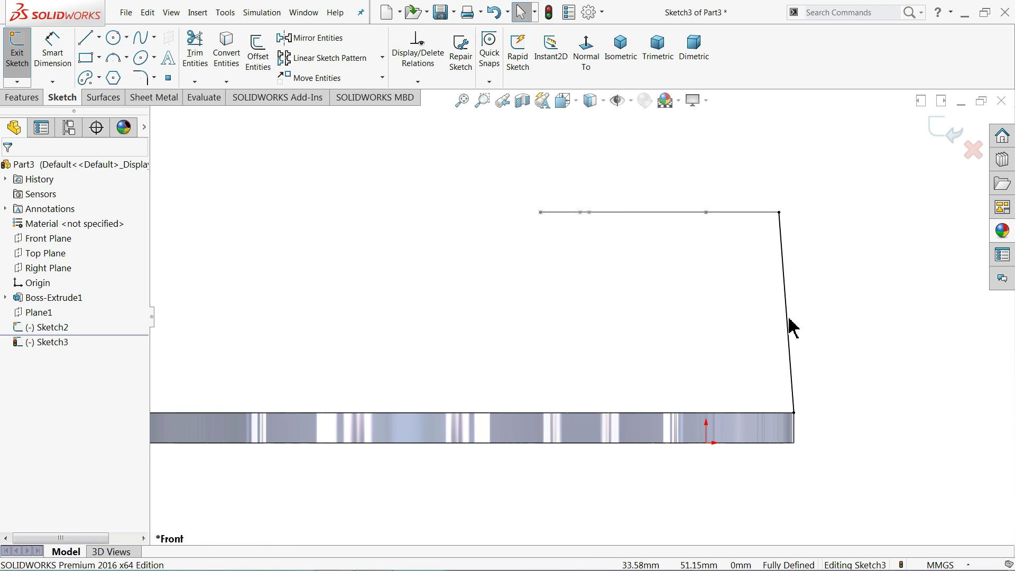
{"action": "left_click", "coordinate": [790, 316]}
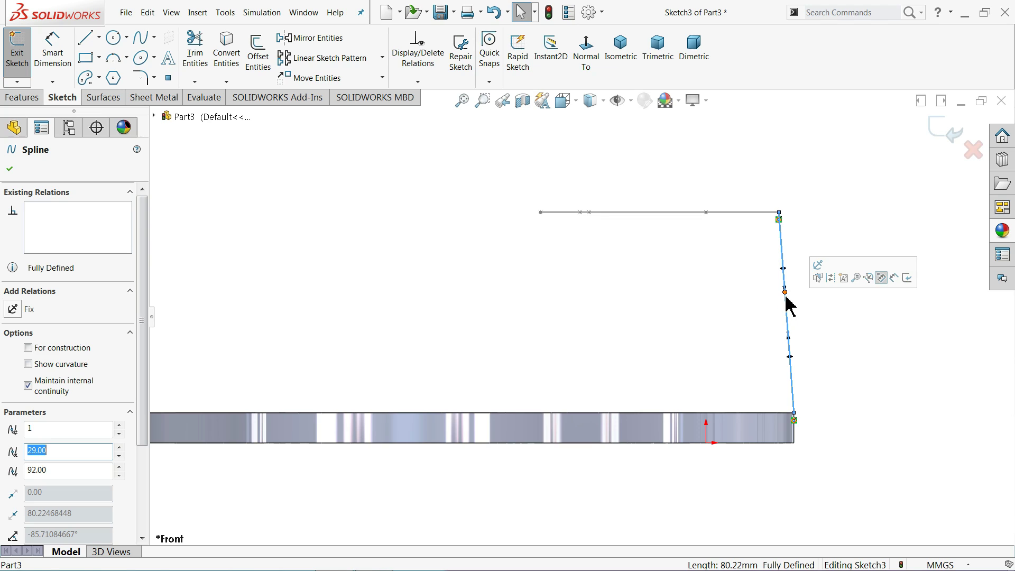
{"action": "left_click_drag", "start_coordinate": [786, 298], "coordinate": [802, 284]}
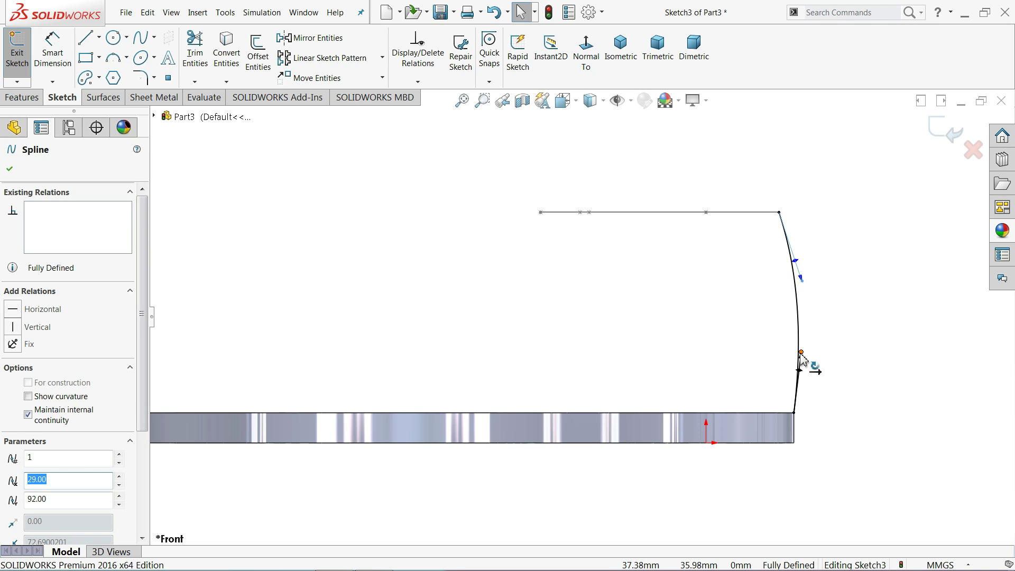
{"action": "left_click_drag", "start_coordinate": [802, 355], "coordinate": [814, 360]}
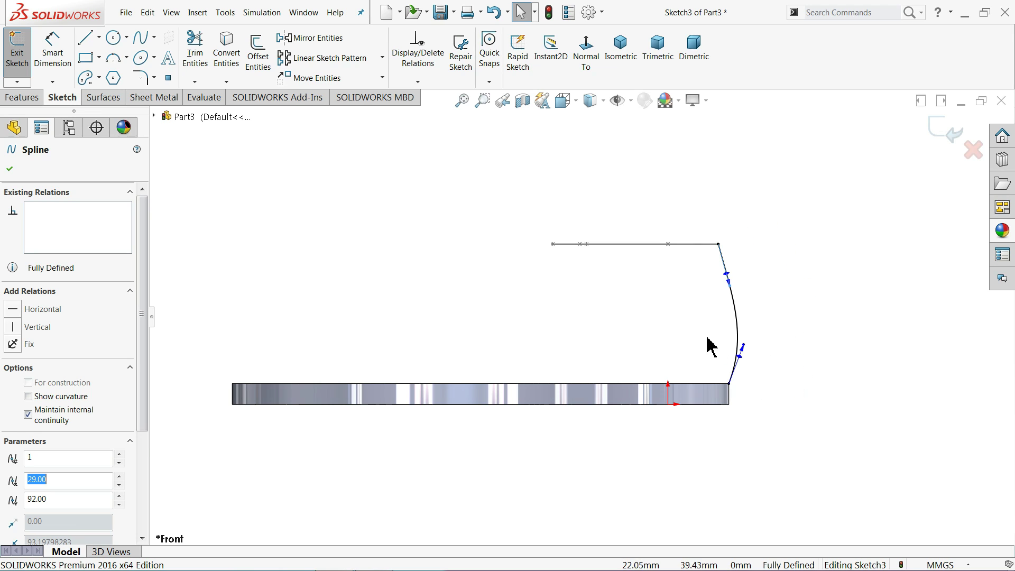
{"action": "middle_click_drag", "start_coordinate": [707, 344], "coordinate": [736, 397]}
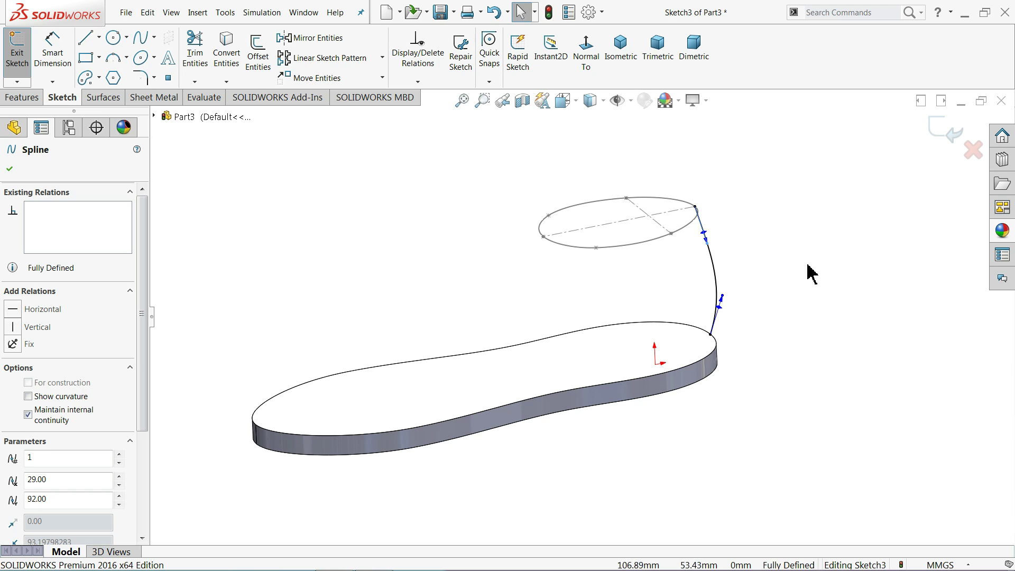
{"action": "left_click", "coordinate": [943, 133]}
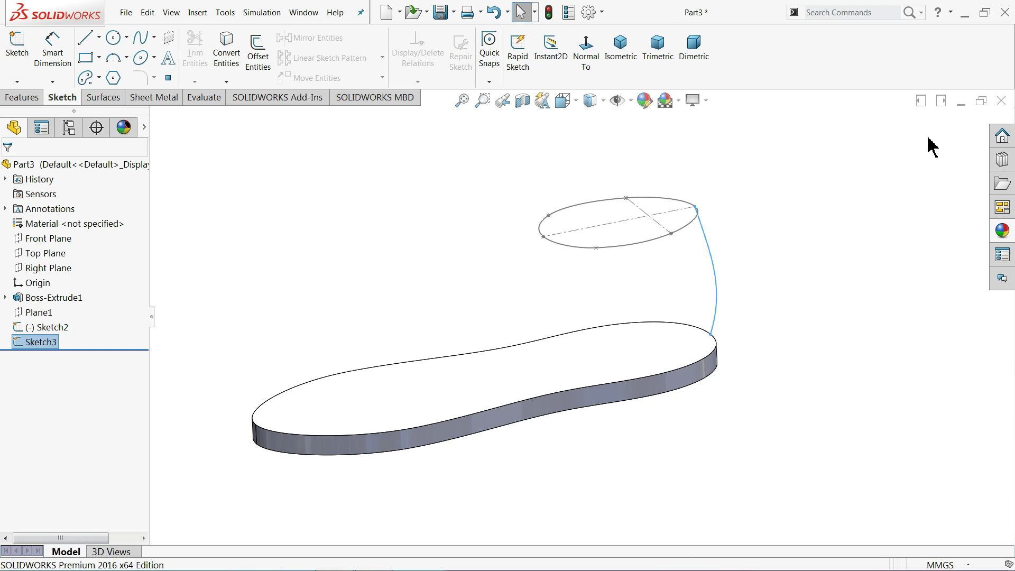
Start another sketch on the Front Plane for the front profile and view it face-on.
{"action": "left_click", "coordinate": [48, 238]}
{"action": "left_click", "coordinate": [53, 227]}
{"action": "left_click", "coordinate": [585, 47]}
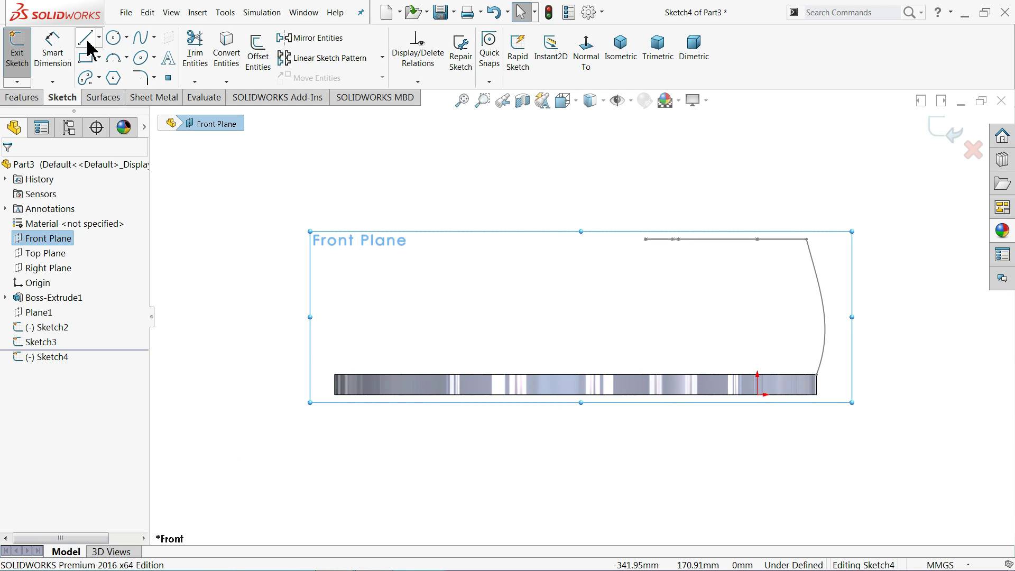
Draw a three-point spline from near the ankle outline's front end, through a midpoint, down to near the sole's upper toe edge.
{"action": "left_click", "coordinate": [141, 40]}
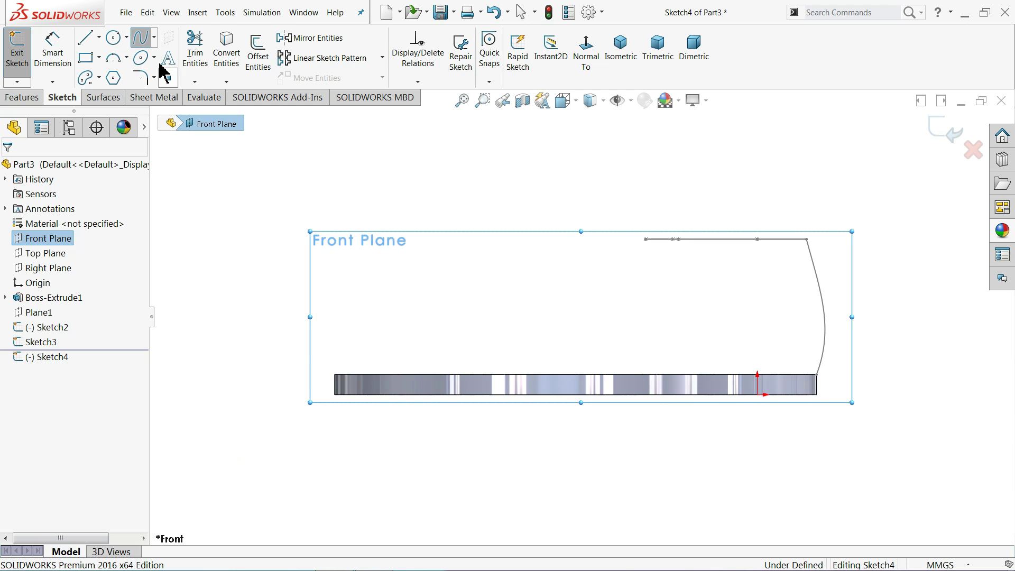
{"action": "left_click", "coordinate": [644, 239]}
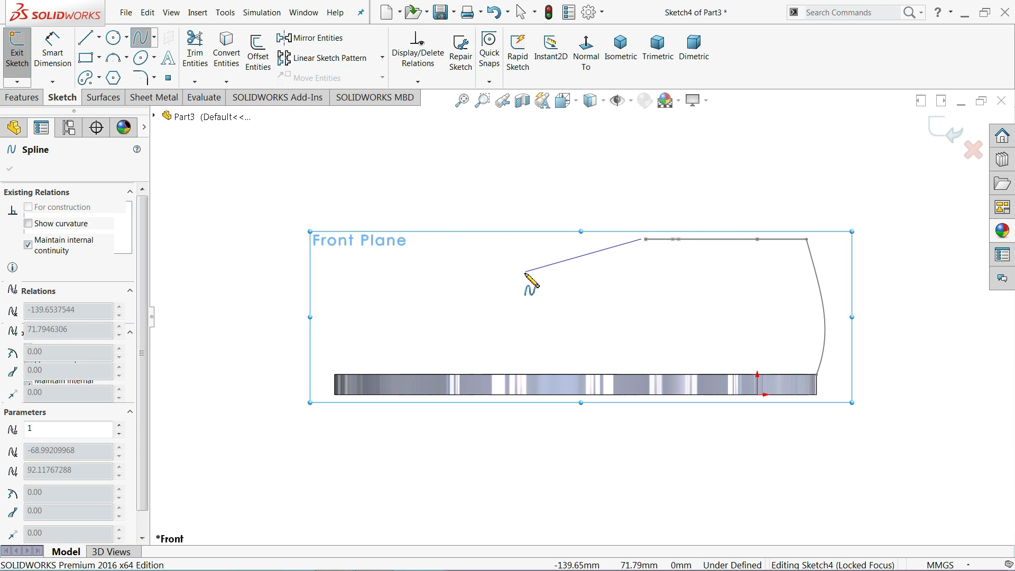
{"action": "left_click", "coordinate": [500, 297]}
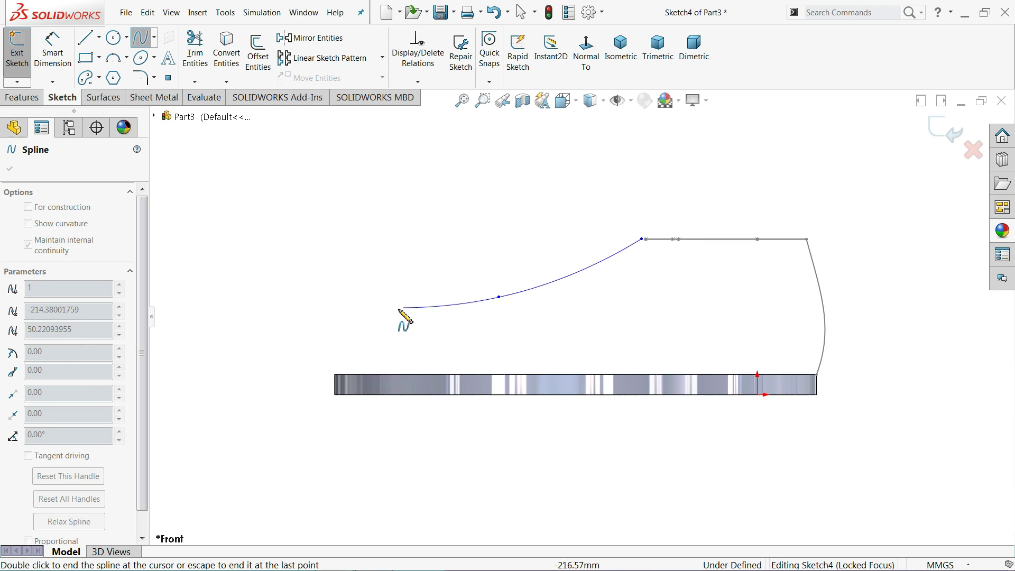
{"action": "left_click", "coordinate": [339, 376]}
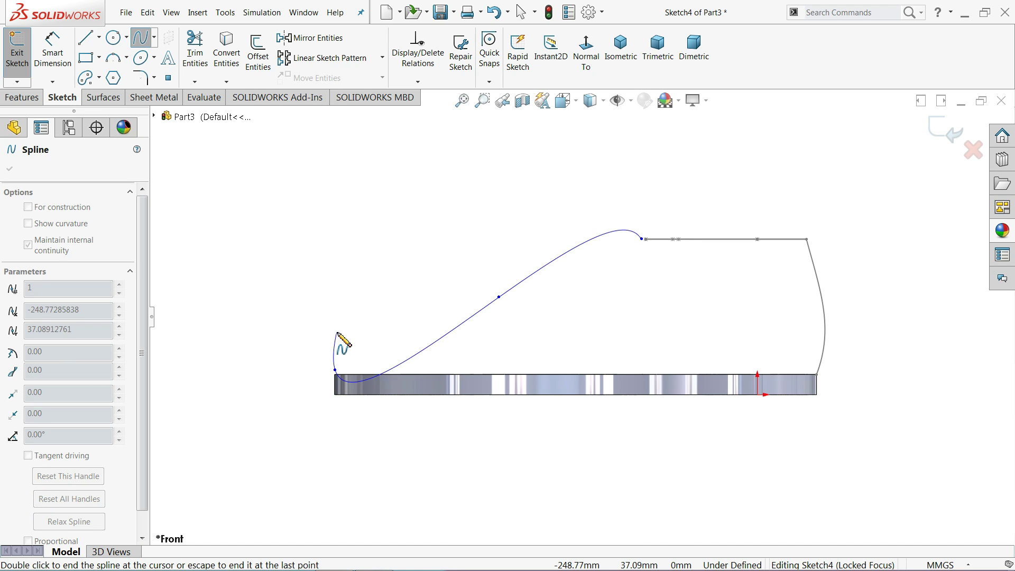
{"action": "right_click", "coordinate": [340, 340]}
{"action": "left_click", "coordinate": [363, 344]}
Add a pierce relation between the front spline's toe-side endpoint and the sole's upper edge.
{"action": "middle_click_drag", "start_coordinate": [381, 344], "coordinate": [404, 344]}
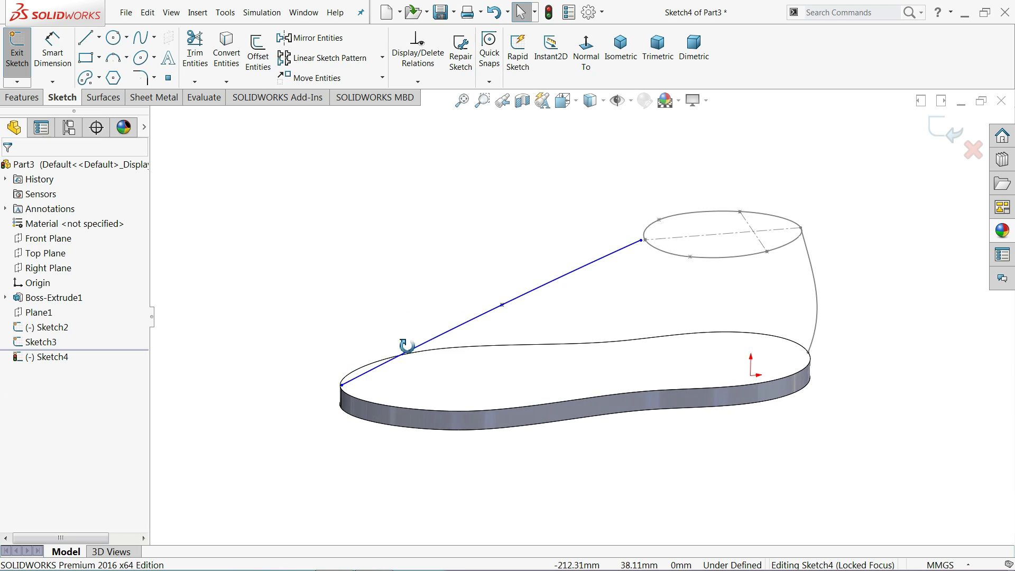
{"action": "scroll", "coordinate": [378, 400], "scroll_direction": "down", "scroll_amount": 5}
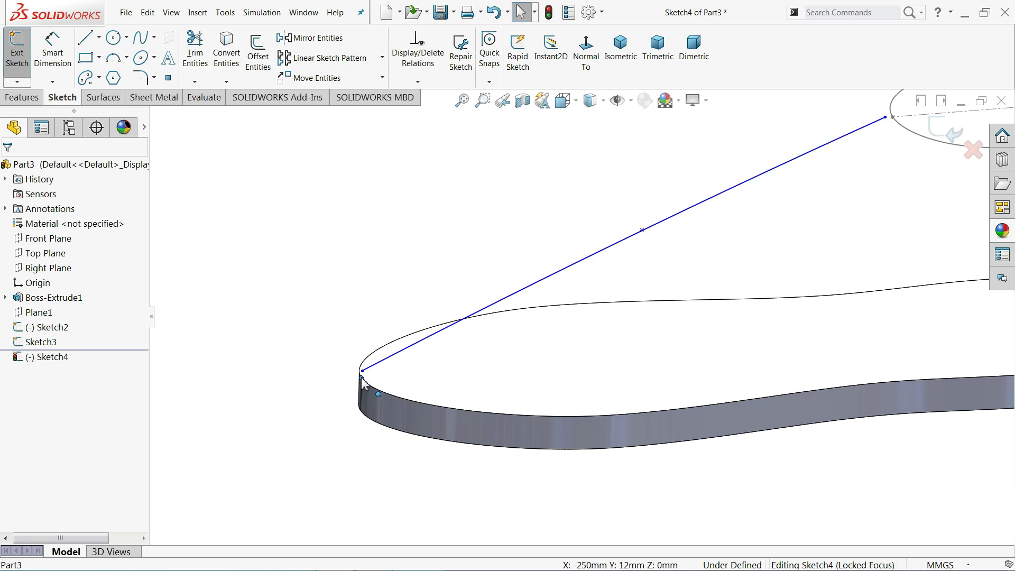
{"action": "left_click", "coordinate": [363, 371]}
{"action": "left_click", "coordinate": [362, 376], "text": "ctrl"}
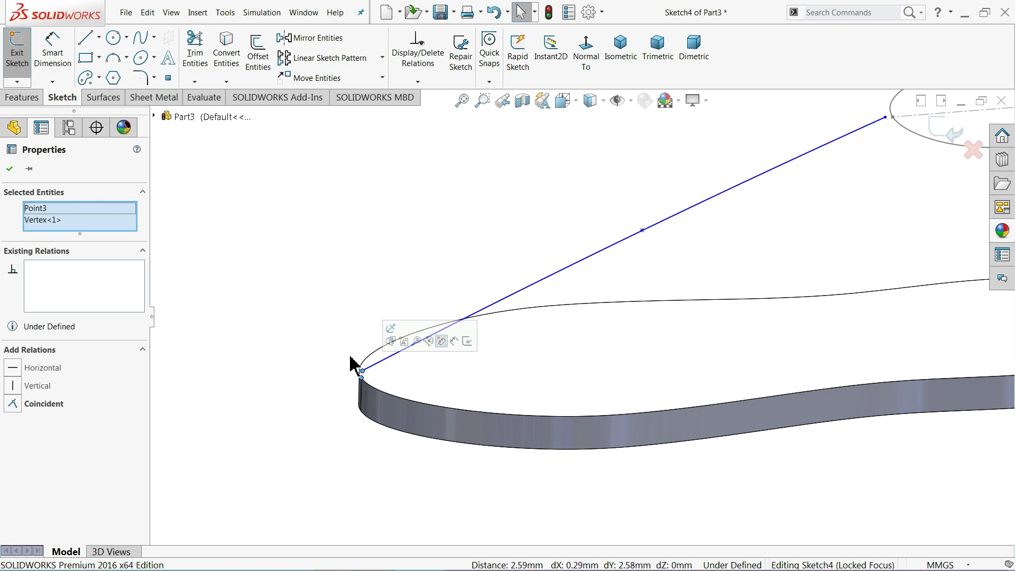
{"action": "right_click_drag", "start_coordinate": [351, 358], "coordinate": [364, 373]}
{"action": "left_click", "coordinate": [362, 375]}
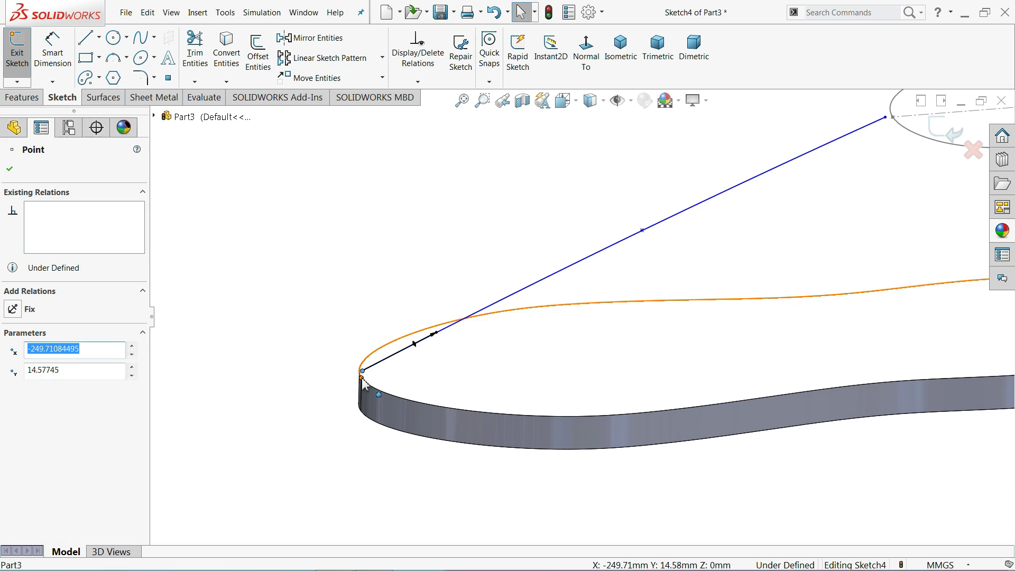
{"action": "left_click", "coordinate": [367, 383], "text": "ctrl"}
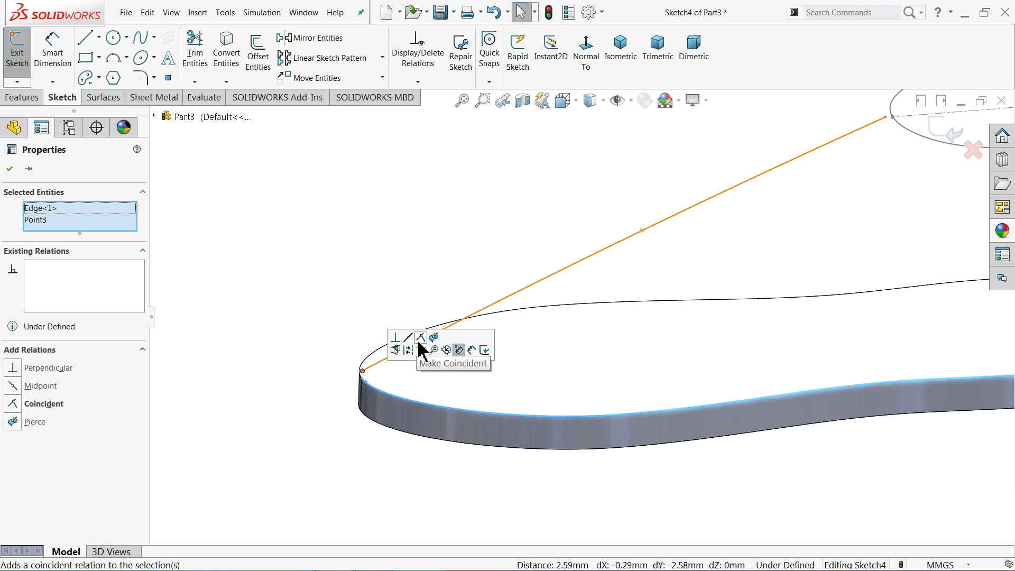
{"action": "left_click", "coordinate": [435, 338]}
{"action": "left_click", "coordinate": [414, 256]}
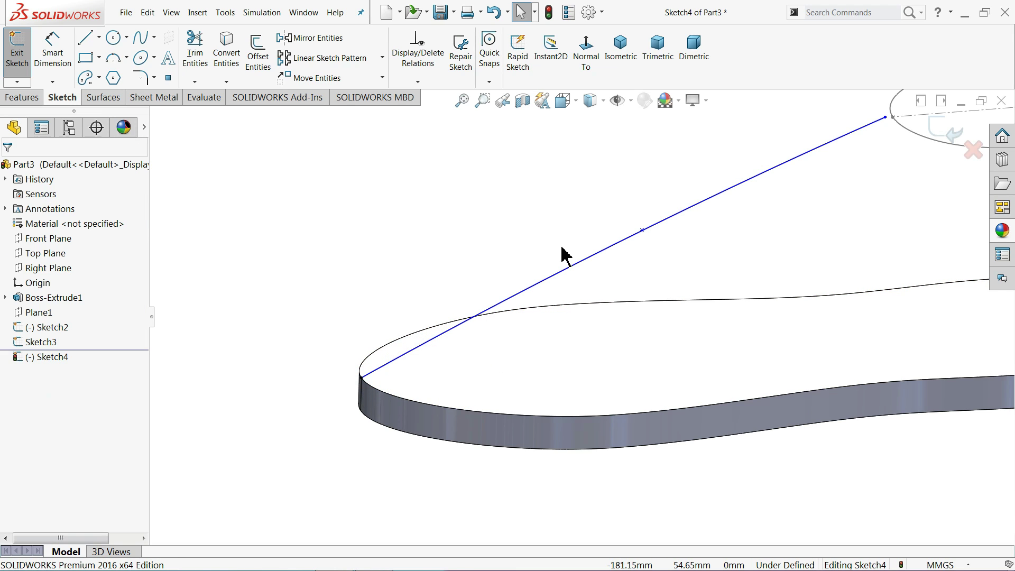
Add a pierce relation between the front spline's upper endpoint and the ankle opening outline.
{"action": "scroll", "coordinate": [582, 296], "scroll_direction": "down", "scroll_amount": 3}
{"action": "scroll", "coordinate": [875, 206], "scroll_direction": "down", "scroll_amount": 4}
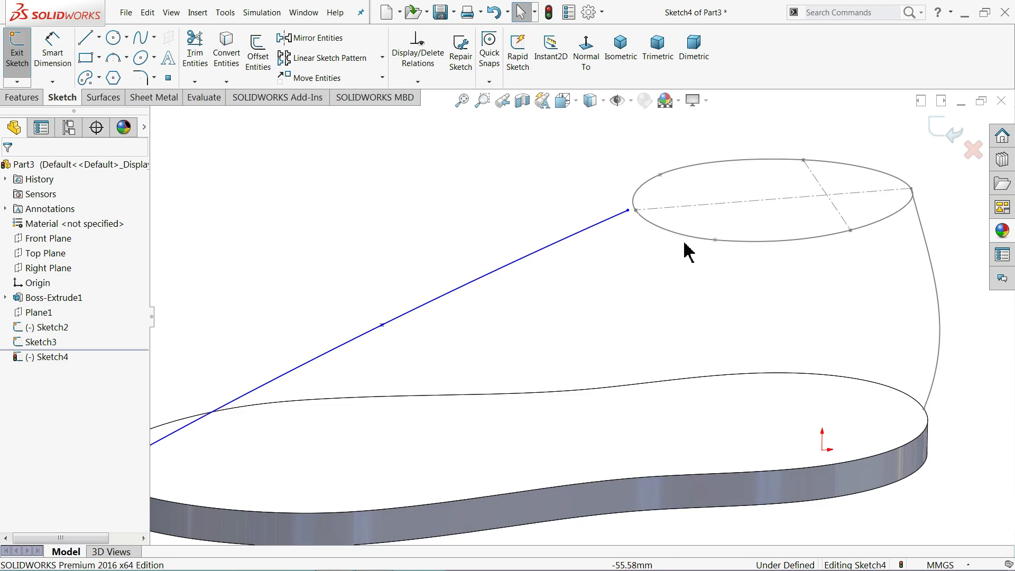
{"action": "left_click", "coordinate": [619, 213]}
{"action": "left_click", "coordinate": [641, 229], "text": "ctrl"}
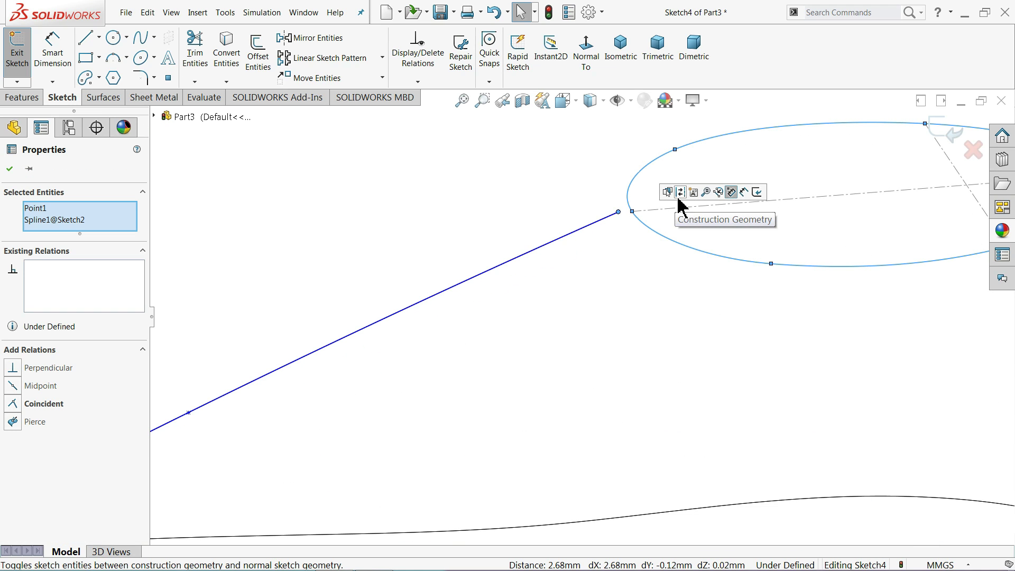
{"action": "left_click", "coordinate": [574, 206]}
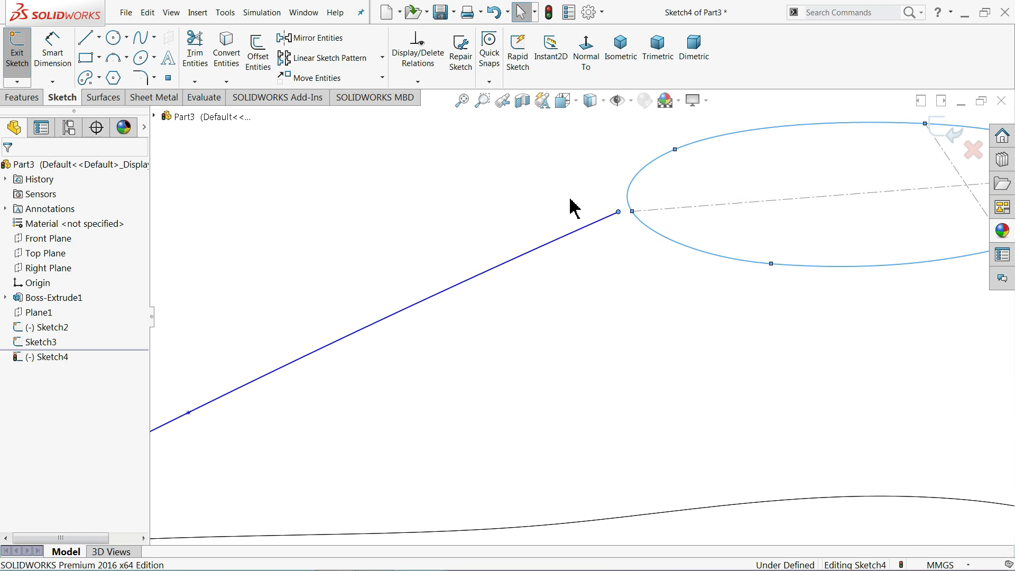
{"action": "left_click", "coordinate": [642, 225]}
{"action": "left_click", "coordinate": [618, 212], "text": "ctrl"}
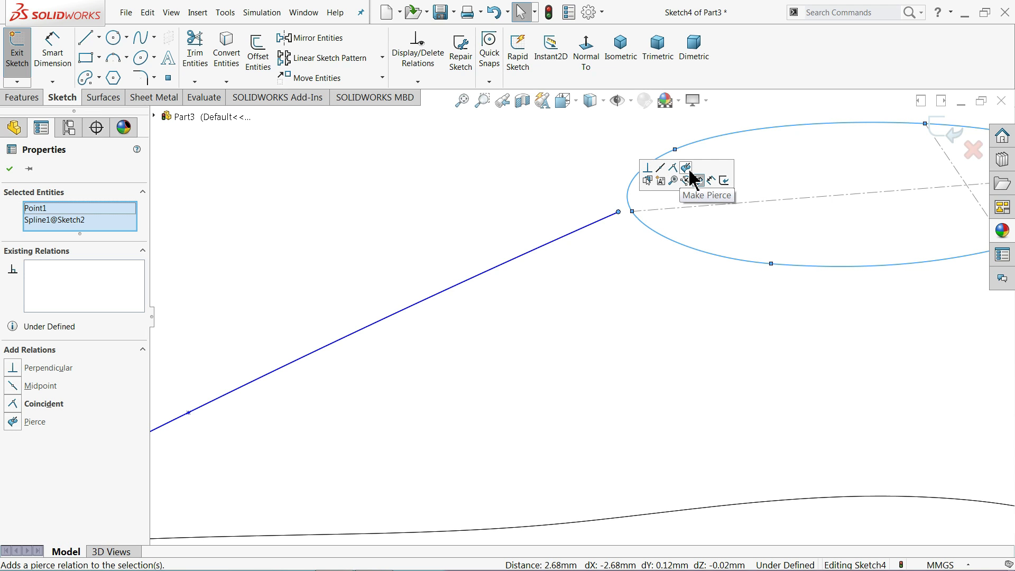
{"action": "left_click", "coordinate": [686, 168]}
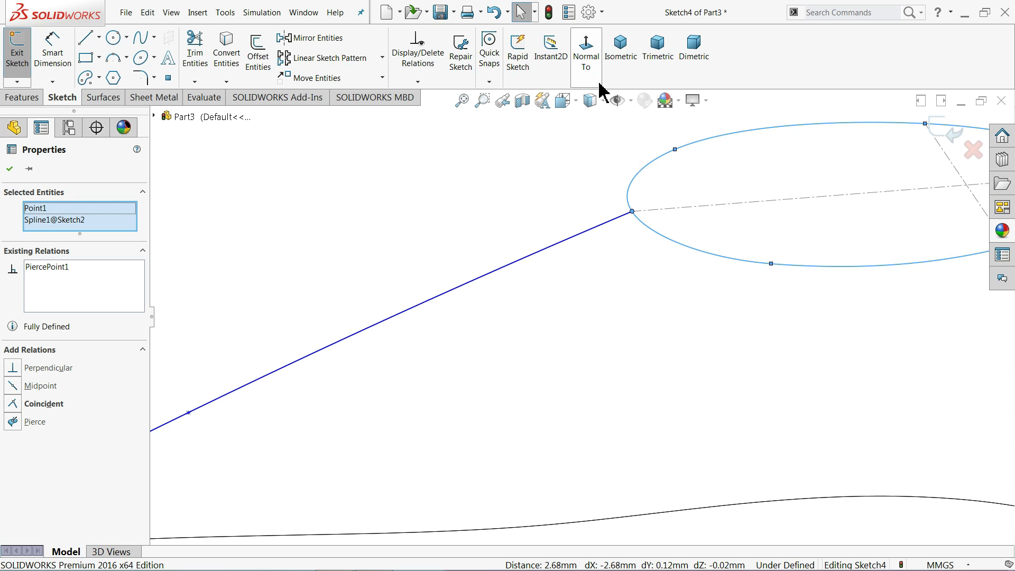
Flatten the front spline's slope at its middle point with the tangent handle, giving an S-shaped instep profile with a rounded toe.
{"action": "left_click", "coordinate": [585, 53]}
{"action": "left_click", "coordinate": [512, 153]}
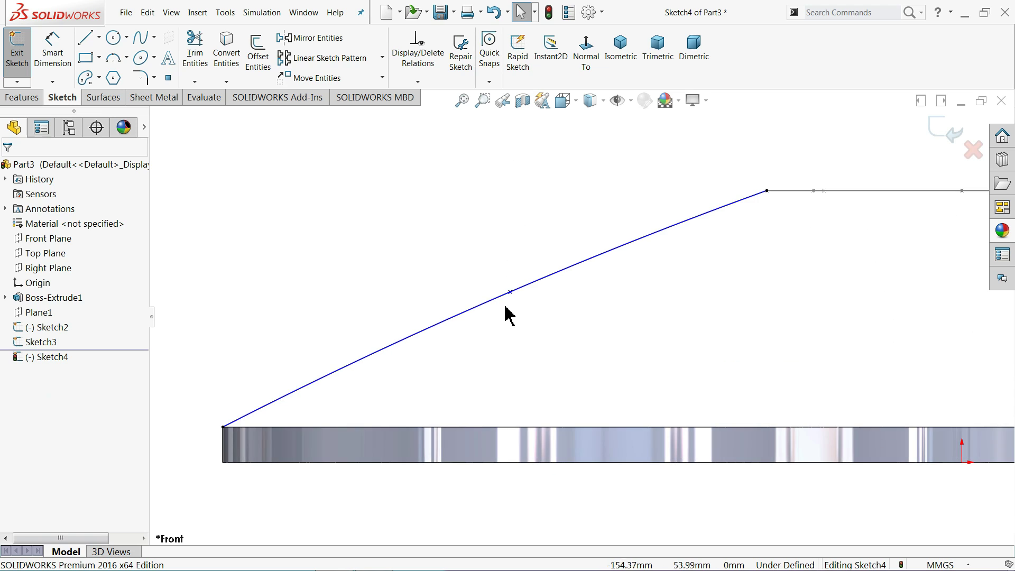
{"action": "left_click", "coordinate": [511, 293]}
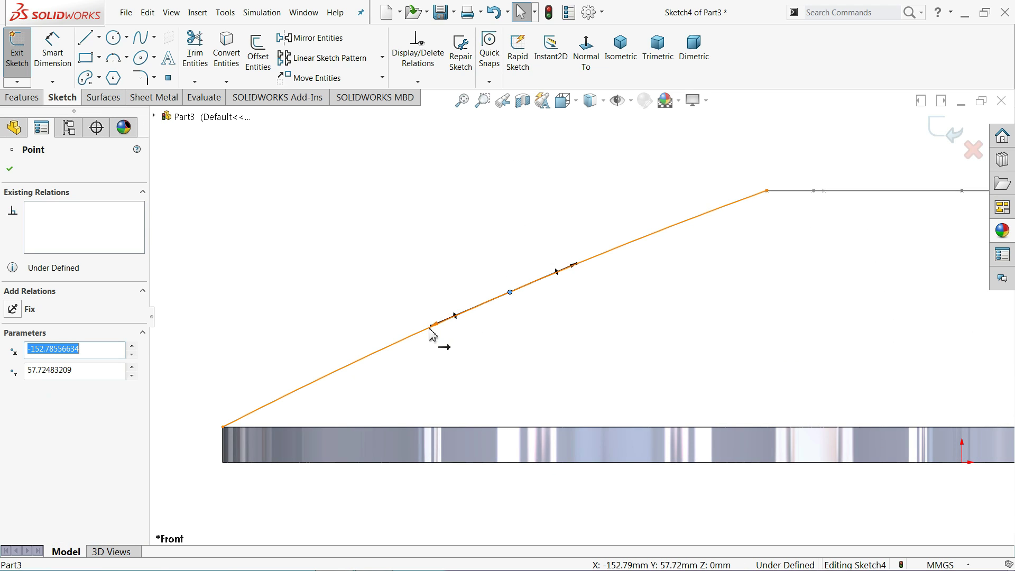
{"action": "left_click_drag", "start_coordinate": [432, 328], "coordinate": [431, 310]}
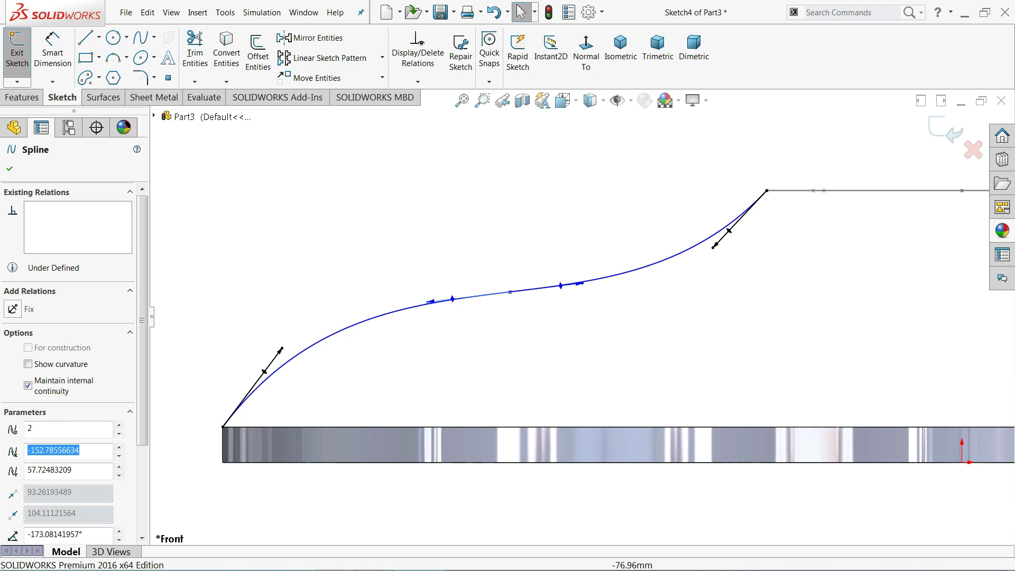
Steepen the front spline at its ankle and toe ends and move its middle point to about X -164.6, Y 54.5 mm.
{"action": "left_click_drag", "start_coordinate": [714, 249], "coordinate": [726, 256]}
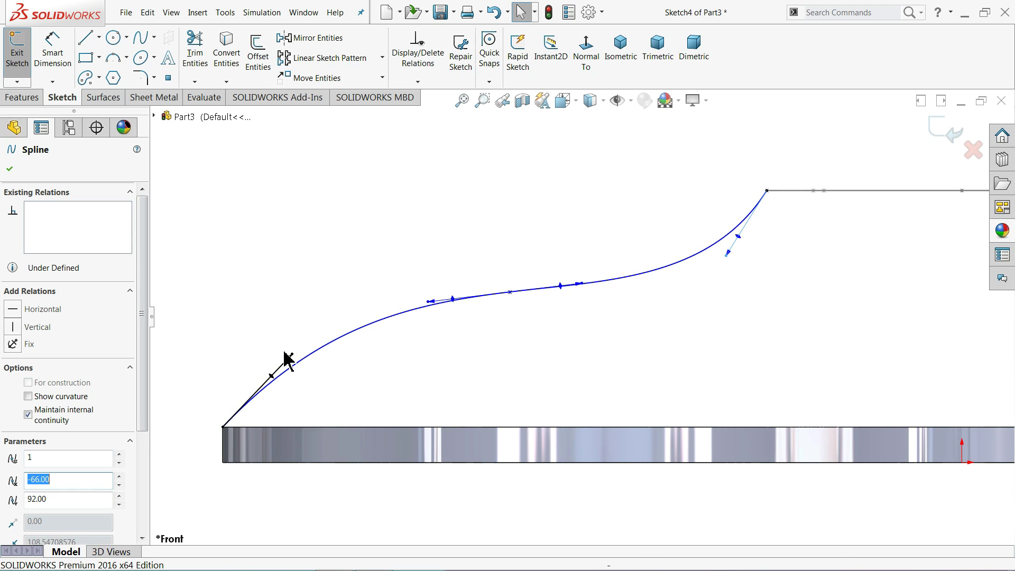
{"action": "left_click_drag", "start_coordinate": [292, 353], "coordinate": [225, 386]}
{"action": "left_click_drag", "start_coordinate": [510, 294], "coordinate": [476, 304]}
{"action": "scroll", "coordinate": [457, 349], "scroll_direction": "down", "scroll_amount": 3}
{"action": "mouse_move", "coordinate": [458, 343]}
{"action": "middle_mouse_down"}
{"action": "mouse_move", "coordinate": [488, 336]}
{"action": "mouse_move", "coordinate": [547, 379]}
{"action": "mouse_move", "coordinate": [473, 340]}
{"action": "mouse_move", "coordinate": [478, 306]}
{"action": "middle_mouse_up"}
{"action": "scroll", "coordinate": [656, 287], "scroll_direction": "up", "scroll_amount": 4}
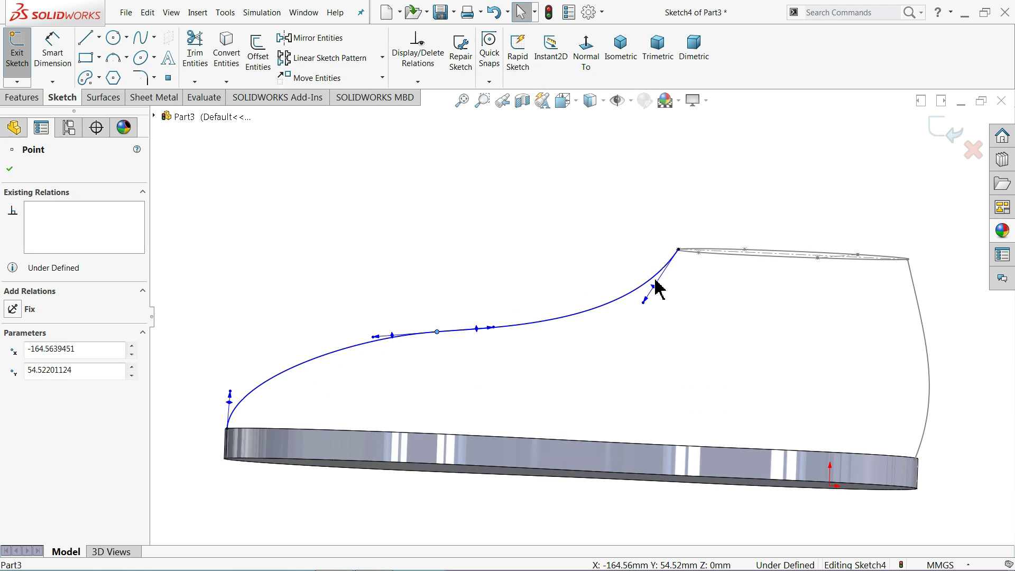
{"action": "left_click_drag", "start_coordinate": [645, 305], "coordinate": [658, 297]}
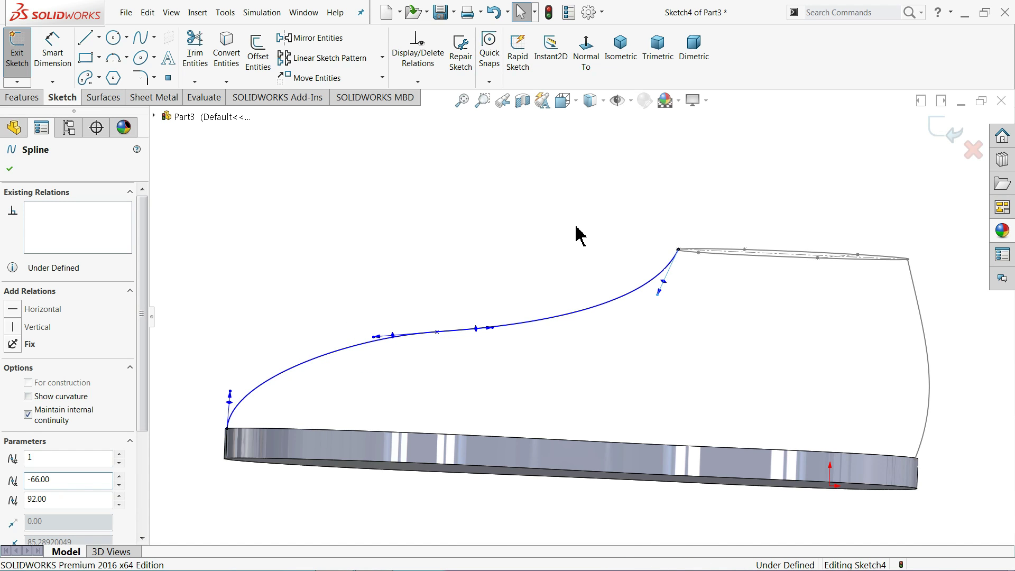
Examine the existing relations on the front spline's ankle and toe endpoints.
{"action": "middle_click_drag", "start_coordinate": [580, 235], "coordinate": [602, 324]}
{"action": "scroll", "coordinate": [668, 249], "scroll_direction": "up", "scroll_amount": 5}
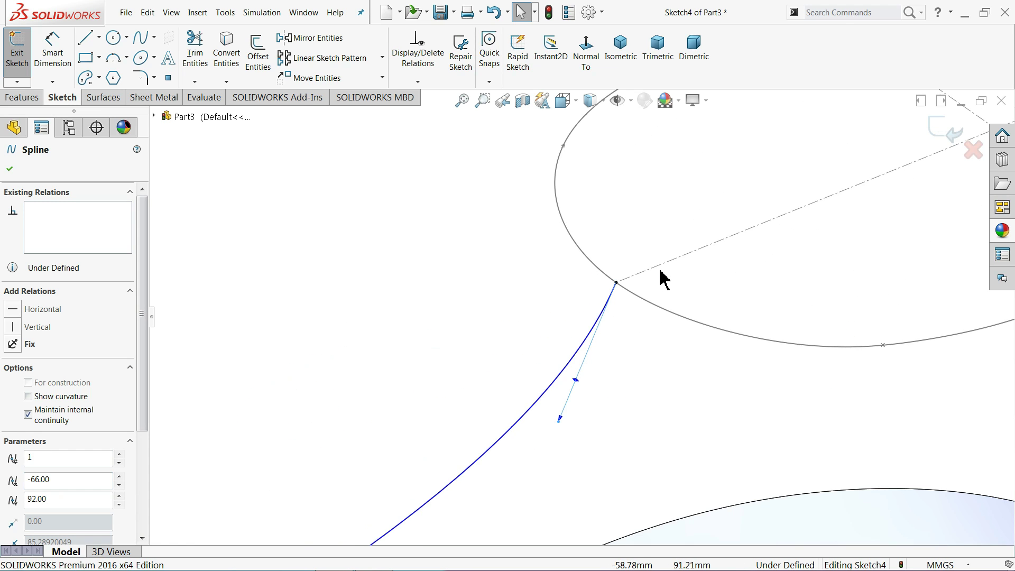
{"action": "scroll", "coordinate": [656, 285], "scroll_direction": "up", "scroll_amount": 4}
{"action": "key", "text": "Escape"}
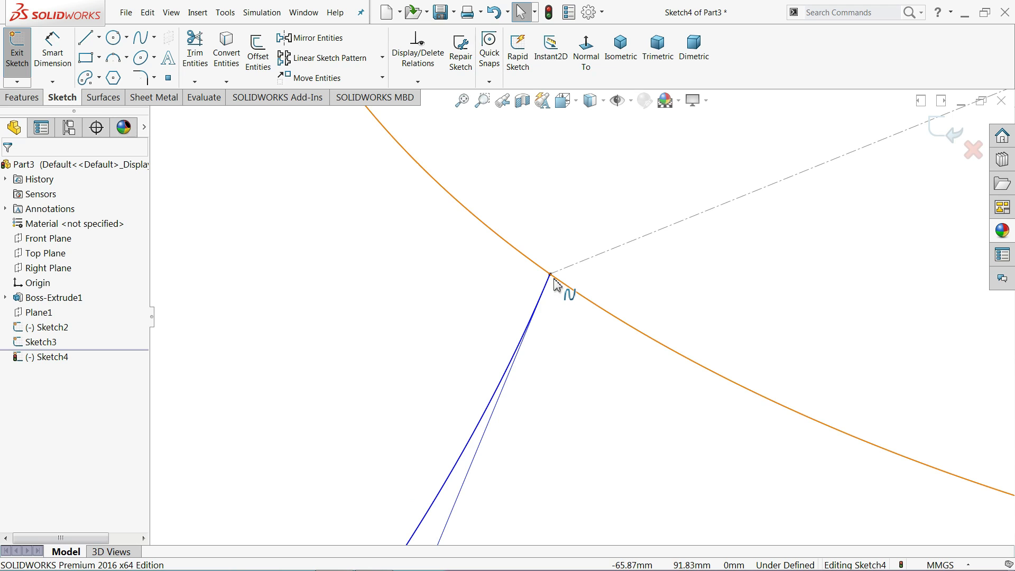
{"action": "left_click", "coordinate": [551, 276]}
{"action": "scroll", "coordinate": [550, 318], "scroll_direction": "down", "scroll_amount": 10}
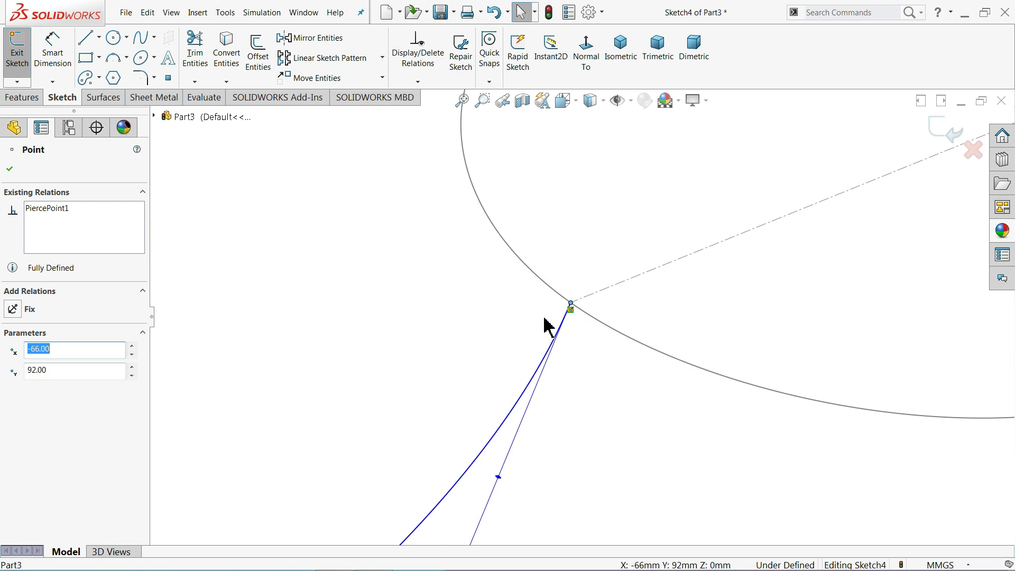
{"action": "scroll", "coordinate": [412, 477], "scroll_direction": "down", "scroll_amount": 5}
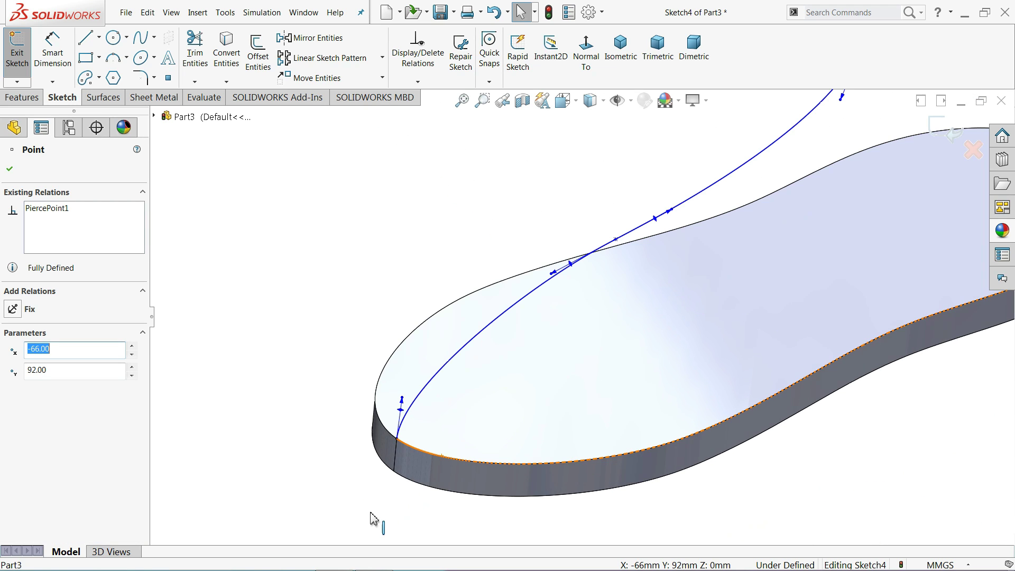
{"action": "scroll", "coordinate": [427, 437], "scroll_direction": "up", "scroll_amount": 2}
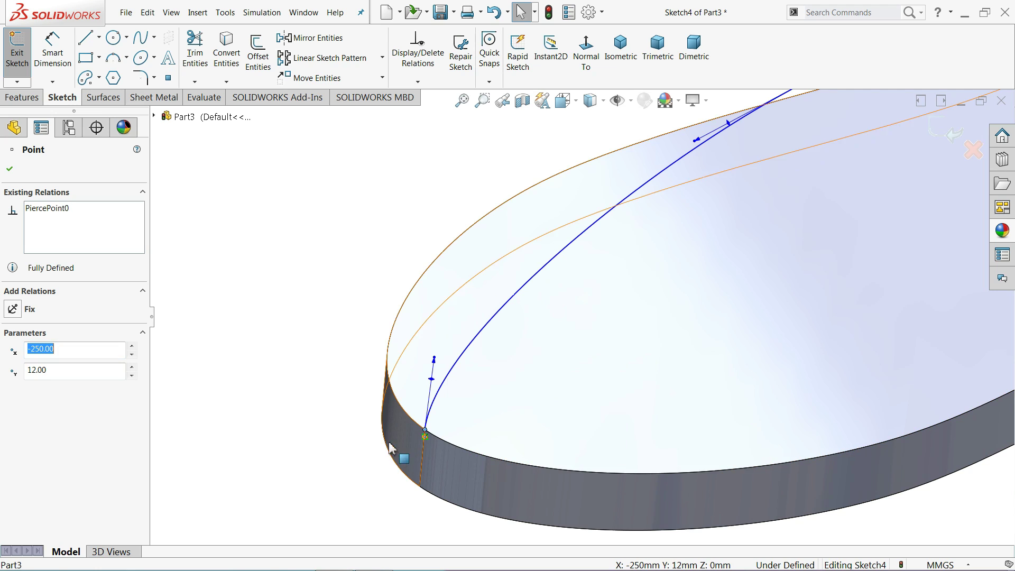
{"action": "left_click", "coordinate": [312, 355]}
{"action": "scroll", "coordinate": [322, 358], "scroll_direction": "up", "scroll_amount": 5}
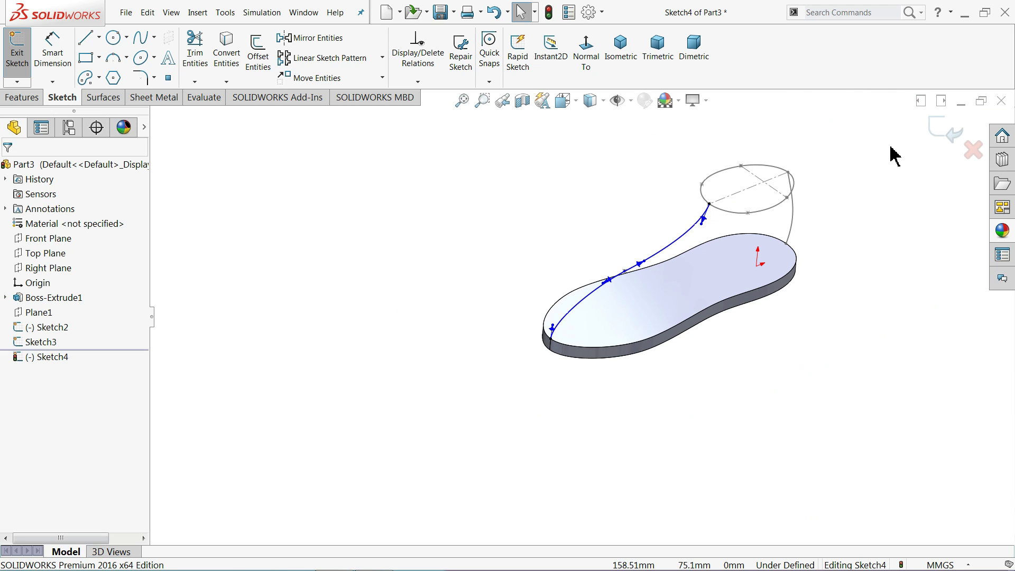
Close the front profile sketch and start a new 3D sketch.
{"action": "left_click", "coordinate": [946, 132]}
{"action": "scroll", "coordinate": [759, 256], "scroll_direction": "down", "scroll_amount": 3}
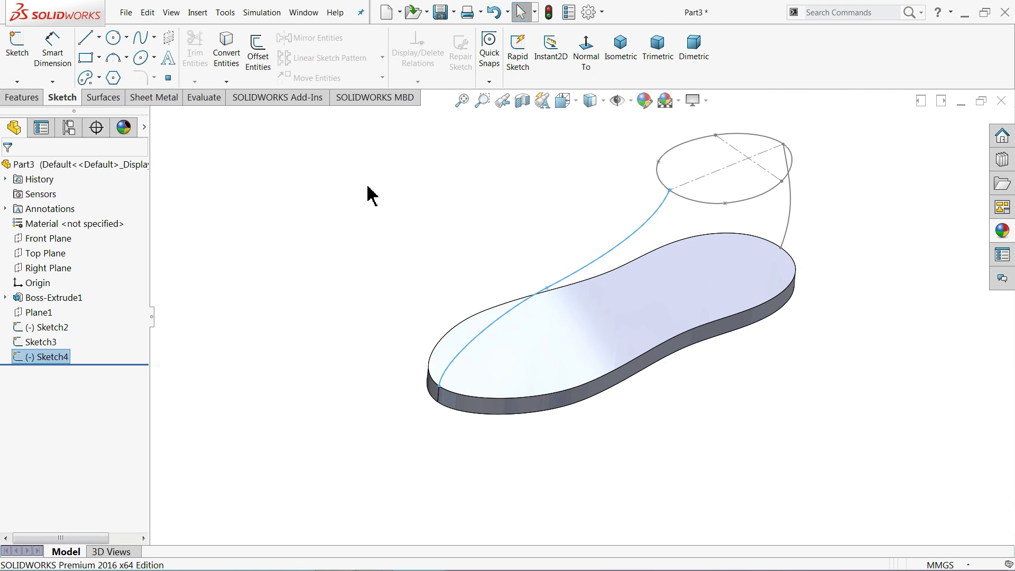
{"action": "middle_click_drag", "start_coordinate": [354, 210], "coordinate": [349, 207]}
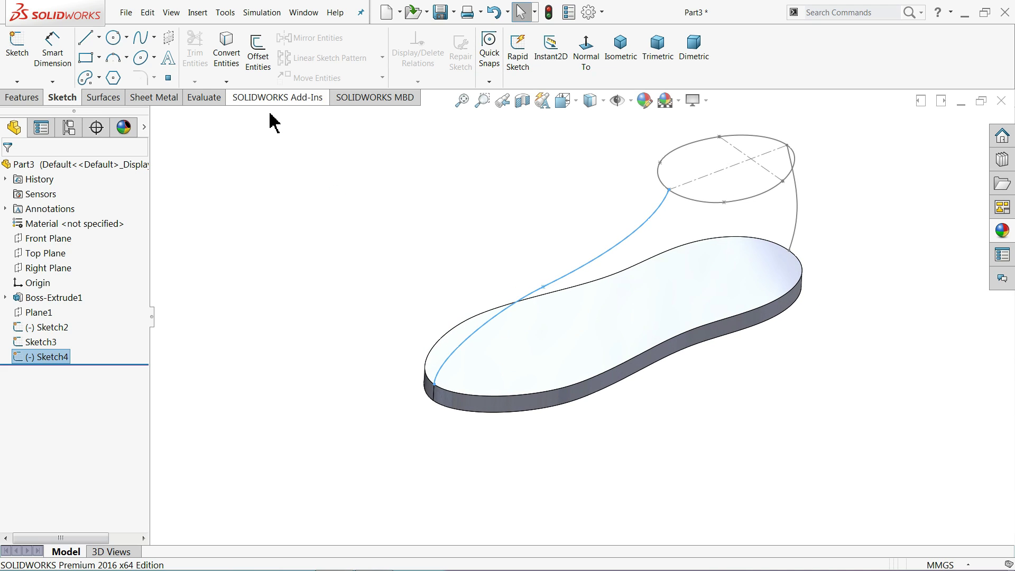
{"action": "left_click", "coordinate": [17, 82]}
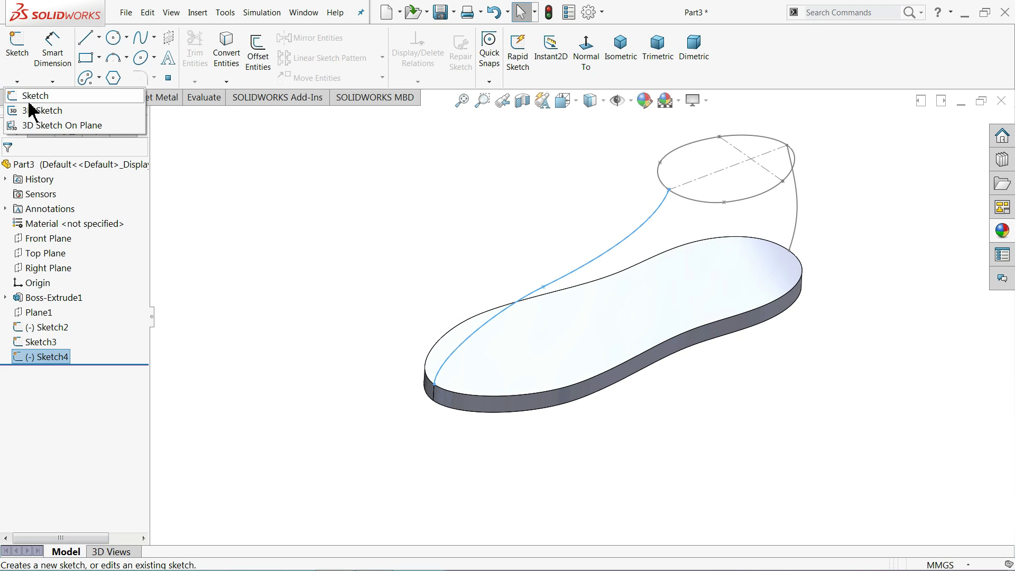
{"action": "left_click", "coordinate": [33, 110]}
{"action": "scroll", "coordinate": [689, 227], "scroll_direction": "down", "scroll_amount": 1}
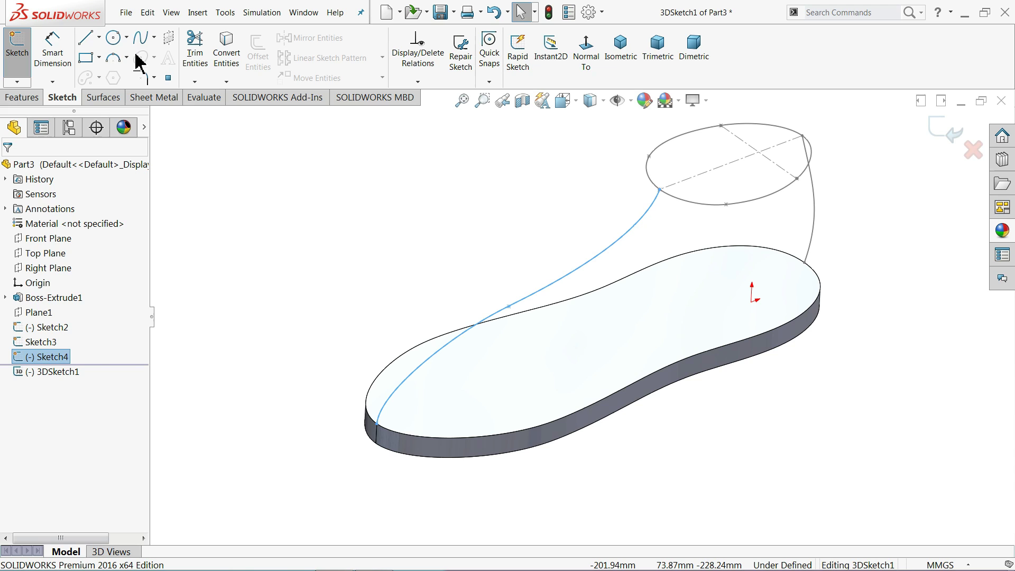
Draw a two-point spline from one side of the ankle outline down to the sole's upper edge near the heel.
{"action": "left_click", "coordinate": [149, 40]}
{"action": "scroll", "coordinate": [745, 227], "scroll_direction": "down", "scroll_amount": 2}
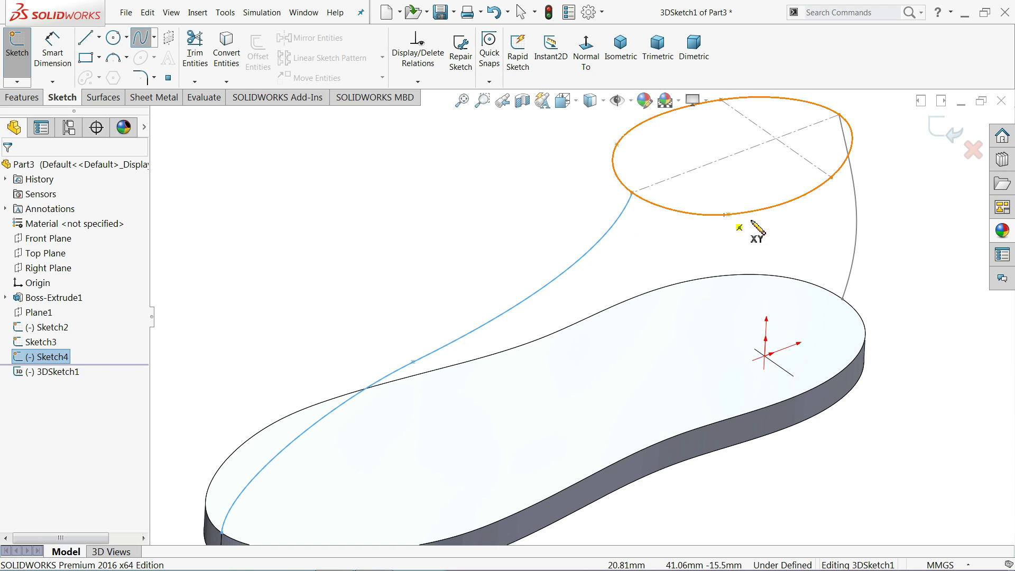
{"action": "left_click", "coordinate": [782, 204]}
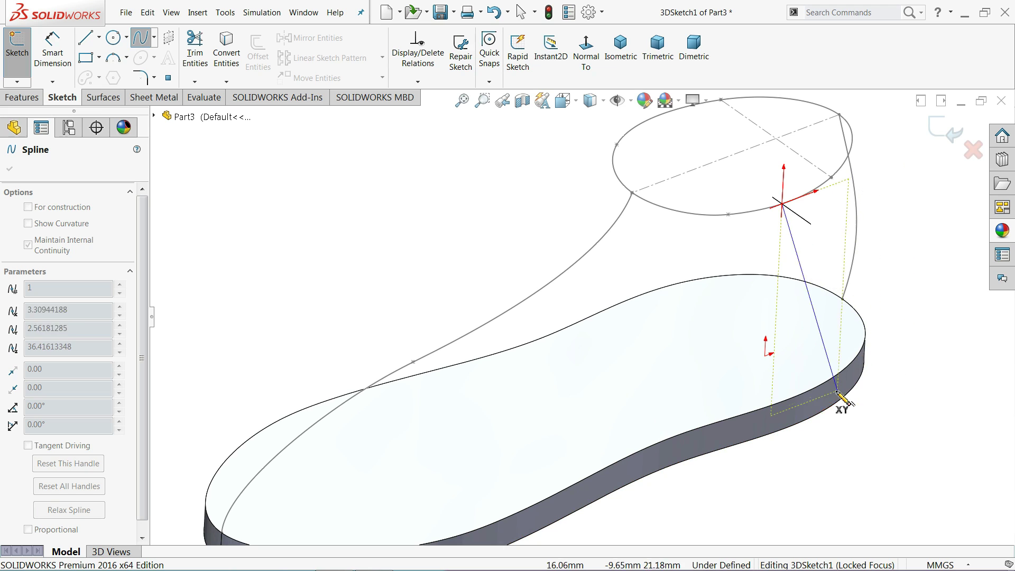
{"action": "left_click", "coordinate": [805, 393]}
{"action": "right_click", "coordinate": [897, 370]}
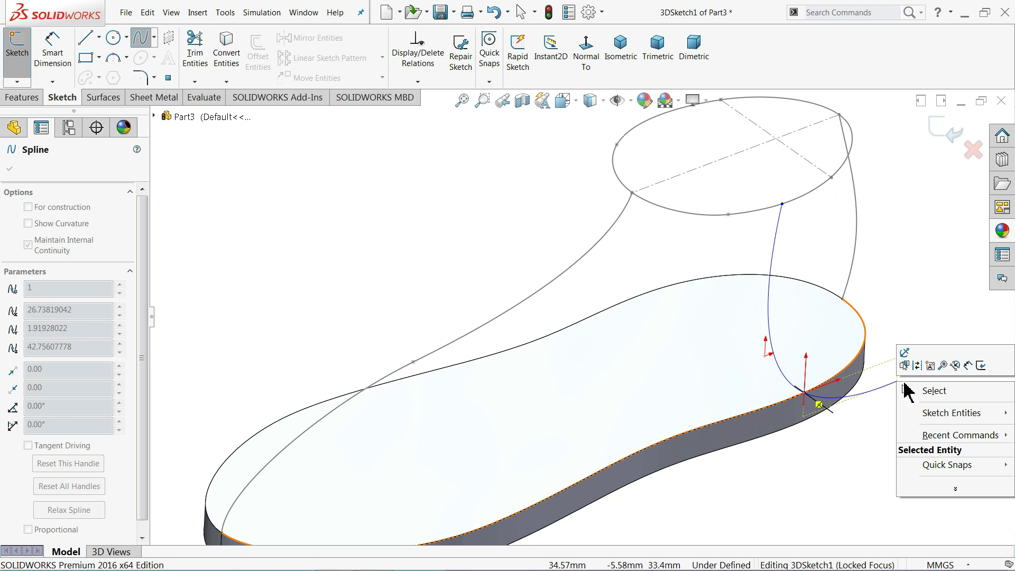
{"action": "left_click", "coordinate": [905, 391]}
{"action": "middle_click_drag", "start_coordinate": [893, 406], "coordinate": [914, 362]}
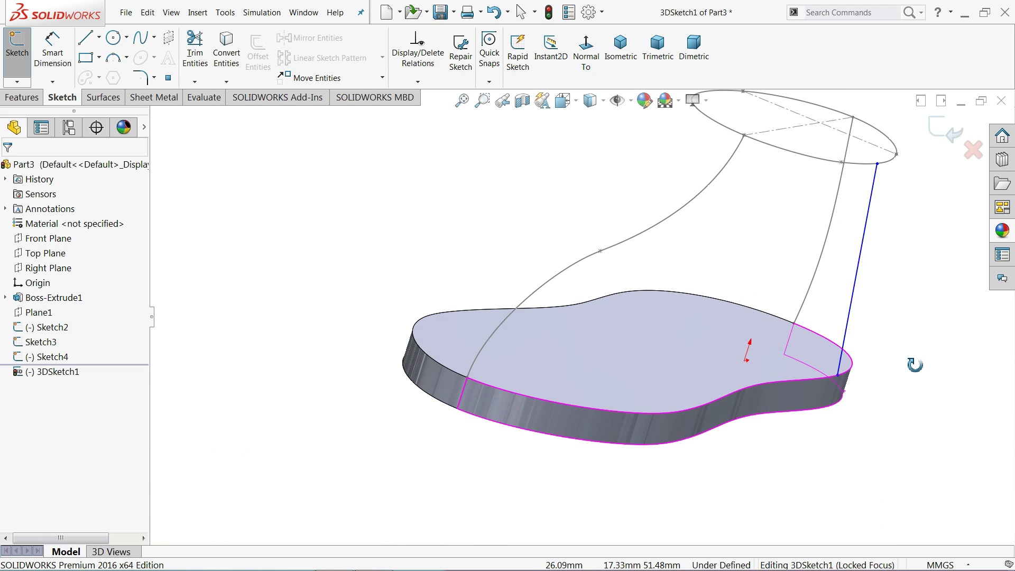
Bow the side spline outward with the tangent handles at both ends and close the 3D sketch.
{"action": "left_click", "coordinate": [860, 277]}
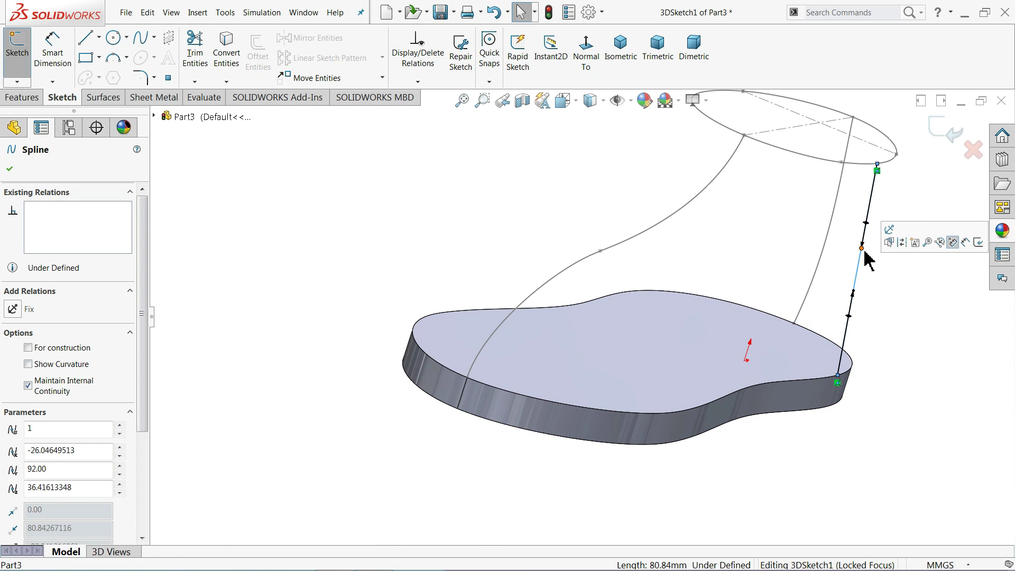
{"action": "left_click_drag", "start_coordinate": [867, 259], "coordinate": [878, 272]}
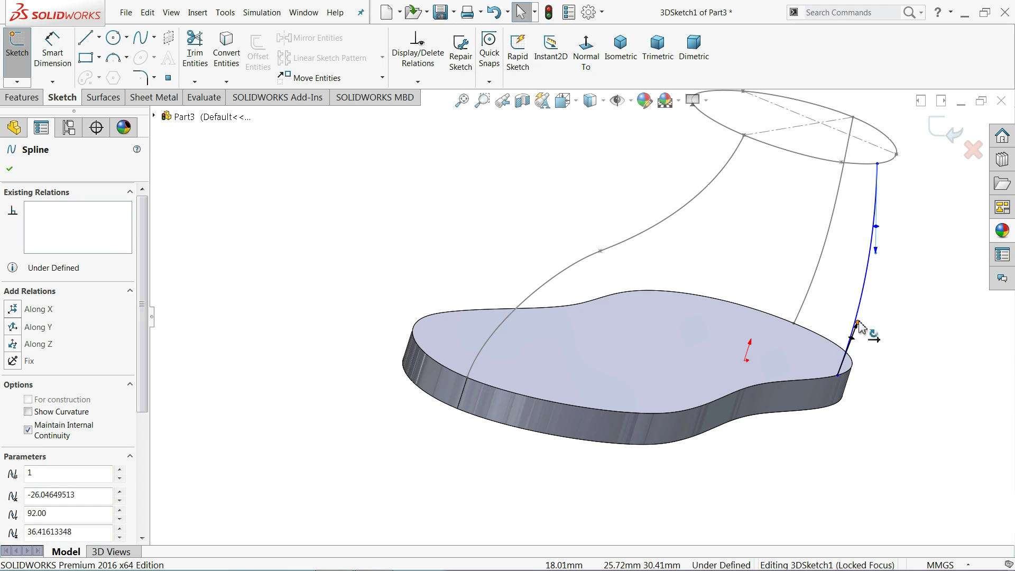
{"action": "left_click_drag", "start_coordinate": [859, 325], "coordinate": [860, 332]}
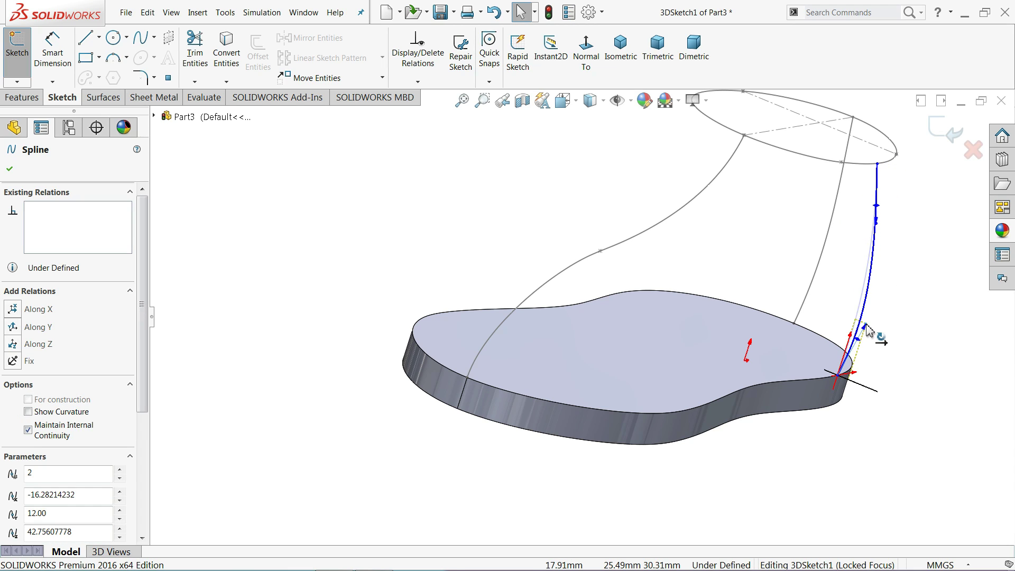
{"action": "mouse_move", "coordinate": [888, 310]}
{"action": "middle_mouse_down"}
{"action": "mouse_move", "coordinate": [863, 294]}
{"action": "mouse_move", "coordinate": [931, 279]}
{"action": "mouse_move", "coordinate": [895, 313]}
{"action": "middle_mouse_up"}
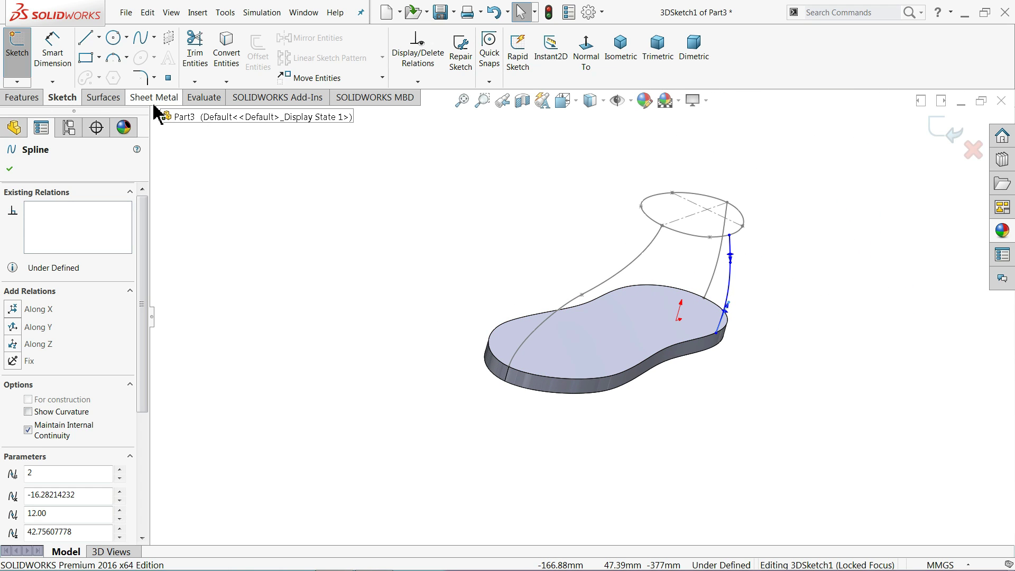
{"action": "left_click", "coordinate": [945, 132]}
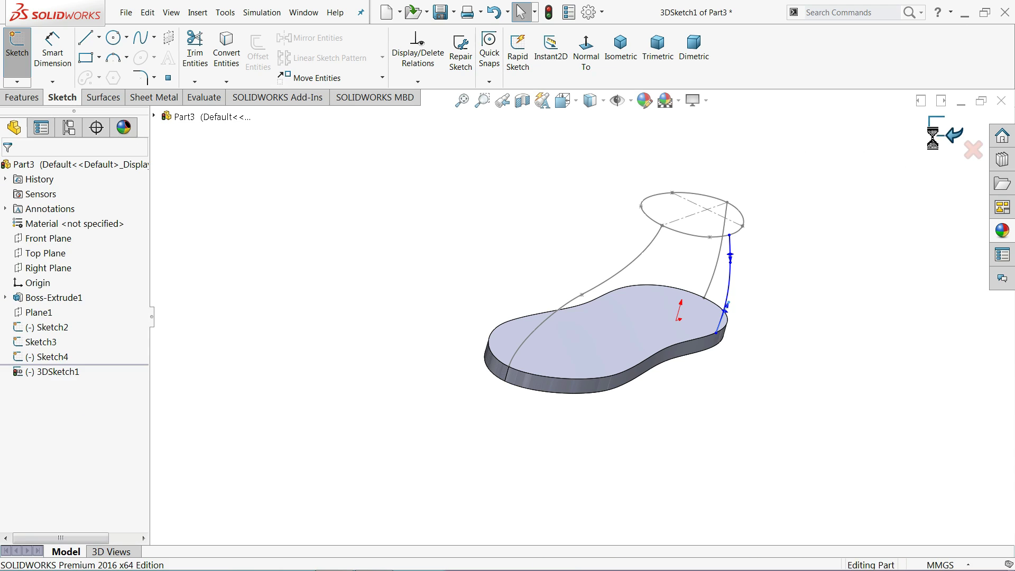
Reopen the 3D sketch and draw a second two-point spline on the opposite side, from the ankle outline to the sole's upper edge.
{"action": "left_click", "coordinate": [17, 82]}
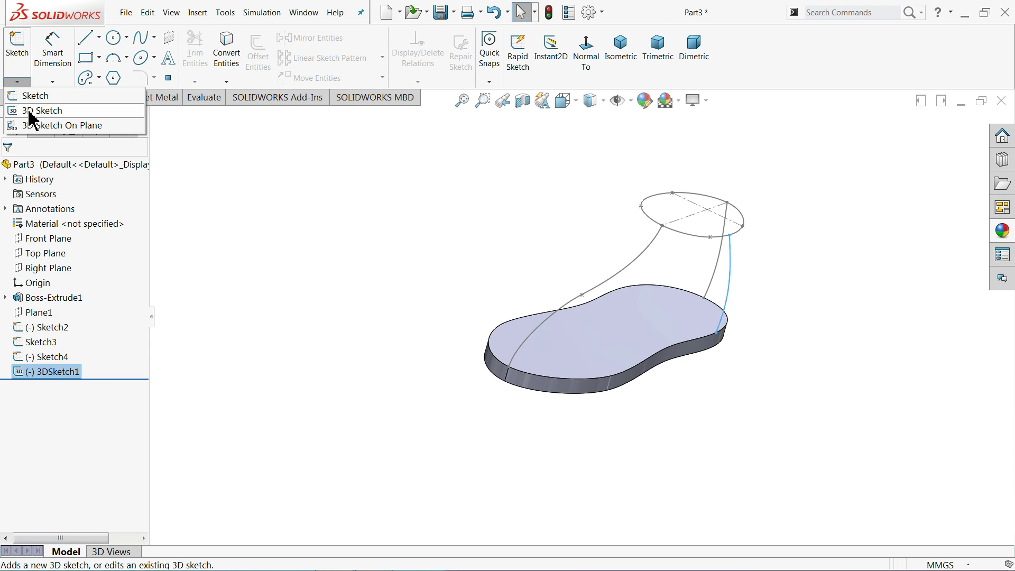
{"action": "left_click", "coordinate": [37, 109]}
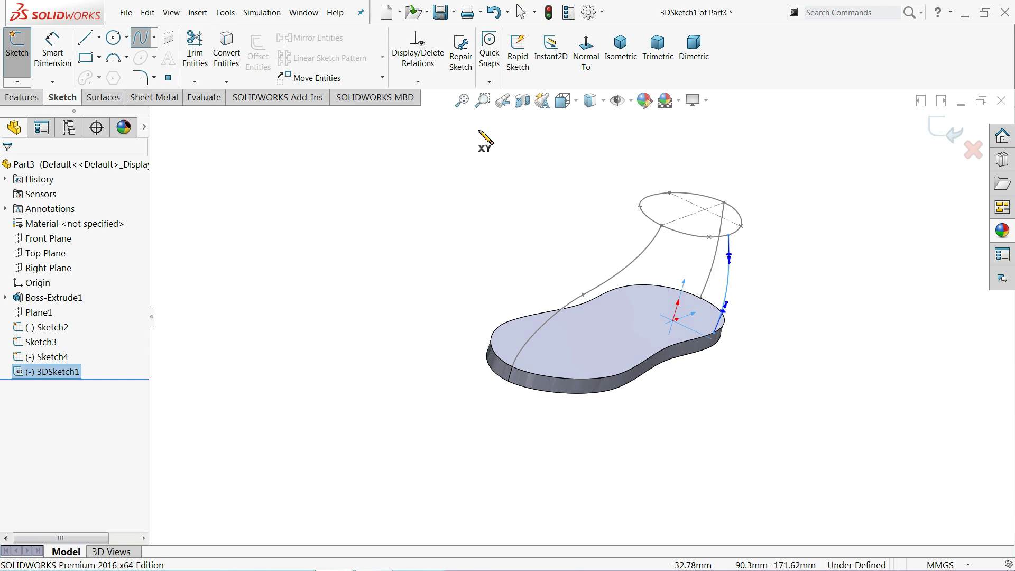
{"action": "mouse_move", "coordinate": [482, 141]}
{"action": "middle_mouse_down"}
{"action": "mouse_move", "coordinate": [653, 227]}
{"action": "mouse_move", "coordinate": [657, 302]}
{"action": "mouse_move", "coordinate": [632, 322]}
{"action": "middle_mouse_up"}
{"action": "scroll", "coordinate": [616, 328], "scroll_direction": "down", "scroll_amount": 3}
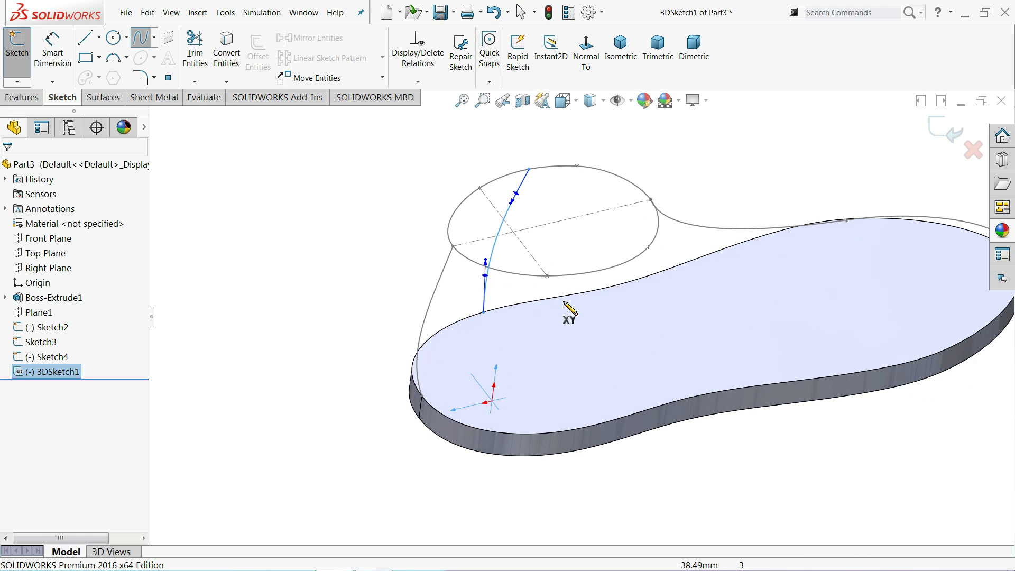
{"action": "left_click", "coordinate": [590, 273]}
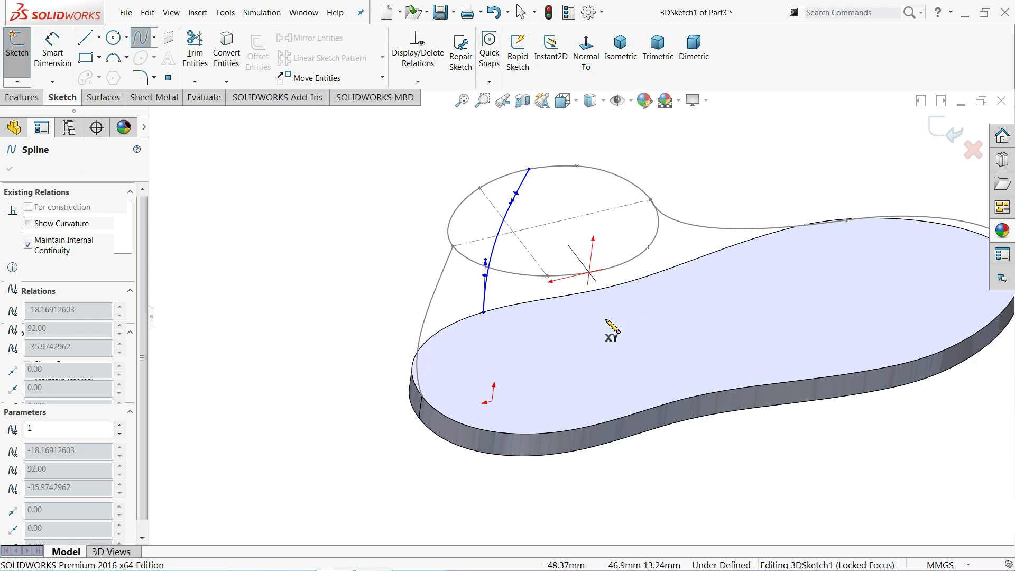
{"action": "left_click", "coordinate": [587, 427]}
{"action": "right_click", "coordinate": [656, 299]}
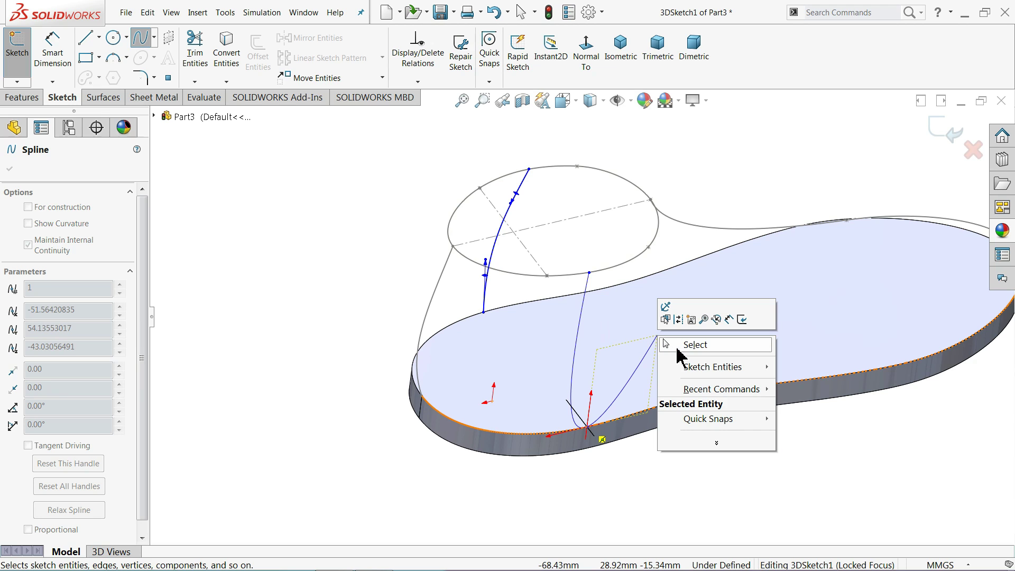
{"action": "left_click", "coordinate": [682, 344]}
Slide the second side spline's lower endpoint along the sole's edge toward the heel, nearly in line with the opposite spline.
{"action": "mouse_move", "coordinate": [655, 414]}
{"action": "middle_mouse_down"}
{"action": "mouse_move", "coordinate": [598, 338]}
{"action": "mouse_move", "coordinate": [626, 311]}
{"action": "mouse_move", "coordinate": [616, 300]}
{"action": "middle_mouse_up"}
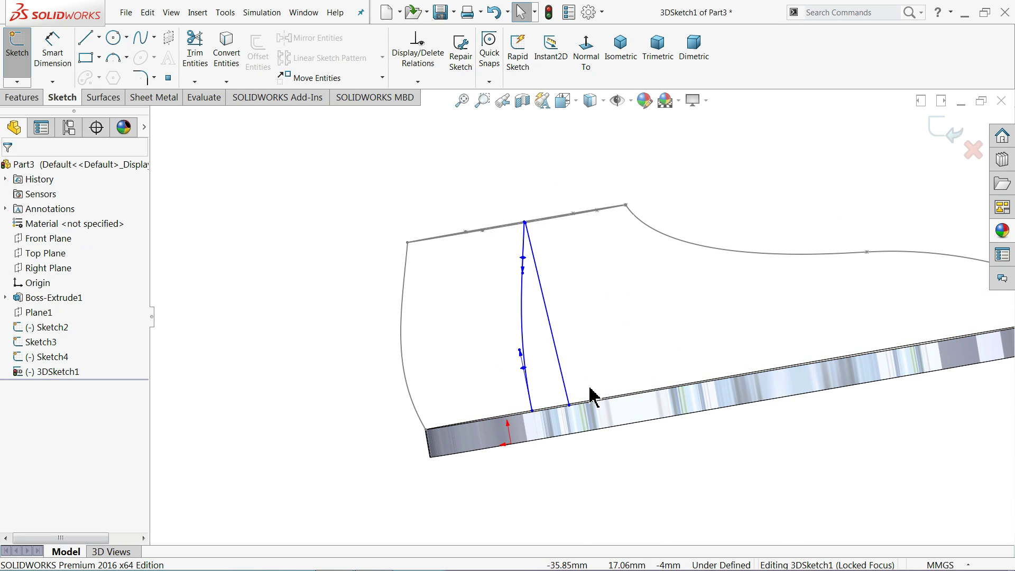
{"action": "left_click_drag", "start_coordinate": [570, 407], "coordinate": [540, 415]}
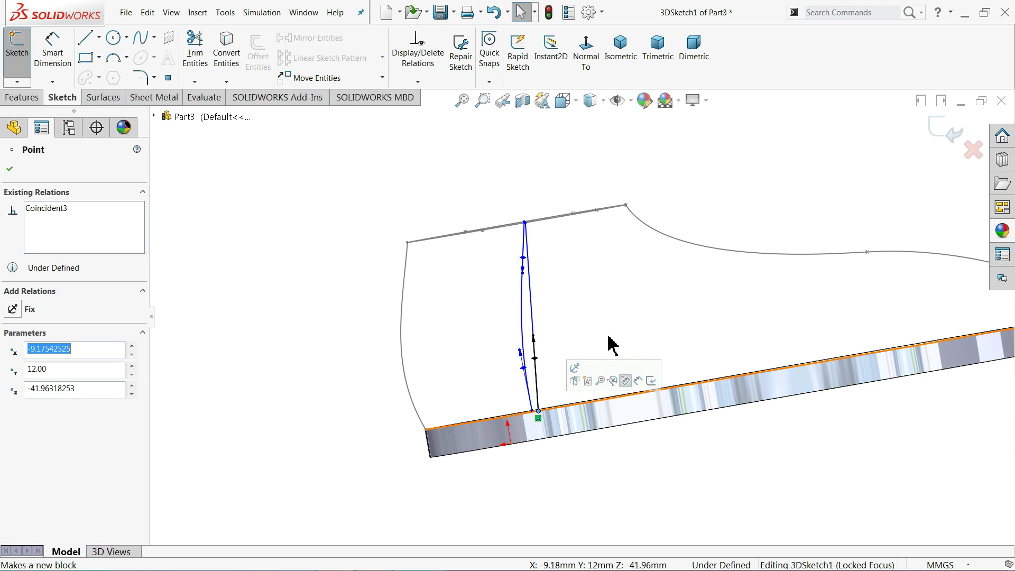
{"action": "middle_click_drag", "start_coordinate": [607, 344], "coordinate": [662, 403]}
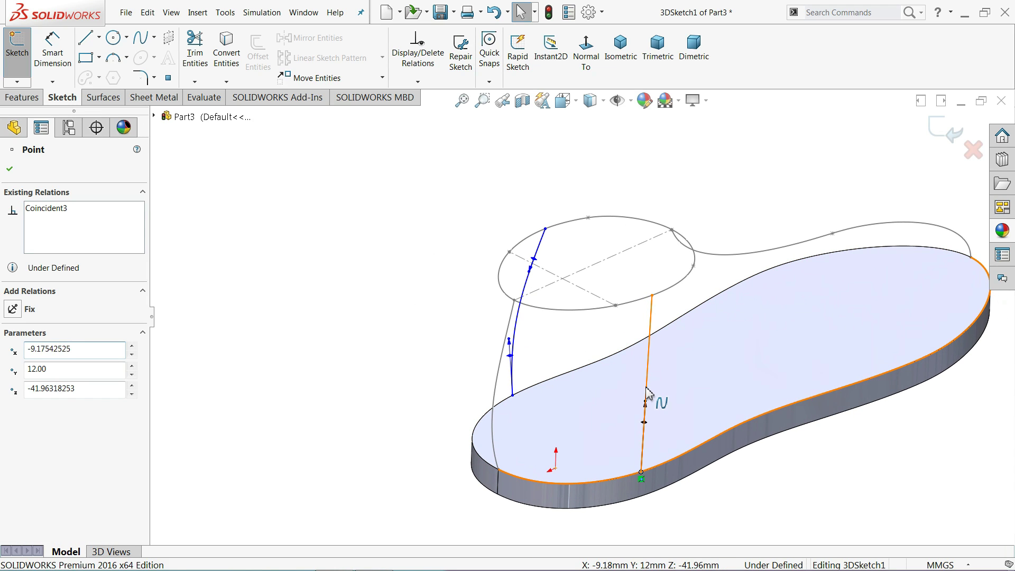
Bow the second side spline outward with the tangent handles at both ends and exit the 3D sketch.
{"action": "left_click", "coordinate": [654, 400]}
{"action": "left_click_drag", "start_coordinate": [654, 369], "coordinate": [661, 374]}
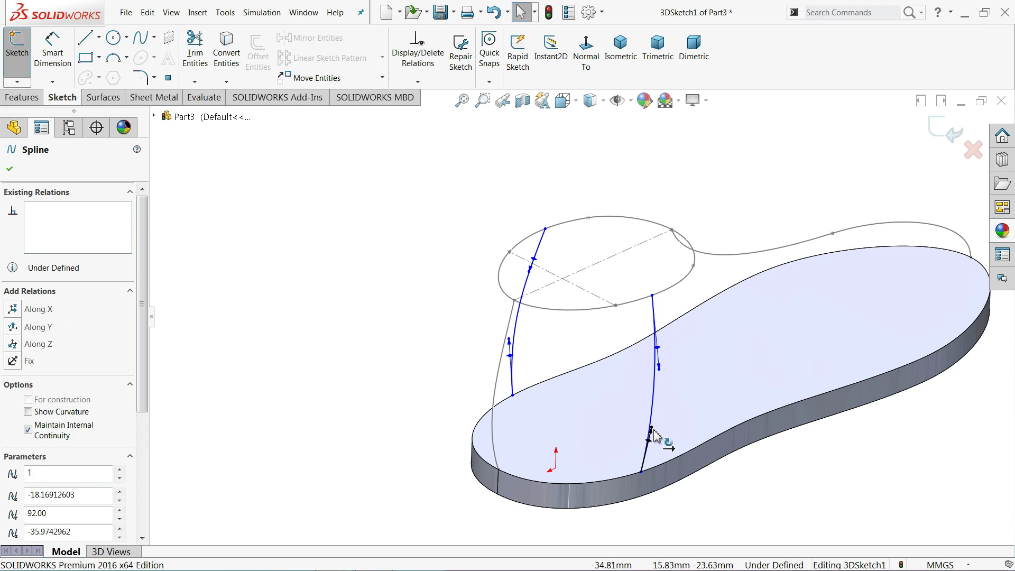
{"action": "left_click_drag", "start_coordinate": [654, 433], "coordinate": [657, 437]}
{"action": "middle_click_drag", "start_coordinate": [660, 435], "coordinate": [888, 389]}
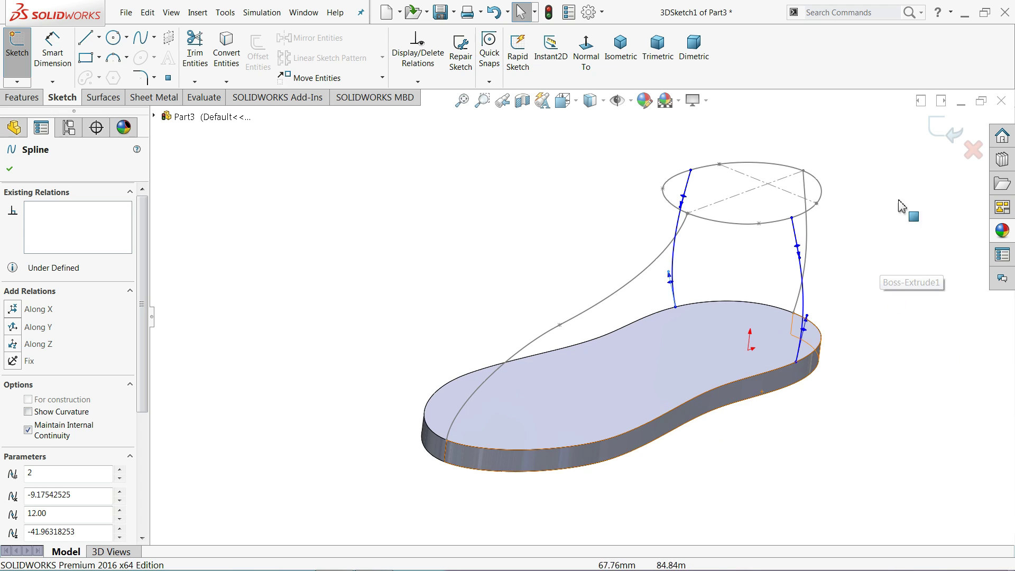
{"action": "left_click", "coordinate": [949, 131]}
Reopen the first 3D sketch and delete the second side spline, keeping only the first one.
{"action": "mouse_move", "coordinate": [846, 311]}
{"action": "middle_mouse_down"}
{"action": "mouse_move", "coordinate": [761, 292]}
{"action": "mouse_move", "coordinate": [797, 317]}
{"action": "mouse_move", "coordinate": [784, 308]}
{"action": "mouse_move", "coordinate": [770, 249]}
{"action": "mouse_move", "coordinate": [767, 259]}
{"action": "middle_mouse_up"}
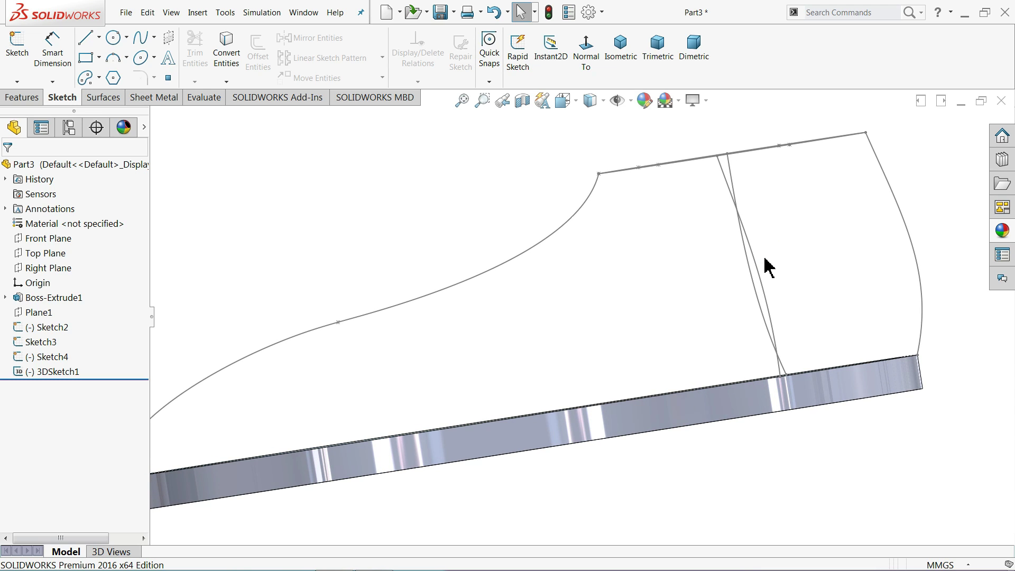
{"action": "left_click", "coordinate": [17, 374]}
{"action": "left_click", "coordinate": [23, 343]}
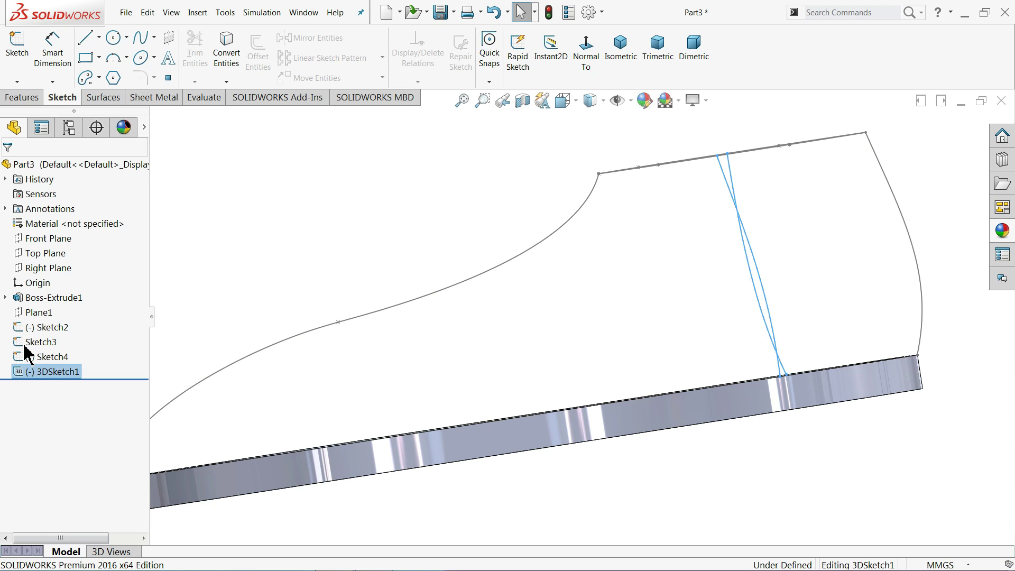
{"action": "middle_click_drag", "start_coordinate": [516, 254], "coordinate": [551, 309]}
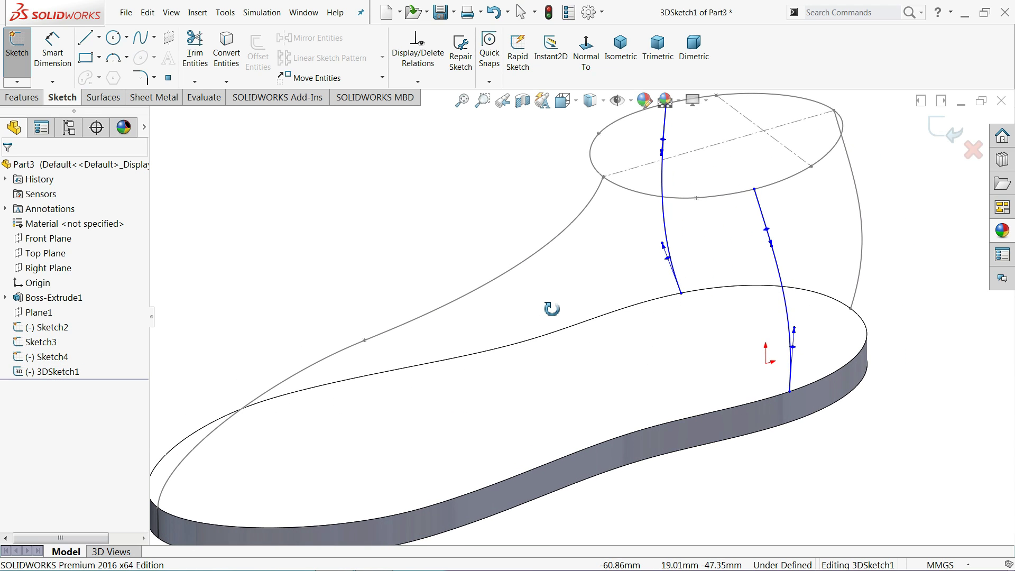
{"action": "left_click", "coordinate": [667, 233]}
{"action": "key", "text": "Delete"}
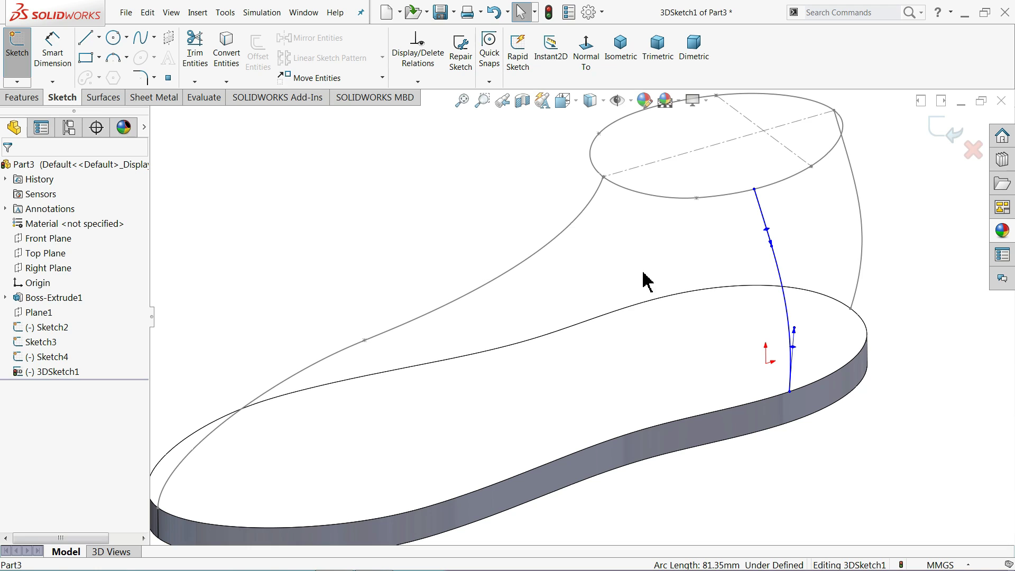
Slide the remaining side spline's upper endpoint slightly along the ankle outline toward the heel and exit the 3D sketch.
{"action": "middle_click_drag", "start_coordinate": [661, 370], "coordinate": [678, 272]}
{"action": "scroll", "coordinate": [668, 242], "scroll_direction": "up", "scroll_amount": 3}
{"action": "scroll", "coordinate": [545, 244], "scroll_direction": "down", "scroll_amount": 2}
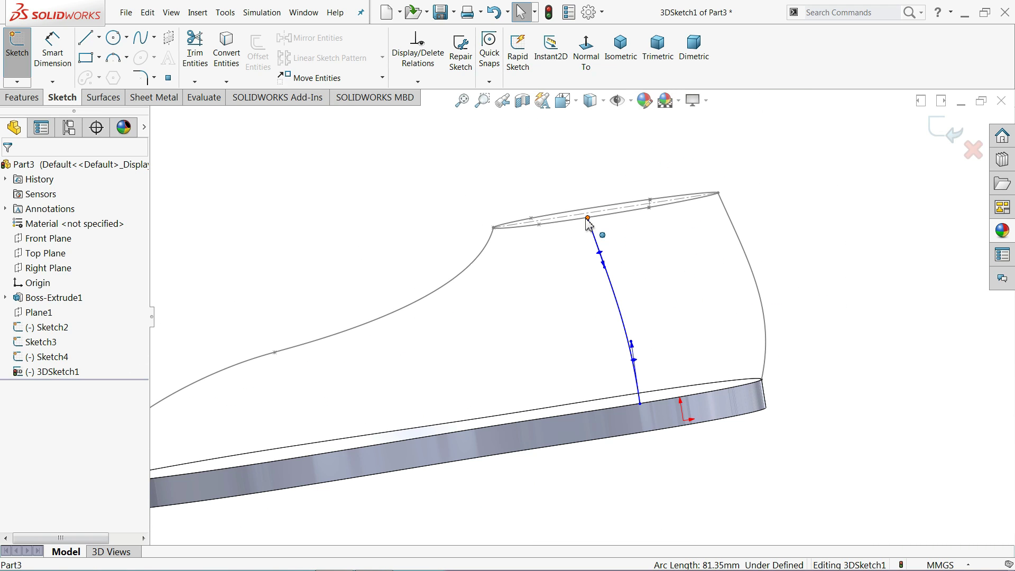
{"action": "left_click_drag", "start_coordinate": [587, 218], "coordinate": [608, 217]}
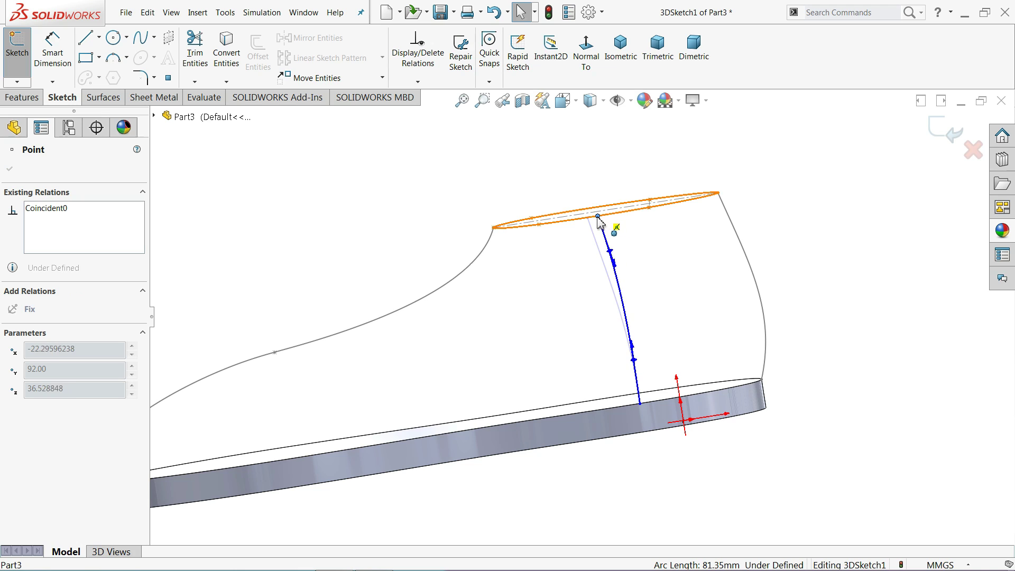
{"action": "middle_click_drag", "start_coordinate": [671, 311], "coordinate": [725, 366]}
{"action": "left_click", "coordinate": [940, 136]}
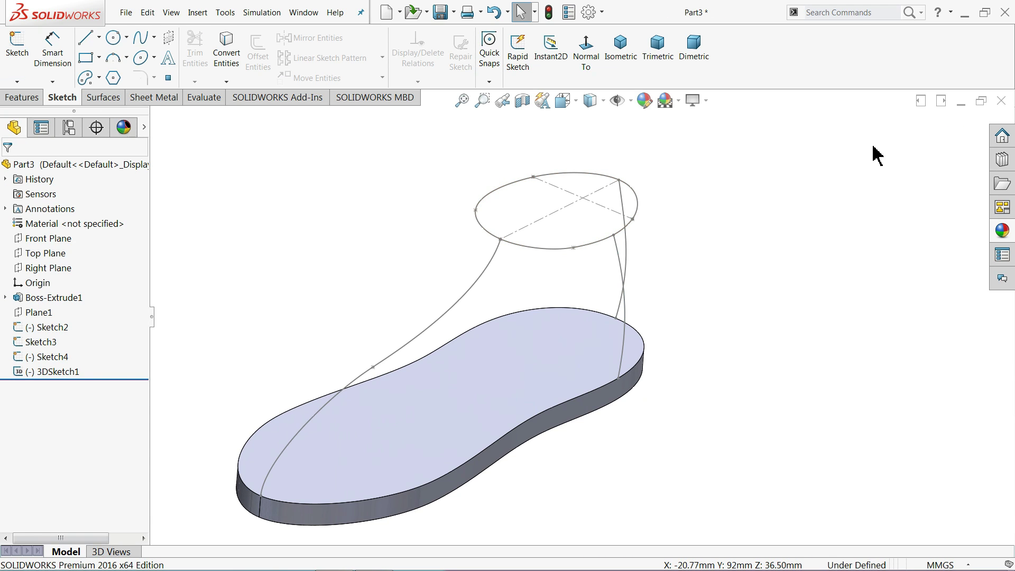
Start a separate 3D sketch and draw a two-point spline on the opposite side, from the ankle outline to the sole's upper edge.
{"action": "left_click", "coordinate": [17, 82]}
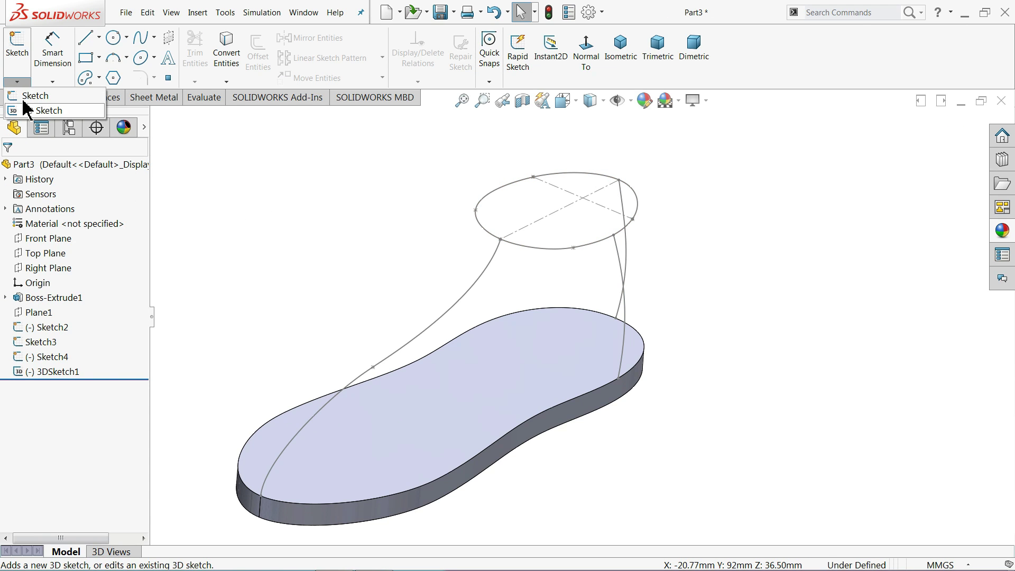
{"action": "left_click", "coordinate": [29, 109]}
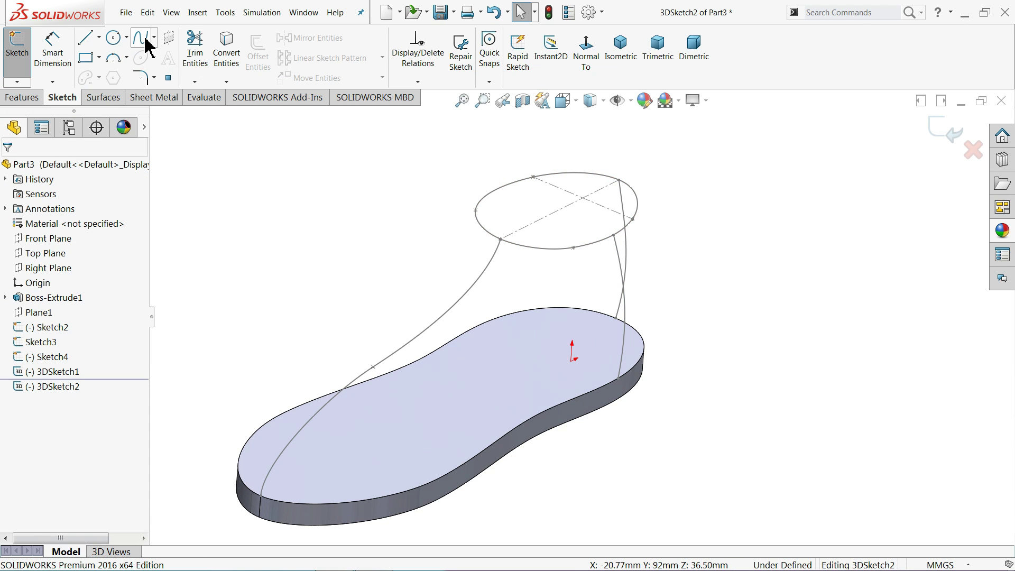
{"action": "mouse_move", "coordinate": [430, 260]}
{"action": "middle_mouse_down"}
{"action": "mouse_move", "coordinate": [680, 272]}
{"action": "mouse_move", "coordinate": [655, 281]}
{"action": "mouse_move", "coordinate": [661, 343]}
{"action": "middle_mouse_up"}
{"action": "scroll", "coordinate": [483, 381], "scroll_direction": "up", "scroll_amount": 3}
{"action": "mouse_move", "coordinate": [483, 381]}
{"action": "middle_mouse_down"}
{"action": "mouse_move", "coordinate": [483, 415]}
{"action": "mouse_move", "coordinate": [478, 301]}
{"action": "mouse_move", "coordinate": [492, 383]}
{"action": "middle_mouse_up"}
{"action": "key", "text": "s"}
{"action": "scroll", "coordinate": [492, 370], "scroll_direction": "down", "scroll_amount": 5}
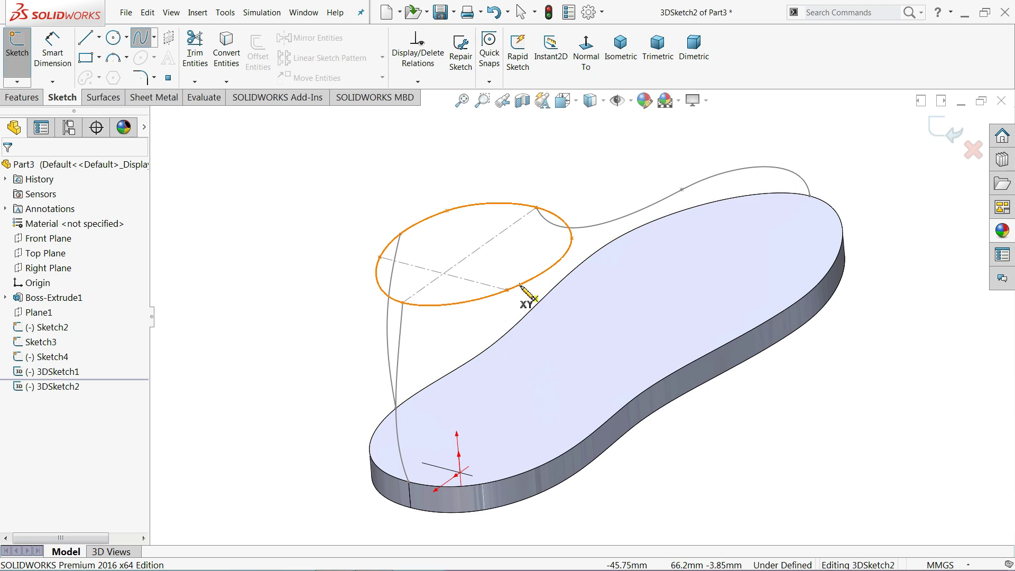
{"action": "left_click", "coordinate": [527, 283]}
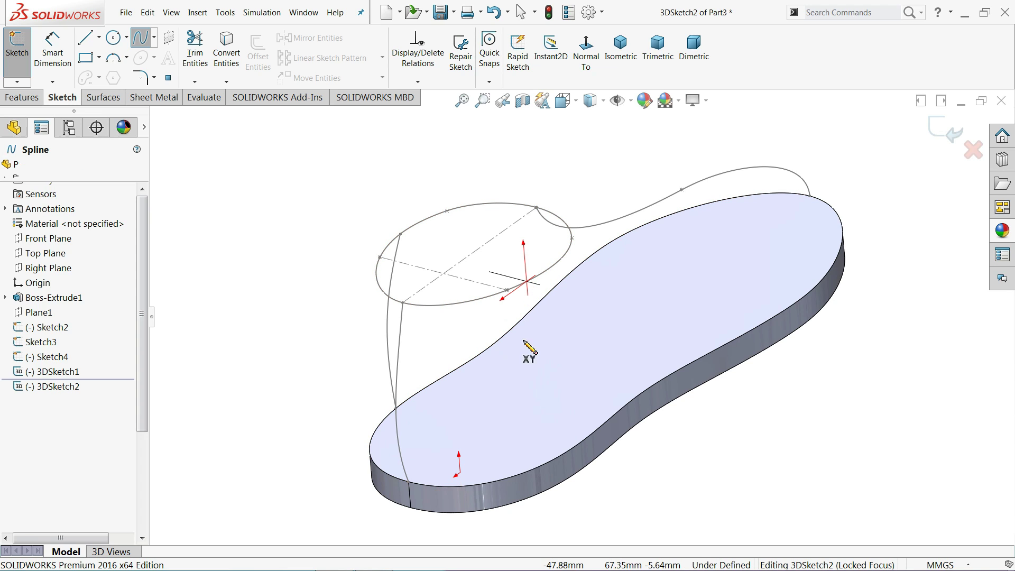
{"action": "left_click", "coordinate": [553, 462]}
{"action": "right_click", "coordinate": [674, 476]}
{"action": "left_click", "coordinate": [714, 469]}
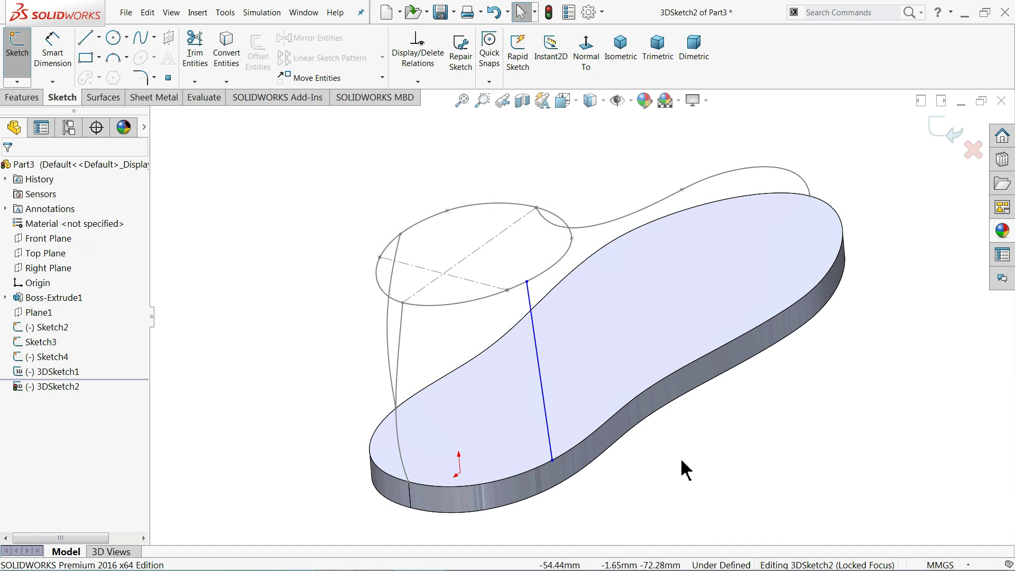
Slide the new spline's lower endpoint along the sole's upper edge toward the heel, closer in line with the other side spline.
{"action": "scroll", "coordinate": [680, 465], "scroll_direction": "up", "scroll_amount": 2}
{"action": "middle_click_drag", "start_coordinate": [678, 465], "coordinate": [603, 379]}
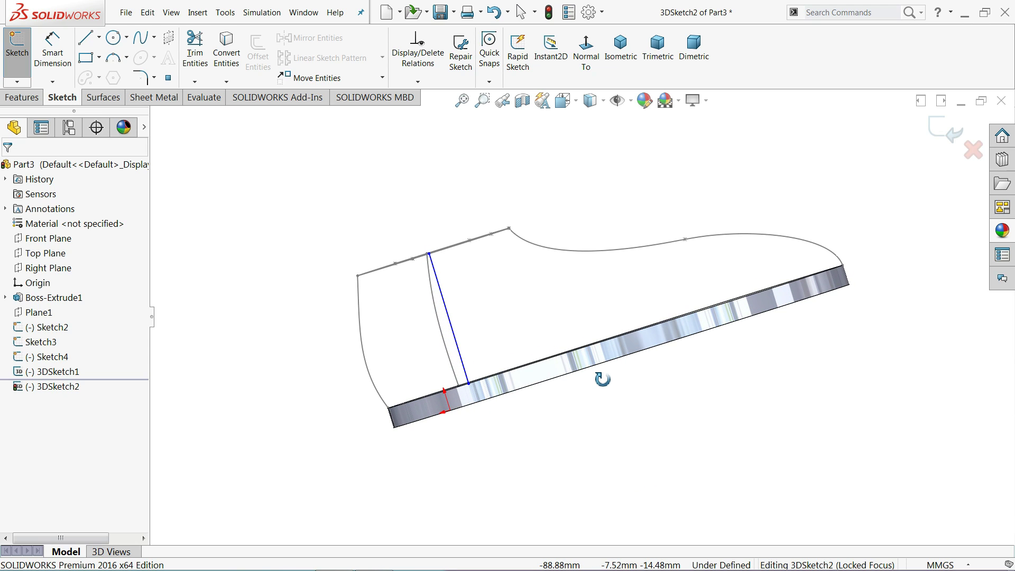
{"action": "scroll", "coordinate": [459, 382], "scroll_direction": "down", "scroll_amount": 2}
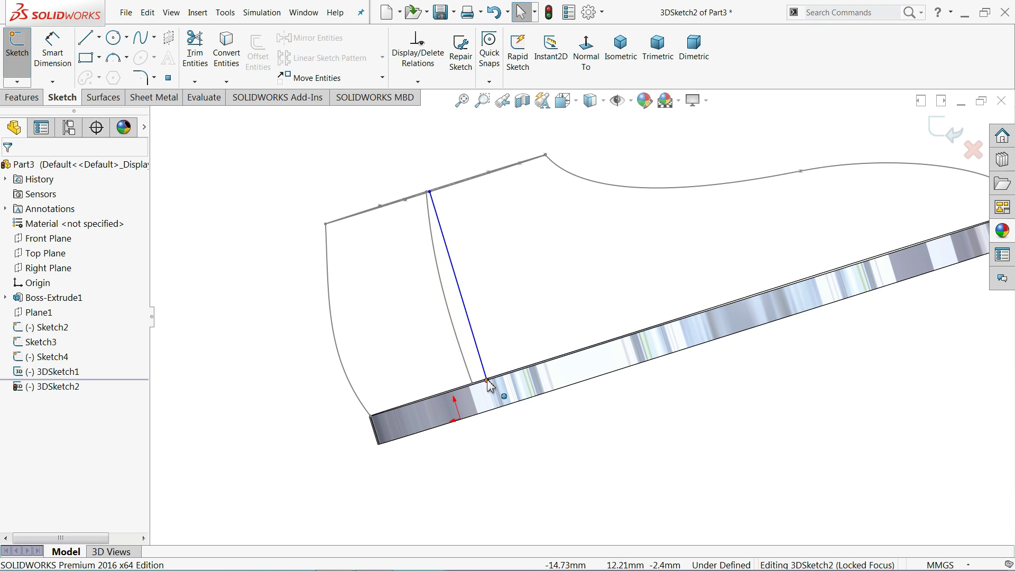
{"action": "left_click", "coordinate": [485, 383]}
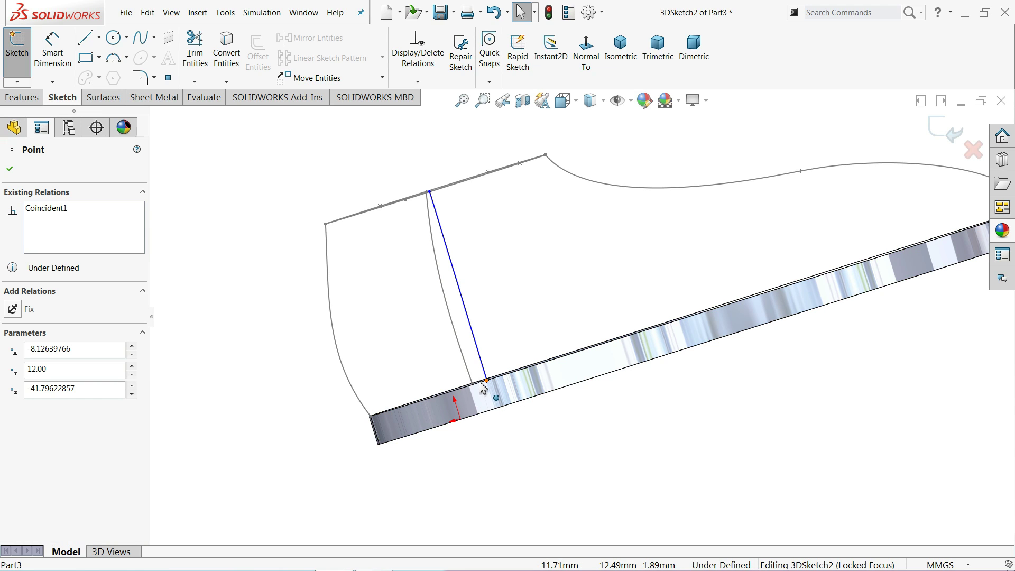
{"action": "left_click_drag", "start_coordinate": [483, 387], "coordinate": [484, 389]}
{"action": "scroll", "coordinate": [550, 318], "scroll_direction": "up", "scroll_amount": 3}
Bow the new side spline outward with its lower tangent handle and exit the 3D sketch.
{"action": "middle_click_drag", "start_coordinate": [537, 312], "coordinate": [649, 259]}
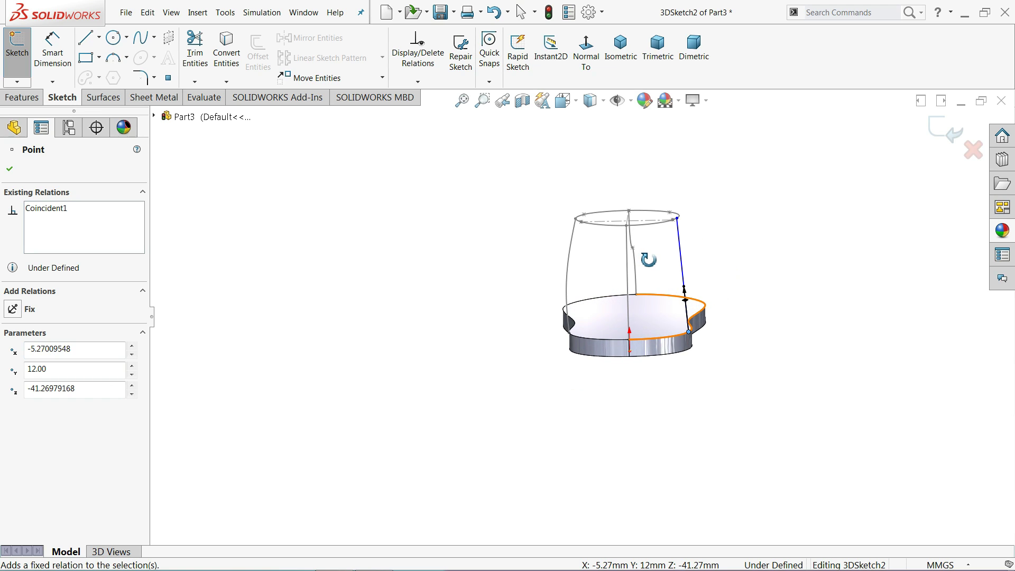
{"action": "scroll", "coordinate": [672, 286], "scroll_direction": "down", "scroll_amount": 3}
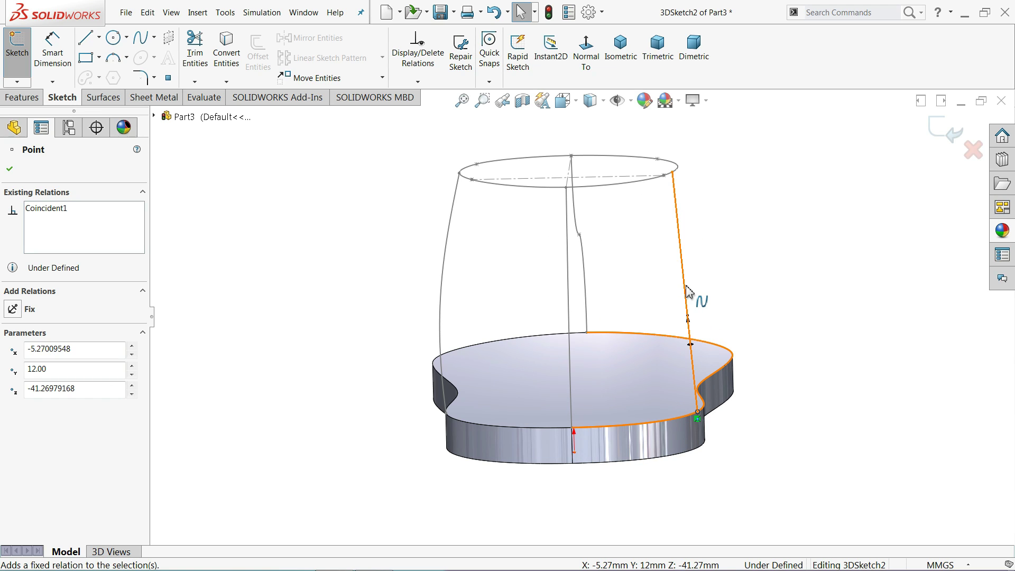
{"action": "left_click", "coordinate": [686, 288]}
{"action": "mouse_move", "coordinate": [689, 316]}
{"action": "left_mouse_down"}
{"action": "mouse_move", "coordinate": [713, 313]}
{"action": "mouse_move", "coordinate": [702, 311]}
{"action": "left_mouse_up"}
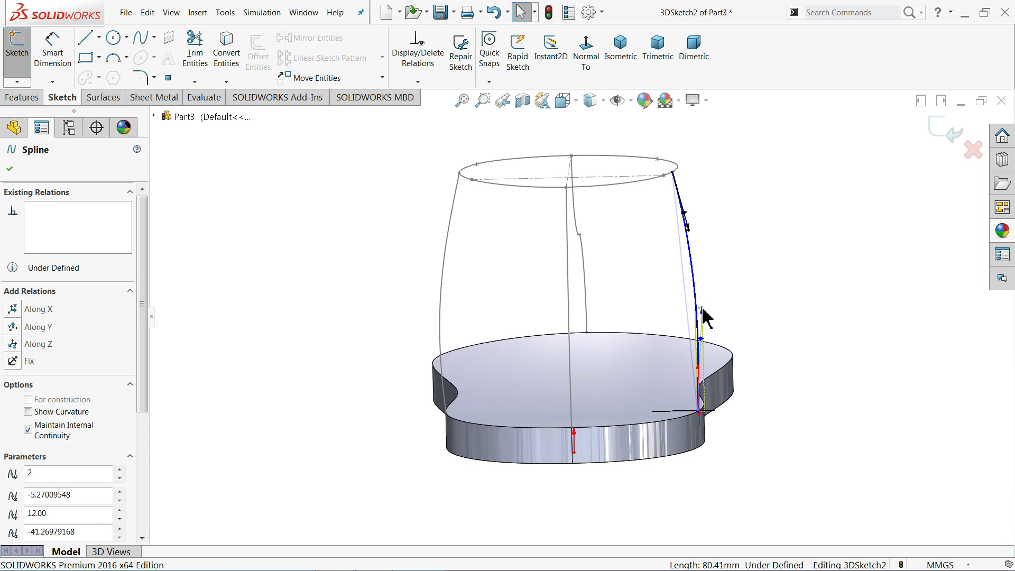
{"action": "middle_click_drag", "start_coordinate": [707, 312], "coordinate": [891, 448]}
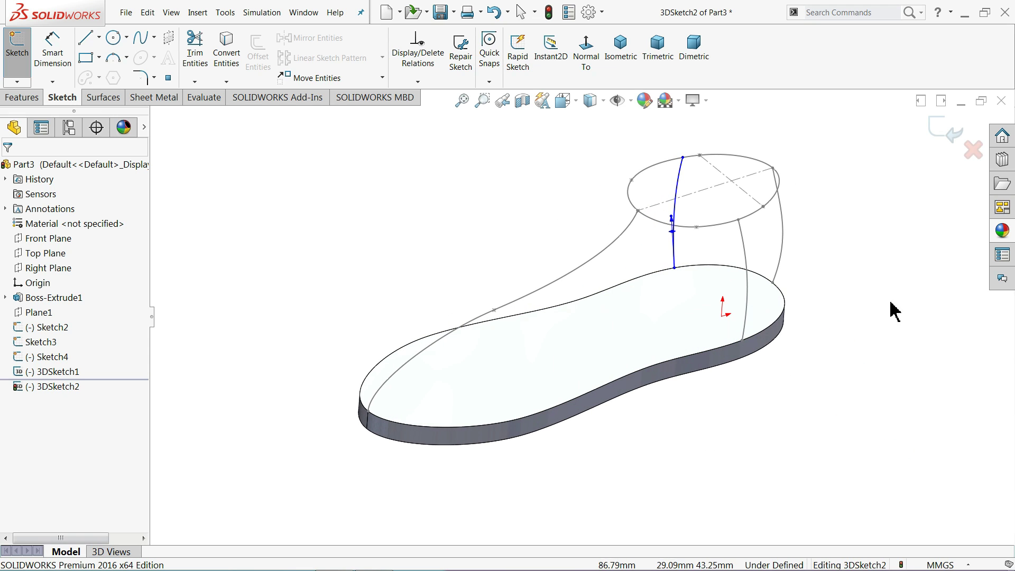
{"action": "left_click", "coordinate": [946, 130]}
Start a lofted surface with the sole's top face and the ankle ellipse, Sketch2, as its two profiles.
{"action": "scroll", "coordinate": [760, 272], "scroll_direction": "down", "scroll_amount": 2}
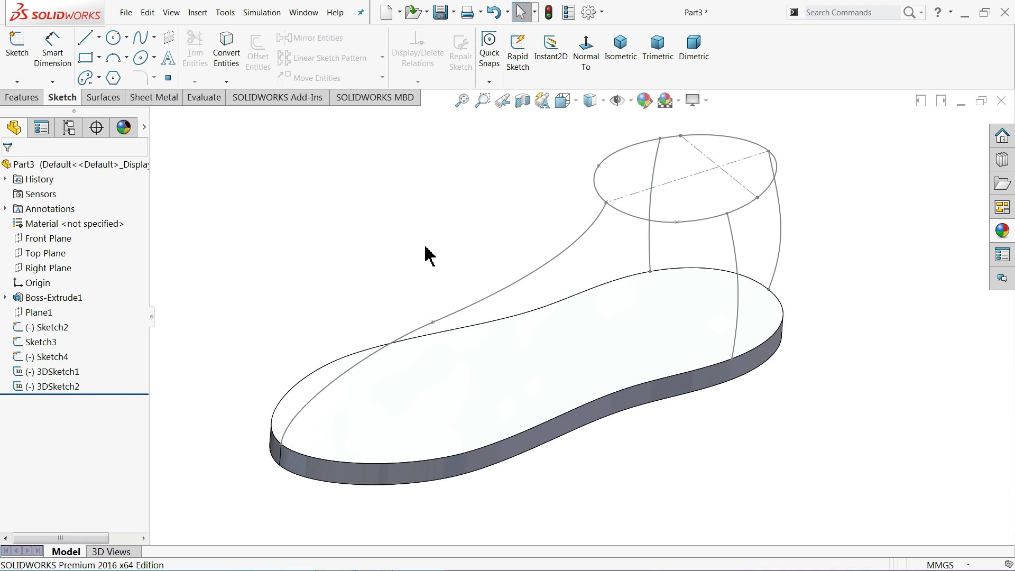
{"action": "left_click", "coordinate": [104, 98]}
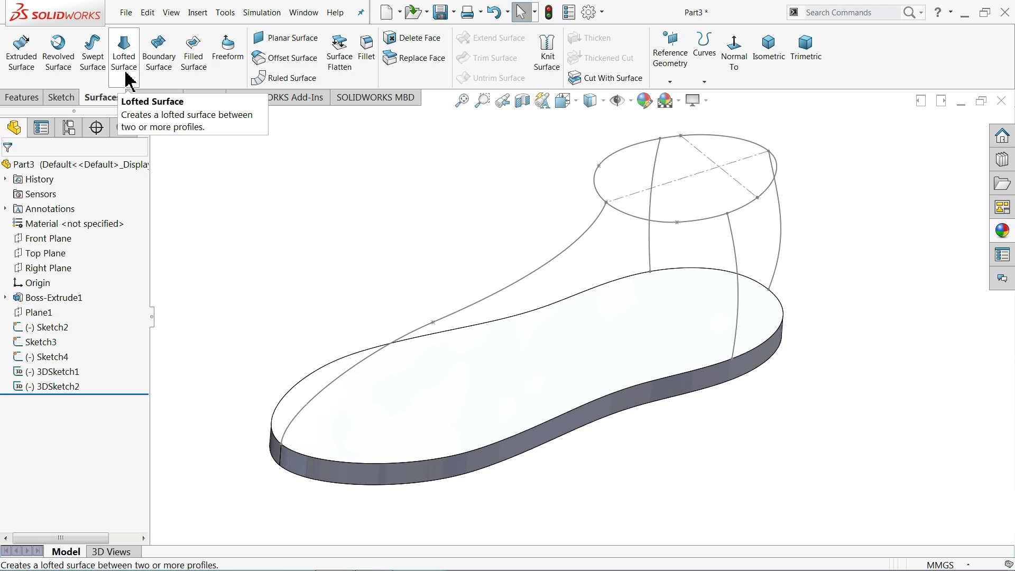
{"action": "left_click", "coordinate": [127, 65]}
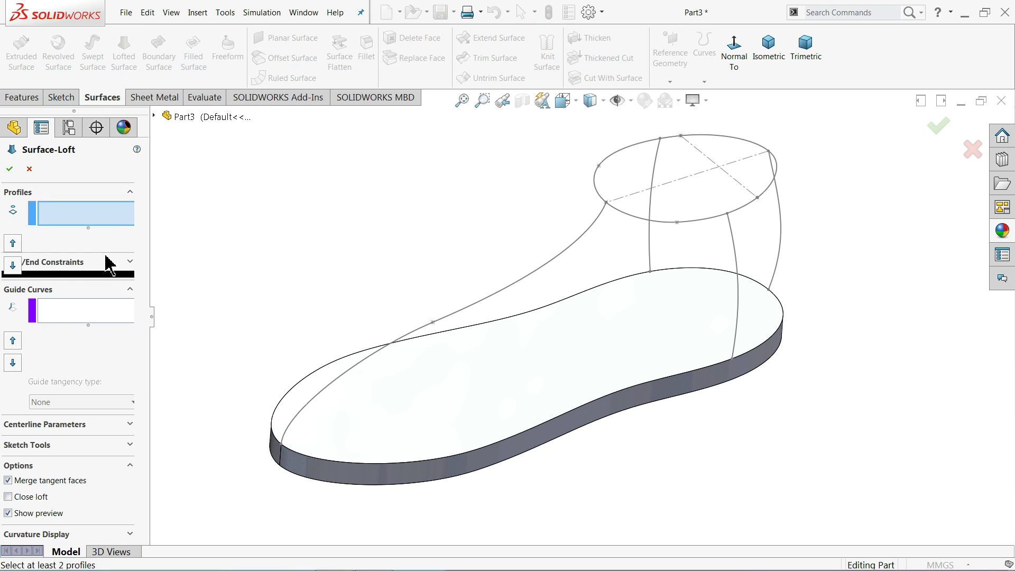
{"action": "left_click", "coordinate": [555, 354]}
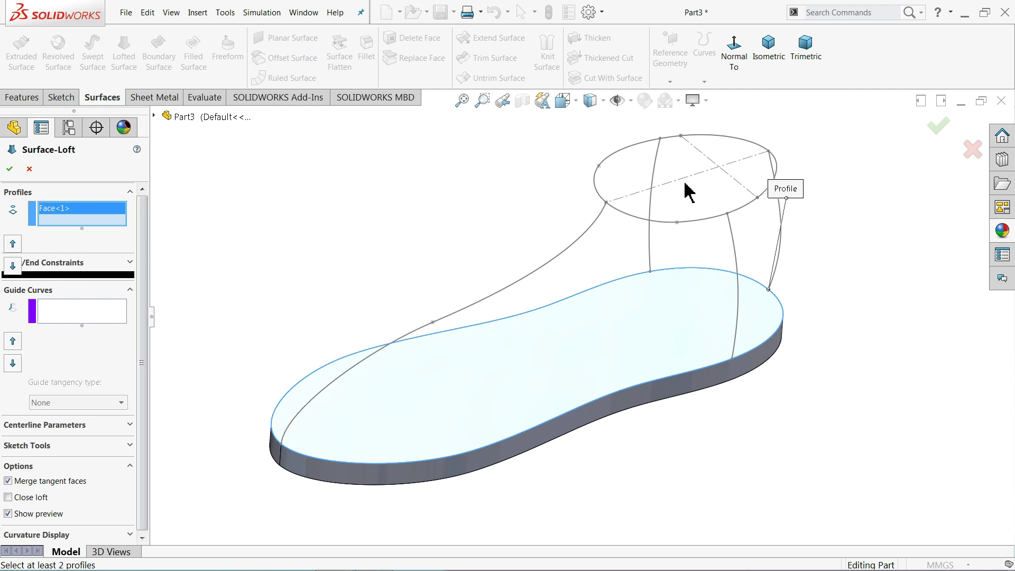
{"action": "left_click", "coordinate": [696, 224]}
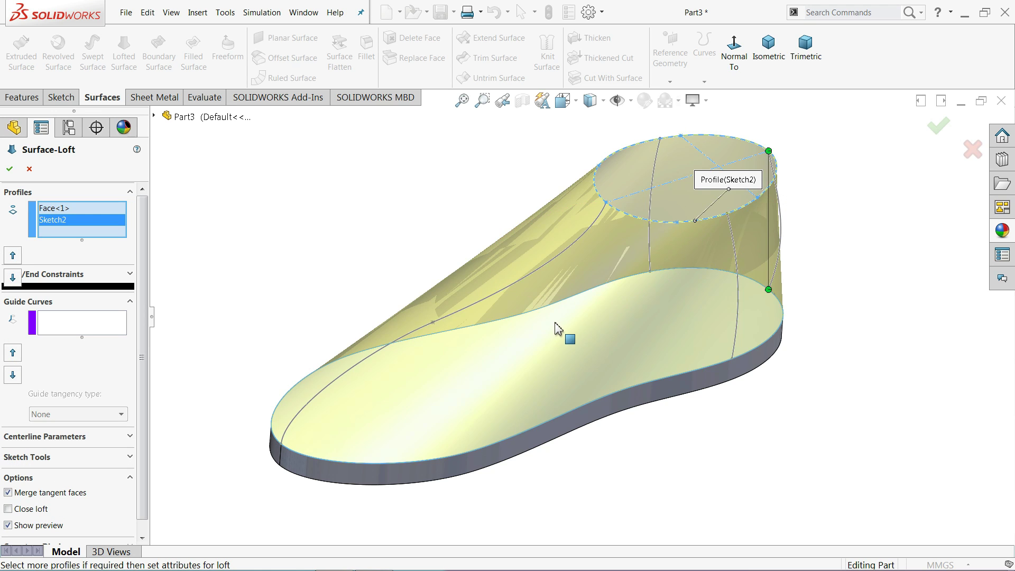
{"action": "mouse_move", "coordinate": [555, 328]}
{"action": "middle_mouse_down"}
{"action": "mouse_move", "coordinate": [496, 272]}
{"action": "mouse_move", "coordinate": [462, 263]}
{"action": "mouse_move", "coordinate": [428, 296]}
{"action": "mouse_move", "coordinate": [549, 299]}
{"action": "mouse_move", "coordinate": [567, 311]}
{"action": "mouse_move", "coordinate": [544, 324]}
{"action": "middle_mouse_up"}
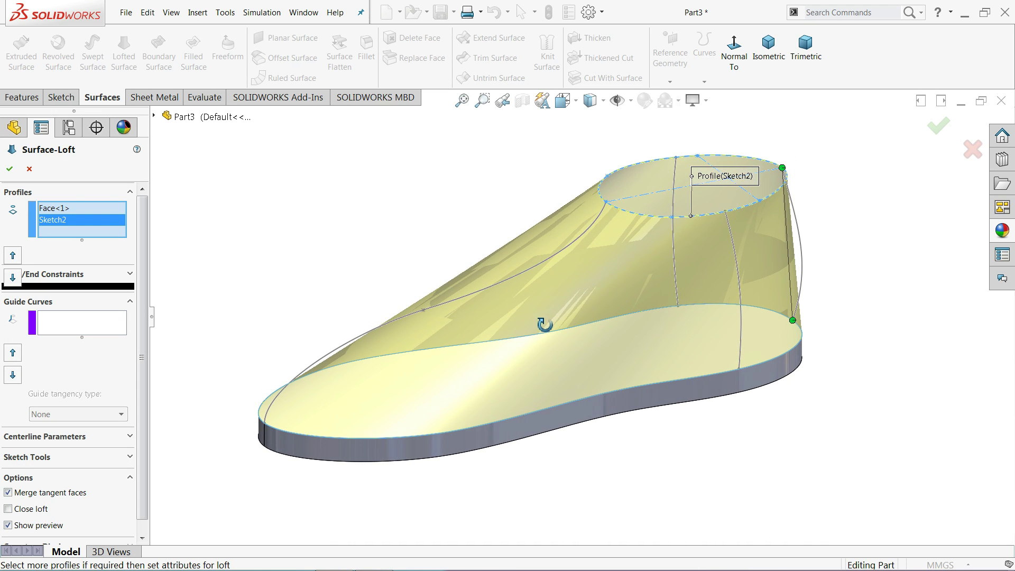
Add the instep curve, Sketch4, and the heel curve, Sketch3, as guide curves of the loft.
{"action": "left_click", "coordinate": [46, 330]}
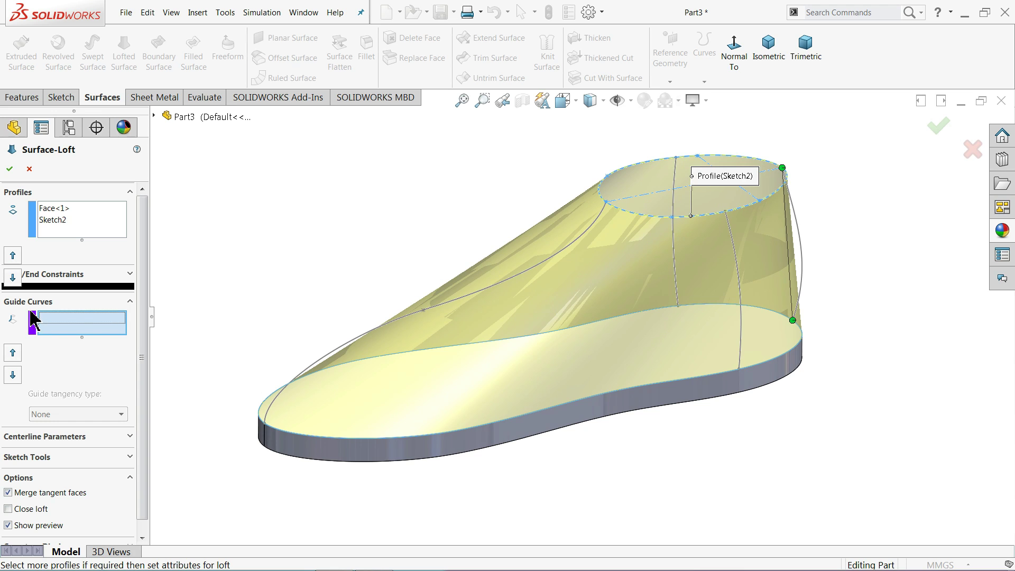
{"action": "left_click", "coordinate": [402, 320]}
{"action": "mouse_move", "coordinate": [529, 333]}
{"action": "middle_mouse_down"}
{"action": "mouse_move", "coordinate": [496, 290]}
{"action": "mouse_move", "coordinate": [475, 290]}
{"action": "mouse_move", "coordinate": [531, 331]}
{"action": "middle_mouse_up"}
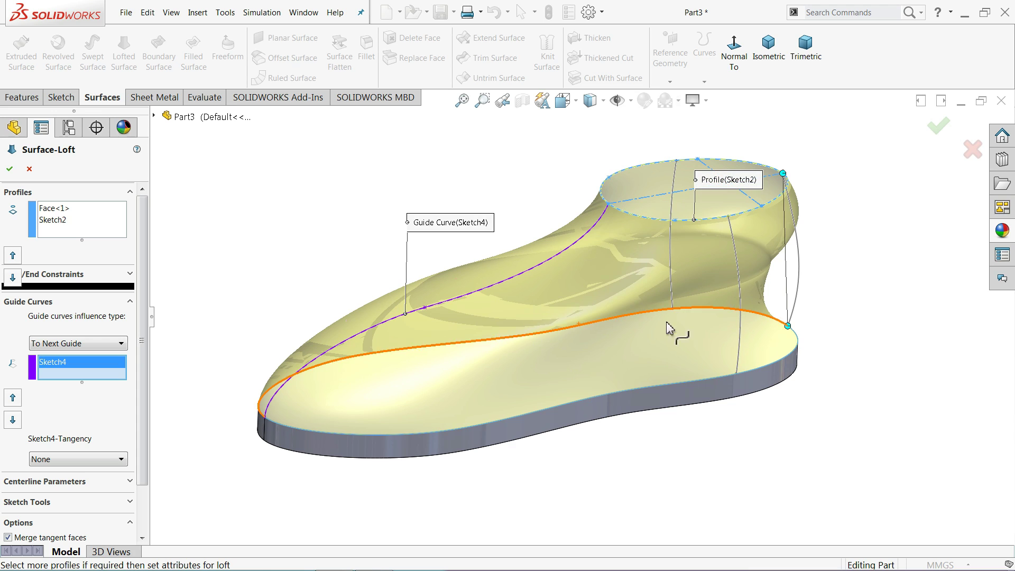
{"action": "left_click", "coordinate": [799, 288]}
Add both side splines, 3DSketch1 and 3DSketch2, as further guide curves and accept the lofted surface.
{"action": "mouse_move", "coordinate": [843, 335]}
{"action": "middle_mouse_down"}
{"action": "mouse_move", "coordinate": [750, 343]}
{"action": "mouse_move", "coordinate": [779, 344]}
{"action": "mouse_move", "coordinate": [933, 419]}
{"action": "mouse_move", "coordinate": [856, 378]}
{"action": "mouse_move", "coordinate": [928, 406]}
{"action": "middle_mouse_up"}
{"action": "scroll", "coordinate": [698, 343], "scroll_direction": "down", "scroll_amount": 3}
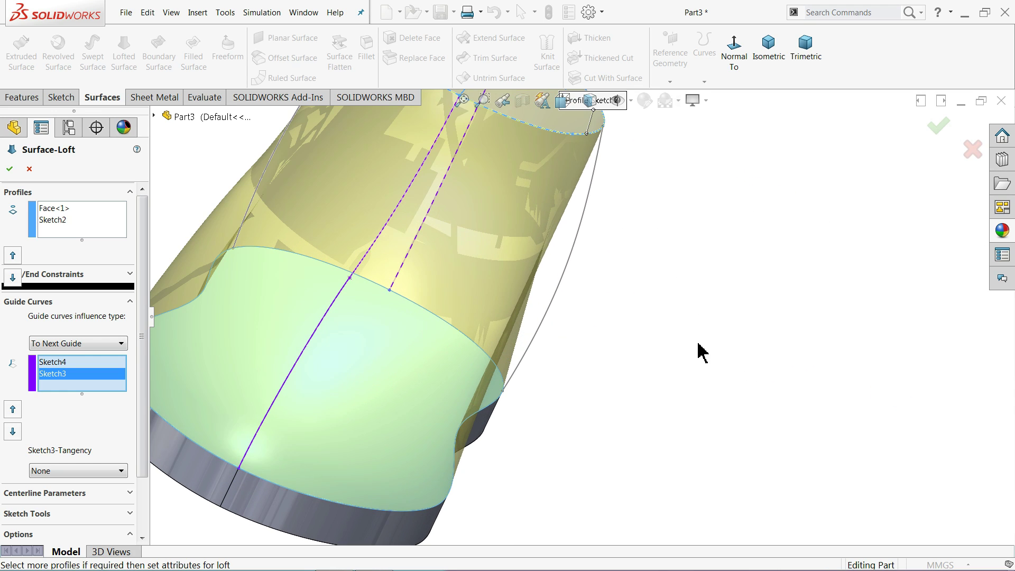
{"action": "left_click", "coordinate": [563, 282]}
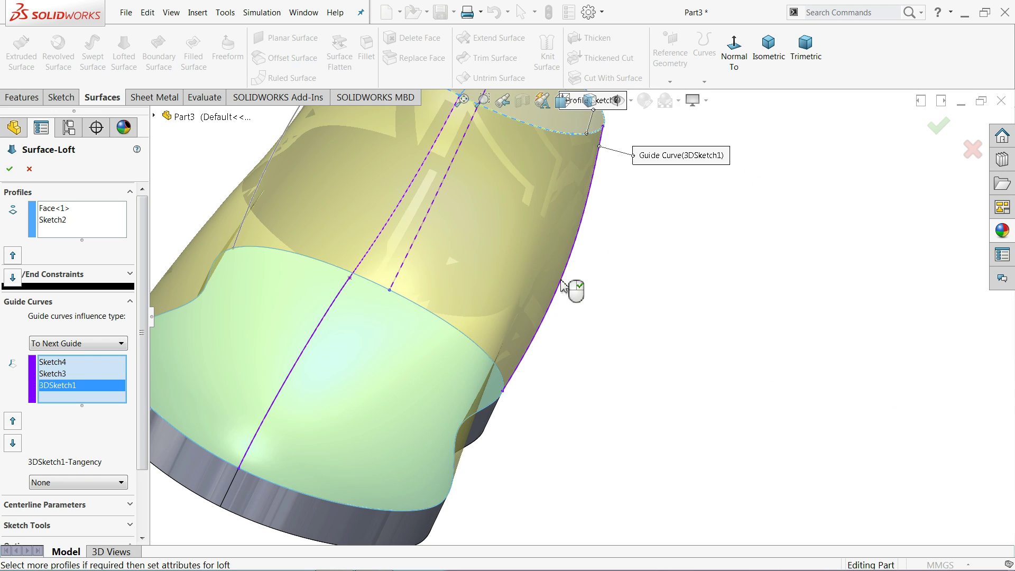
{"action": "scroll", "coordinate": [584, 290], "scroll_direction": "up", "scroll_amount": 3}
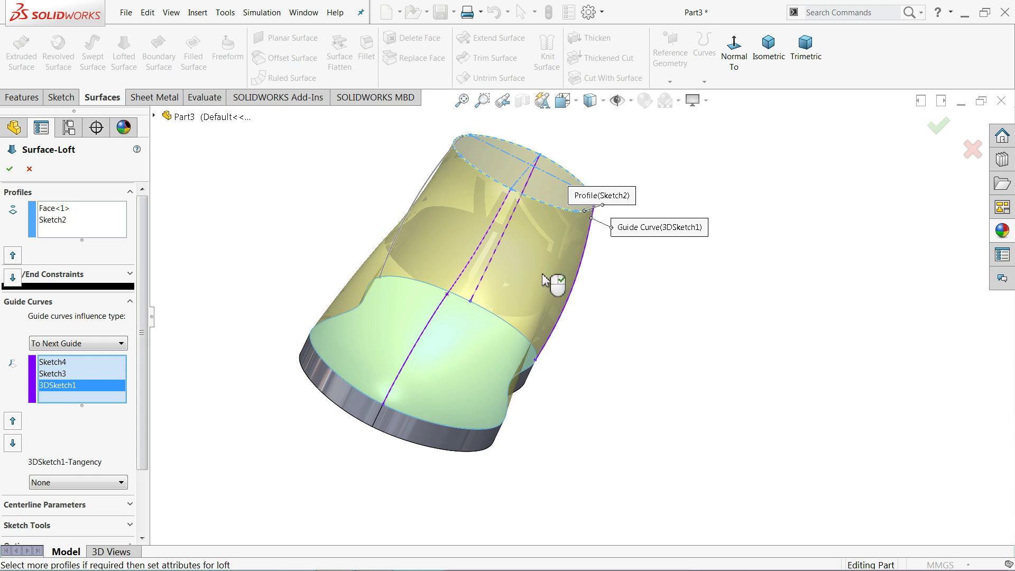
{"action": "left_click", "coordinate": [418, 202]}
{"action": "middle_click_drag", "start_coordinate": [480, 301], "coordinate": [418, 343]}
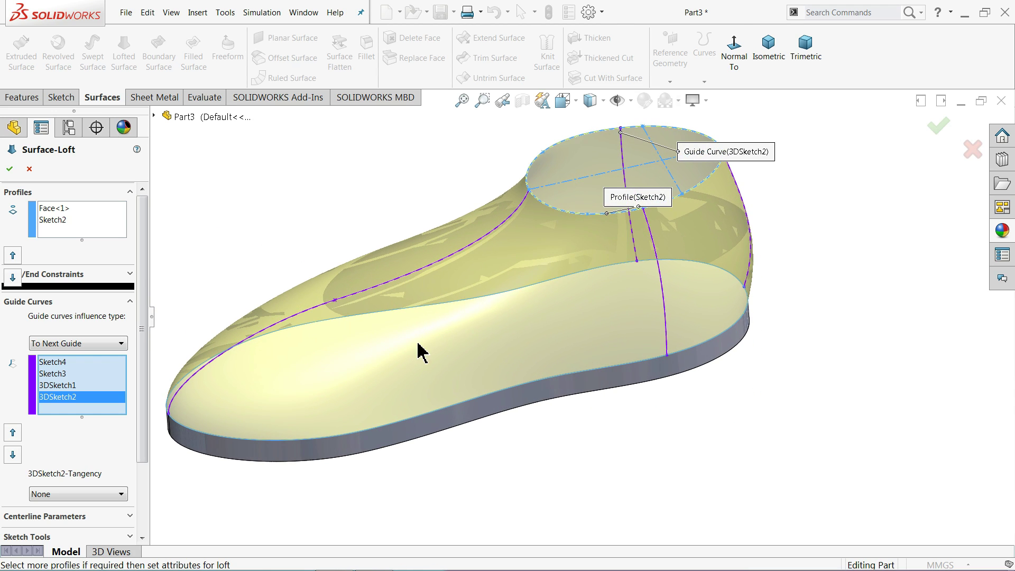
{"action": "left_click", "coordinate": [9, 171]}
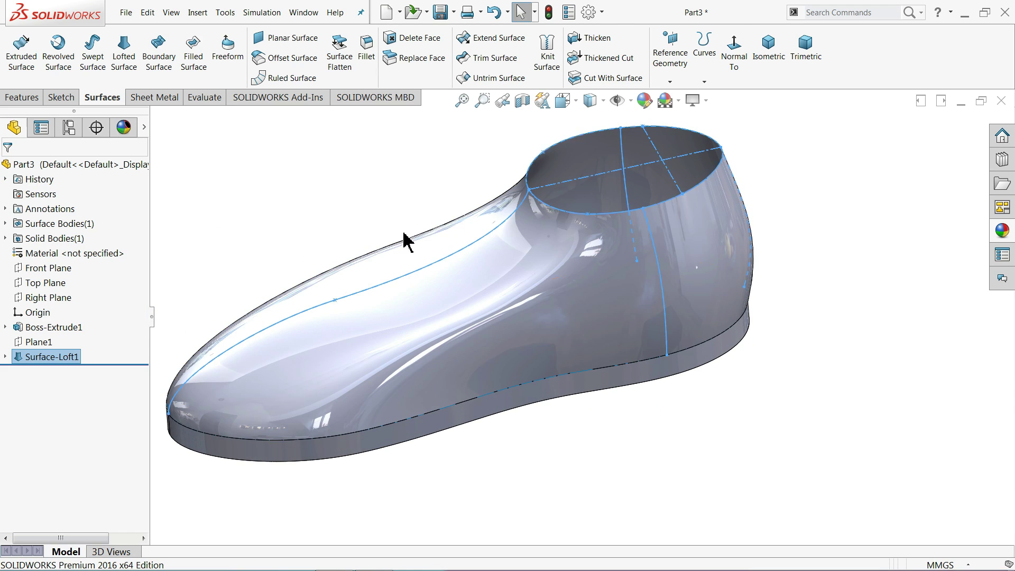
Start a new sketch on Plane1 and view the plane face-on.
{"action": "scroll", "coordinate": [404, 241], "scroll_direction": "up", "scroll_amount": 3}
{"action": "middle_click_drag", "start_coordinate": [402, 252], "coordinate": [439, 261]}
{"action": "scroll", "coordinate": [544, 301], "scroll_direction": "down", "scroll_amount": 2}
{"action": "mouse_move", "coordinate": [544, 302]}
{"action": "middle_mouse_down"}
{"action": "mouse_move", "coordinate": [503, 287]}
{"action": "mouse_move", "coordinate": [544, 311]}
{"action": "mouse_move", "coordinate": [534, 309]}
{"action": "middle_mouse_up"}
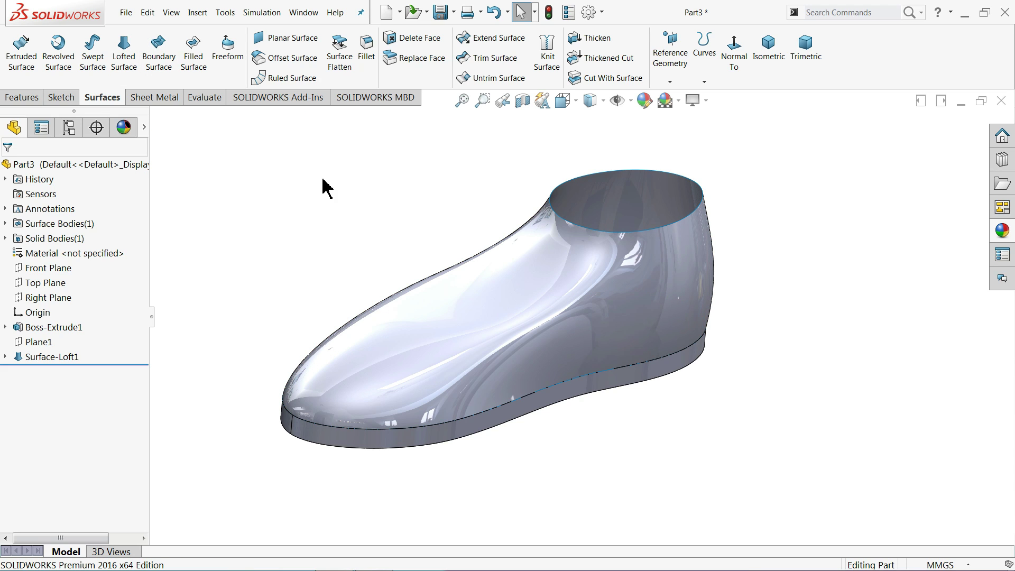
{"action": "middle_click_drag", "start_coordinate": [508, 285], "coordinate": [465, 301]}
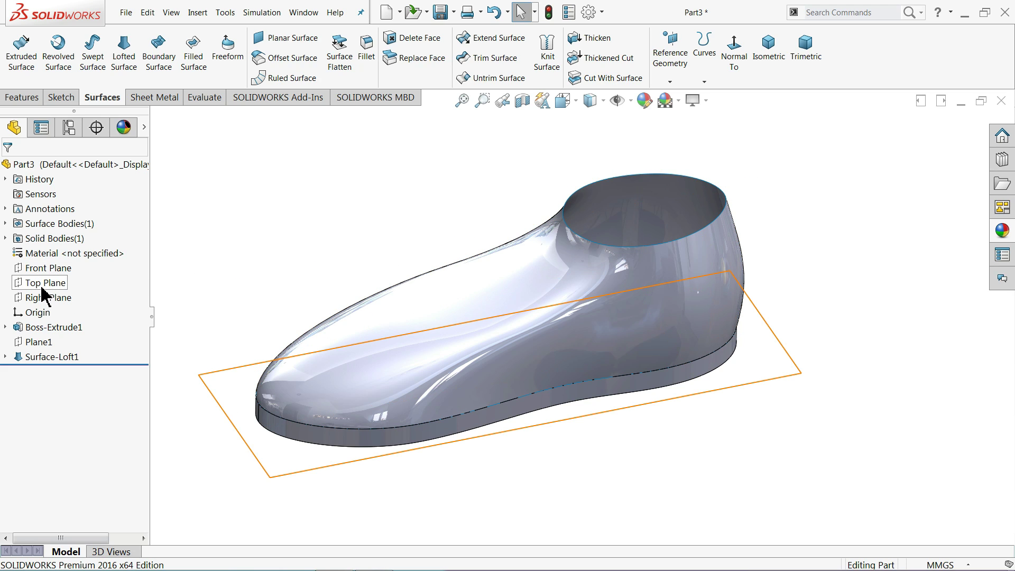
{"action": "left_click", "coordinate": [32, 342]}
{"action": "left_click", "coordinate": [33, 330]}
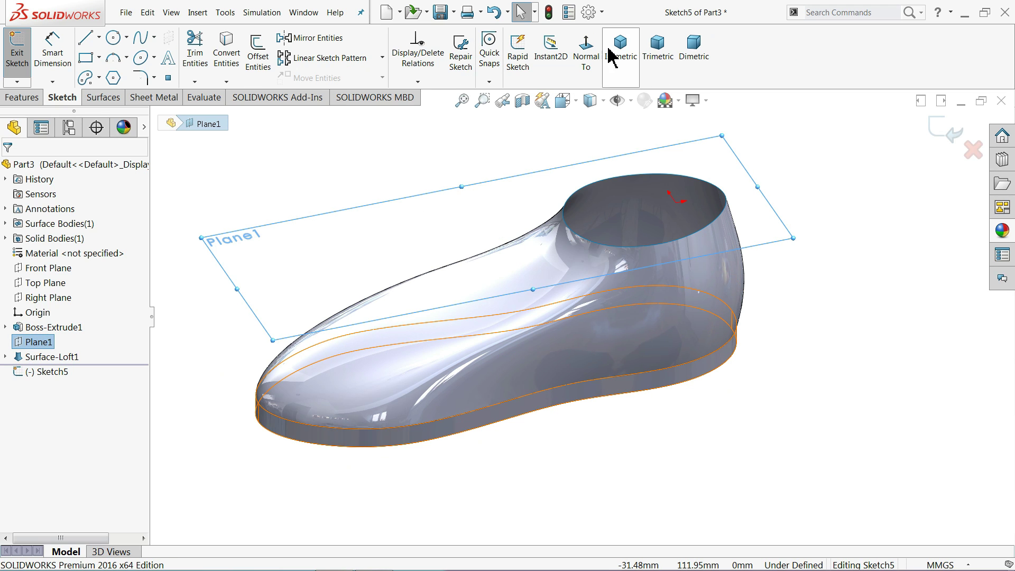
{"action": "left_click", "coordinate": [586, 59]}
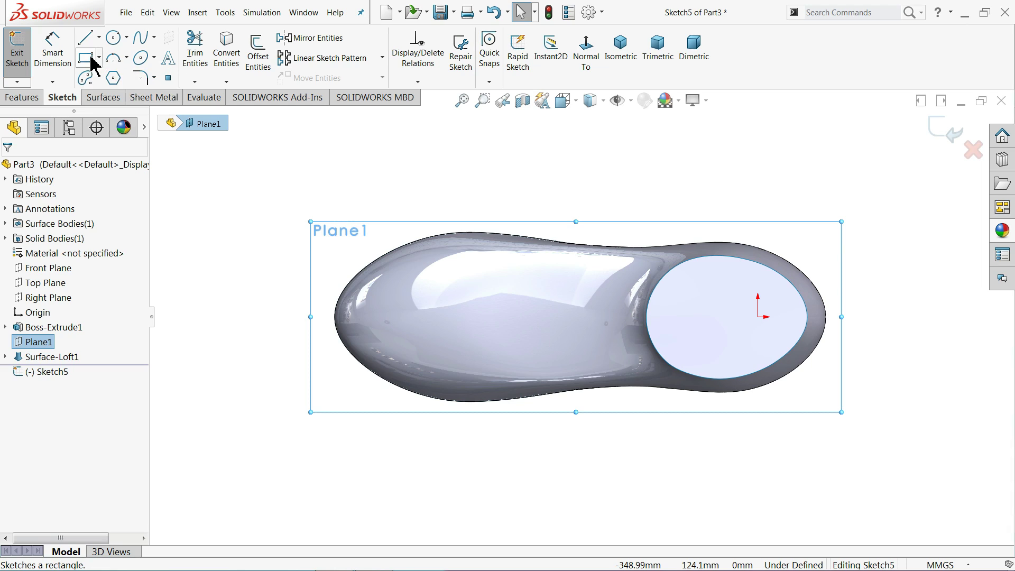
Sketch a corner rectangle about 84 by 20 mm along the instep, with one end just inside the ankle opening.
{"action": "left_click", "coordinate": [126, 58]}
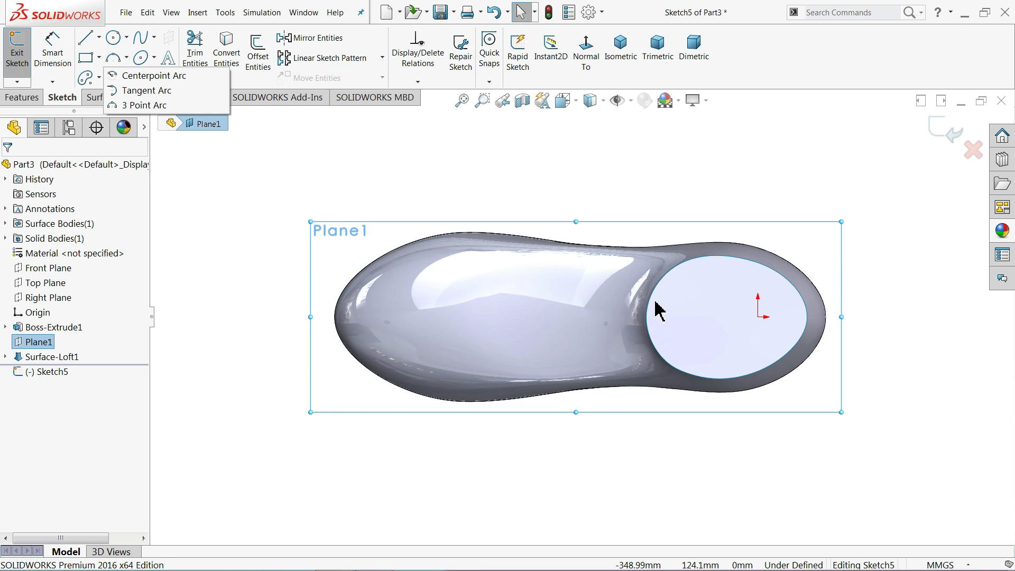
{"action": "left_click", "coordinate": [99, 57]}
{"action": "left_click", "coordinate": [106, 75]}
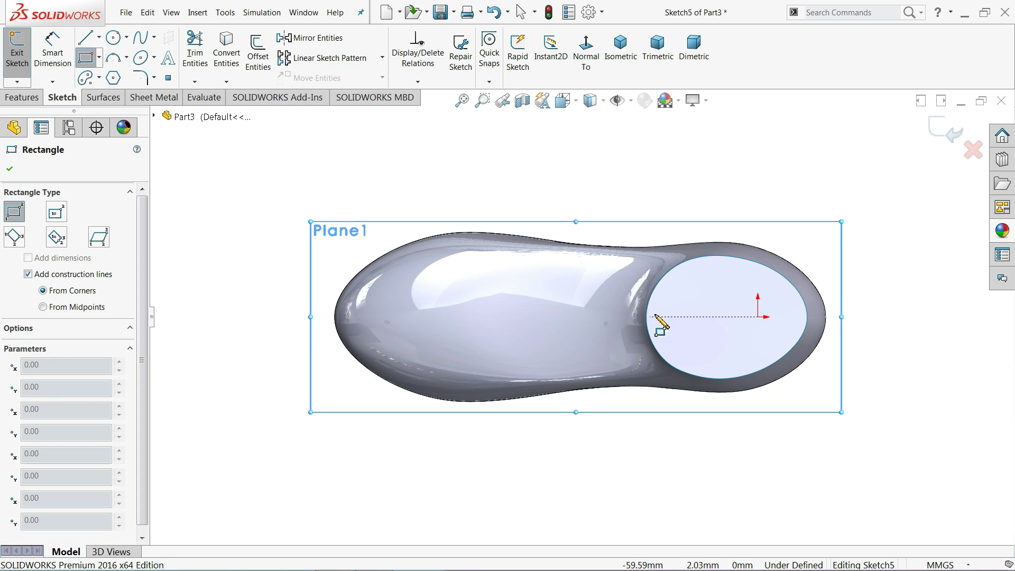
{"action": "left_click", "coordinate": [660, 299]}
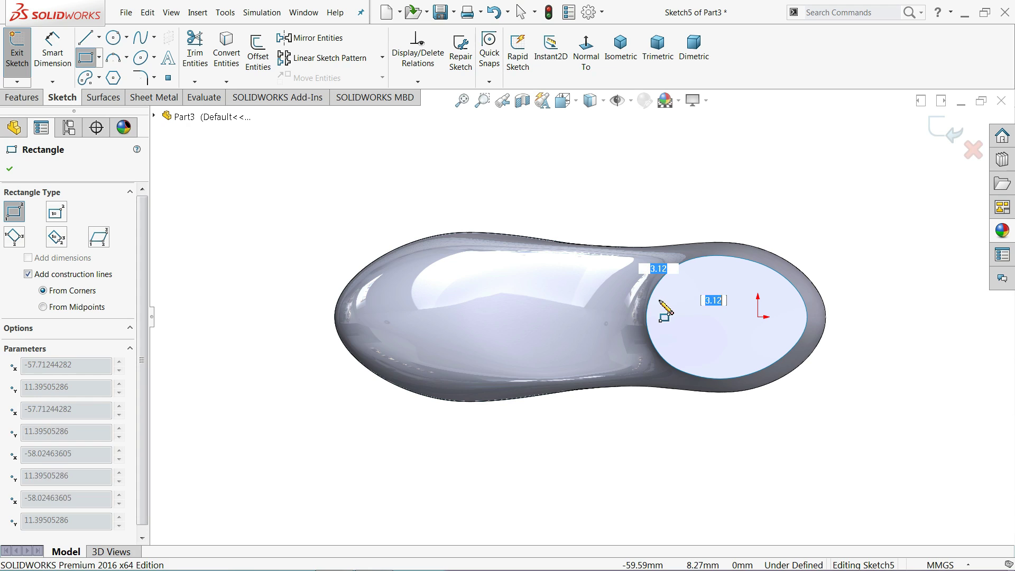
{"action": "left_click", "coordinate": [519, 332]}
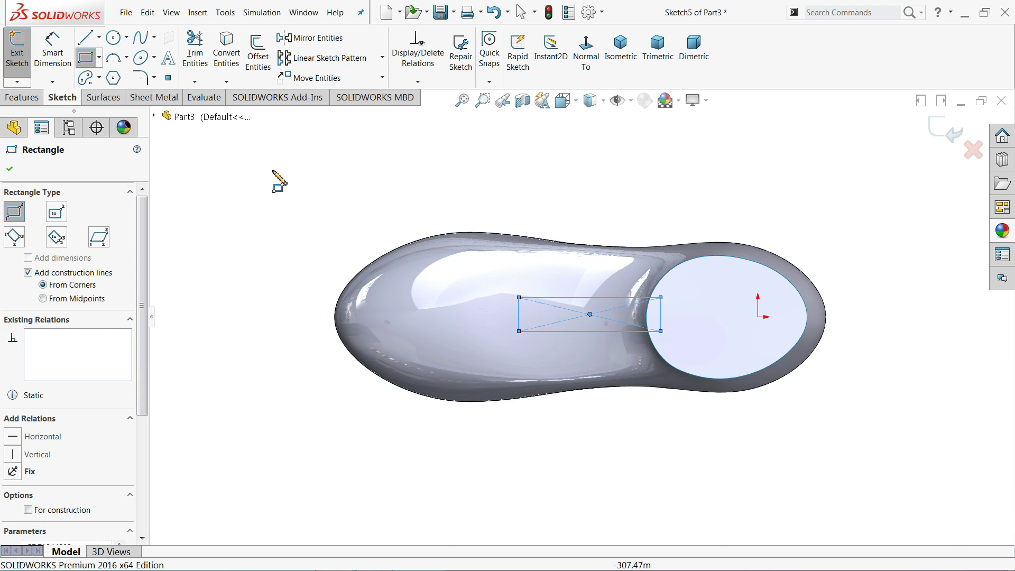
Dimension the rectangle's short side at the ankle end and set it to 12 mm.
{"action": "left_click", "coordinate": [53, 52]}
{"action": "scroll", "coordinate": [642, 335], "scroll_direction": "down", "scroll_amount": 3}
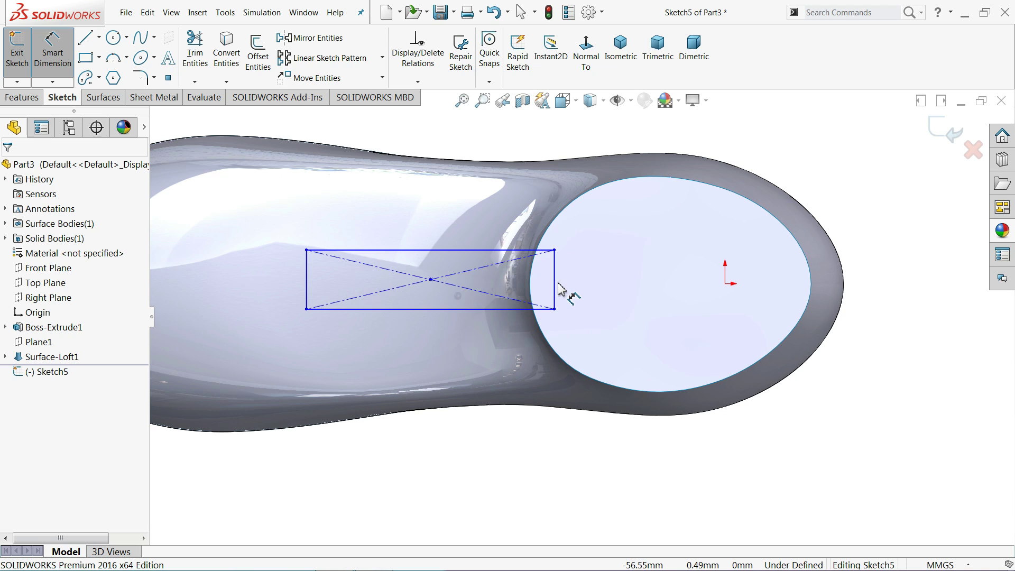
{"action": "left_click", "coordinate": [559, 290]}
{"action": "left_click", "coordinate": [588, 292]}
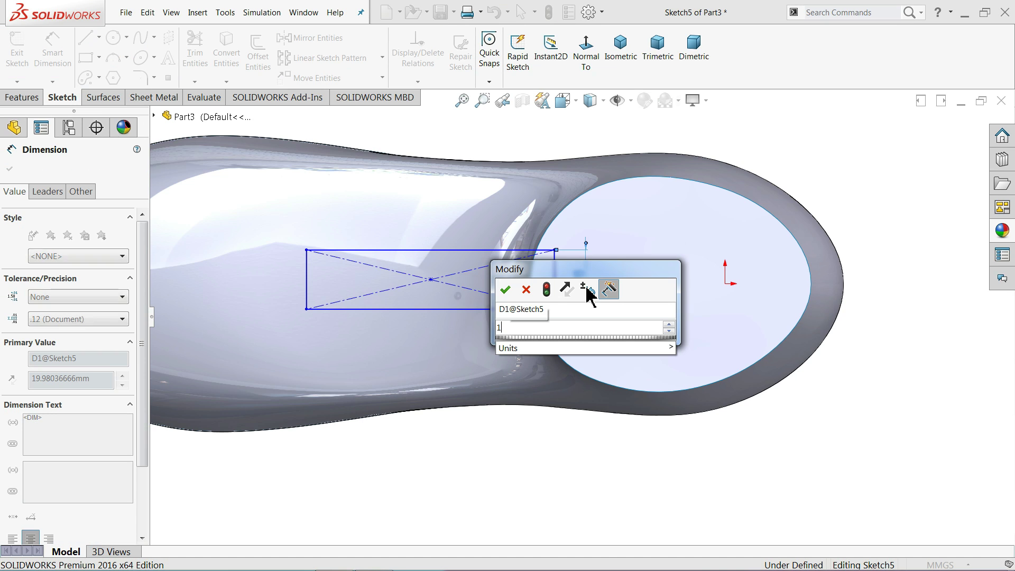
{"action": "type", "text": "15"}
{"action": "key", "text": "Return"}
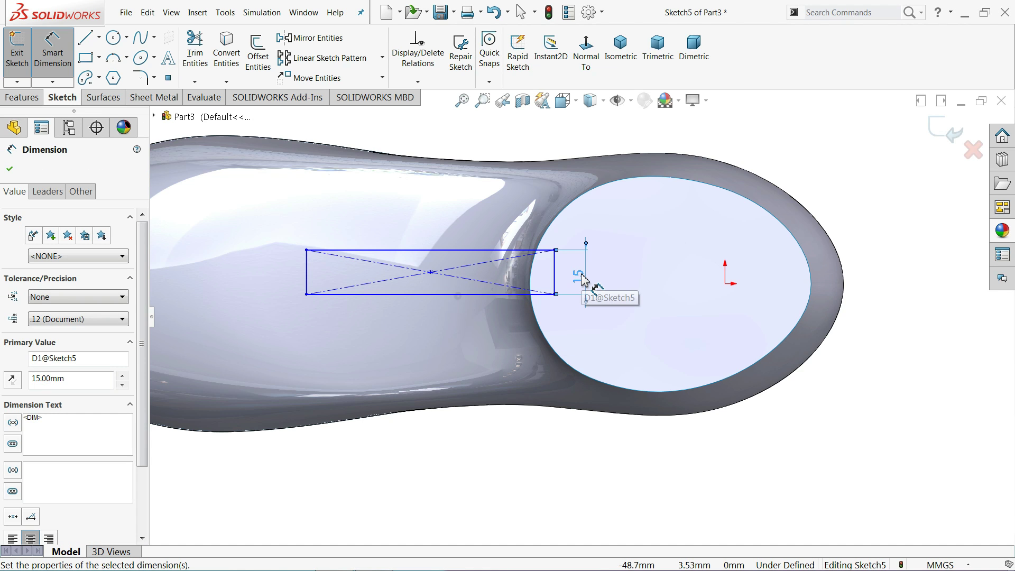
{"action": "double_click", "coordinate": [579, 276]}
{"action": "type", "text": "12"}
{"action": "key", "text": "Return"}
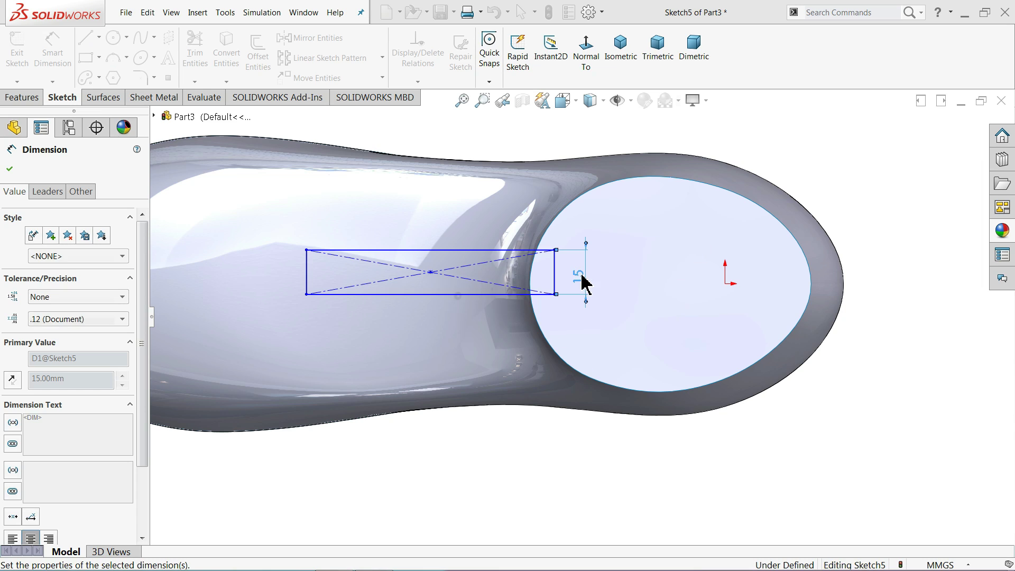
Dimension the rectangle's long side at 60 mm.
{"action": "left_click", "coordinate": [458, 253]}
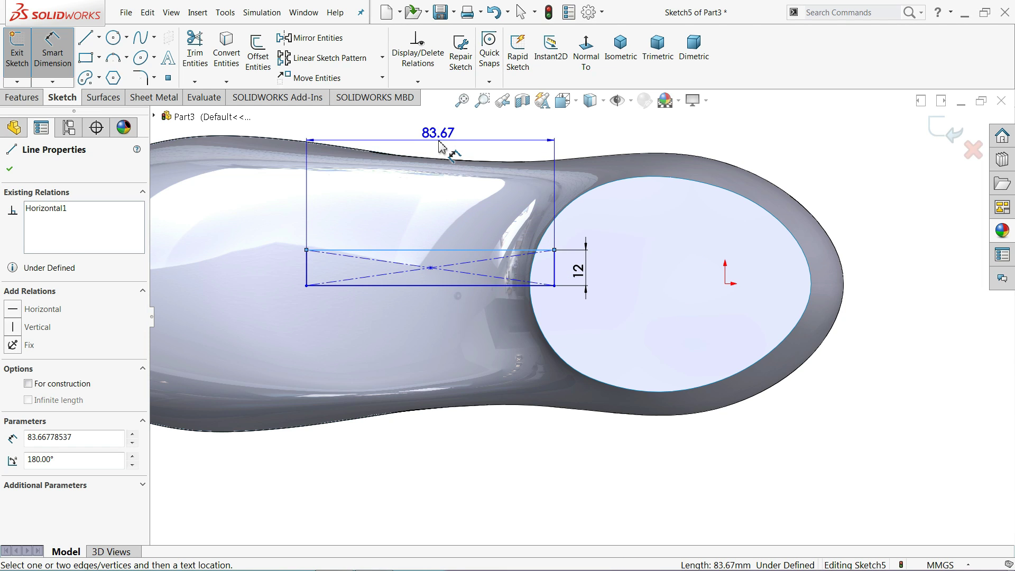
{"action": "left_click", "coordinate": [439, 145]}
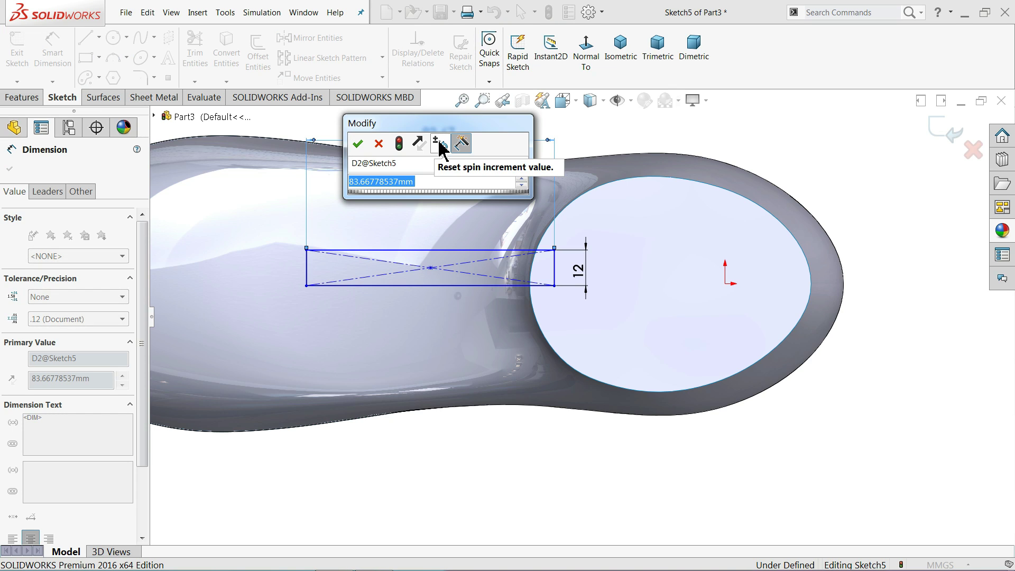
{"action": "type", "text": "60"}
{"action": "key", "text": "Return"}
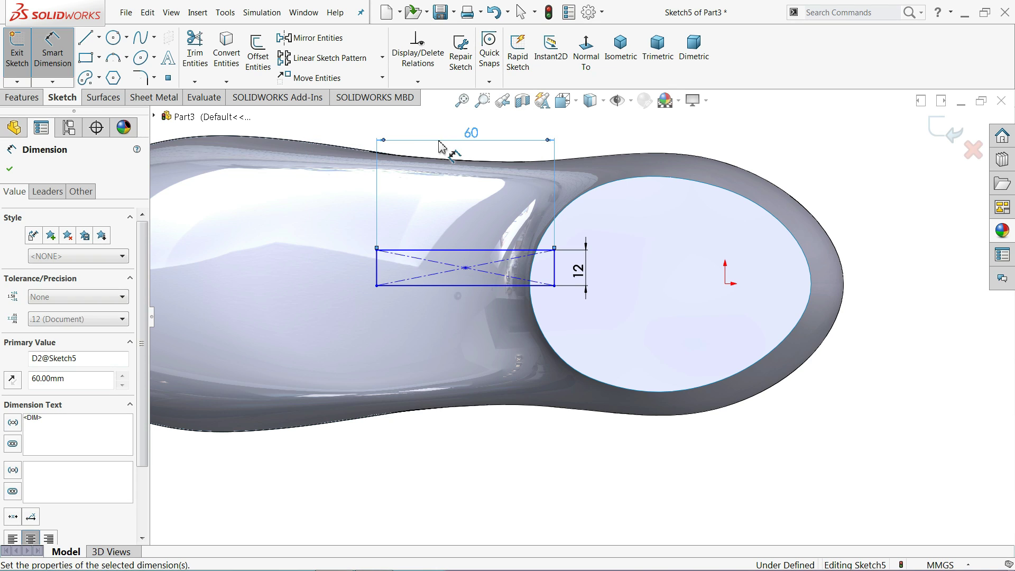
Draw a centerline from the midpoint of the rectangle's ankle-end side to the origin and make it horizontal.
{"action": "left_click", "coordinate": [99, 37]}
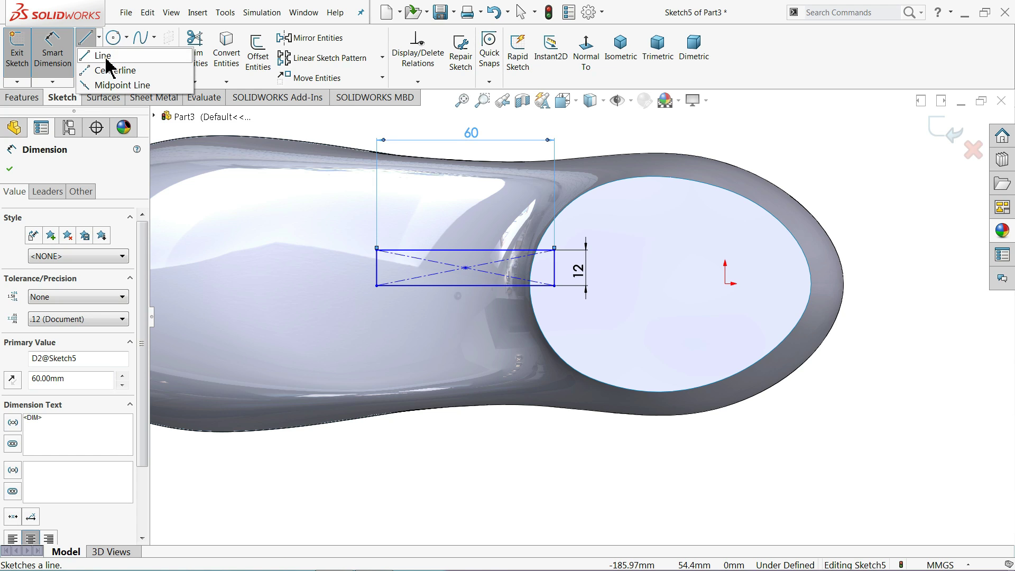
{"action": "left_click", "coordinate": [112, 70]}
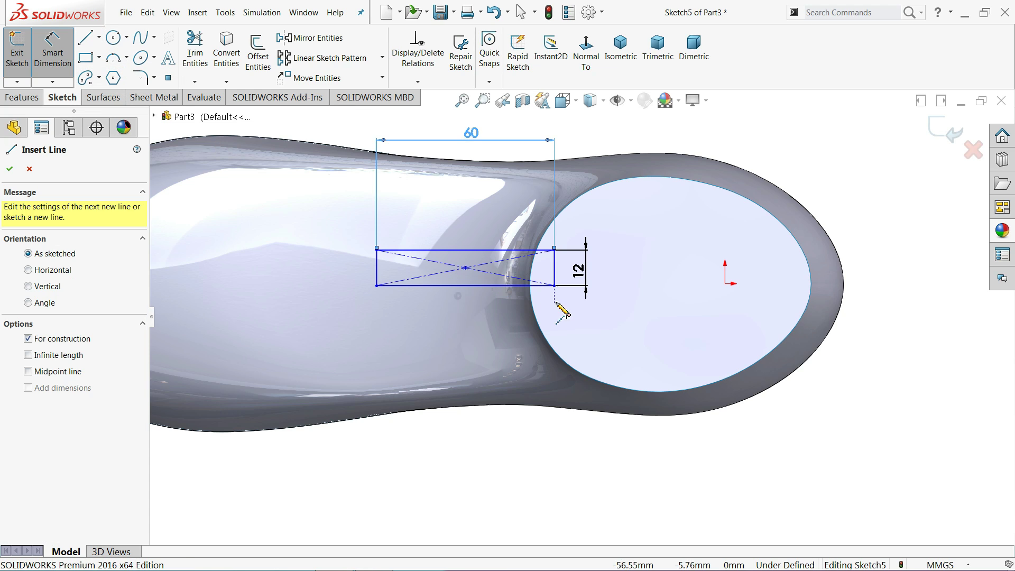
{"action": "left_click", "coordinate": [554, 268]}
{"action": "left_click", "coordinate": [725, 284]}
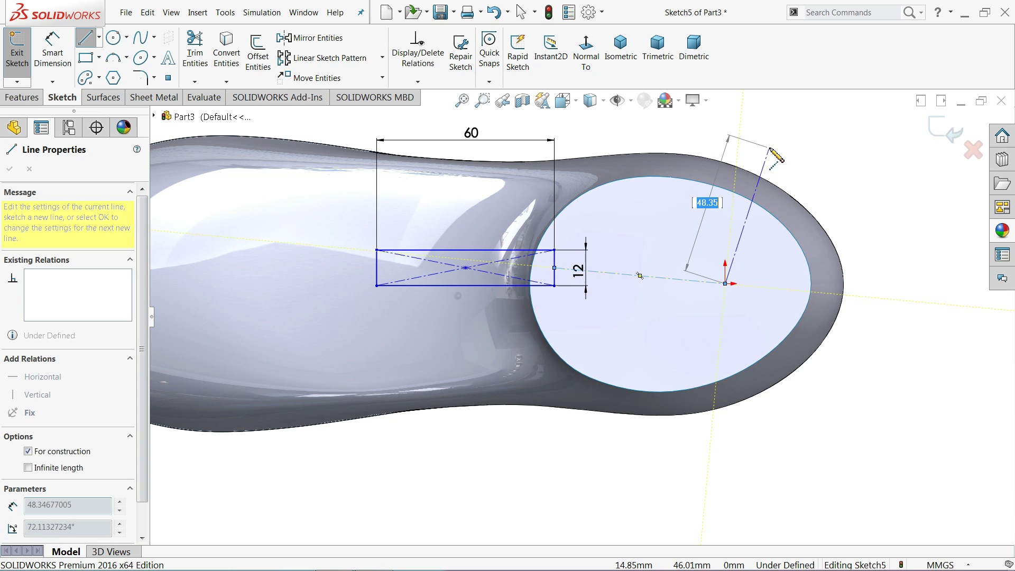
{"action": "right_click", "coordinate": [773, 152]}
{"action": "left_click", "coordinate": [789, 156]}
{"action": "left_click", "coordinate": [647, 278]}
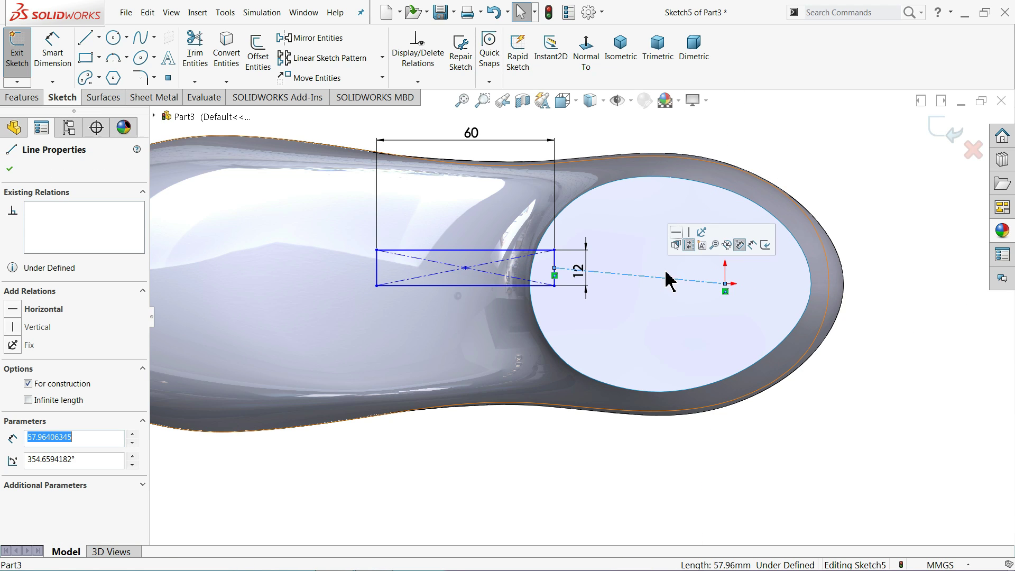
{"action": "left_click", "coordinate": [676, 233]}
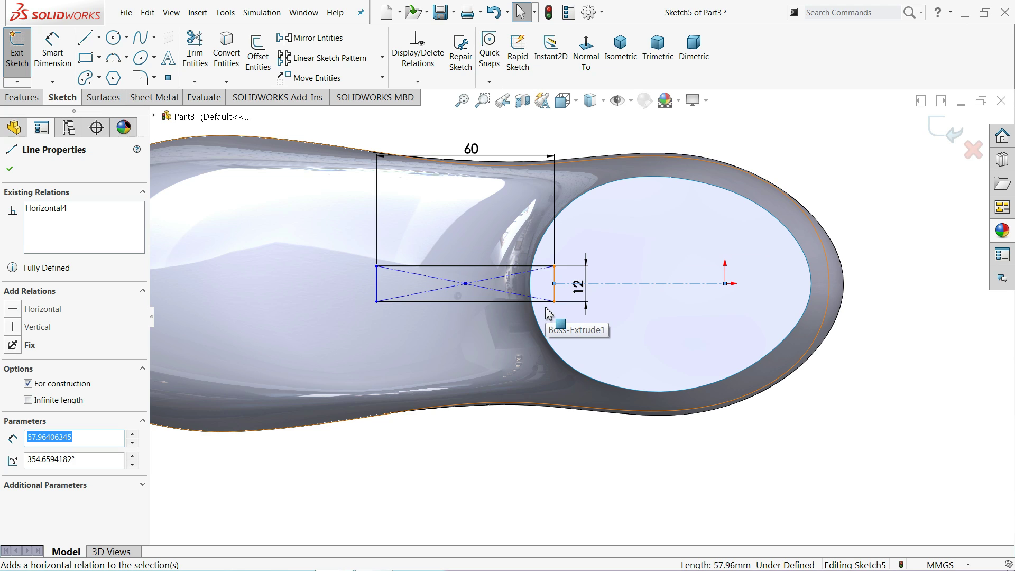
Dimension the horizontal distance between the rectangle's ankle-end side and the origin at 58 mm.
{"action": "left_click", "coordinate": [45, 53]}
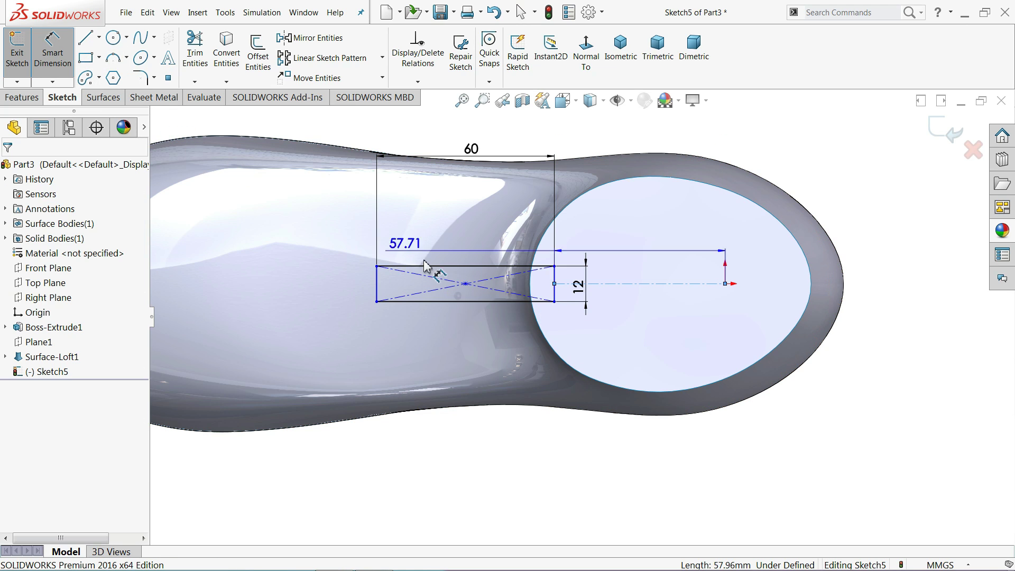
{"action": "left_click", "coordinate": [638, 135]}
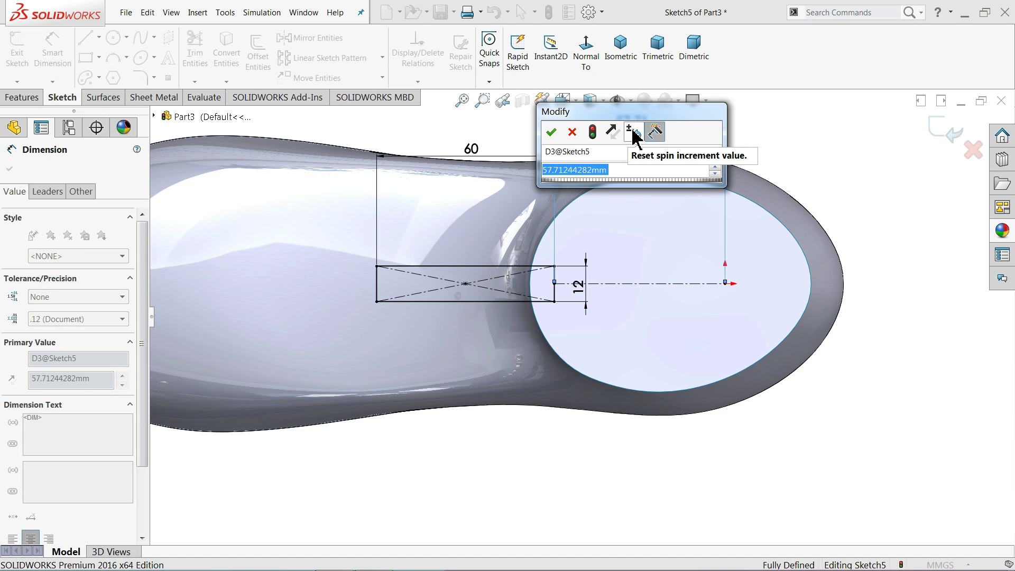
{"action": "type", "text": "58"}
{"action": "key", "text": "Return"}
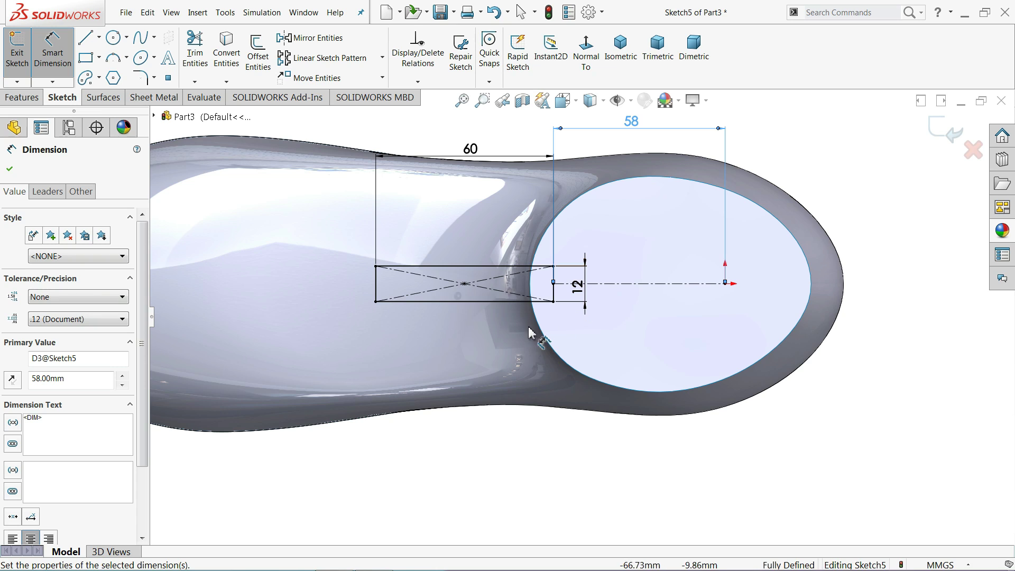
Sketch a horizontal line about 60 mm long just above the rectangle, aligned with both of its ends.
{"action": "left_click", "coordinate": [88, 39]}
{"action": "scroll", "coordinate": [544, 248], "scroll_direction": "down", "scroll_amount": 1}
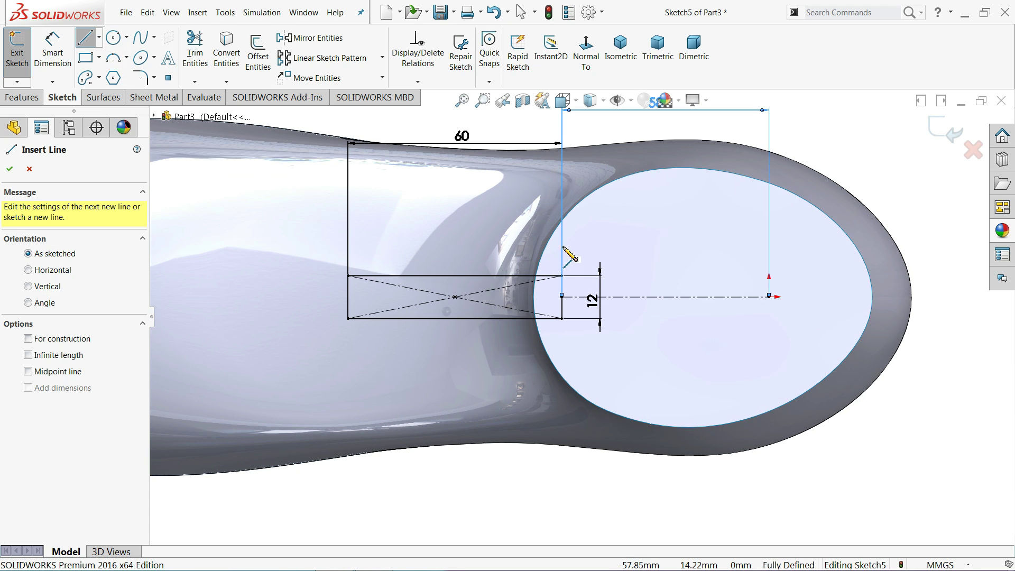
{"action": "left_click", "coordinate": [562, 246]}
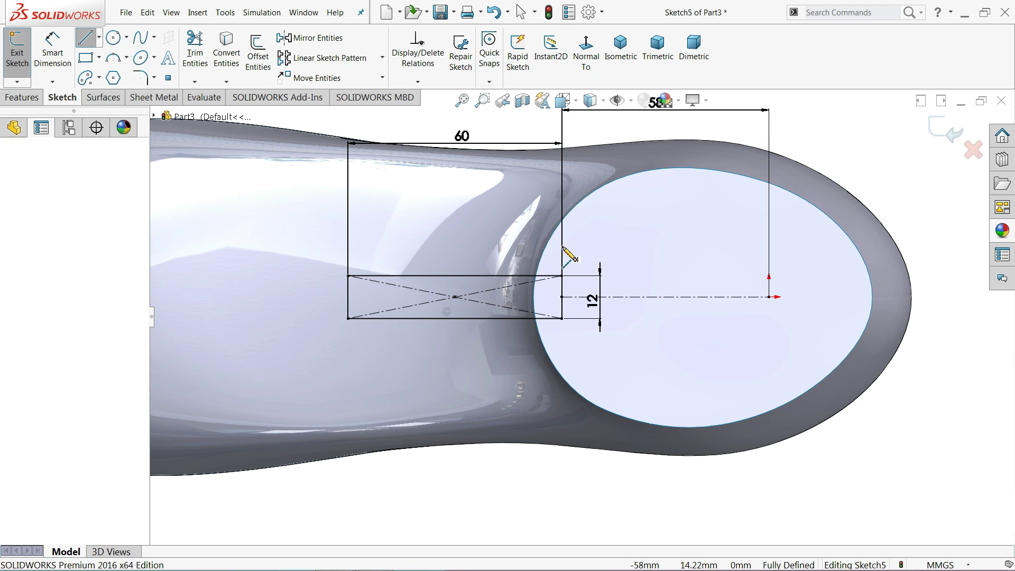
{"action": "left_click", "coordinate": [347, 246]}
{"action": "right_click", "coordinate": [423, 212]}
{"action": "left_click", "coordinate": [457, 218]}
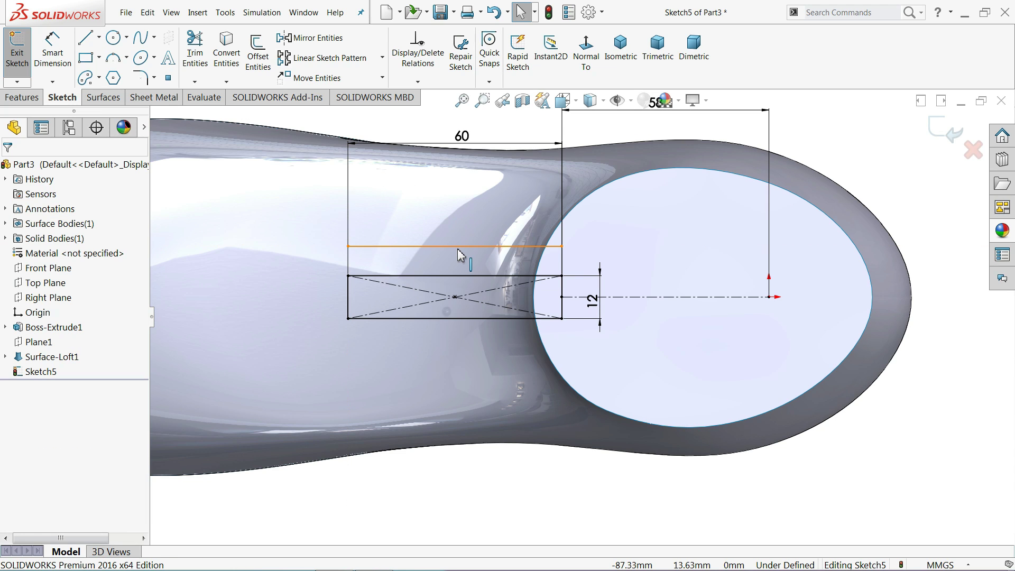
Move the new line slightly closer to the rectangle and convert it to construction geometry.
{"action": "left_click_drag", "start_coordinate": [460, 254], "coordinate": [465, 261]}
{"action": "left_click", "coordinate": [465, 254]}
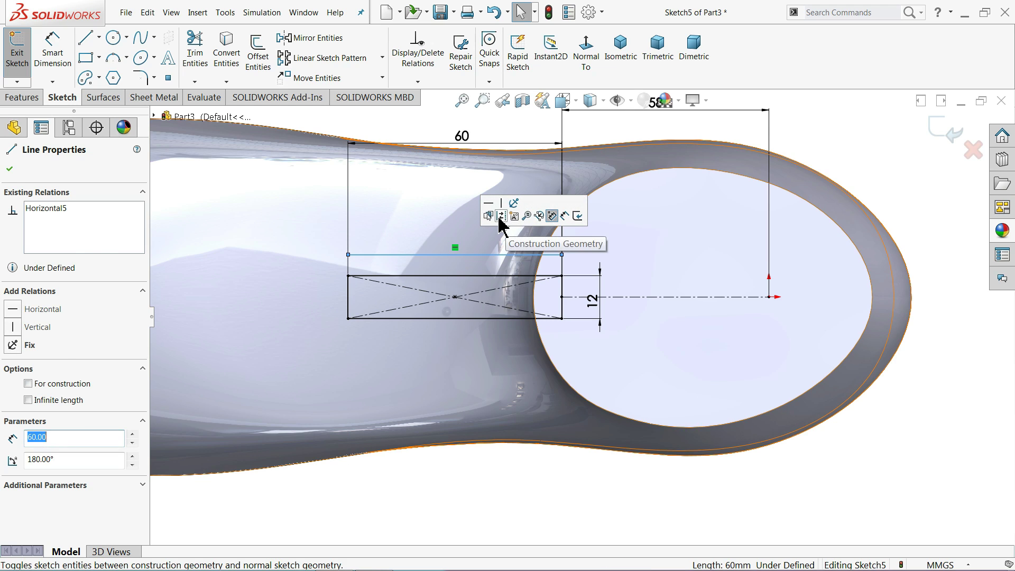
{"action": "left_click", "coordinate": [502, 220]}
Sketch two 4 mm diameter circles centred on the construction line, one toward the ankle end and one near its middle.
{"action": "left_click", "coordinate": [113, 37]}
{"action": "scroll", "coordinate": [503, 253], "scroll_direction": "down", "scroll_amount": 2}
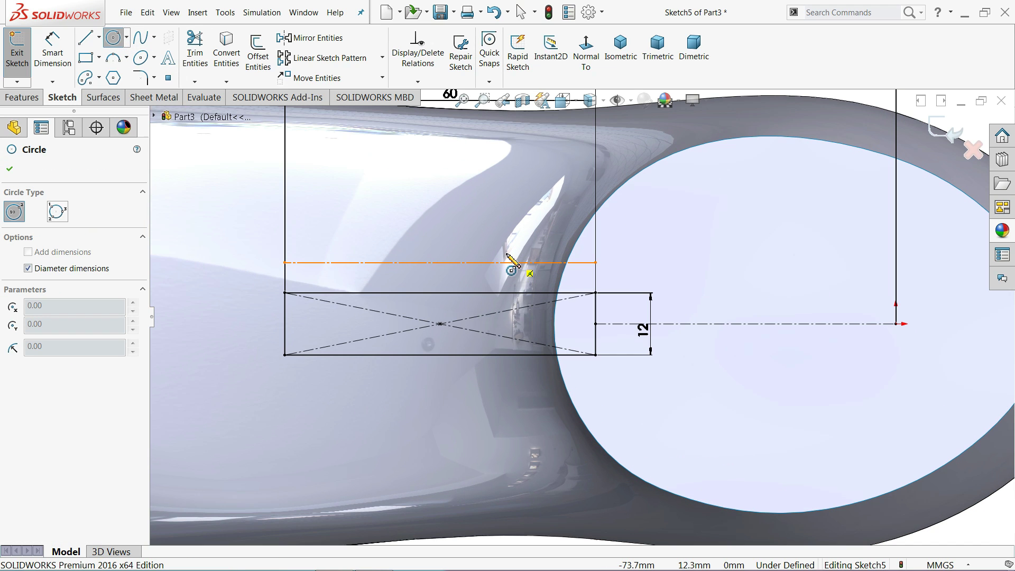
{"action": "left_click", "coordinate": [512, 263]}
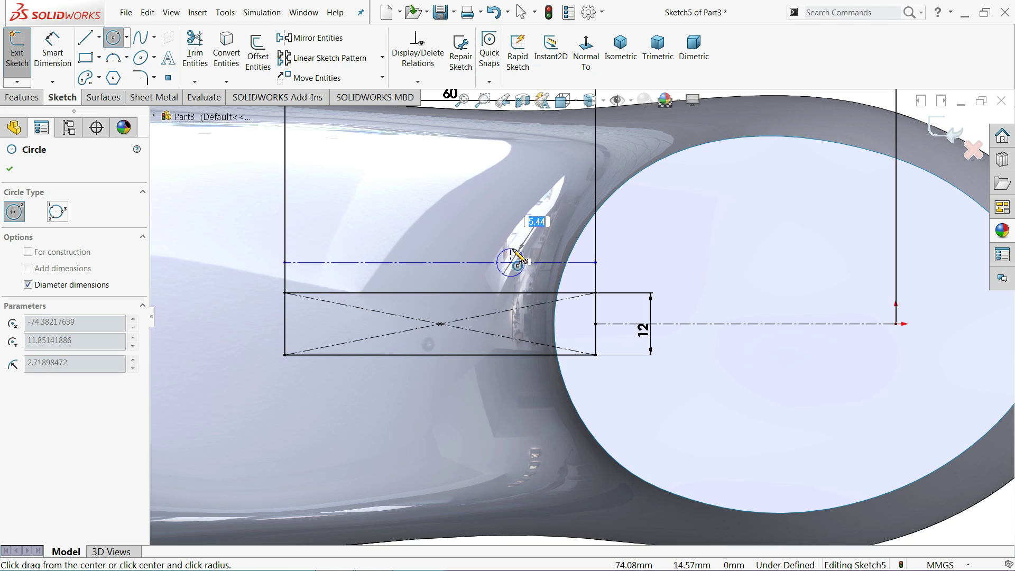
{"action": "key", "text": "Return"}
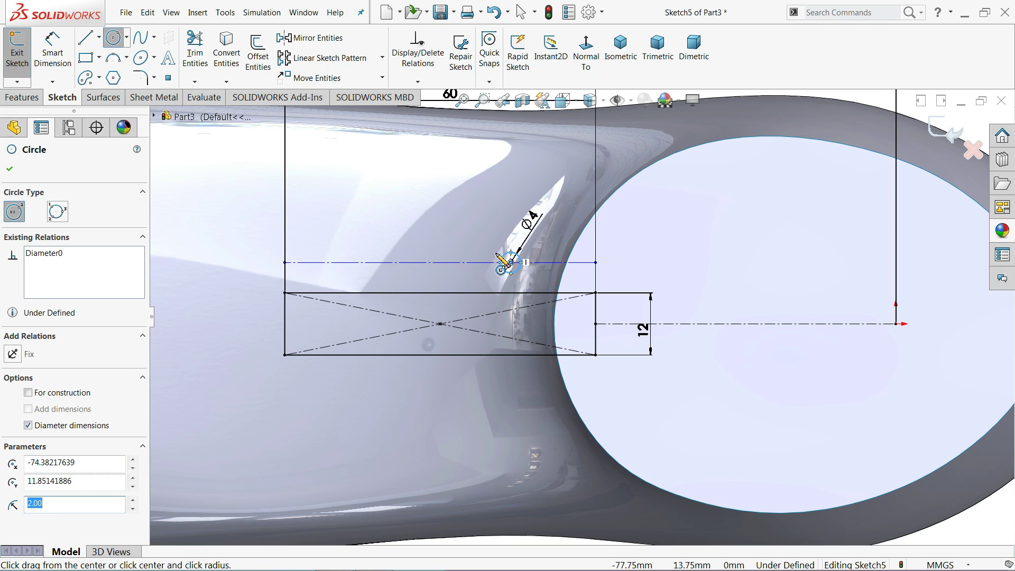
{"action": "left_click", "coordinate": [446, 262]}
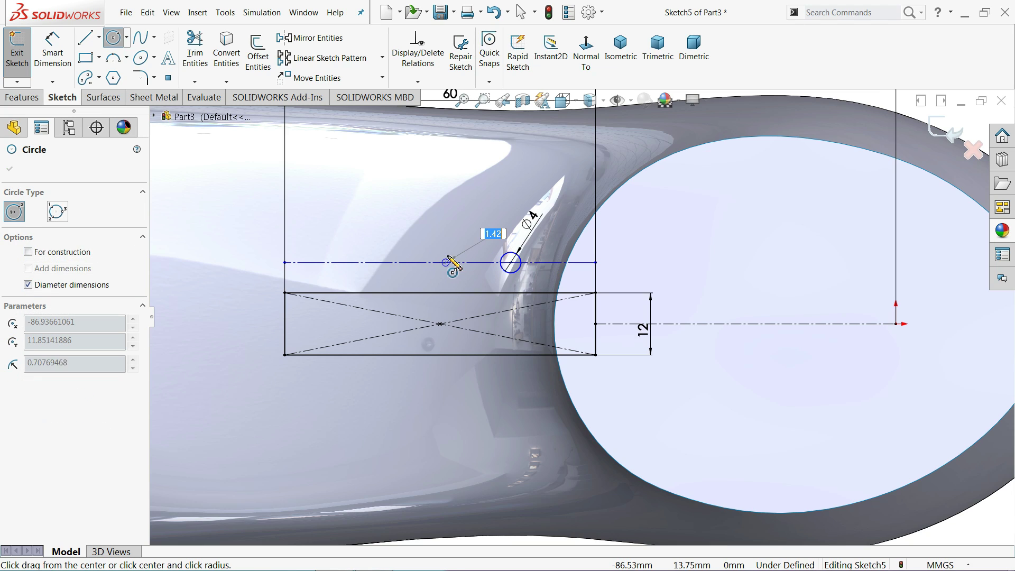
{"action": "type", "text": "4"}
{"action": "key", "text": "Return"}
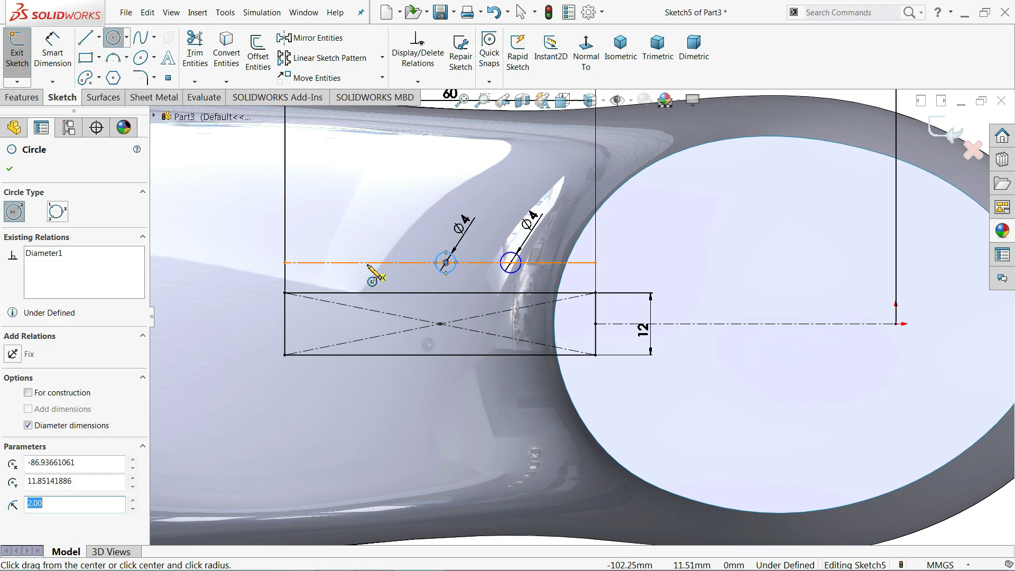
Sketch two more 4 mm diameter circles centred on the construction line, both toward the toe end.
{"action": "left_click", "coordinate": [362, 262]}
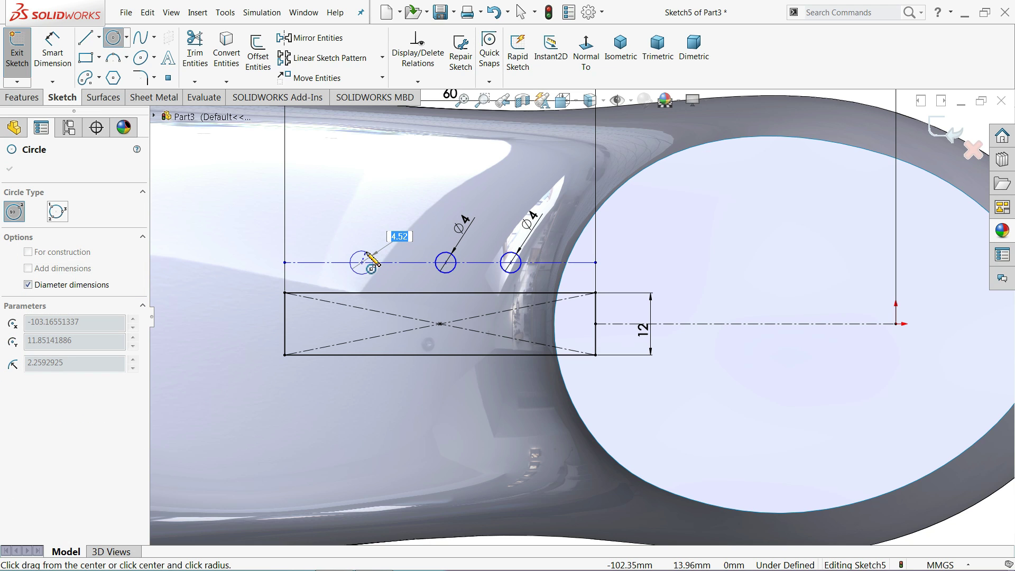
{"action": "key", "text": "Return"}
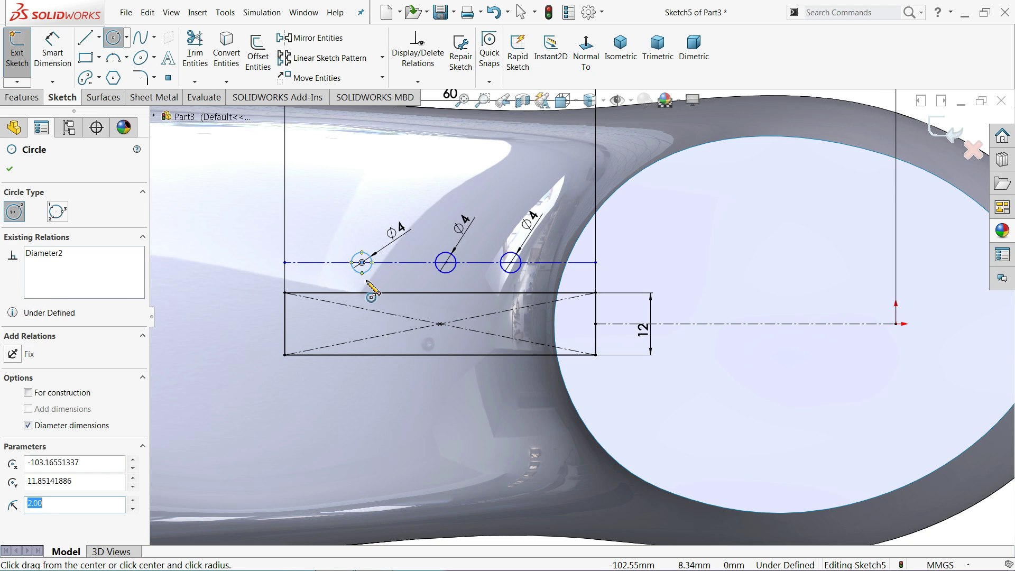
{"action": "left_click", "coordinate": [313, 263]}
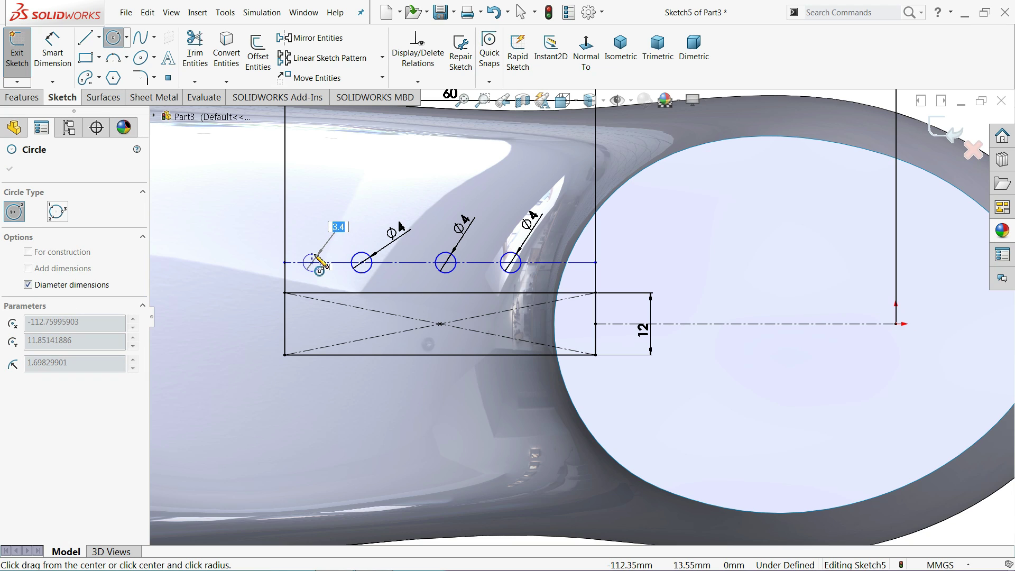
{"action": "key", "text": "Return"}
Dimension the centre distance between the two circles nearest the ankle opening at 10 mm.
{"action": "left_click", "coordinate": [53, 53]}
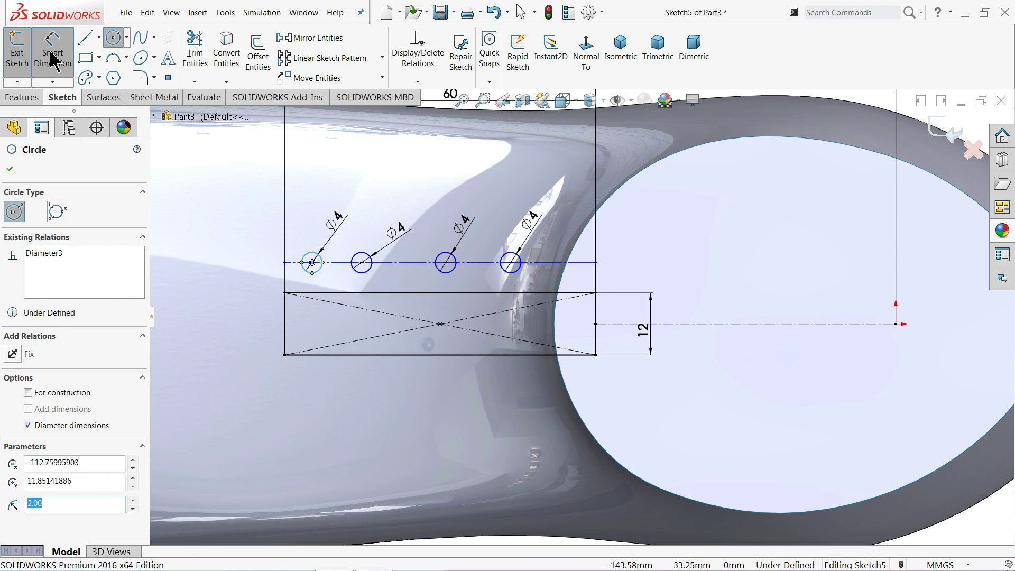
{"action": "left_click", "coordinate": [512, 263]}
{"action": "left_click", "coordinate": [446, 263]}
{"action": "left_click", "coordinate": [483, 197]}
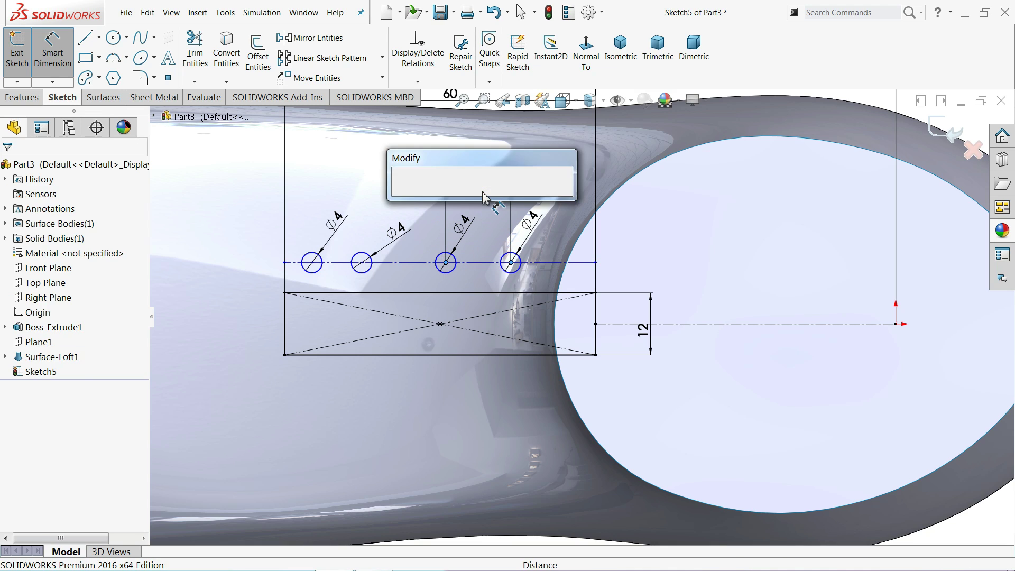
{"action": "type", "text": "10"}
{"action": "key", "text": "Return"}
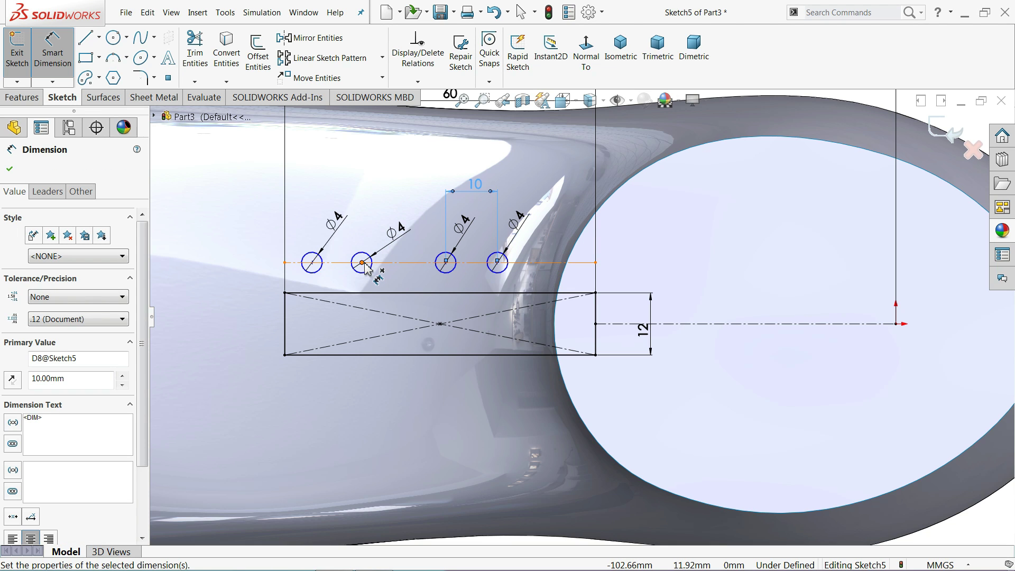
Dimension the centre distance between the two middle circles at 10 mm.
{"action": "left_click", "coordinate": [363, 263]}
{"action": "left_click", "coordinate": [446, 264]}
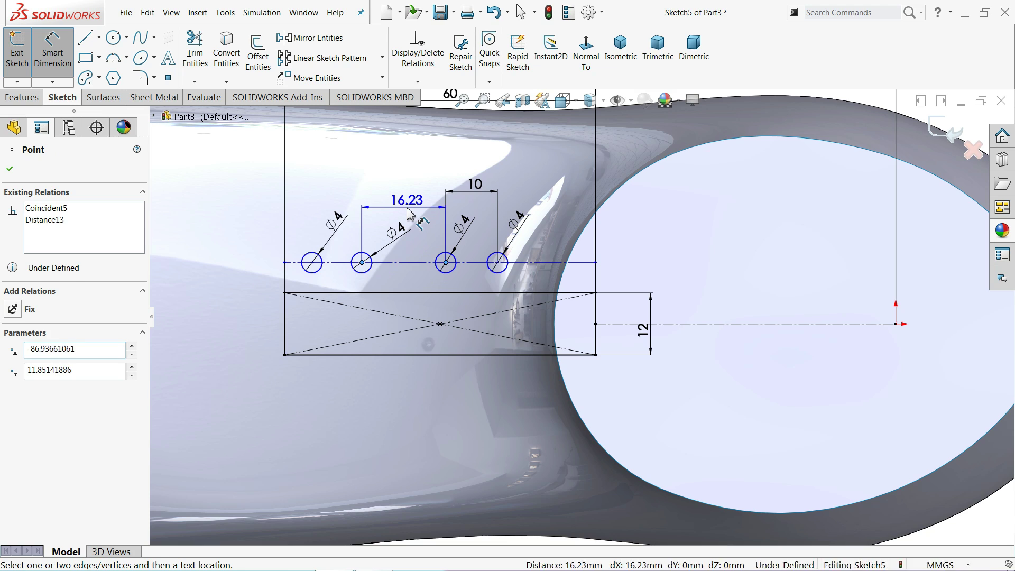
{"action": "left_click", "coordinate": [407, 209]}
{"action": "type", "text": "10"}
{"action": "key", "text": "Return"}
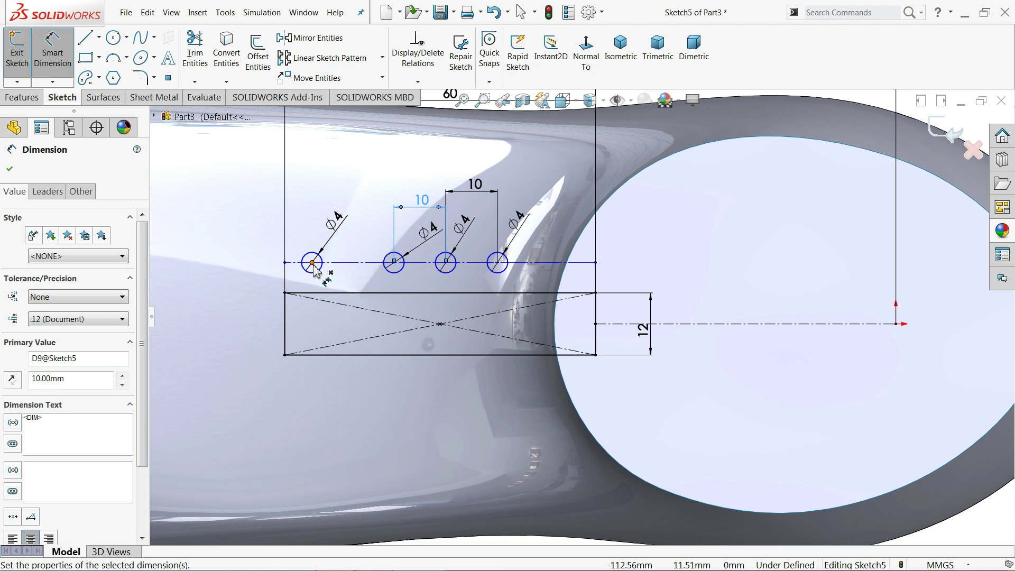
Dimension the centre distance between the two circles nearest the toe at 10 mm.
{"action": "left_click", "coordinate": [312, 264]}
{"action": "left_click", "coordinate": [394, 263]}
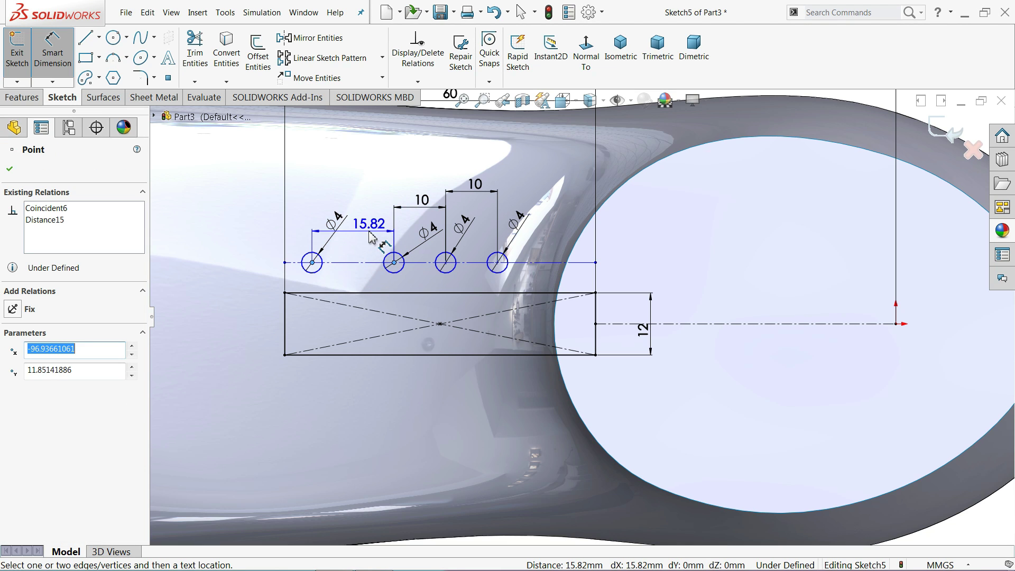
{"action": "left_click", "coordinate": [364, 198]}
{"action": "type", "text": "10"}
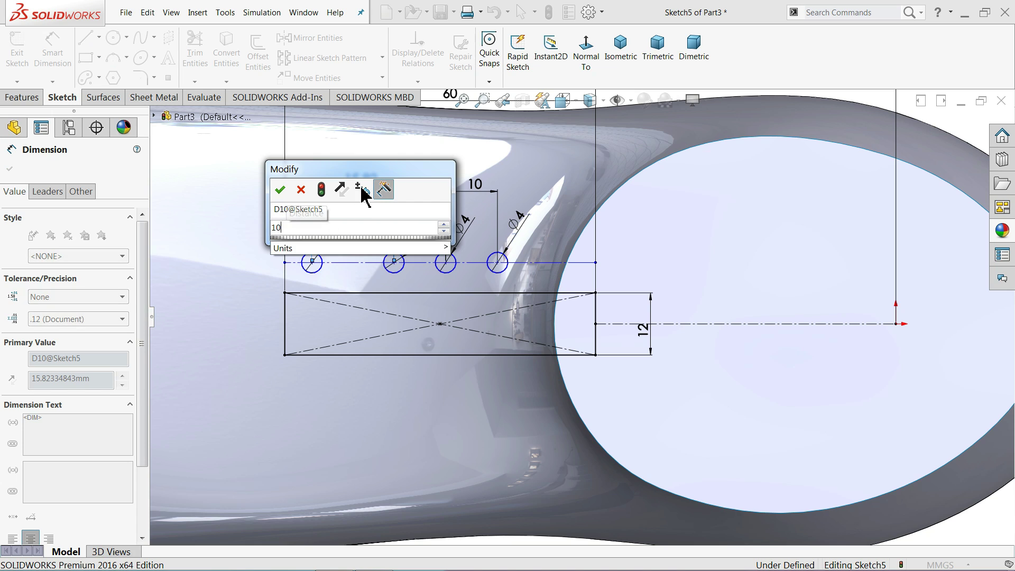
{"action": "key", "text": "Return"}
Set the rectangle's length to 50 mm.
{"action": "scroll", "coordinate": [440, 273], "scroll_direction": "up", "scroll_amount": 2}
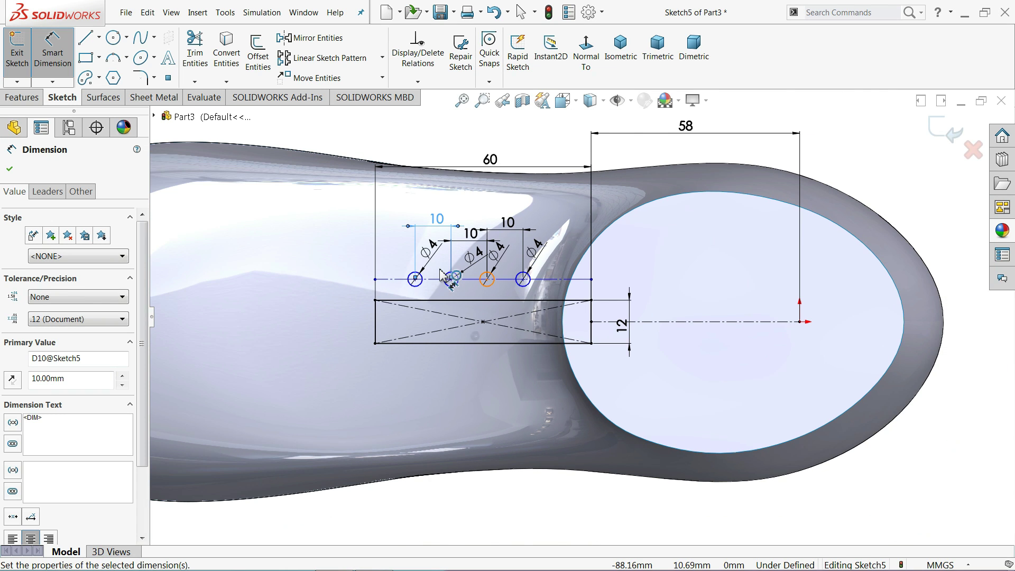
{"action": "scroll", "coordinate": [473, 317], "scroll_direction": "up", "scroll_amount": 3}
{"action": "scroll", "coordinate": [502, 312], "scroll_direction": "down", "scroll_amount": 4}
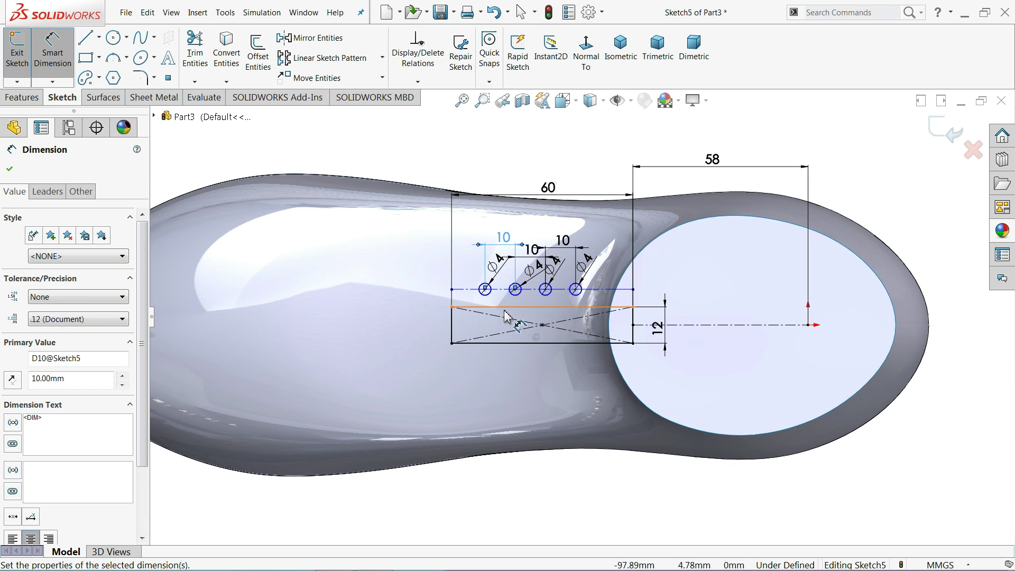
{"action": "scroll", "coordinate": [589, 316], "scroll_direction": "down", "scroll_amount": 2}
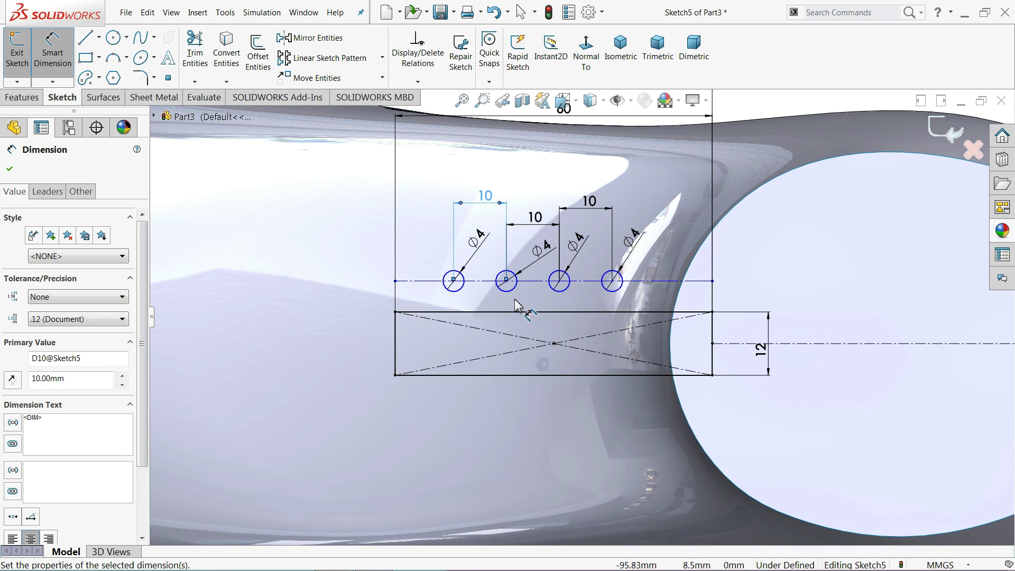
{"action": "scroll", "coordinate": [510, 304], "scroll_direction": "down", "scroll_amount": 1}
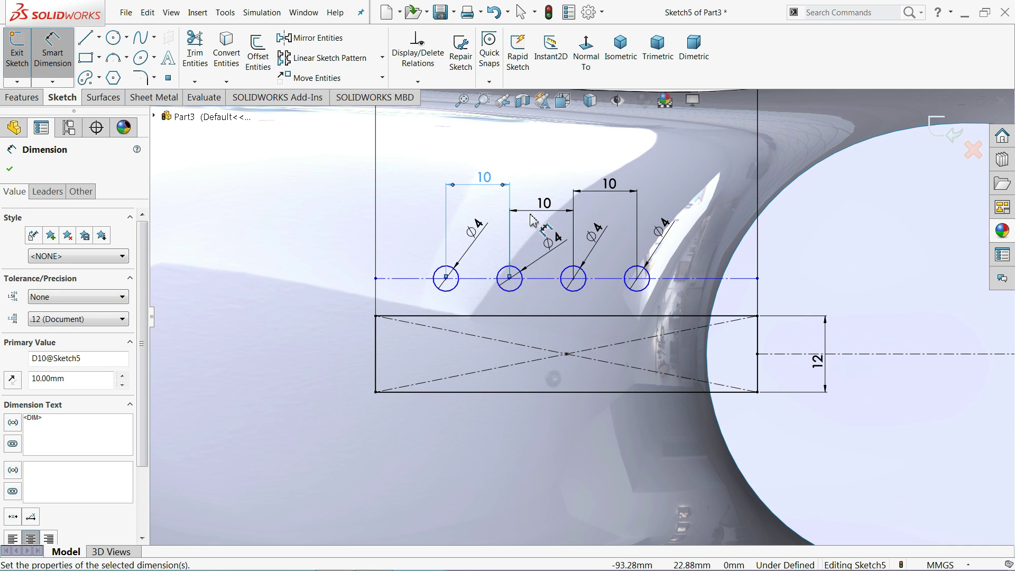
{"action": "scroll", "coordinate": [560, 188], "scroll_direction": "up", "scroll_amount": 3}
{"action": "double_click", "coordinate": [580, 176]}
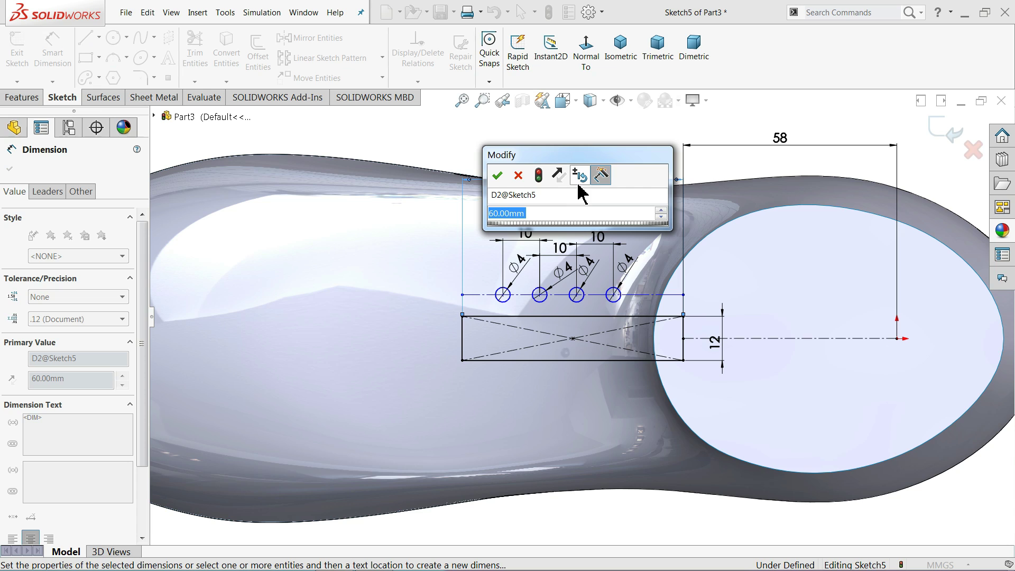
{"action": "type", "text": "50"}
{"action": "key", "text": "Return"}
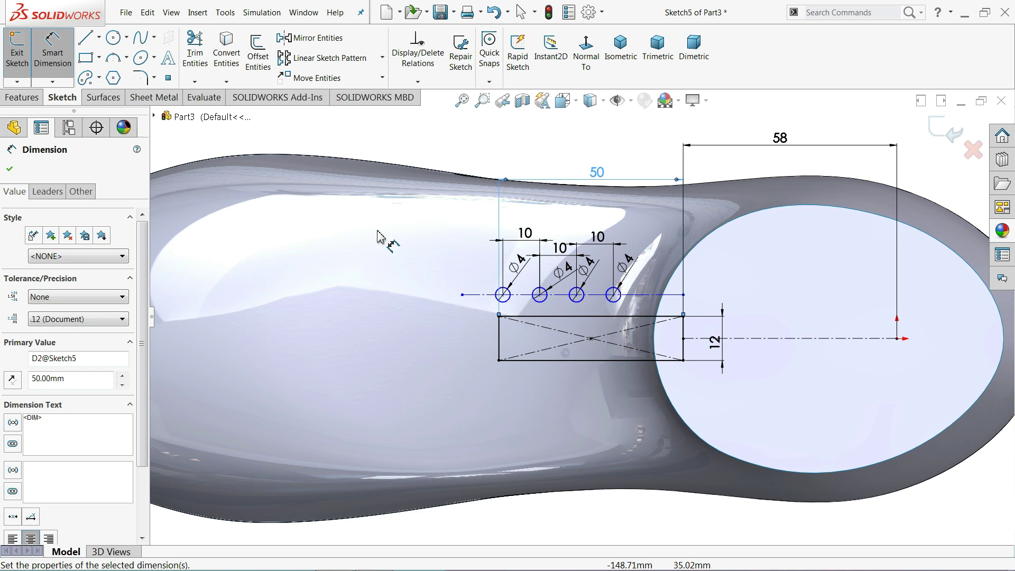
Sketch a semicircular three-point arc across the rectangle's toe-end corners, bulging outward and tangent to both long sides.
{"action": "left_click", "coordinate": [114, 61]}
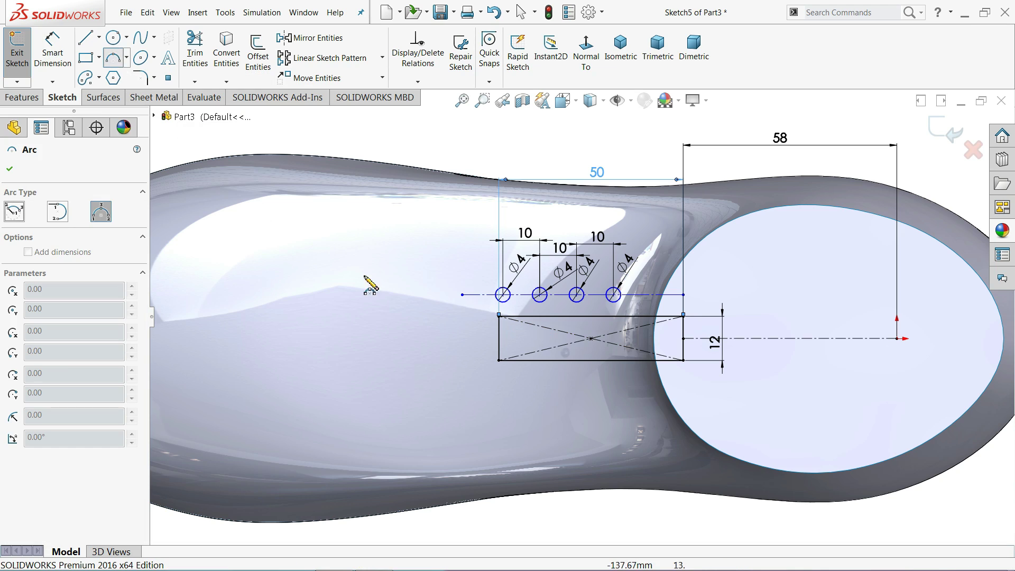
{"action": "left_click", "coordinate": [499, 316]}
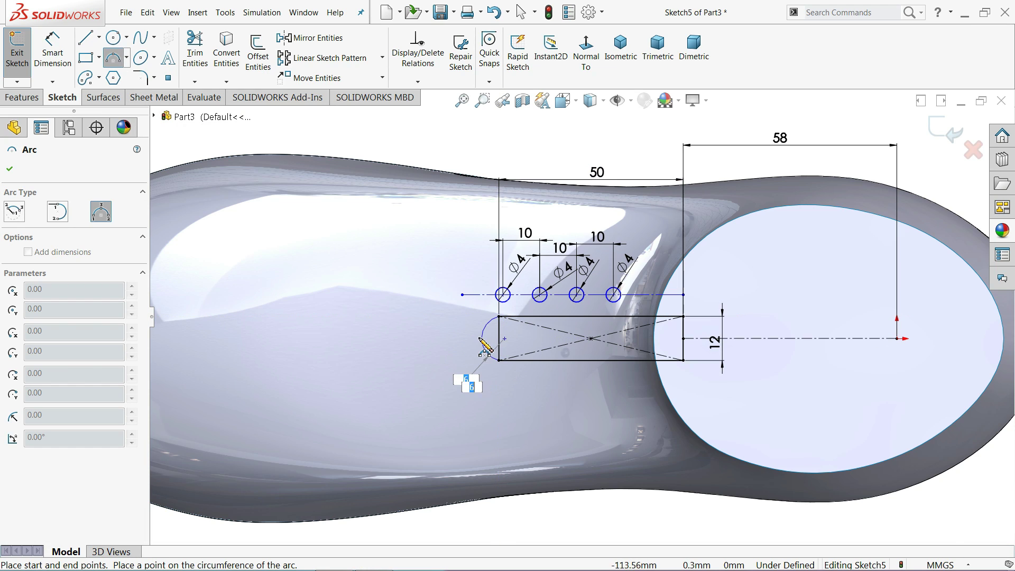
{"action": "left_click", "coordinate": [477, 338]}
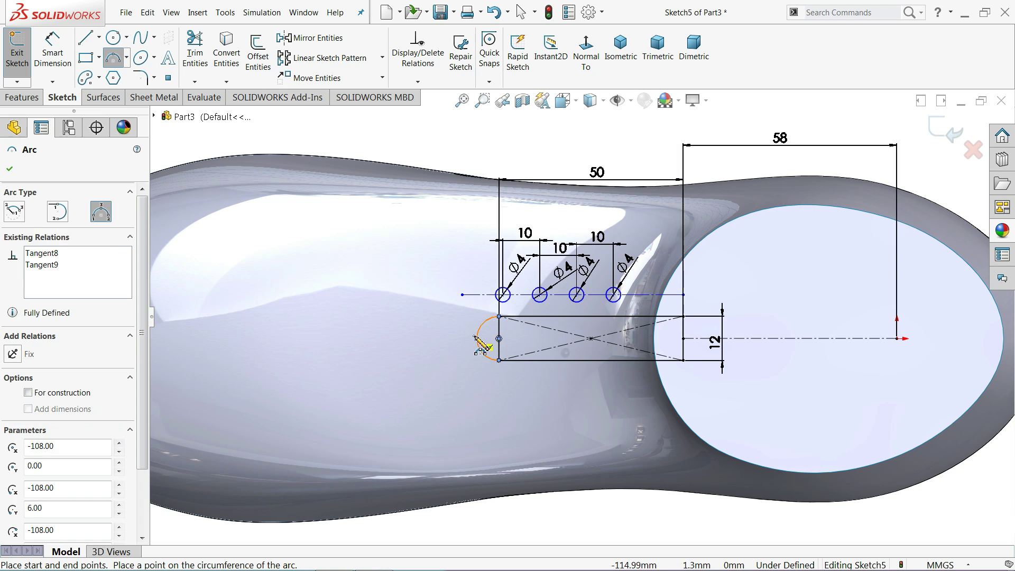
{"action": "right_click", "coordinate": [494, 150]}
{"action": "left_click", "coordinate": [528, 150]}
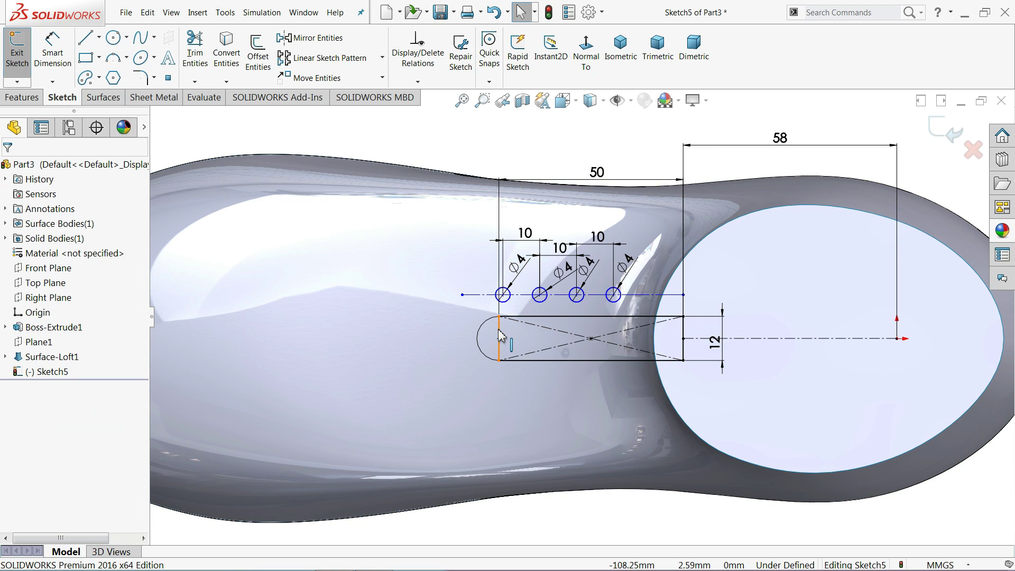
Convert the rectangle's toe-end side to construction geometry.
{"action": "left_click", "coordinate": [499, 336]}
{"action": "left_click", "coordinate": [540, 297]}
{"action": "left_click", "coordinate": [534, 168]}
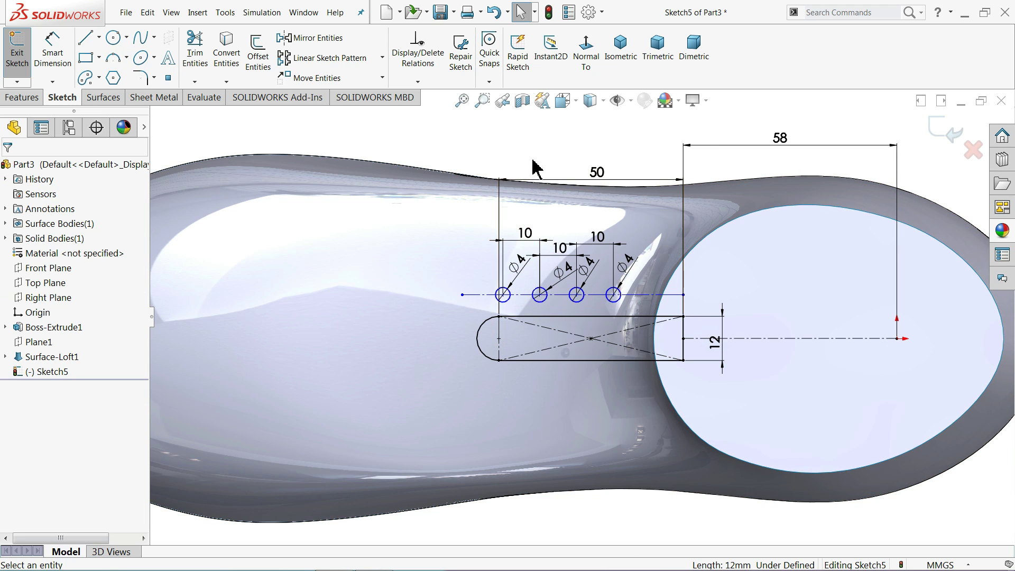
Move the construction line carrying the four circles slightly closer to the rounded slot.
{"action": "scroll", "coordinate": [615, 328], "scroll_direction": "down", "scroll_amount": 2}
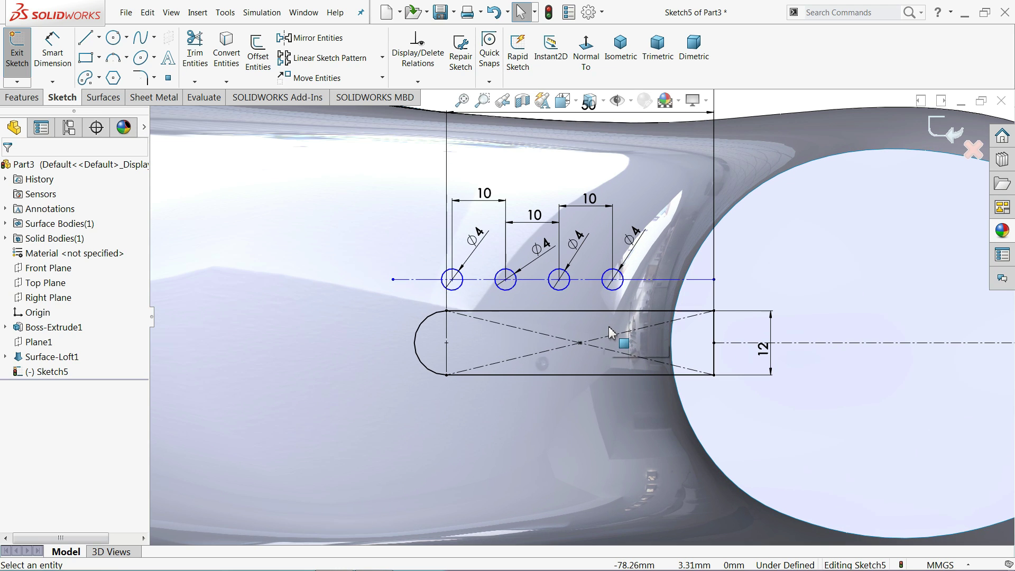
{"action": "left_click", "coordinate": [662, 279]}
{"action": "left_click_drag", "start_coordinate": [662, 279], "coordinate": [664, 297]}
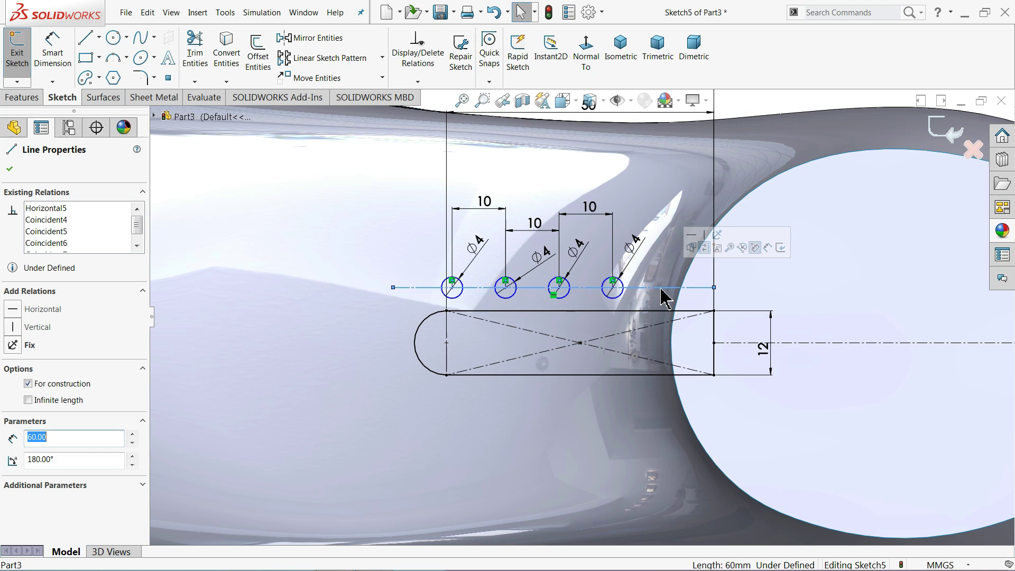
Mirror the construction line and its four circles about the horizontal centreline, keeping the originals.
{"action": "left_click", "coordinate": [296, 37]}
{"action": "left_click", "coordinate": [609, 299]}
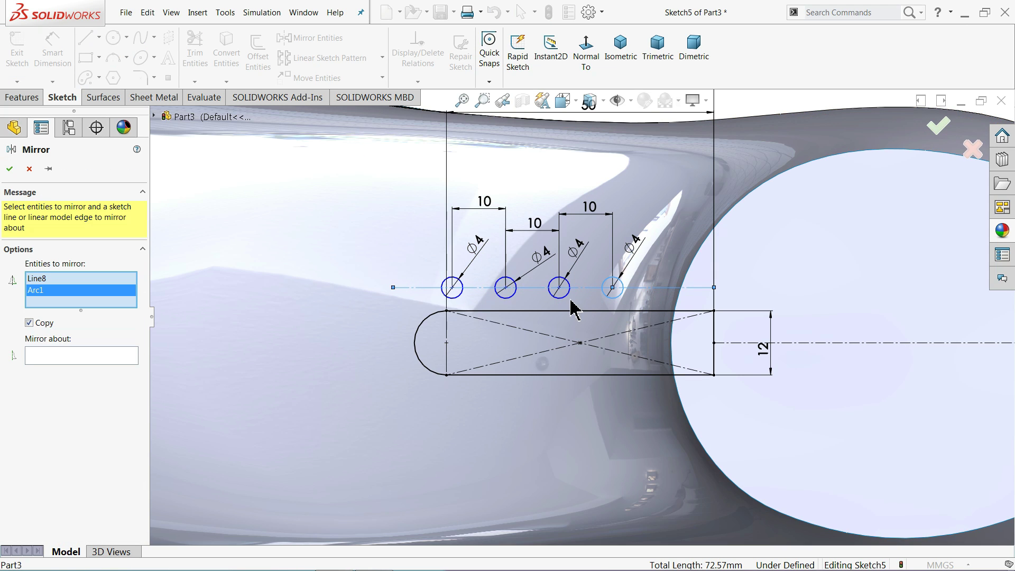
{"action": "left_click", "coordinate": [566, 299]}
{"action": "left_click", "coordinate": [503, 300]}
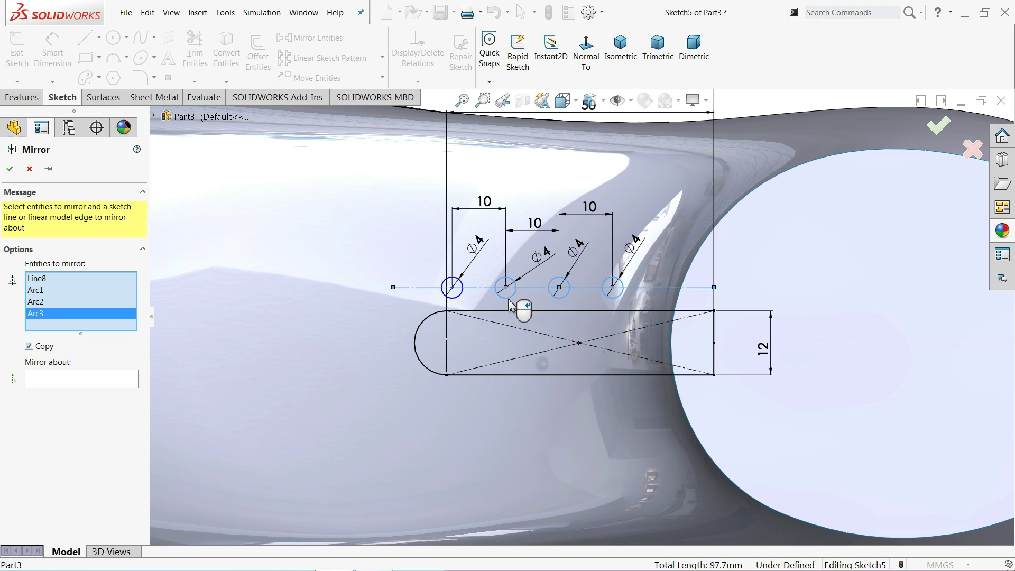
{"action": "left_click", "coordinate": [459, 306]}
{"action": "left_click", "coordinate": [52, 391]}
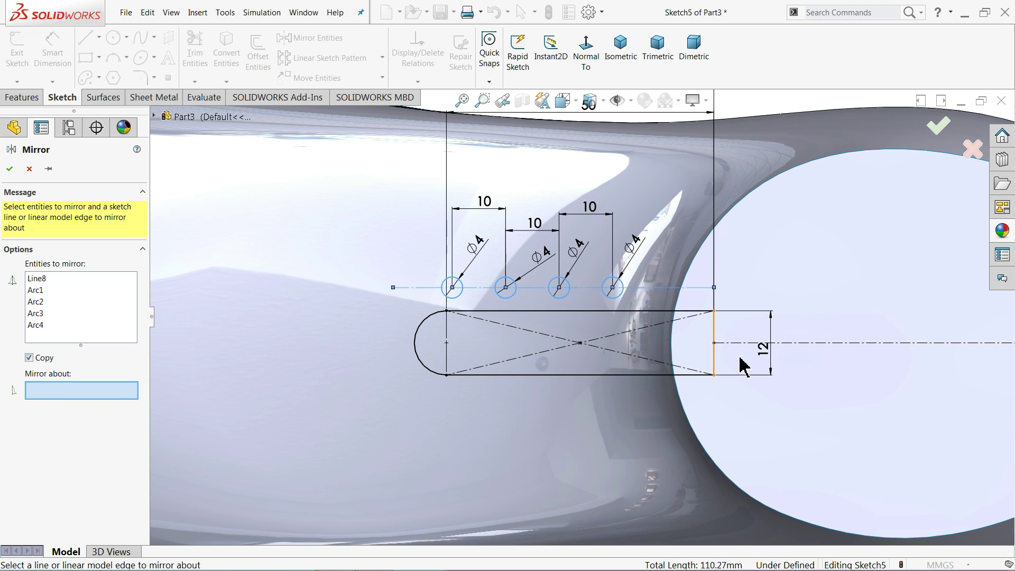
{"action": "left_click", "coordinate": [785, 343]}
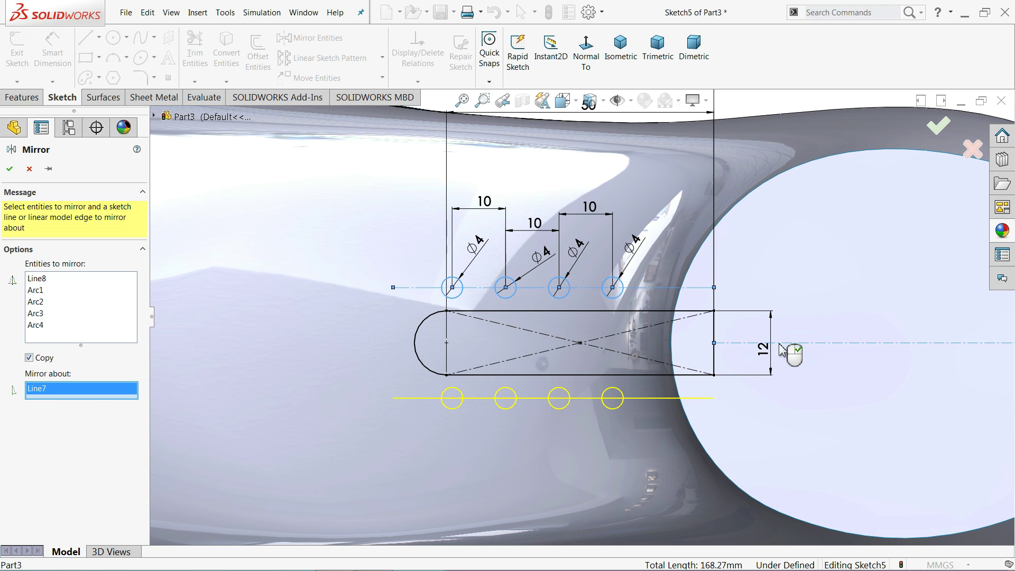
{"action": "left_click", "coordinate": [9, 169]}
Start a standard surface trim of the upper with Sketch5 as trim tool, marking the instep slot region for removal.
{"action": "middle_click_drag", "start_coordinate": [576, 222], "coordinate": [600, 198]}
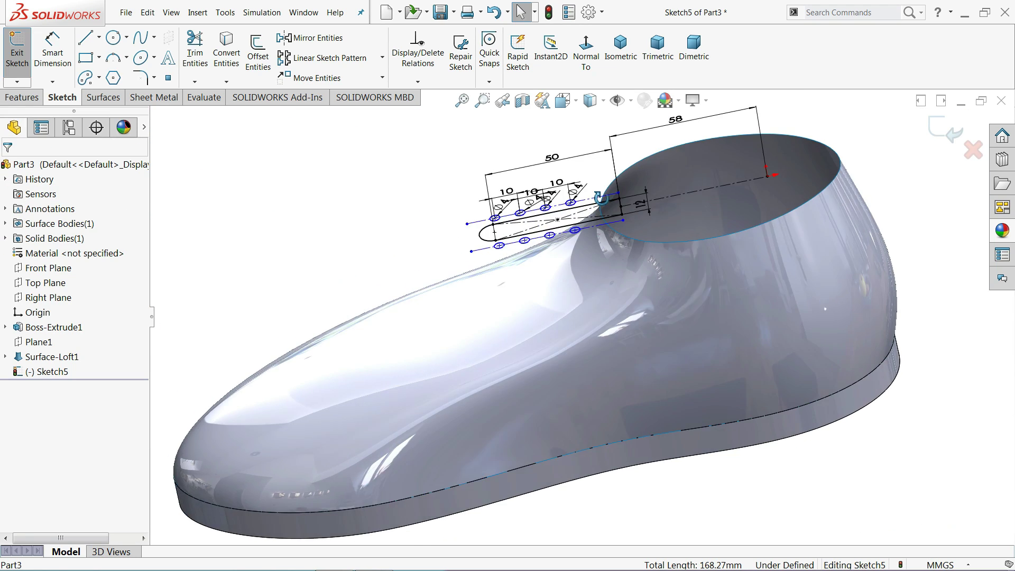
{"action": "scroll", "coordinate": [598, 204], "scroll_direction": "down", "scroll_amount": 8}
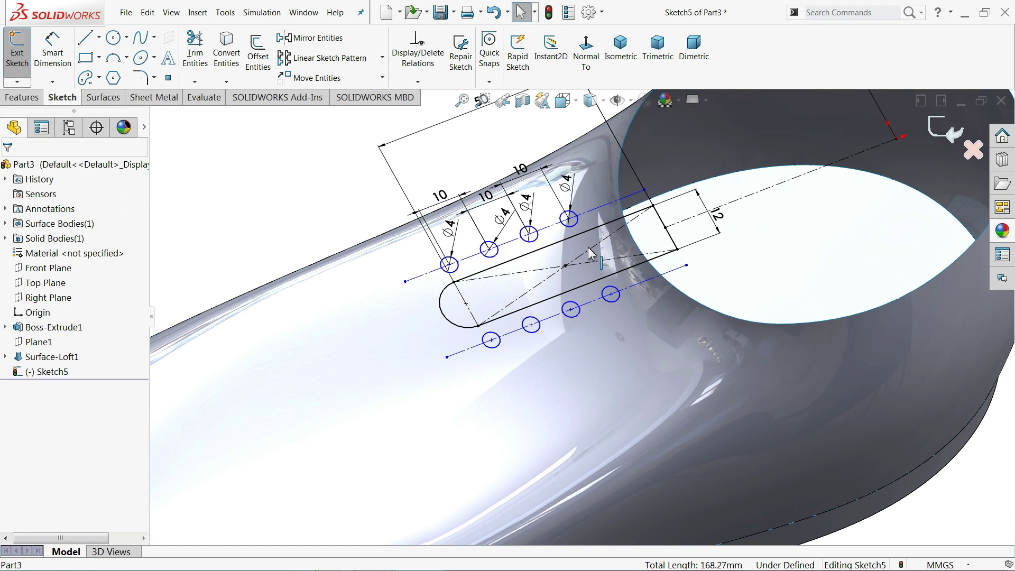
{"action": "left_click", "coordinate": [104, 98]}
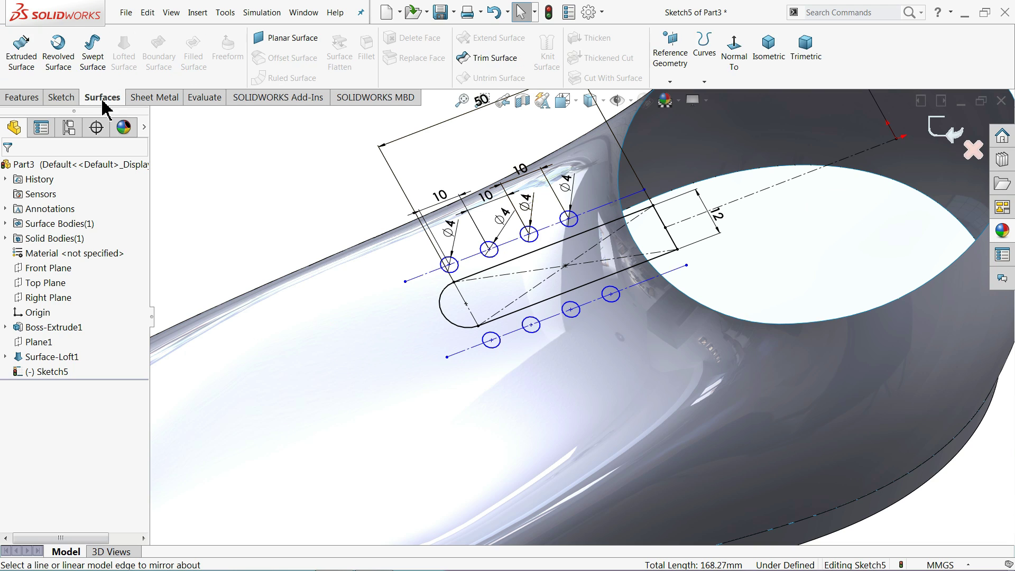
{"action": "left_click", "coordinate": [504, 64]}
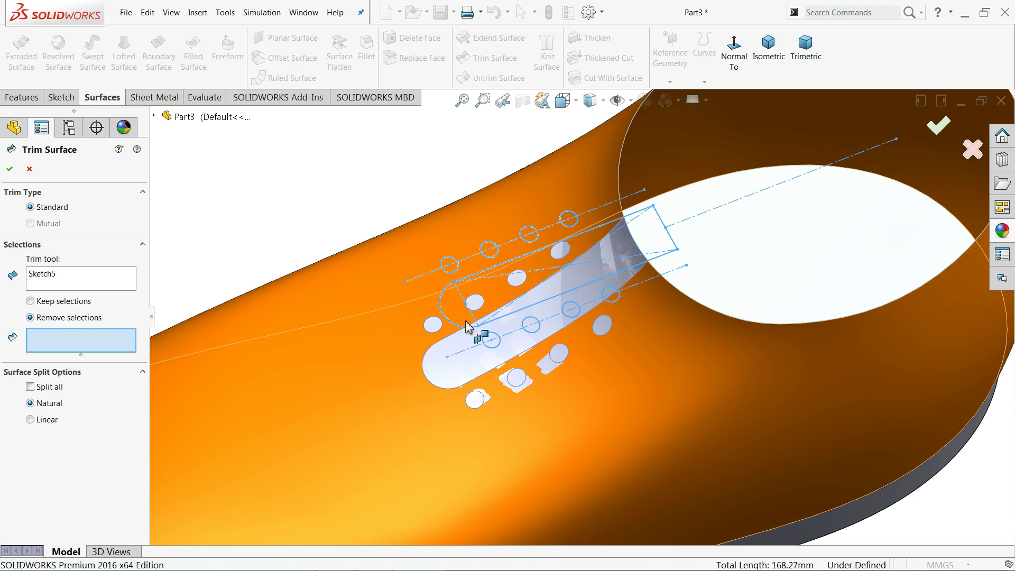
{"action": "left_click", "coordinate": [562, 319]}
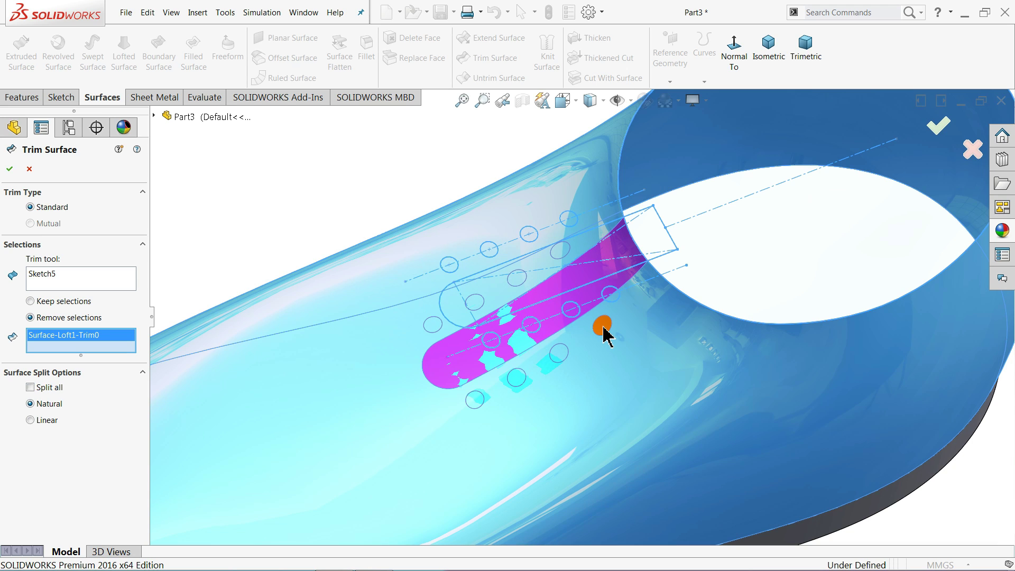
Add the eight lace-hole regions beside the instep slot to the removal selection and complete the surface trim of the upper.
{"action": "left_click", "coordinate": [604, 328]}
{"action": "left_click", "coordinate": [560, 355]}
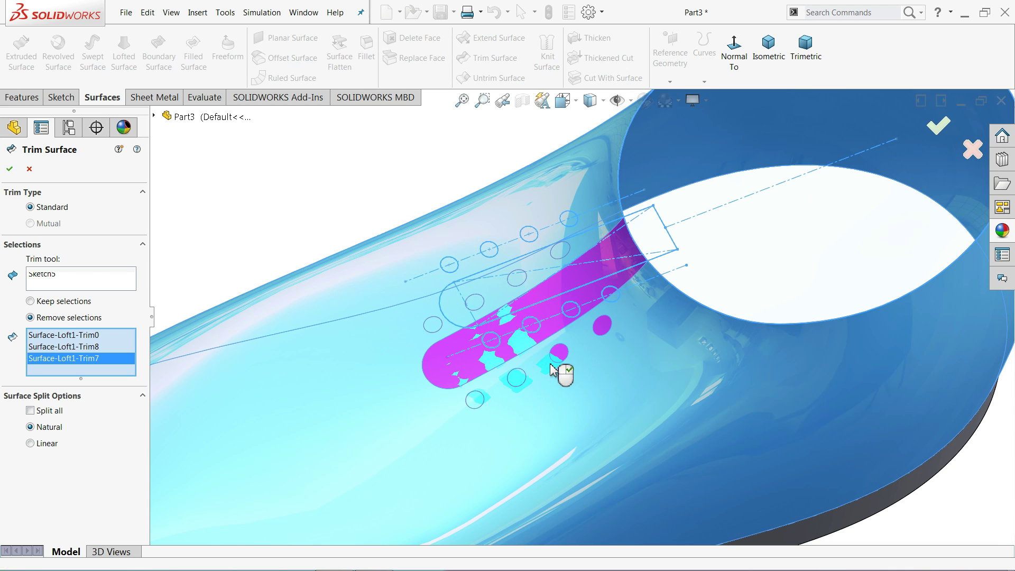
{"action": "left_click", "coordinate": [519, 376]}
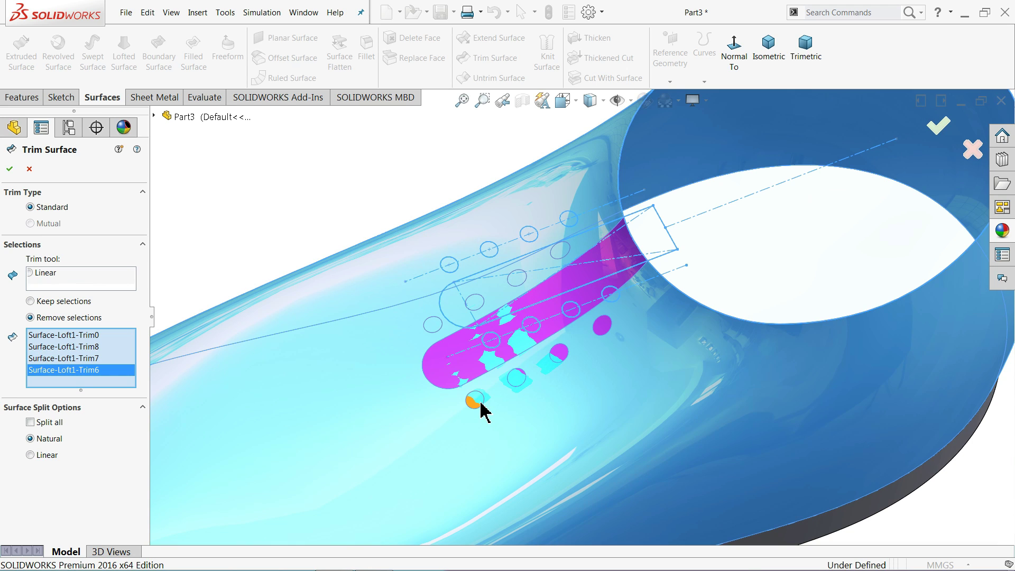
{"action": "left_click", "coordinate": [480, 404]}
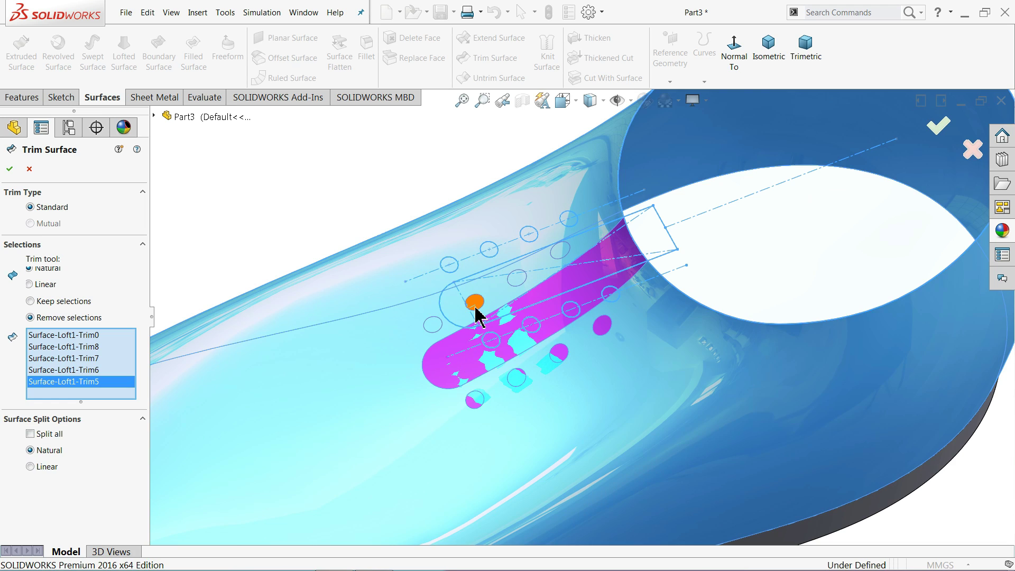
{"action": "left_click", "coordinate": [477, 307]}
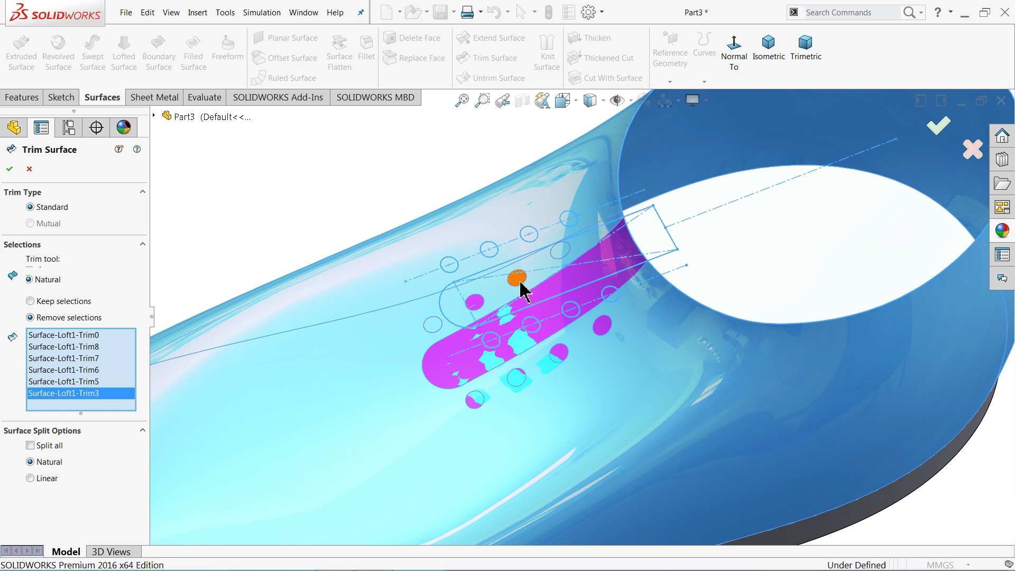
{"action": "left_click", "coordinate": [518, 281]}
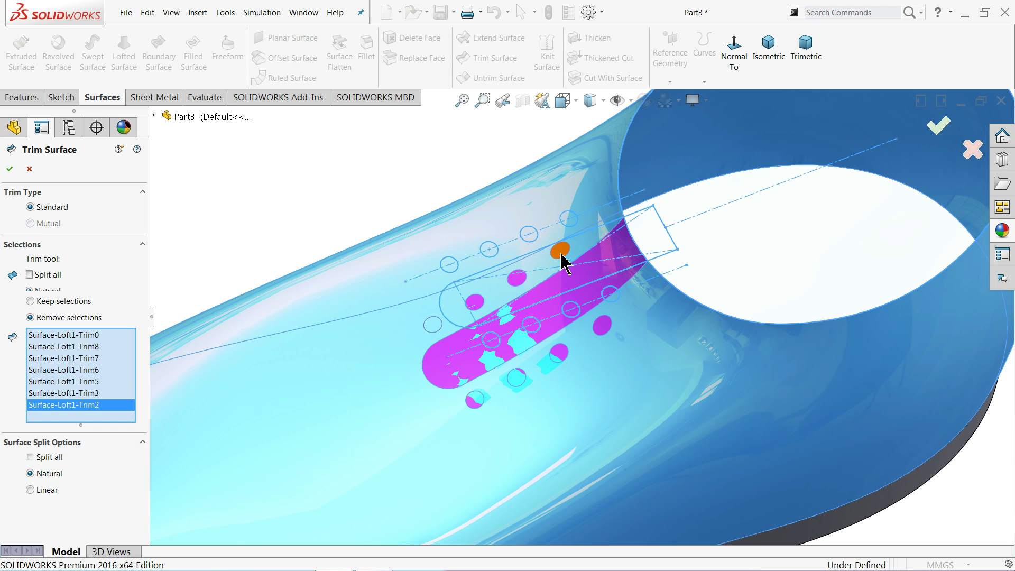
{"action": "left_click", "coordinate": [561, 254]}
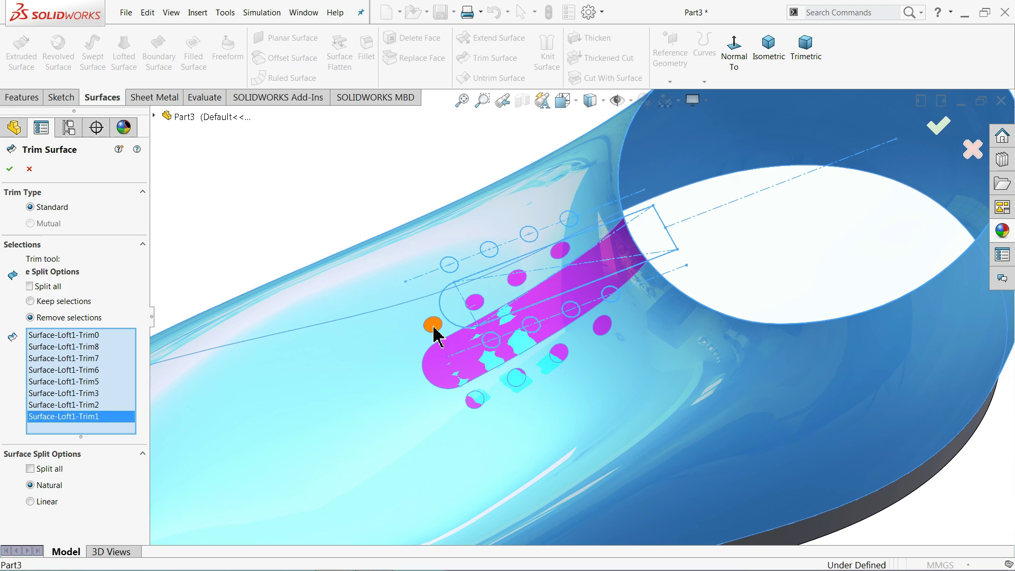
{"action": "left_click", "coordinate": [431, 325]}
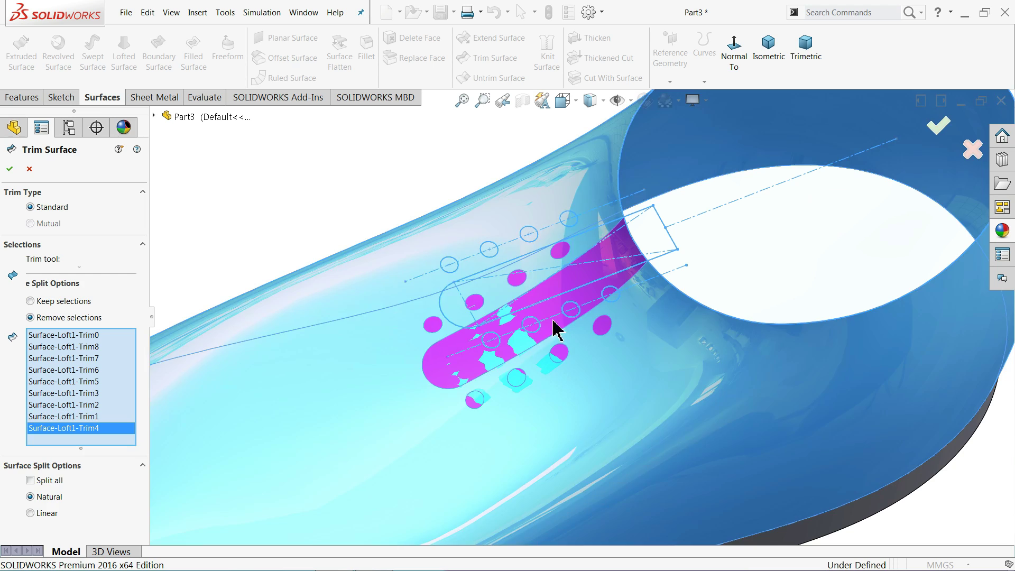
{"action": "scroll", "coordinate": [317, 222], "scroll_direction": "up", "scroll_amount": 5}
{"action": "middle_click_drag", "start_coordinate": [317, 222], "coordinate": [344, 130]}
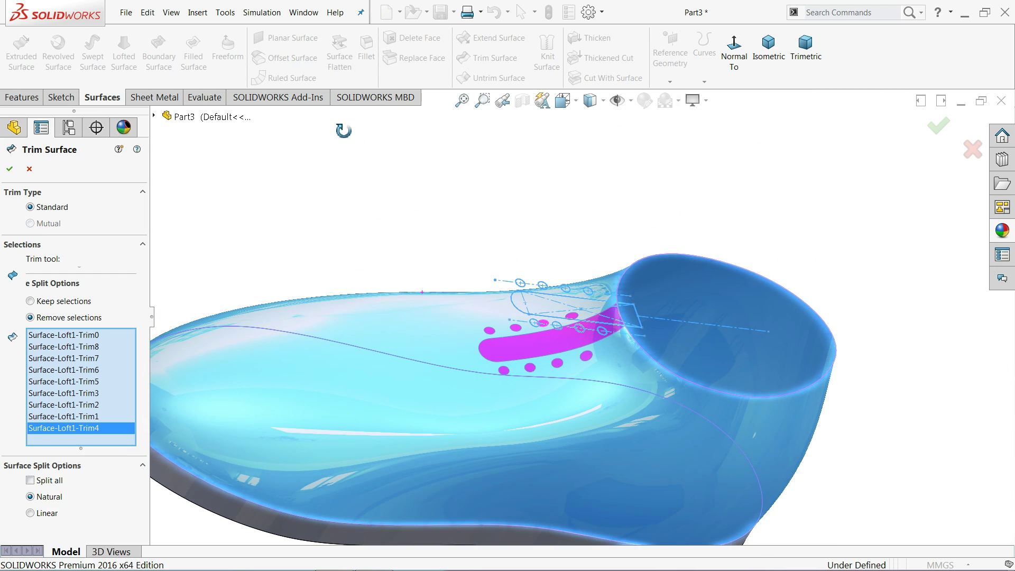
{"action": "left_click", "coordinate": [9, 170]}
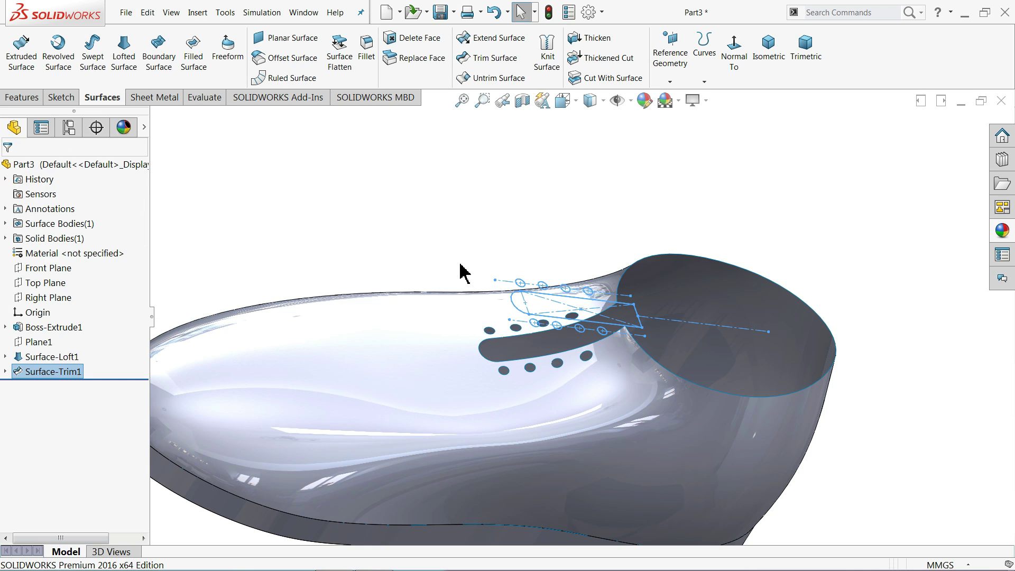
Apply the matte rubber appearance to the sole feature Boss-Extrude1.
{"action": "scroll", "coordinate": [481, 274], "scroll_direction": "up", "scroll_amount": 5}
{"action": "middle_click_drag", "start_coordinate": [483, 288], "coordinate": [453, 288]}
{"action": "scroll", "coordinate": [528, 377], "scroll_direction": "down", "scroll_amount": 2}
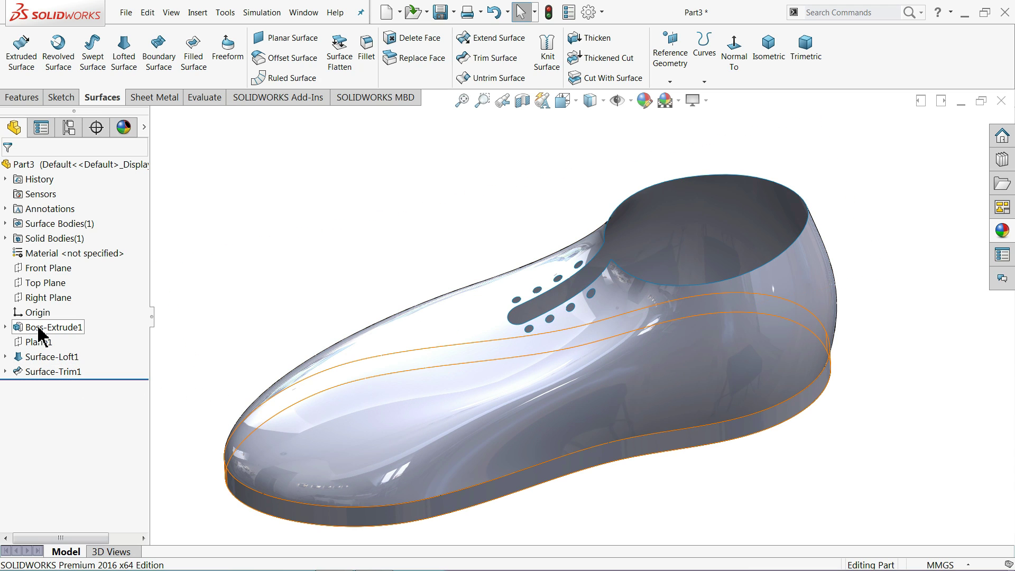
{"action": "left_click", "coordinate": [60, 329]}
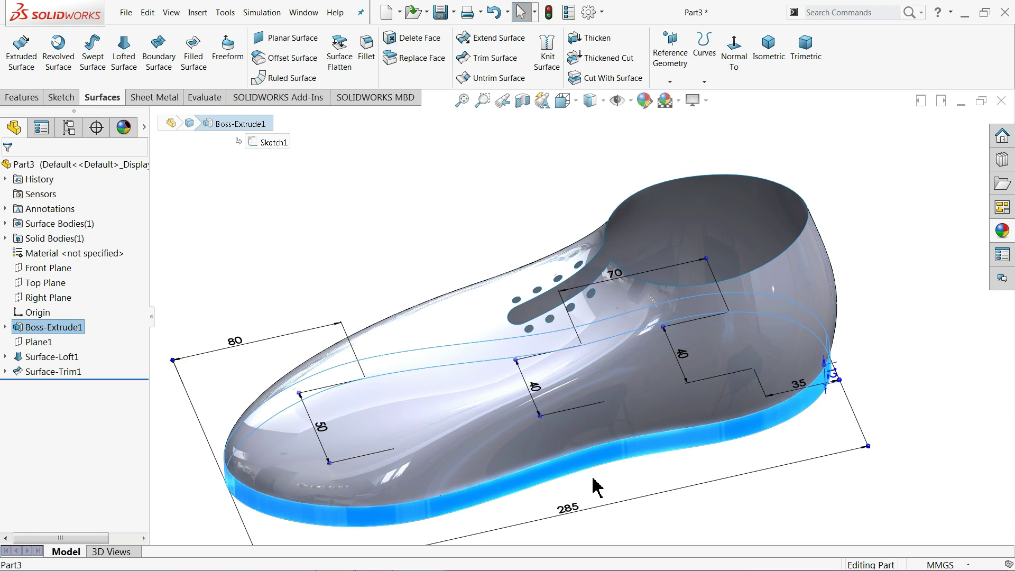
{"action": "left_click", "coordinate": [1003, 237]}
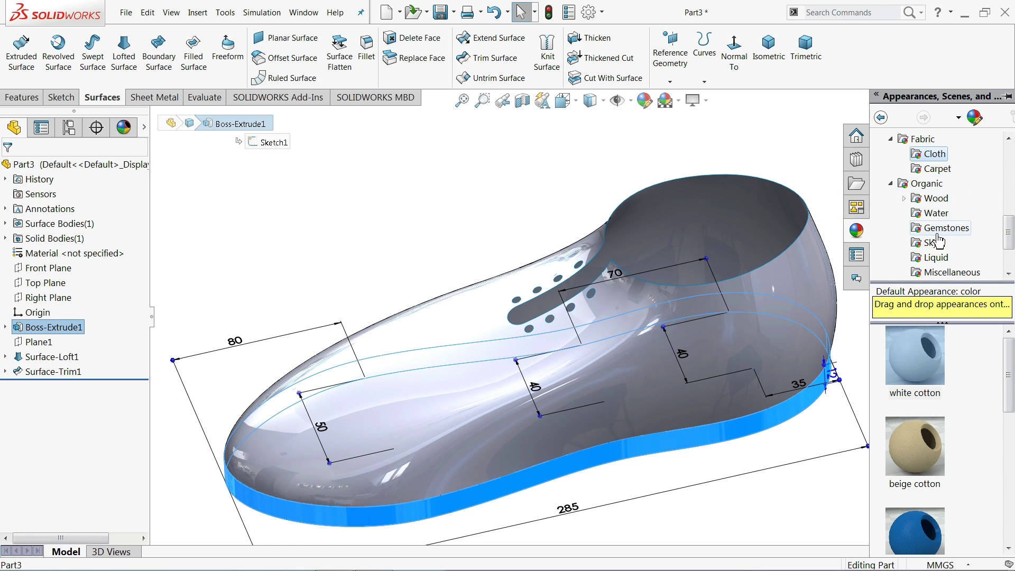
{"action": "scroll", "coordinate": [930, 164], "scroll_direction": "down", "scroll_amount": 3}
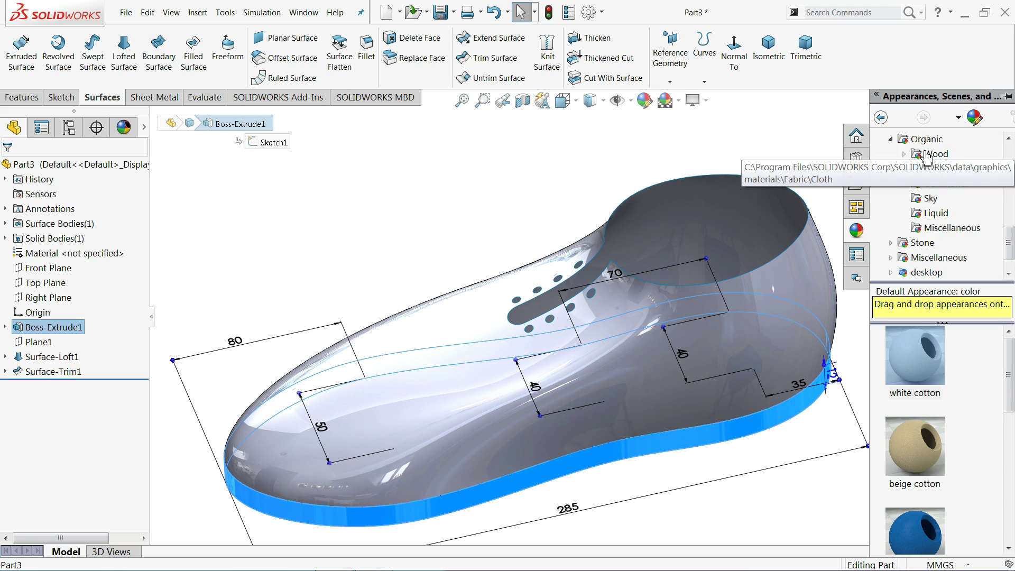
{"action": "scroll", "coordinate": [925, 157], "scroll_direction": "up", "scroll_amount": 4}
{"action": "scroll", "coordinate": [926, 157], "scroll_direction": "up", "scroll_amount": 3}
{"action": "left_click", "coordinate": [891, 198]}
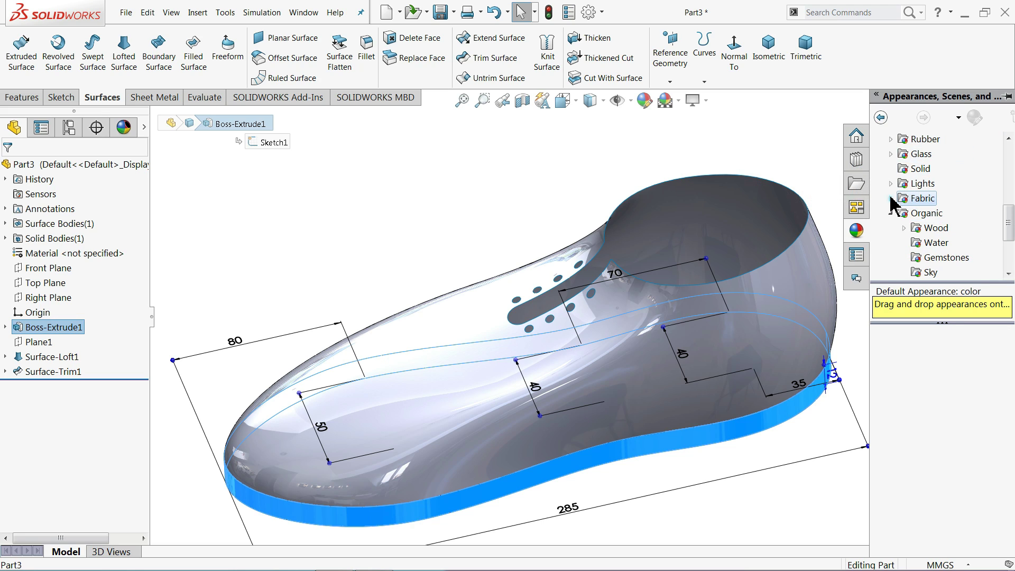
{"action": "scroll", "coordinate": [903, 190], "scroll_direction": "up", "scroll_amount": 3}
{"action": "left_click", "coordinate": [907, 185]}
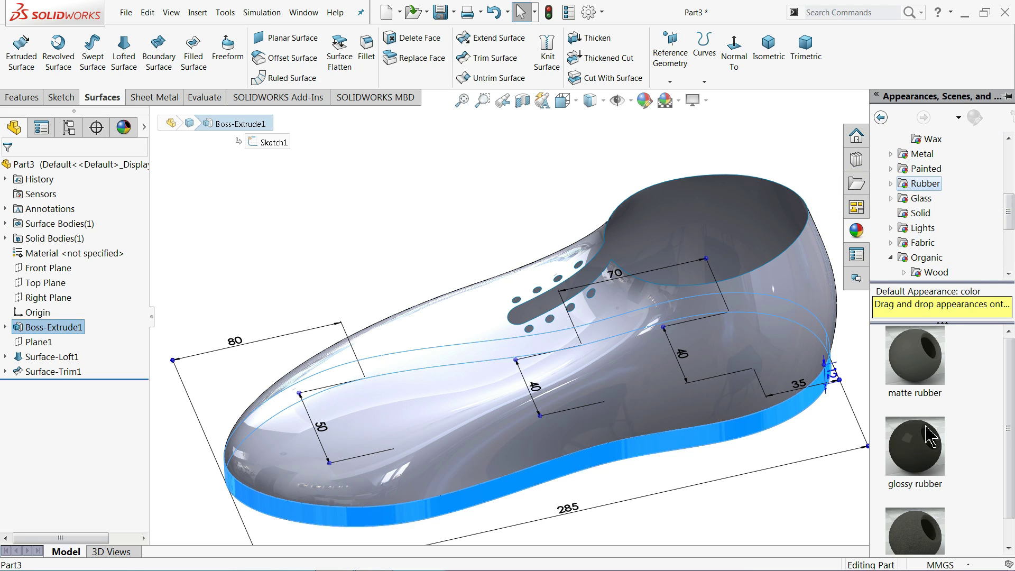
{"action": "mouse_move", "coordinate": [920, 366]}
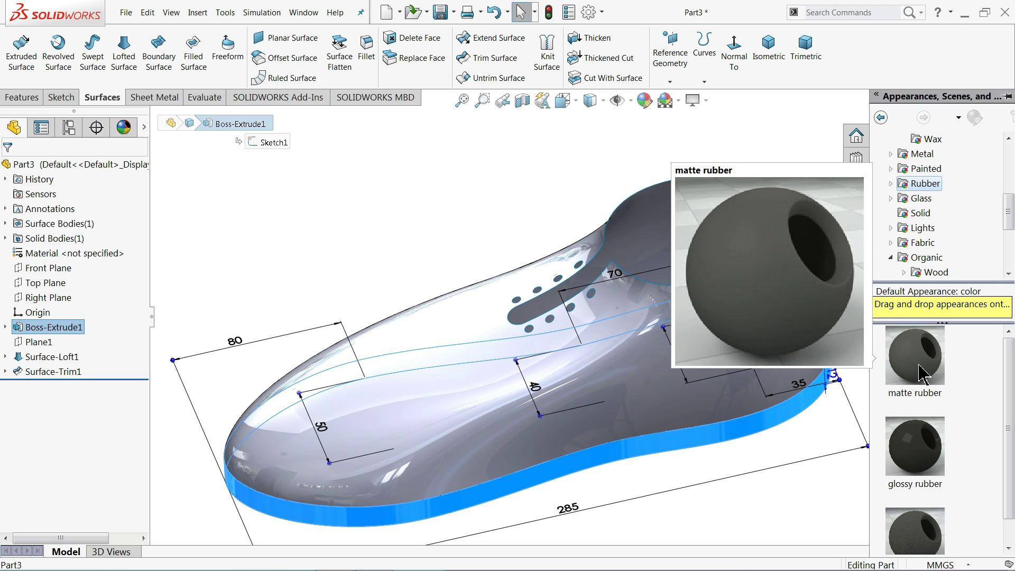
{"action": "double_click", "coordinate": [919, 373]}
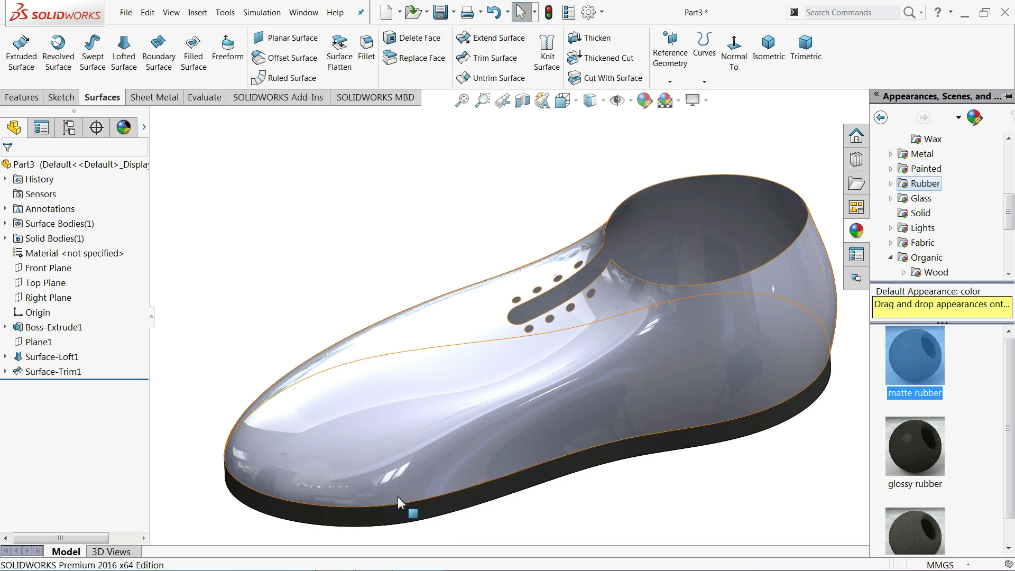
Change the colour of the sole's matte rubber appearance to the standard light grey swatch.
{"action": "left_click", "coordinate": [51, 327]}
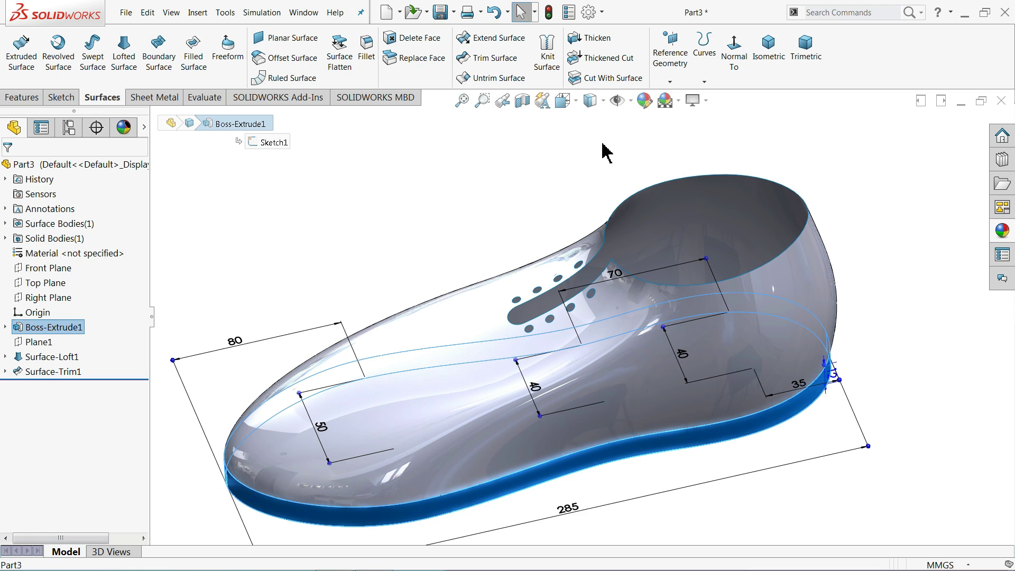
{"action": "left_click", "coordinate": [646, 103]}
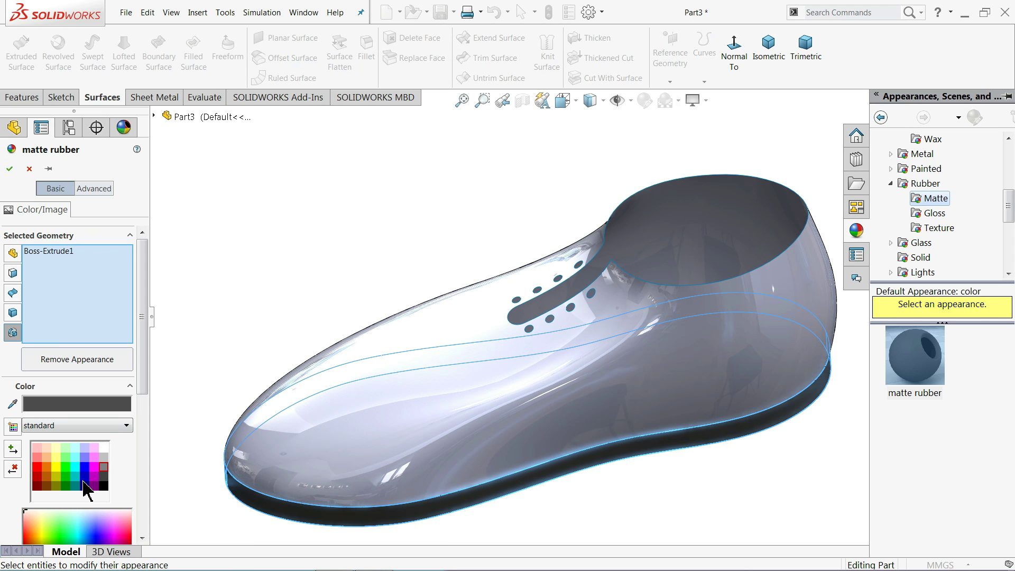
{"action": "left_click", "coordinate": [104, 456]}
{"action": "left_click", "coordinate": [104, 467]}
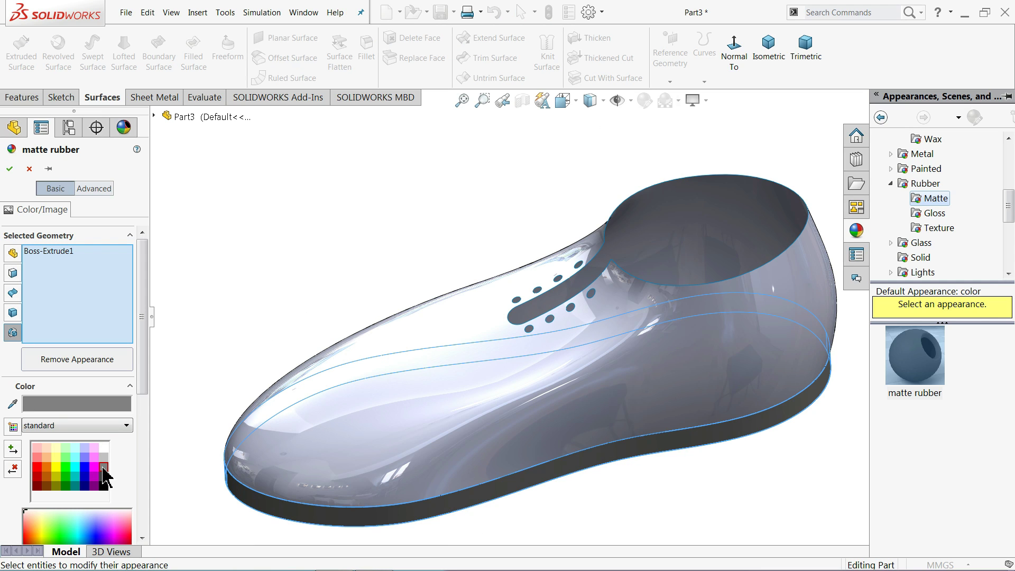
{"action": "left_click", "coordinate": [104, 456]}
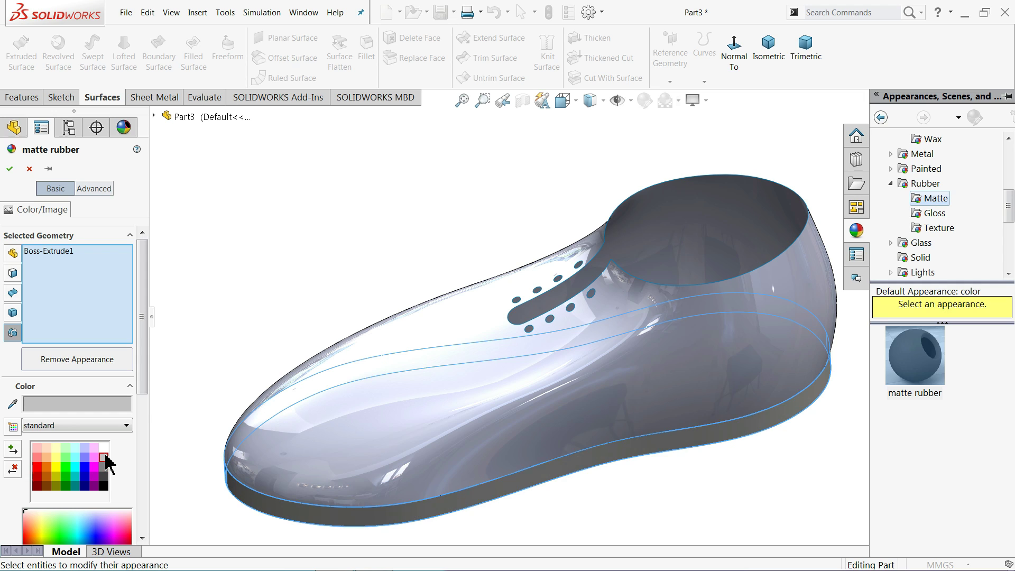
{"action": "left_click", "coordinate": [9, 169]}
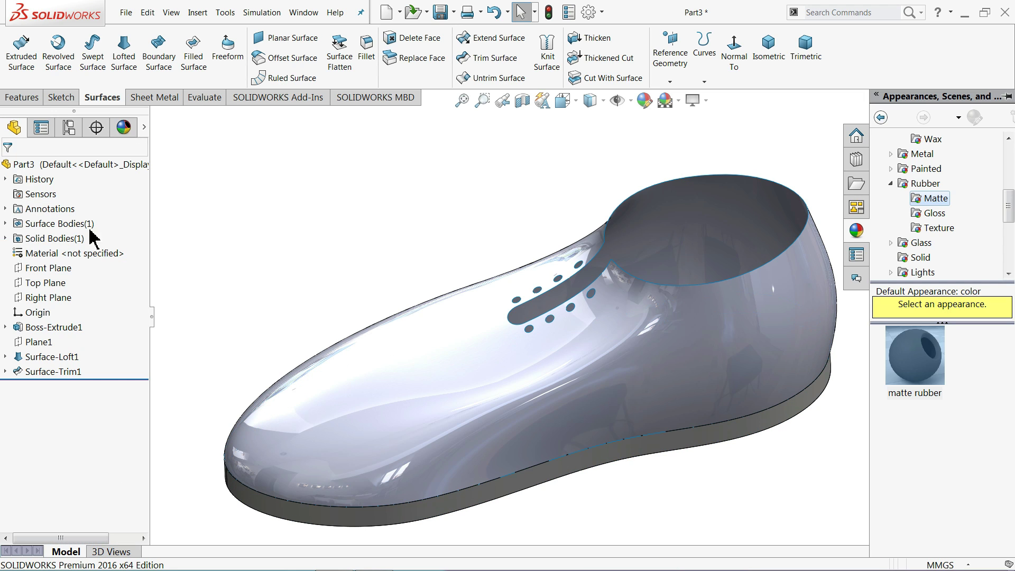
Try the beige cotton cloth appearance on the upper's lofted surface and undo it.
{"action": "left_click_drag", "start_coordinate": [406, 380], "coordinate": [507, 370]}
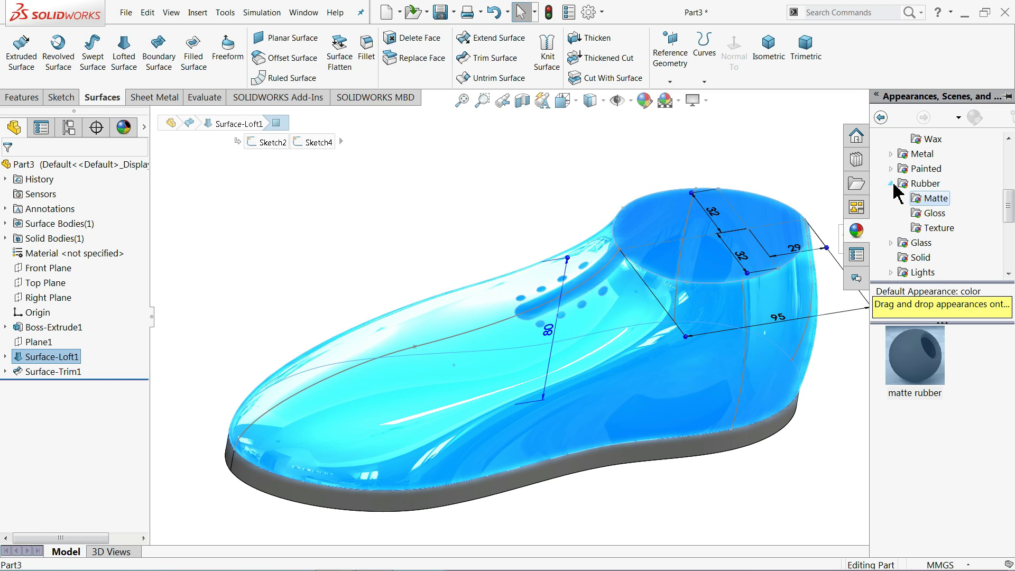
{"action": "left_click", "coordinate": [892, 183]}
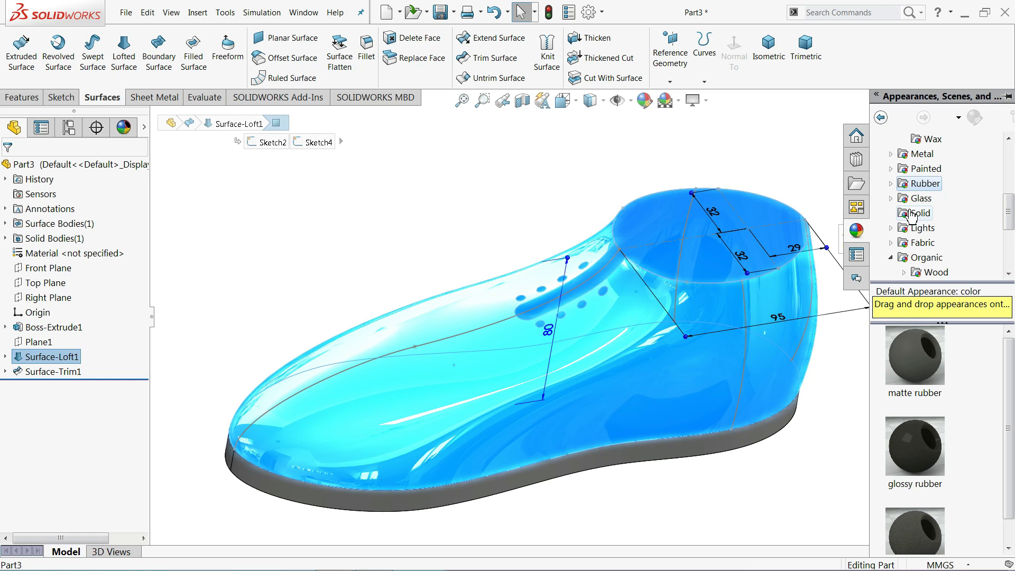
{"action": "double_click", "coordinate": [901, 246]}
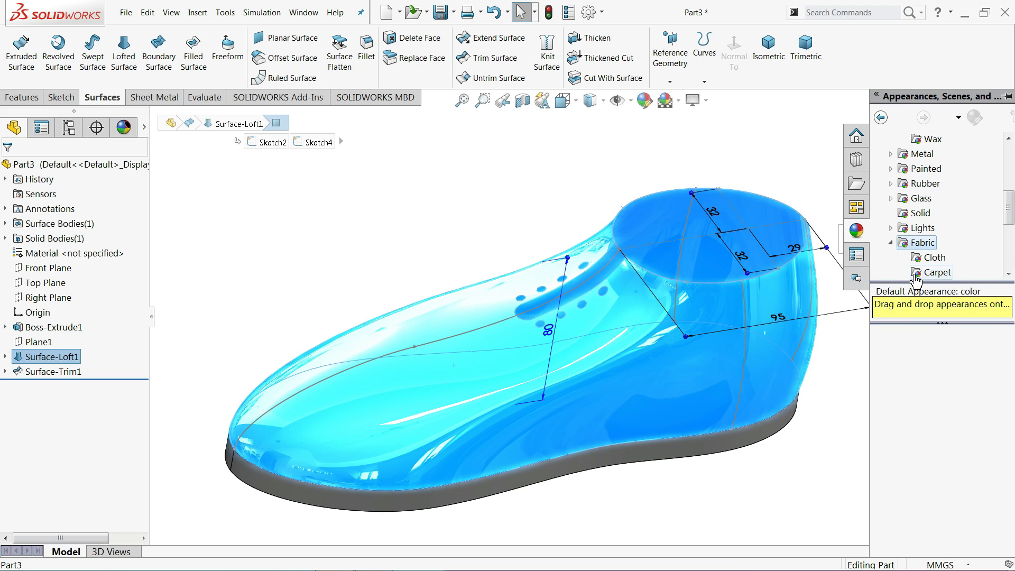
{"action": "left_click", "coordinate": [933, 259]}
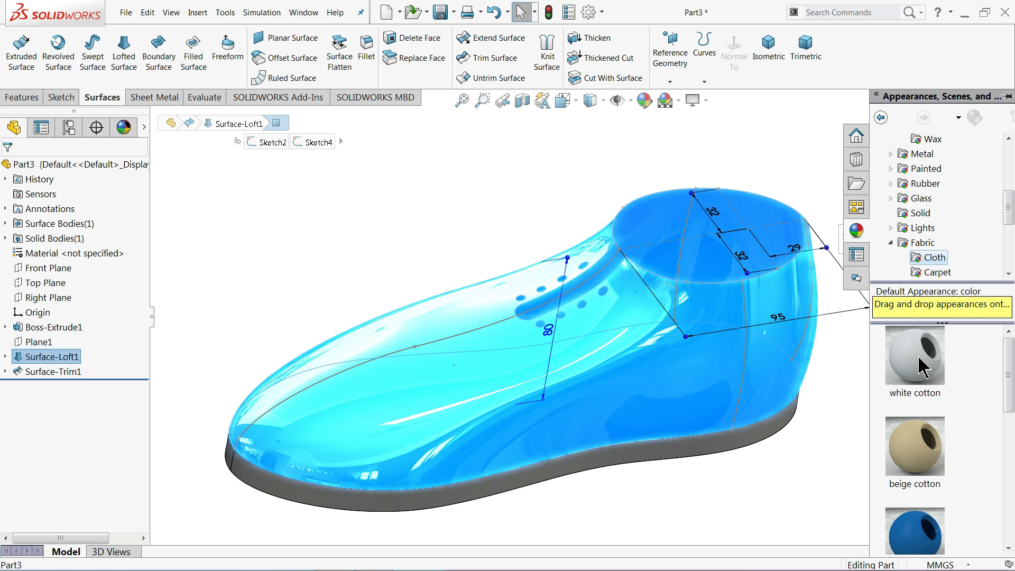
{"action": "double_click", "coordinate": [920, 463]}
{"action": "middle_click_drag", "start_coordinate": [612, 423], "coordinate": [598, 403]}
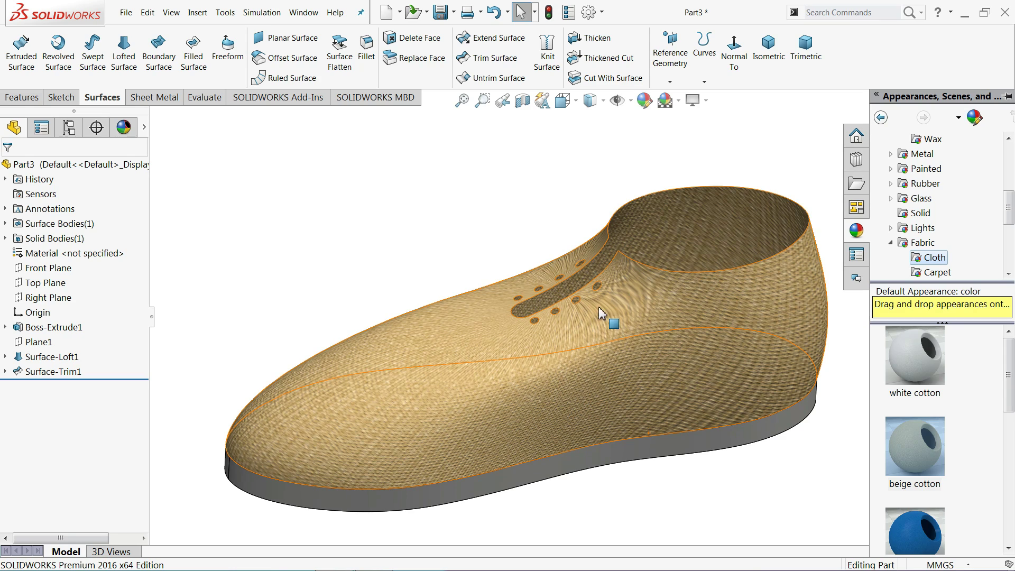
{"action": "left_click", "coordinate": [601, 313]}
{"action": "left_click", "coordinate": [496, 12]}
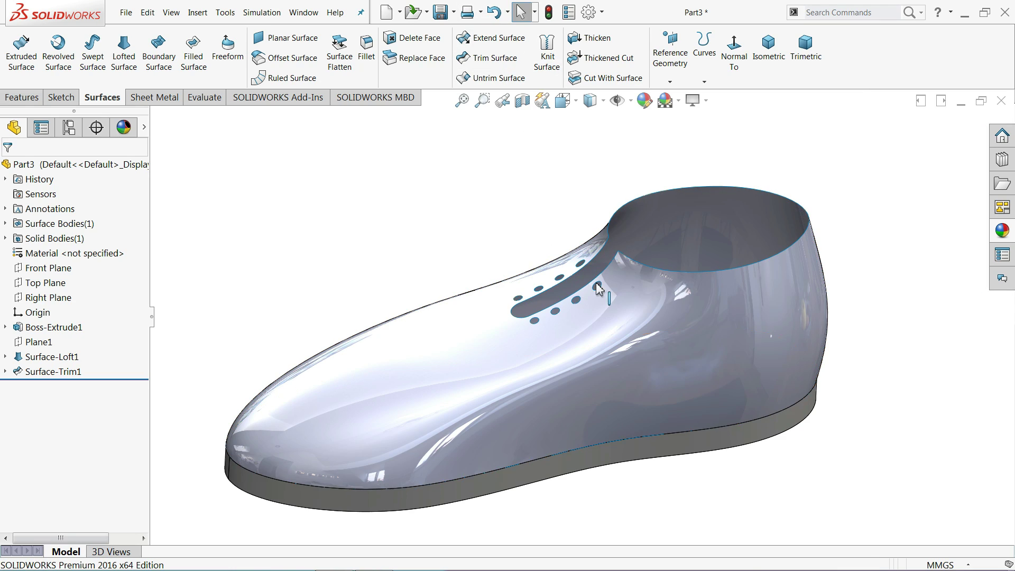
Thicken the trimmed upper surface by 1.5 mm with merging of the result turned off.
{"action": "left_click", "coordinate": [591, 38]}
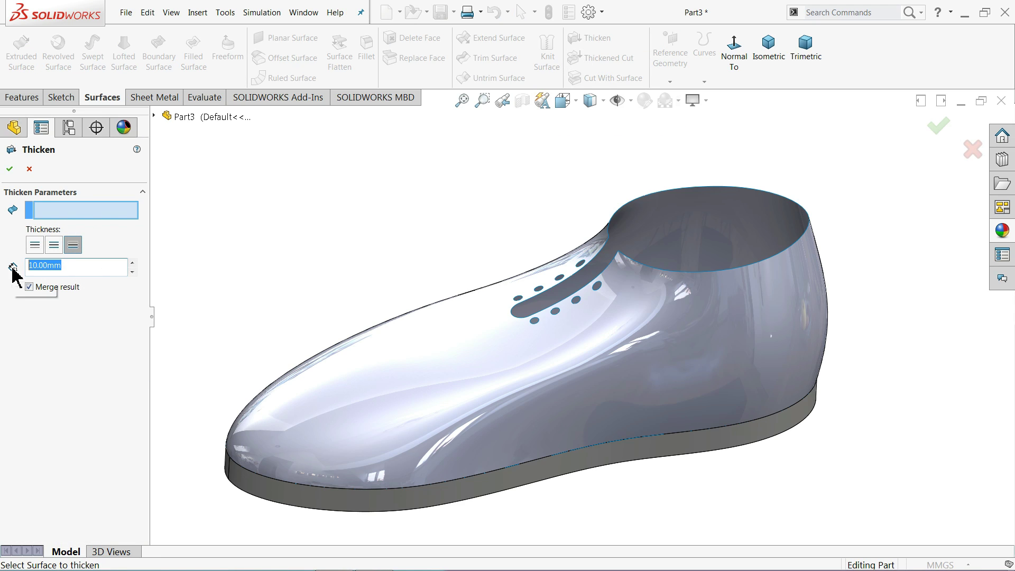
{"action": "left_click", "coordinate": [49, 273]}
{"action": "type", "text": "1.5"}
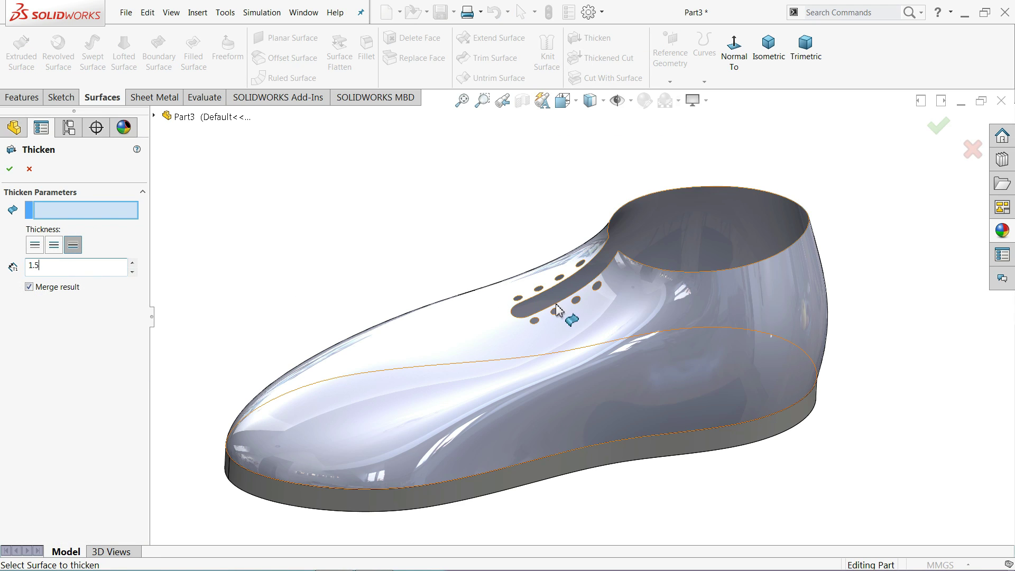
{"action": "left_click", "coordinate": [616, 317]}
{"action": "scroll", "coordinate": [611, 267], "scroll_direction": "down", "scroll_amount": 4}
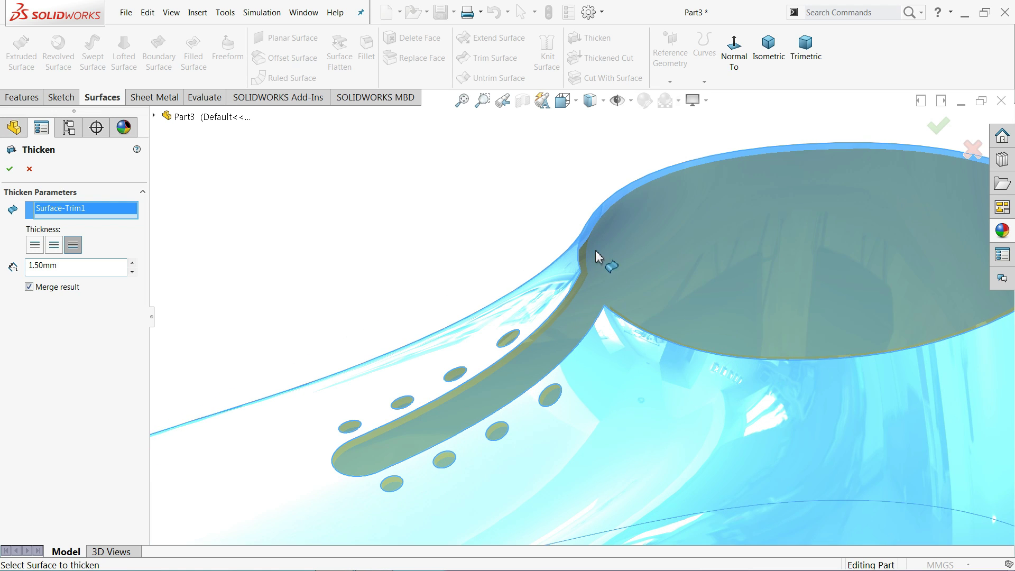
{"action": "scroll", "coordinate": [509, 300], "scroll_direction": "up", "scroll_amount": 4}
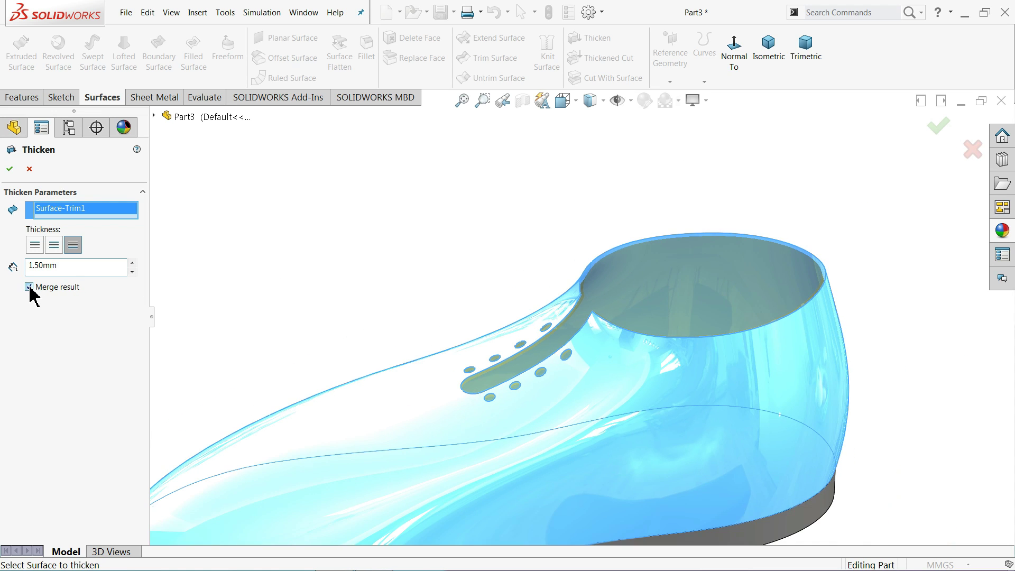
{"action": "scroll", "coordinate": [339, 347], "scroll_direction": "up", "scroll_amount": 5}
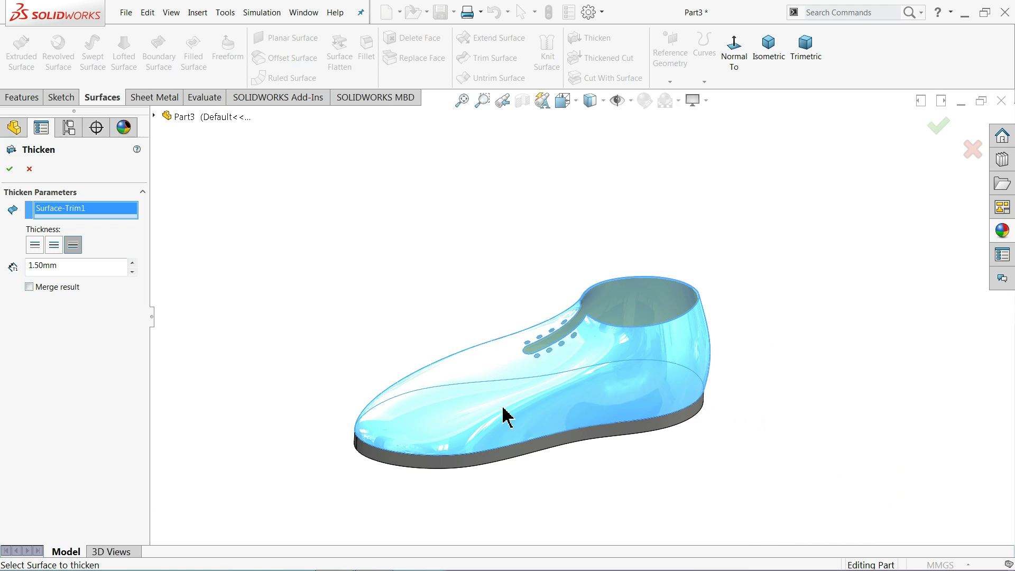
{"action": "scroll", "coordinate": [517, 424], "scroll_direction": "down", "scroll_amount": 1}
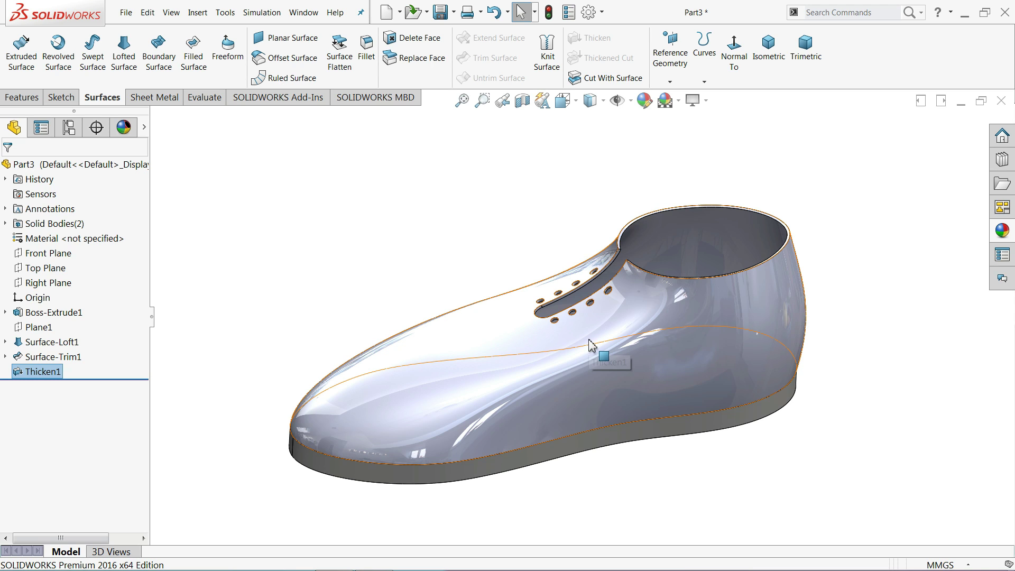
Apply the beige cotton cloth appearance to the outer face of the thickened upper.
{"action": "left_click", "coordinate": [761, 329]}
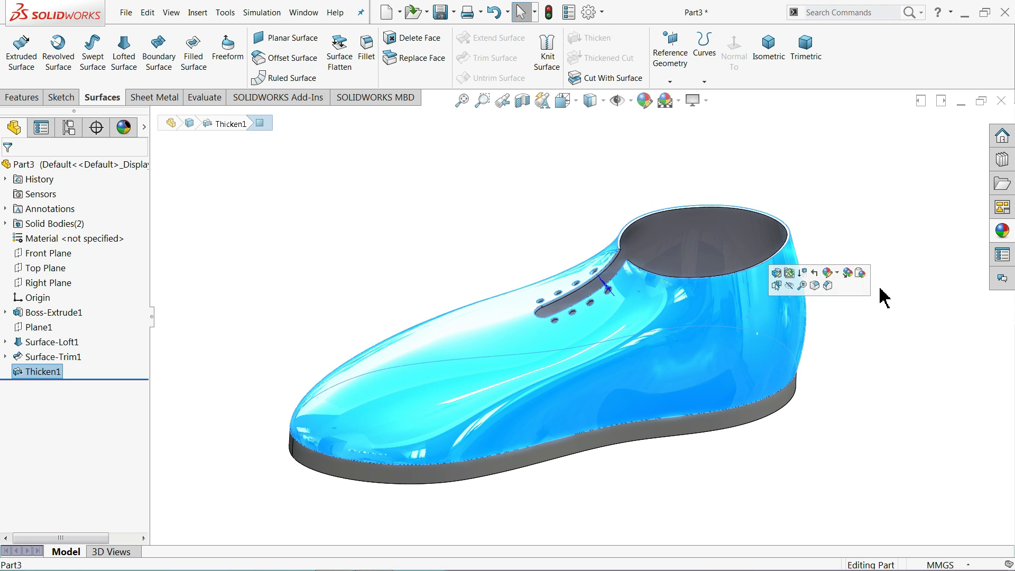
{"action": "left_click", "coordinate": [1006, 235]}
{"action": "double_click", "coordinate": [931, 460]}
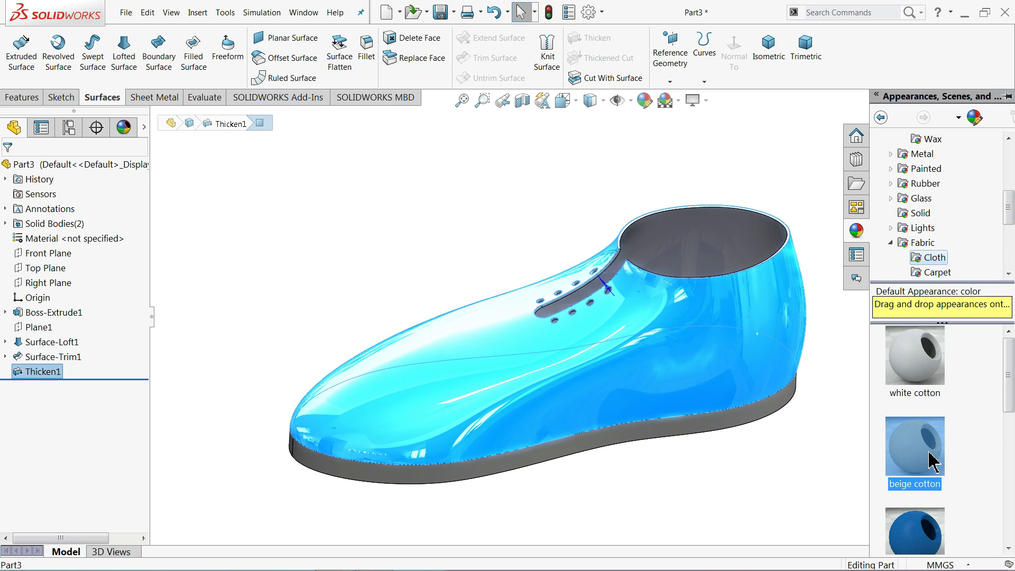
Try the sponge appearance from the miscellaneous organic materials on the inner face of the thickened upper.
{"action": "middle_click_drag", "start_coordinate": [791, 413], "coordinate": [709, 265]}
{"action": "left_click", "coordinate": [691, 246]}
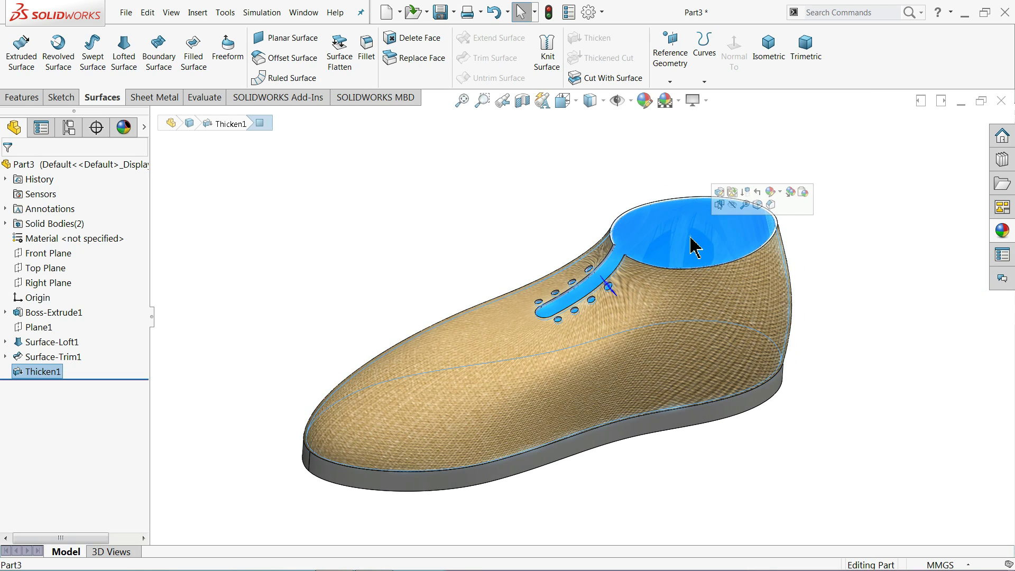
{"action": "left_click", "coordinate": [1007, 233]}
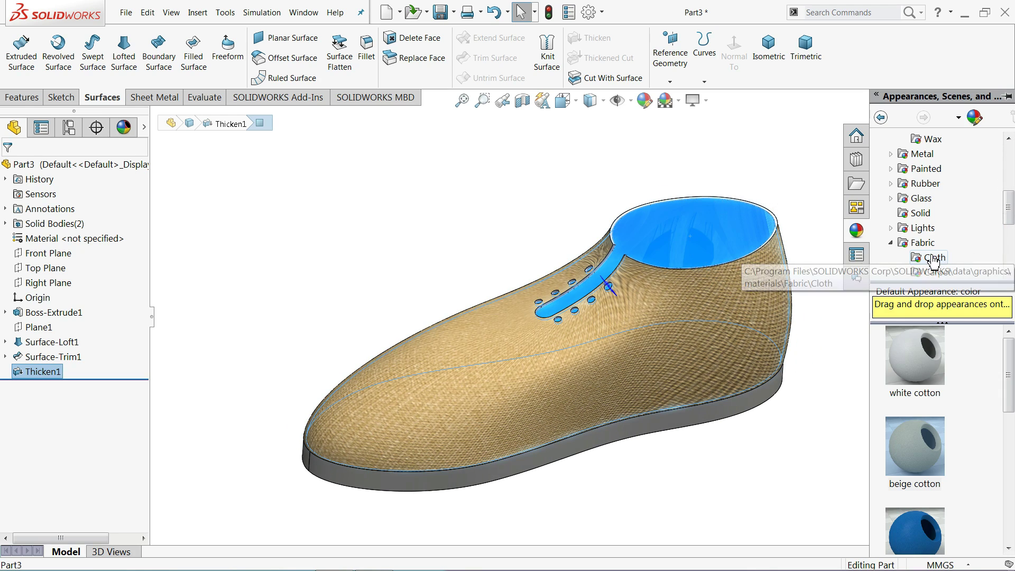
{"action": "scroll", "coordinate": [934, 259], "scroll_direction": "down", "scroll_amount": 1}
{"action": "scroll", "coordinate": [934, 259], "scroll_direction": "down", "scroll_amount": 2}
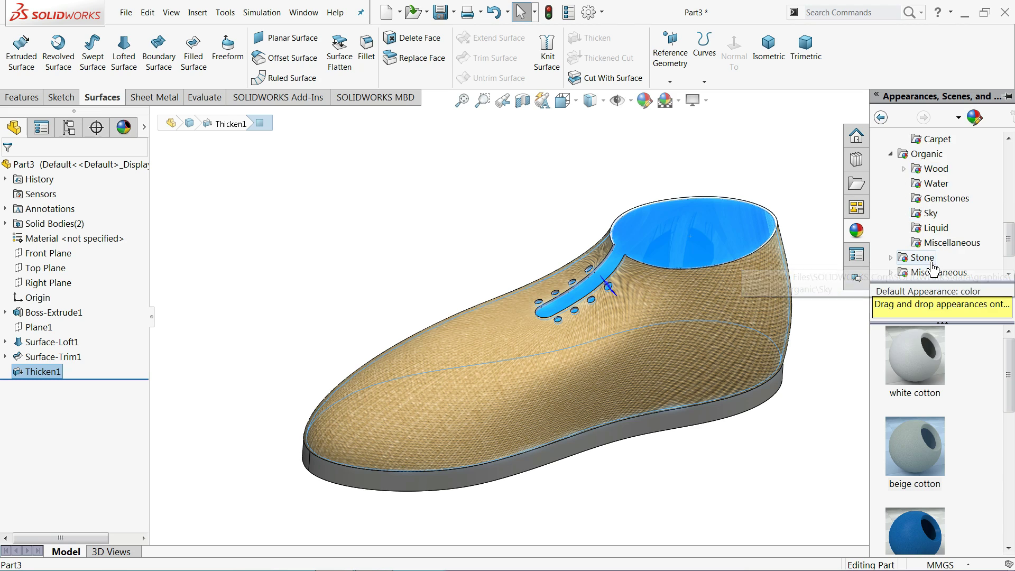
{"action": "left_click", "coordinate": [951, 242]}
{"action": "double_click", "coordinate": [928, 459]}
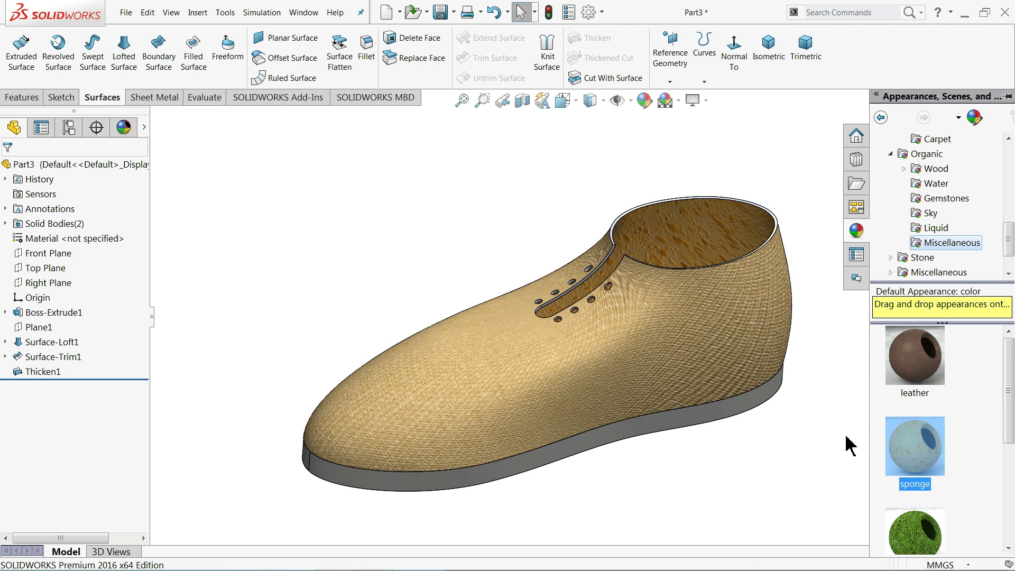
Apply the skin appearance from the miscellaneous organic materials to the inner face of the thickened upper.
{"action": "scroll", "coordinate": [922, 511], "scroll_direction": "down", "scroll_amount": 3}
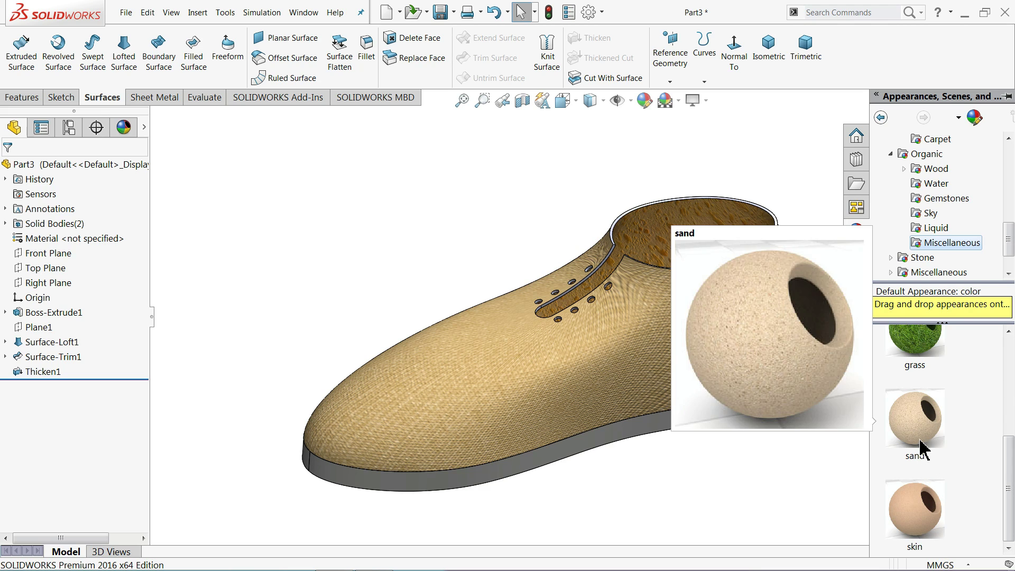
{"action": "left_click", "coordinate": [711, 257]}
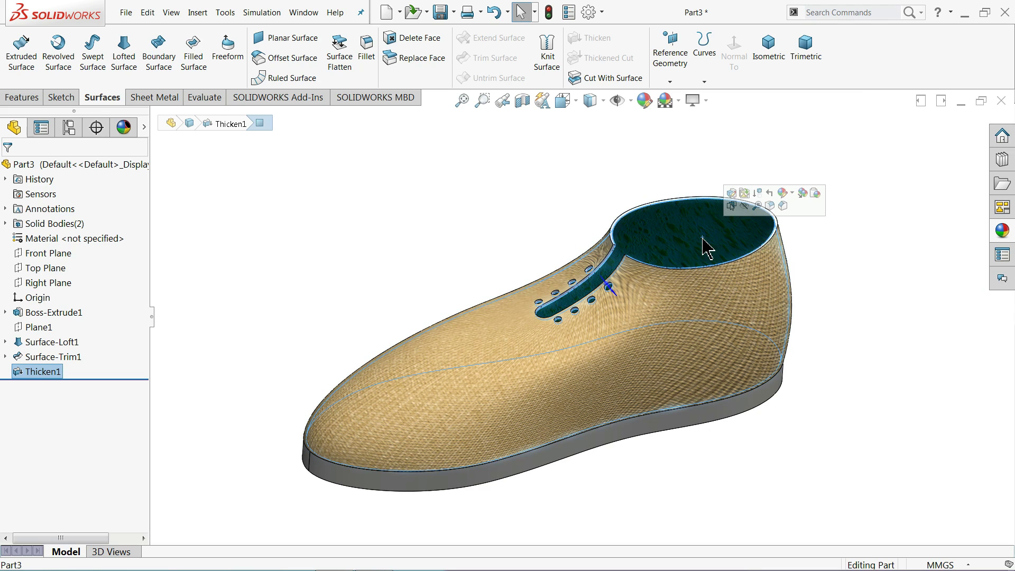
{"action": "left_click", "coordinate": [1007, 232]}
{"action": "left_click", "coordinate": [925, 516]}
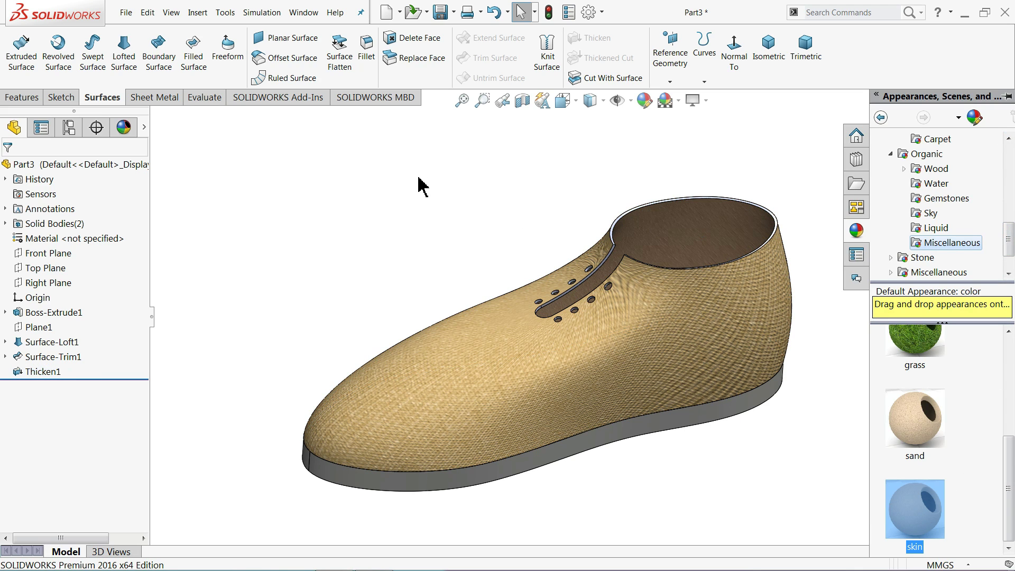
{"action": "mouse_move", "coordinate": [442, 243]}
{"action": "middle_mouse_down"}
{"action": "mouse_move", "coordinate": [503, 265]}
{"action": "mouse_move", "coordinate": [476, 224]}
{"action": "mouse_move", "coordinate": [442, 214]}
{"action": "mouse_move", "coordinate": [433, 233]}
{"action": "middle_mouse_up"}
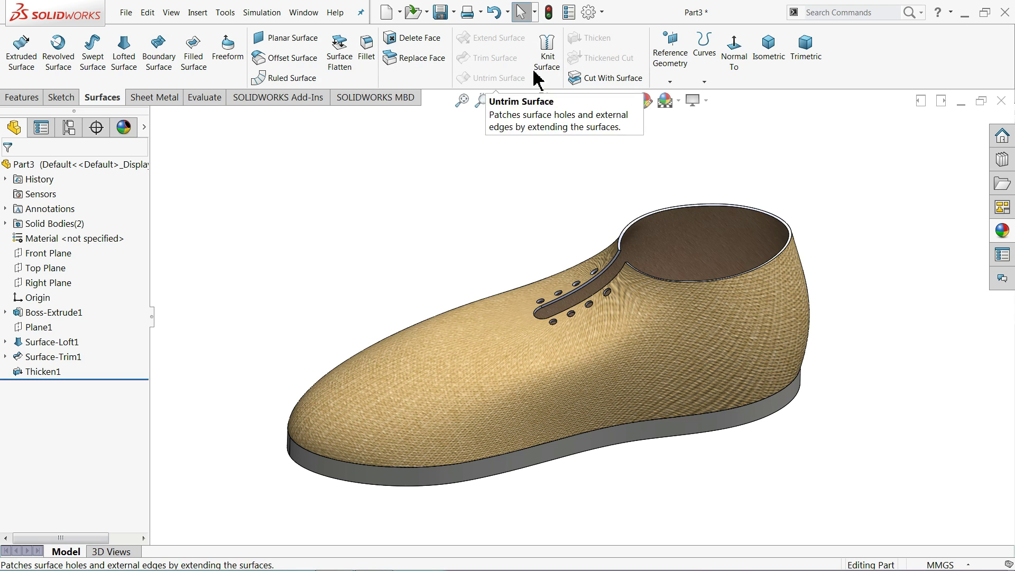
{"action": "scroll", "coordinate": [555, 339], "scroll_direction": "up", "scroll_amount": 4}
{"action": "middle_click_drag", "start_coordinate": [664, 356], "coordinate": [560, 345]}
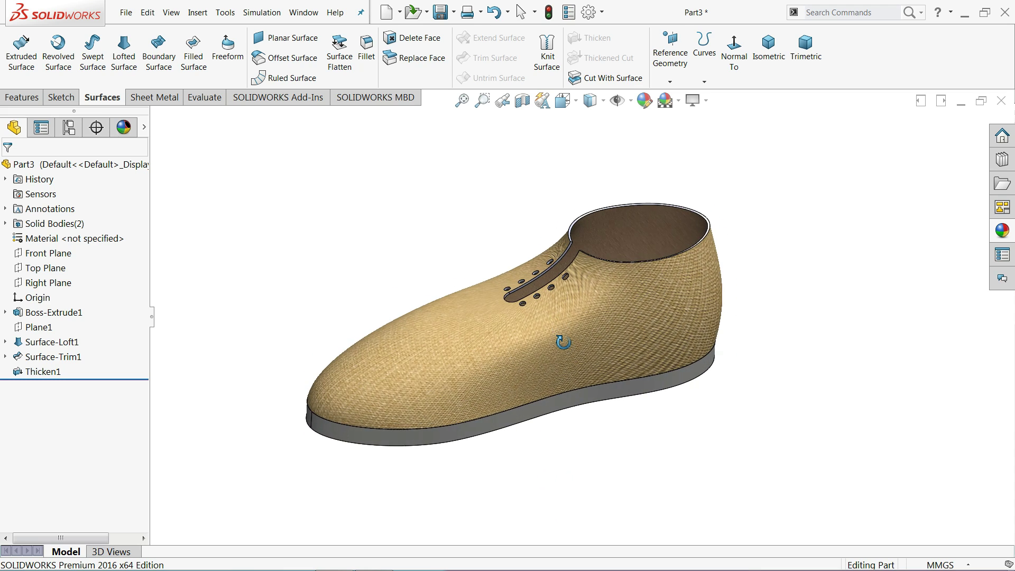
{"action": "scroll", "coordinate": [561, 343], "scroll_direction": "down", "scroll_amount": 3}
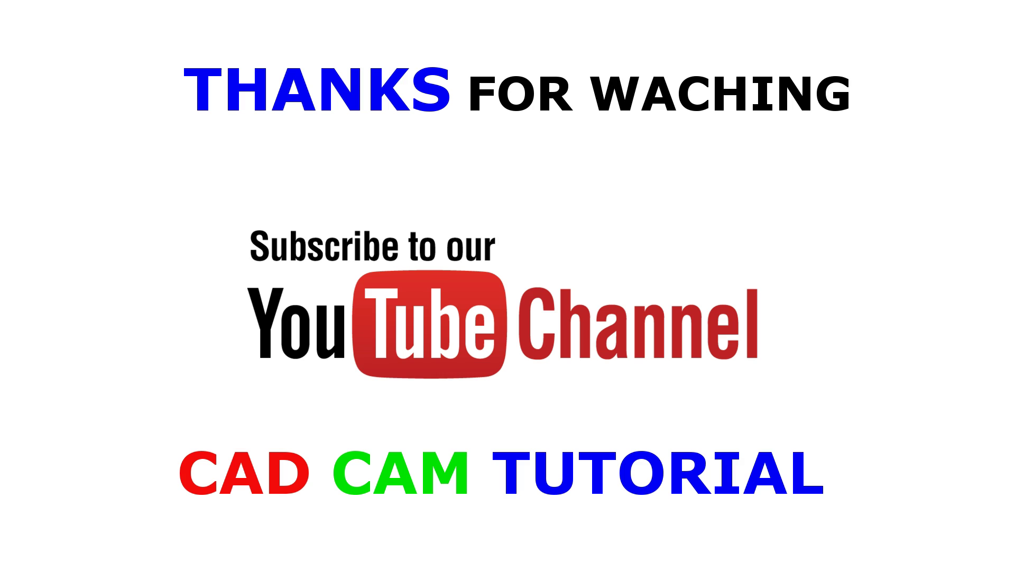